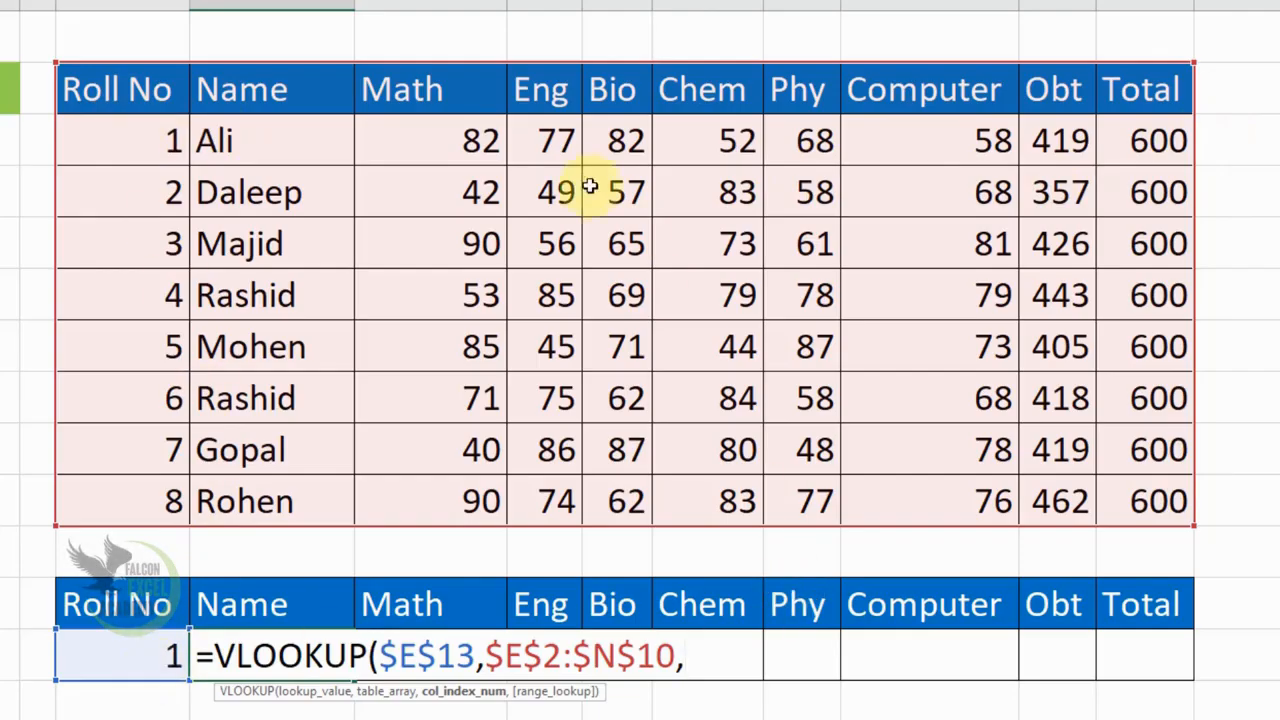
Complete the VLOOKUP formula in the lookup row's Name cell with column index 2 and exact match 0.
text(2,)
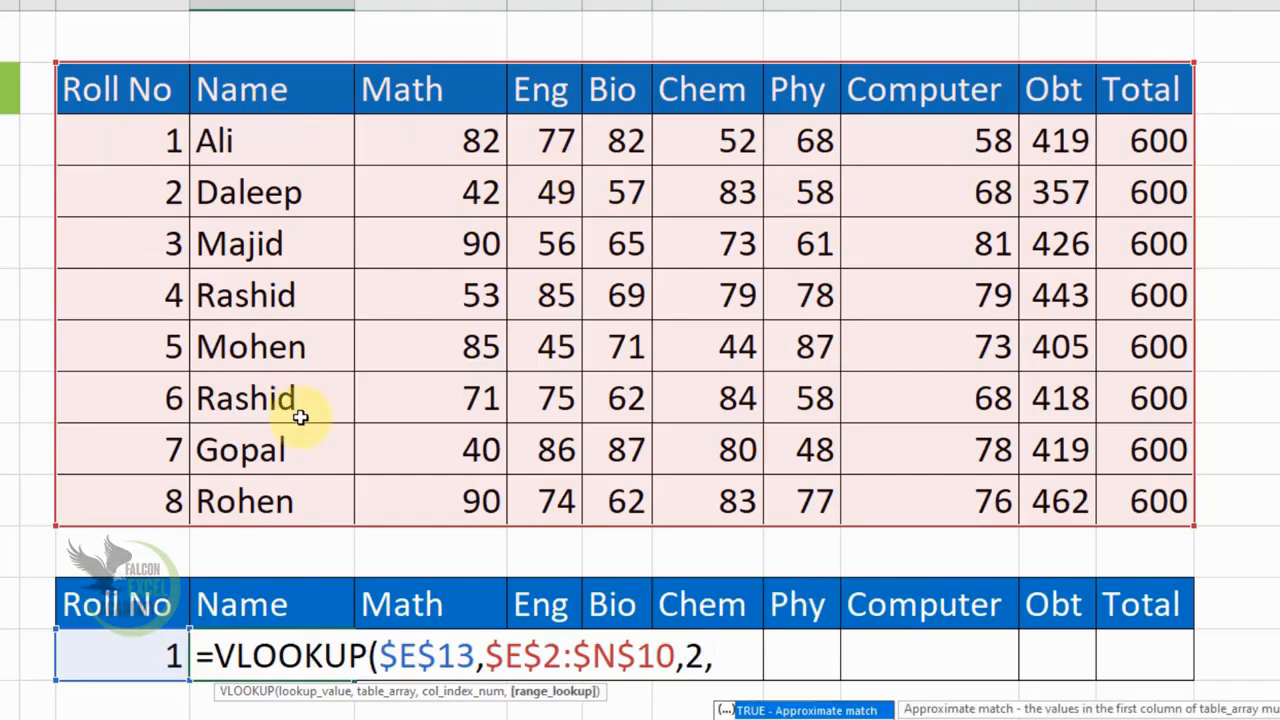
text(0)
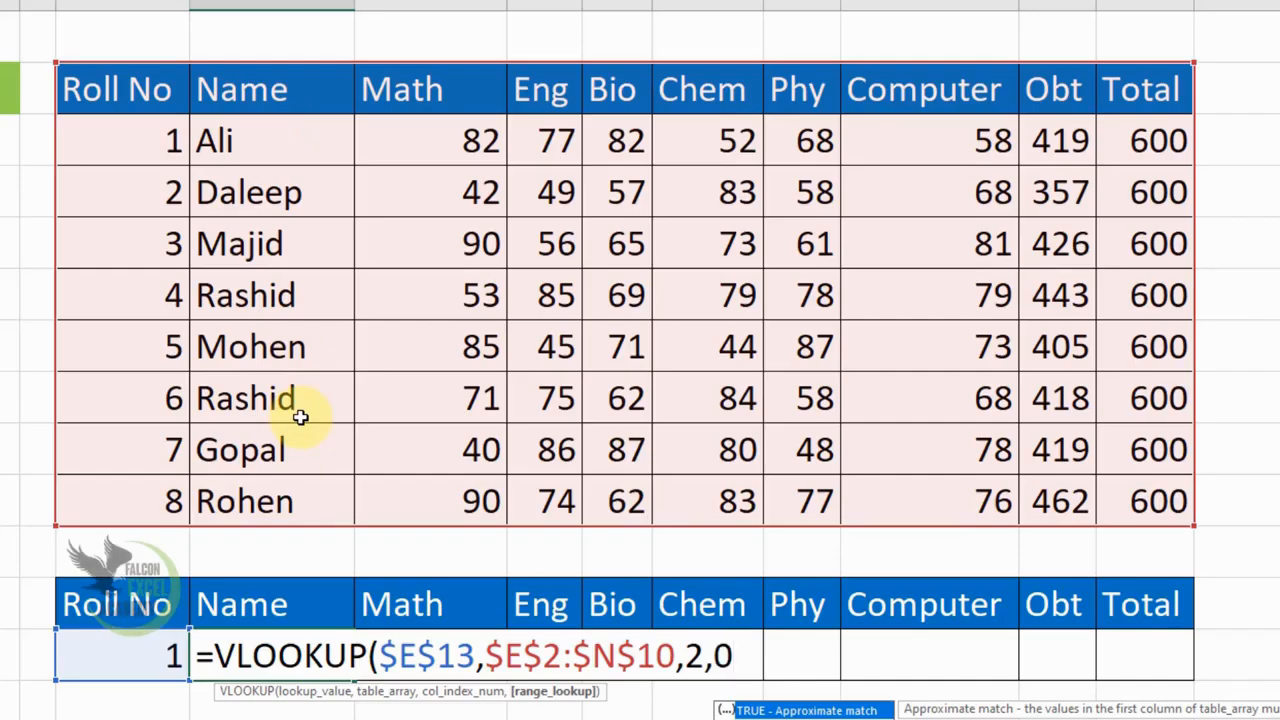
text())
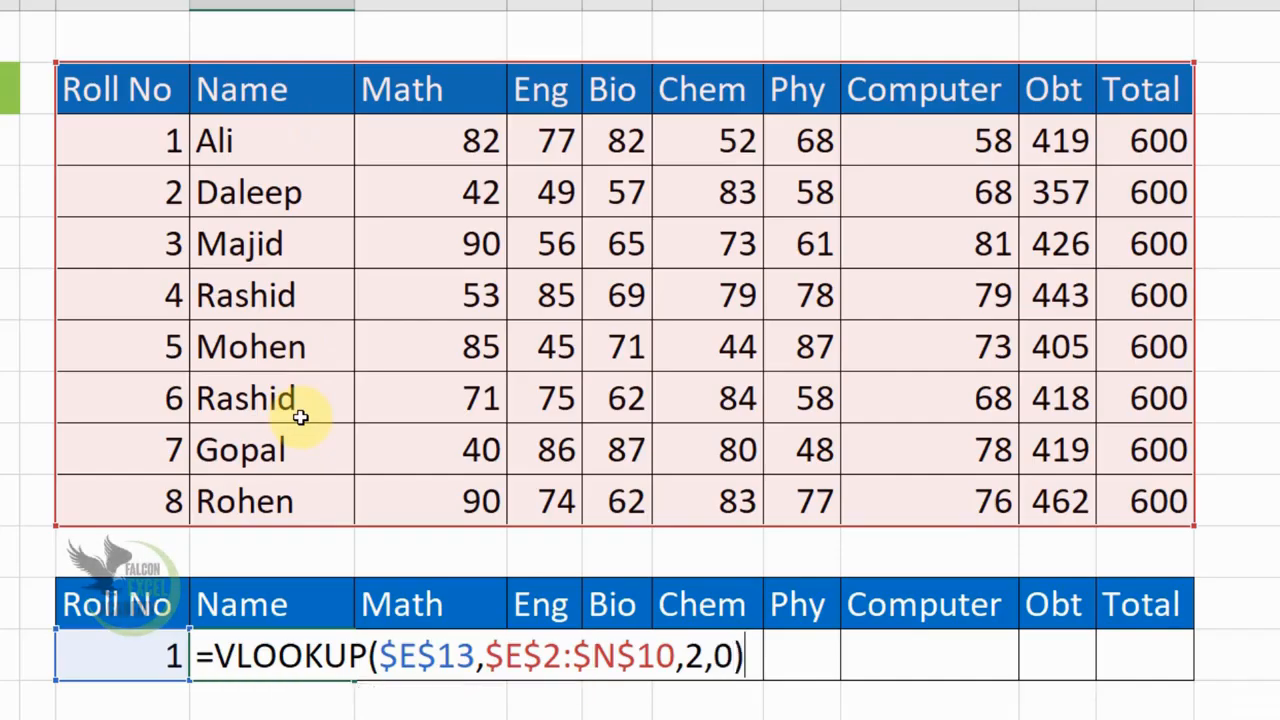
key(ctrl+Return)
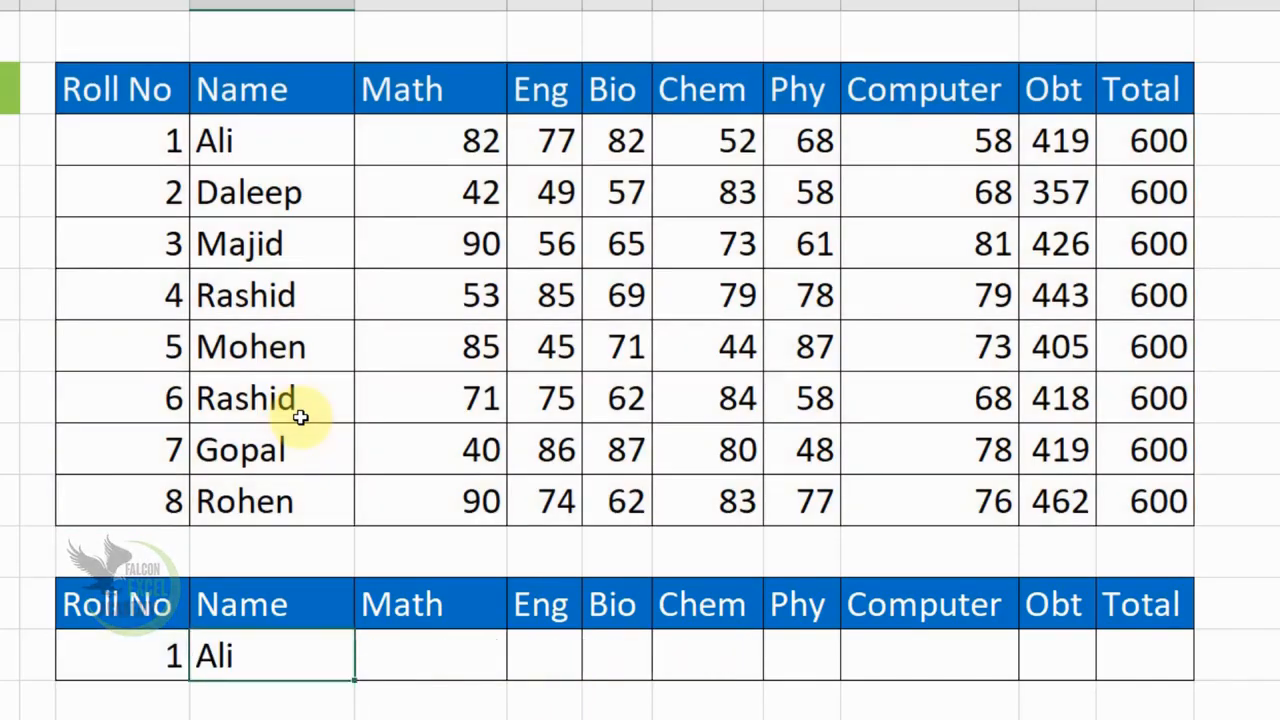
Test the name lookup with roll number 5 and highlight the matching roll number and name in the source table.
key(Left)
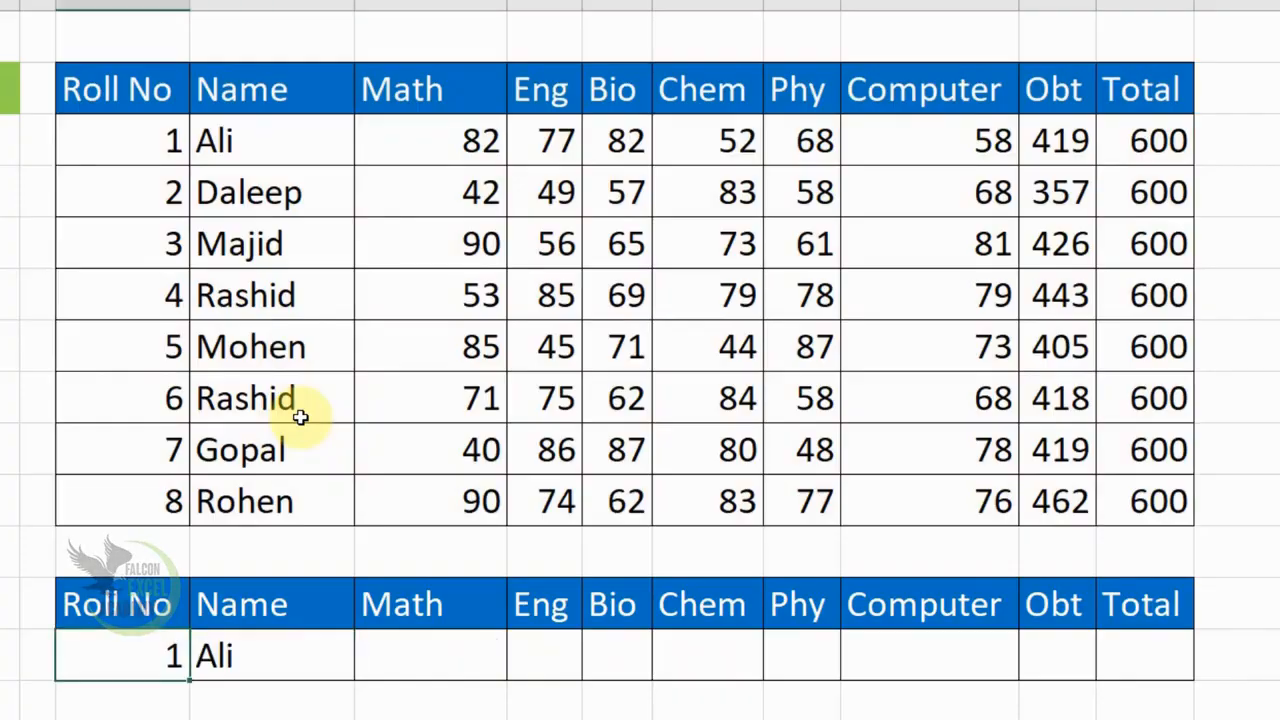
text(5)
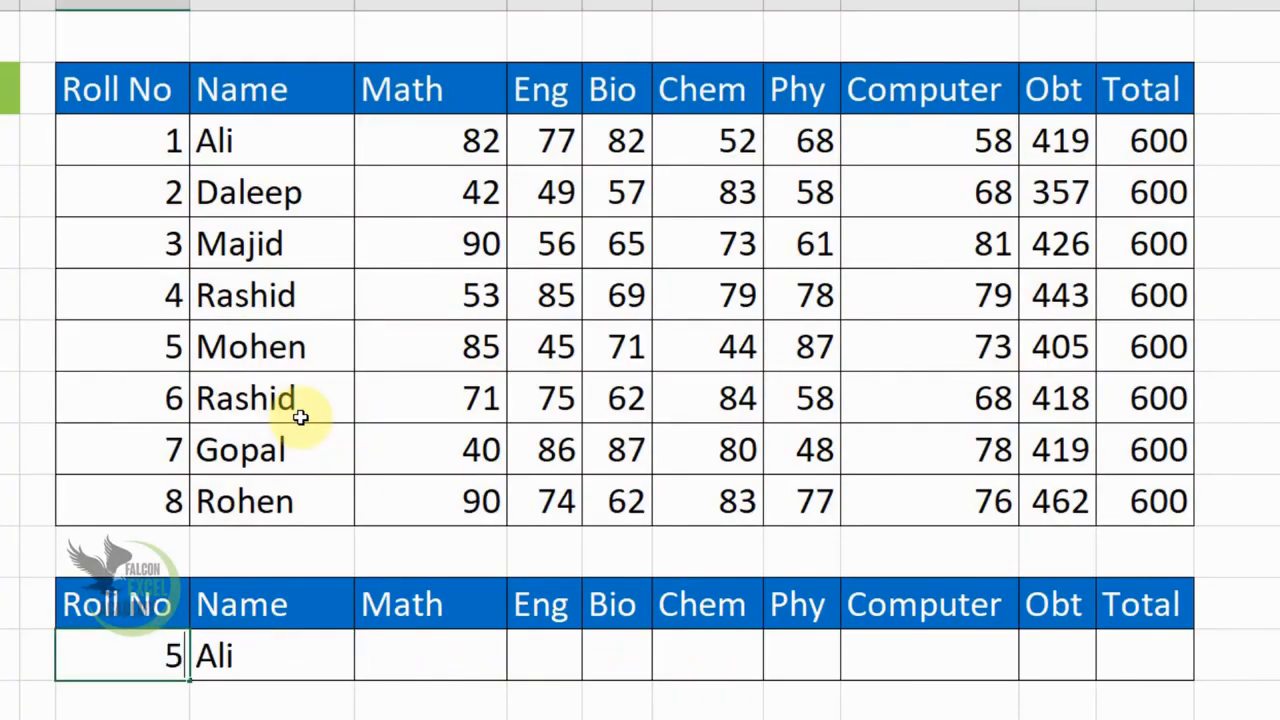
key(Return)
key(Up)
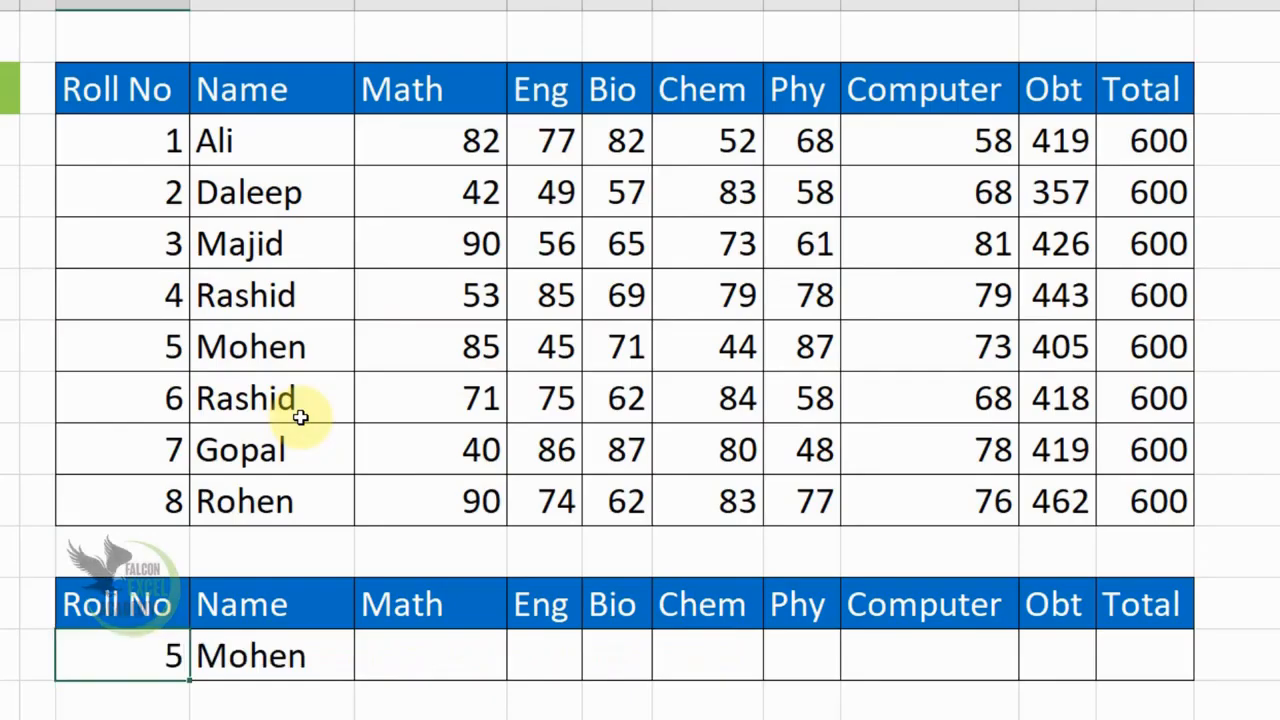
drag(80, 340, 331, 346)
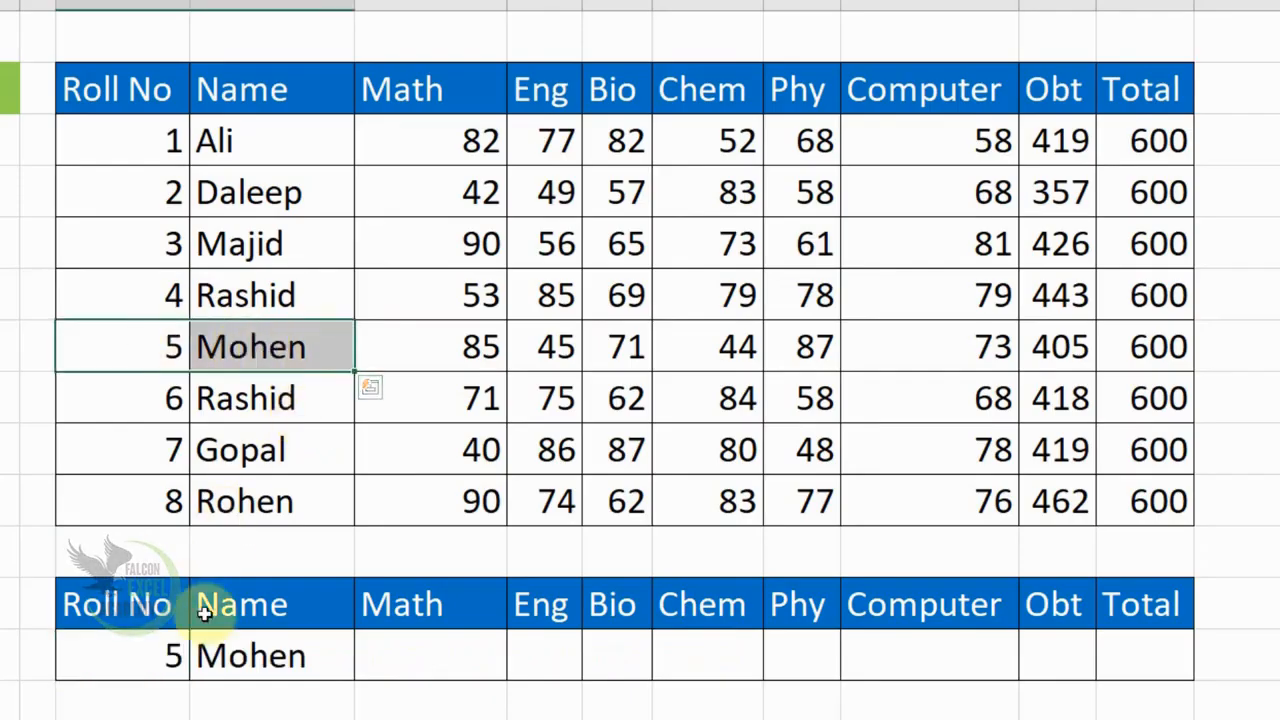
Test the name lookup with roll numbers 2 and 6.
click(165, 652)
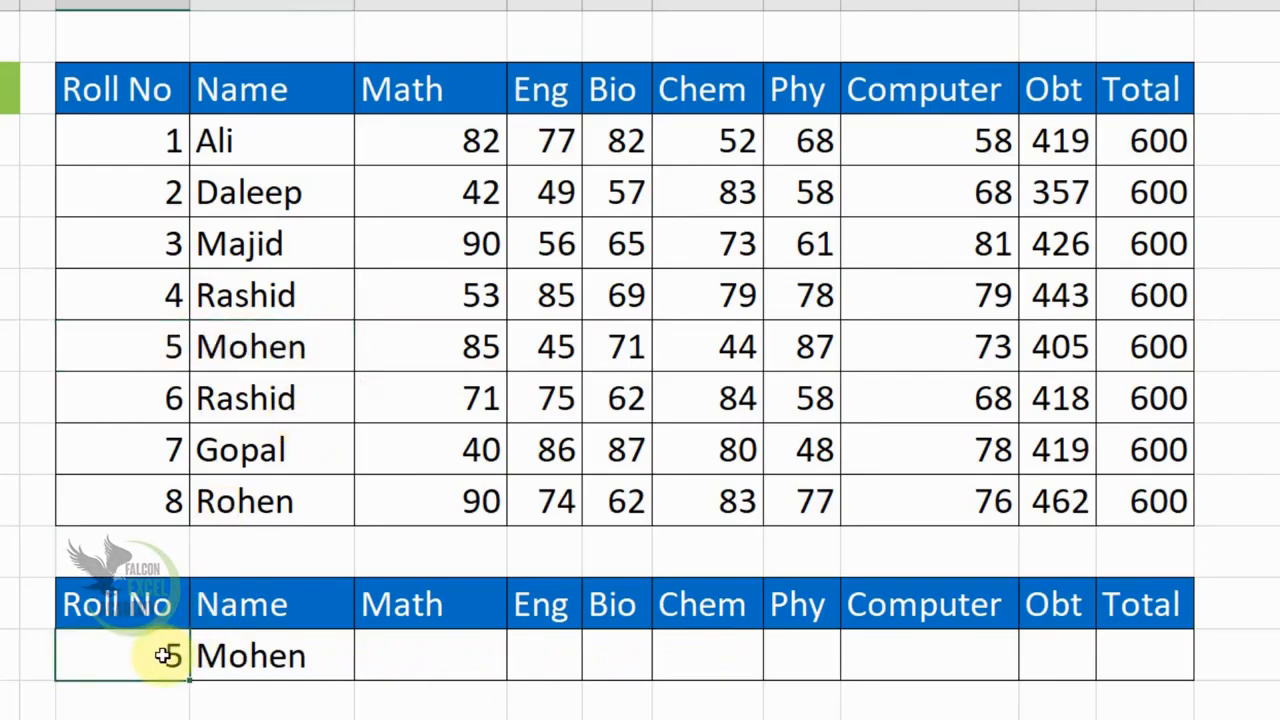
text(2)
key(Return)
click(163, 655)
text(6)
key(Return)
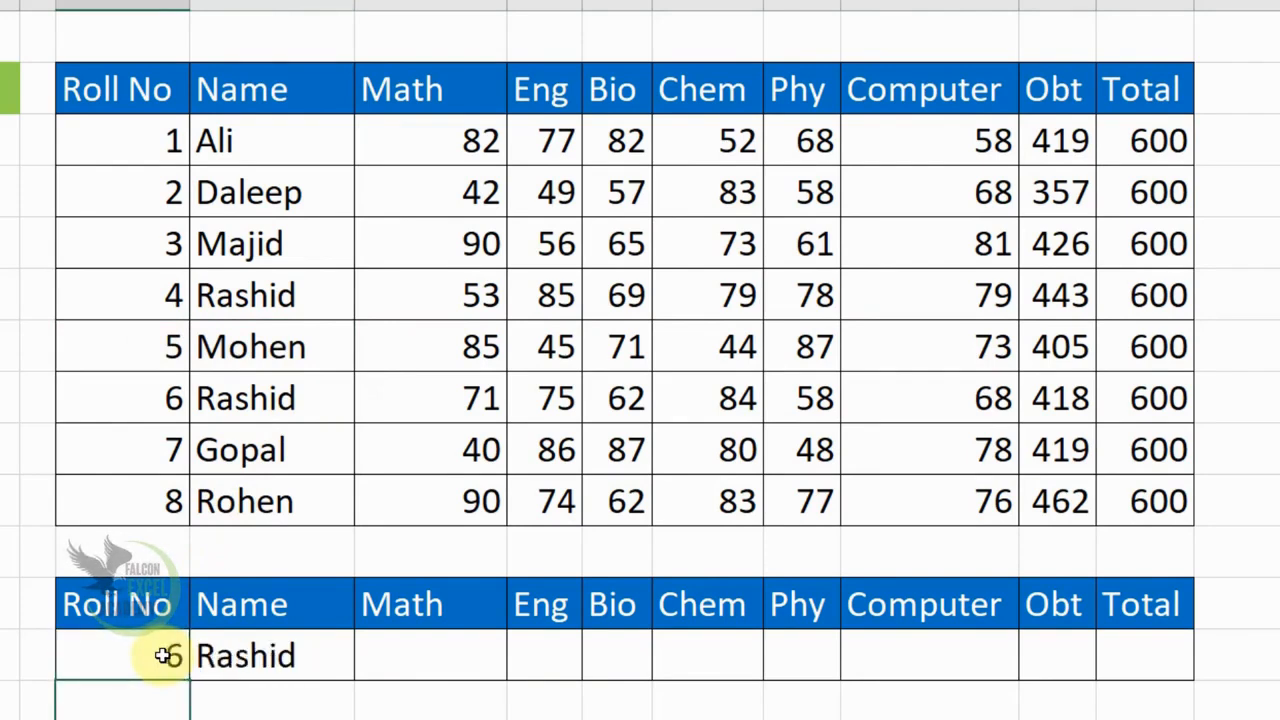
Copy the VLOOKUP formula from the lookup row's Name cell across to its Total cell.
click(163, 655)
key(Right)
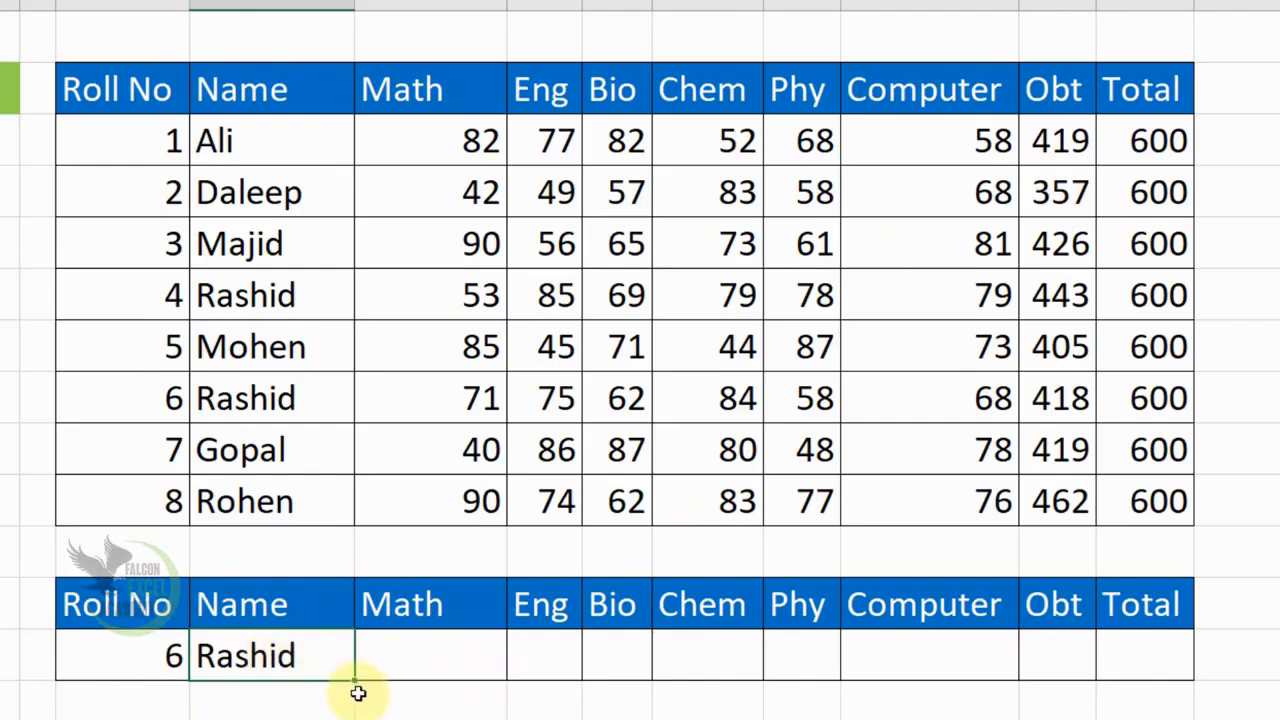
drag(354, 683, 1192, 690)
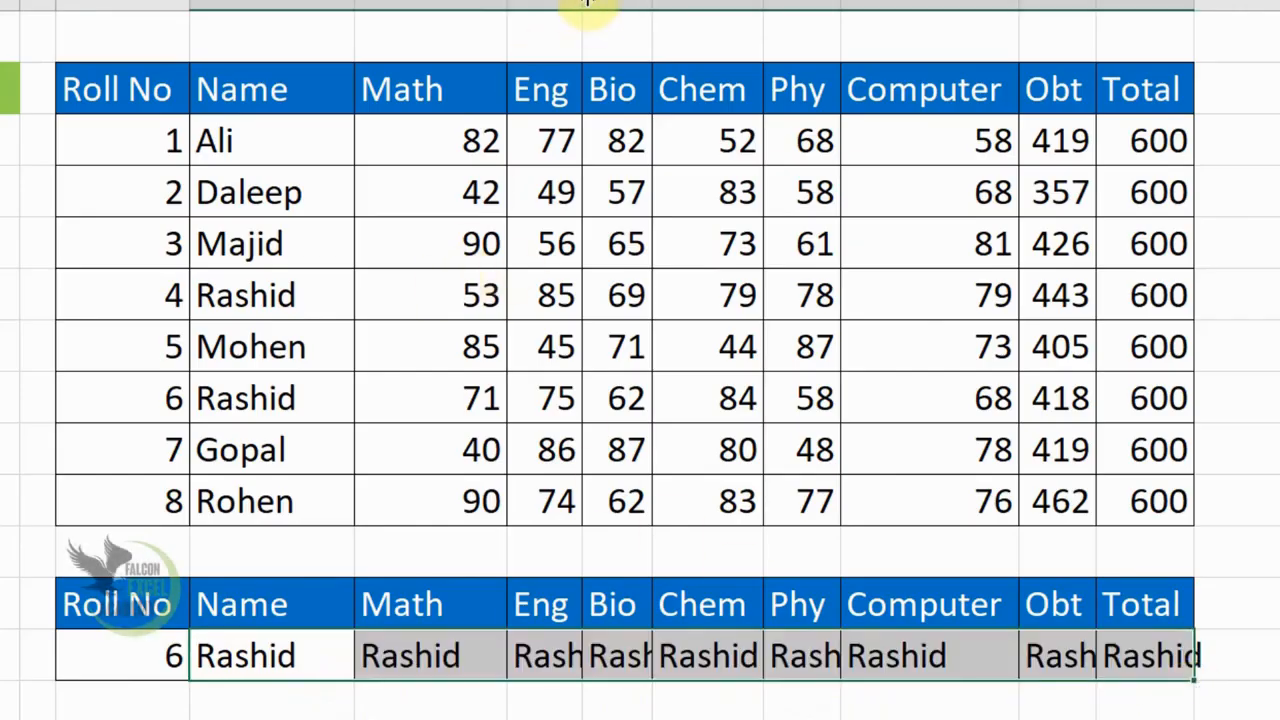
Autofit the widths of the Eng, Bio and Phy columns.
double_click(584, 8)
double_click(700, 6)
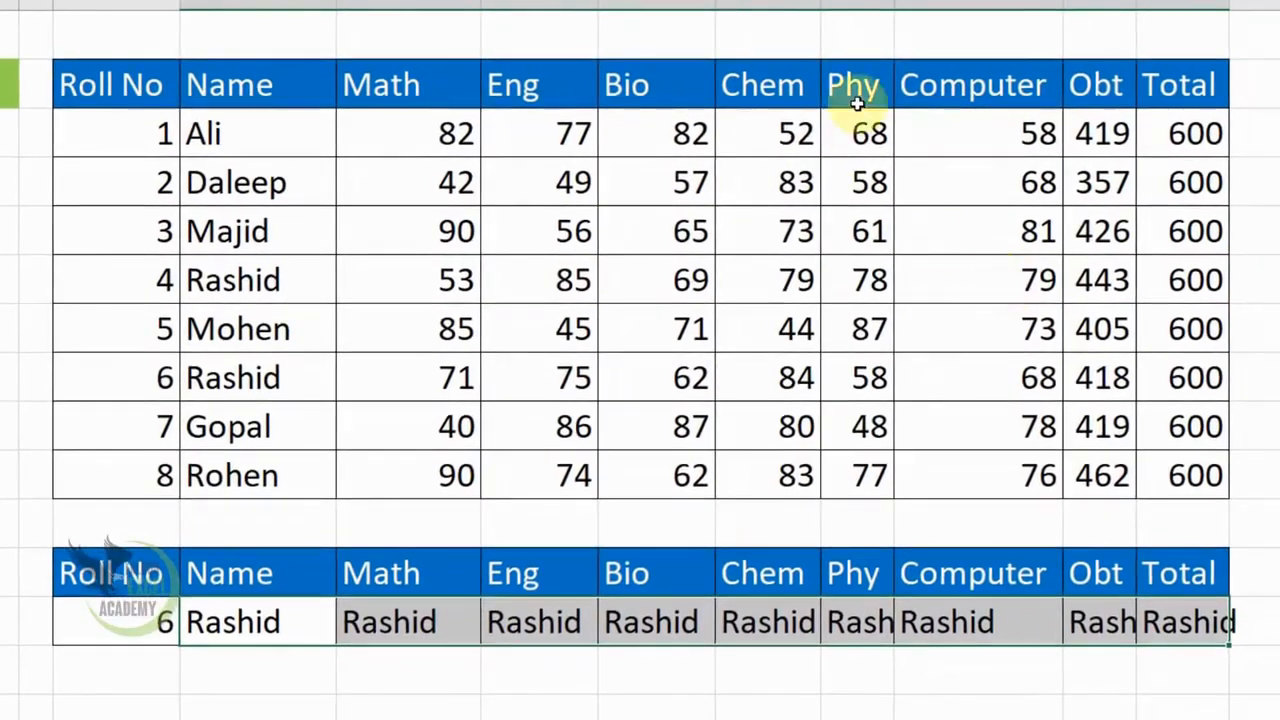
double_click(894, 6)
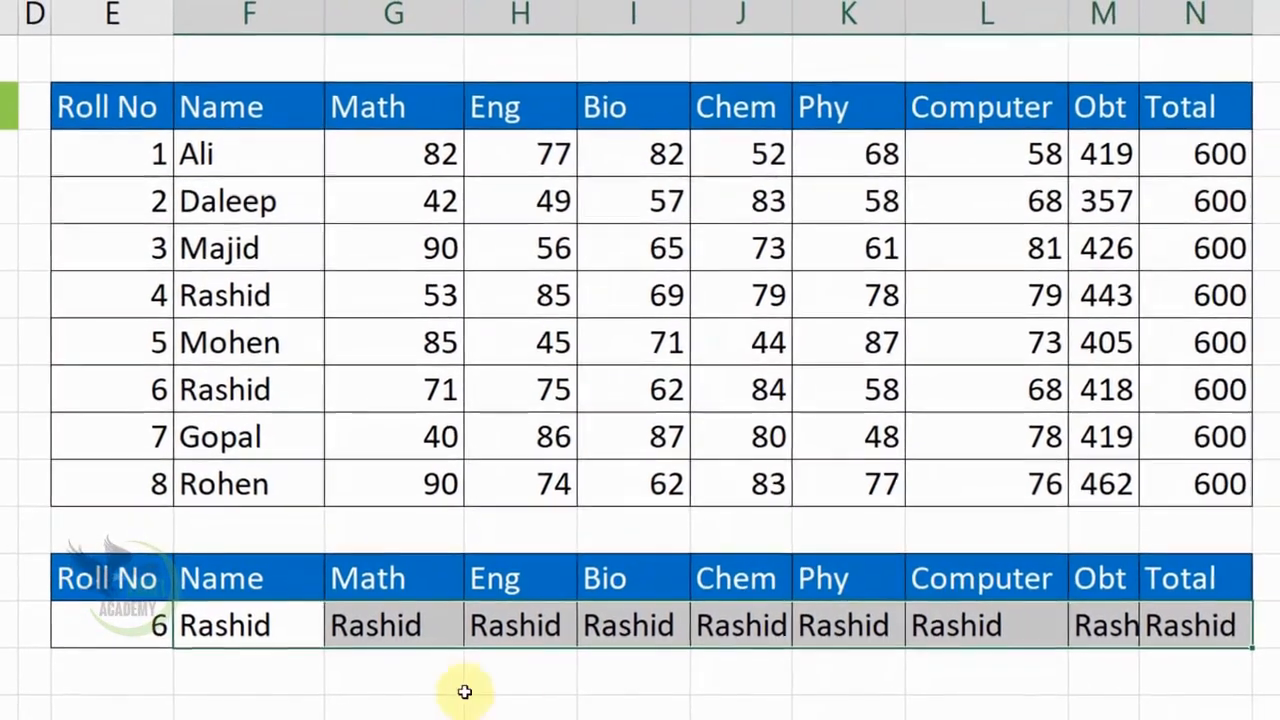
Examine the copied VLOOKUP formulas in the lookup row from Name to Phy.
click(386, 637)
click(240, 630)
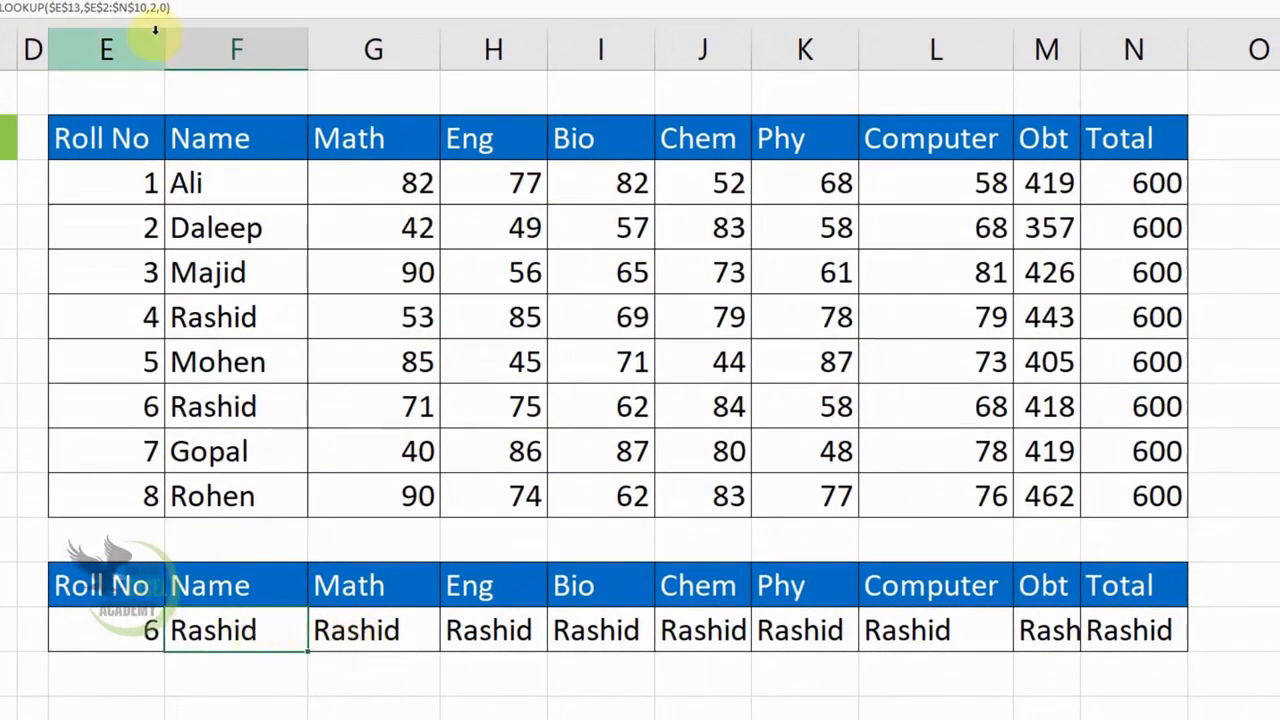
click(388, 644)
click(490, 632)
click(600, 632)
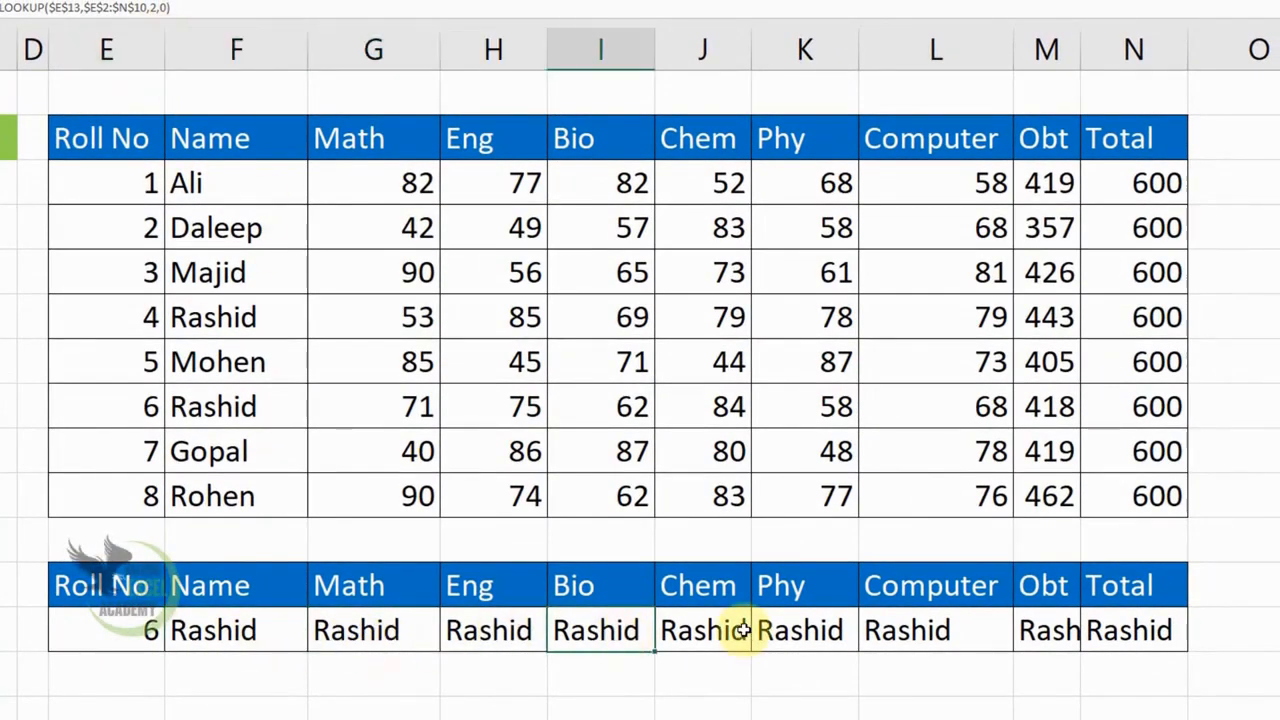
click(703, 632)
click(800, 632)
Change the column index in the lookup row's Math formula to 3.
click(396, 634)
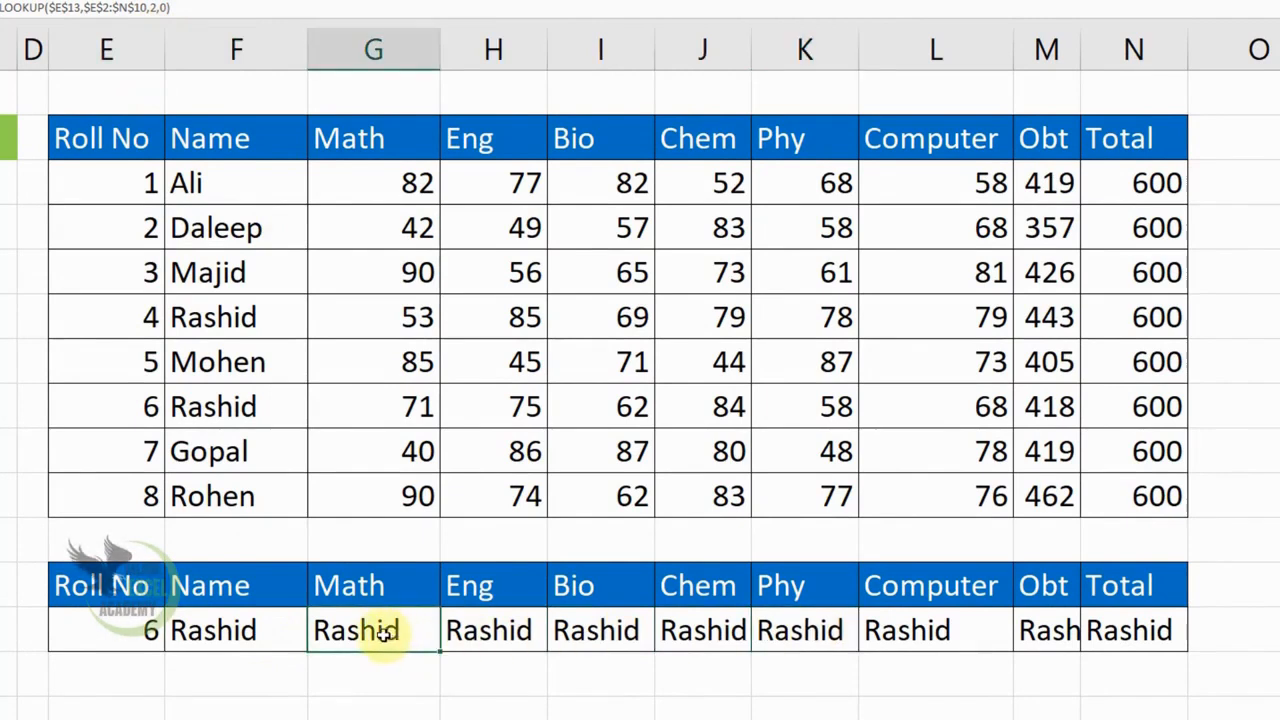
double_click(395, 634)
double_click(745, 630)
text(3)
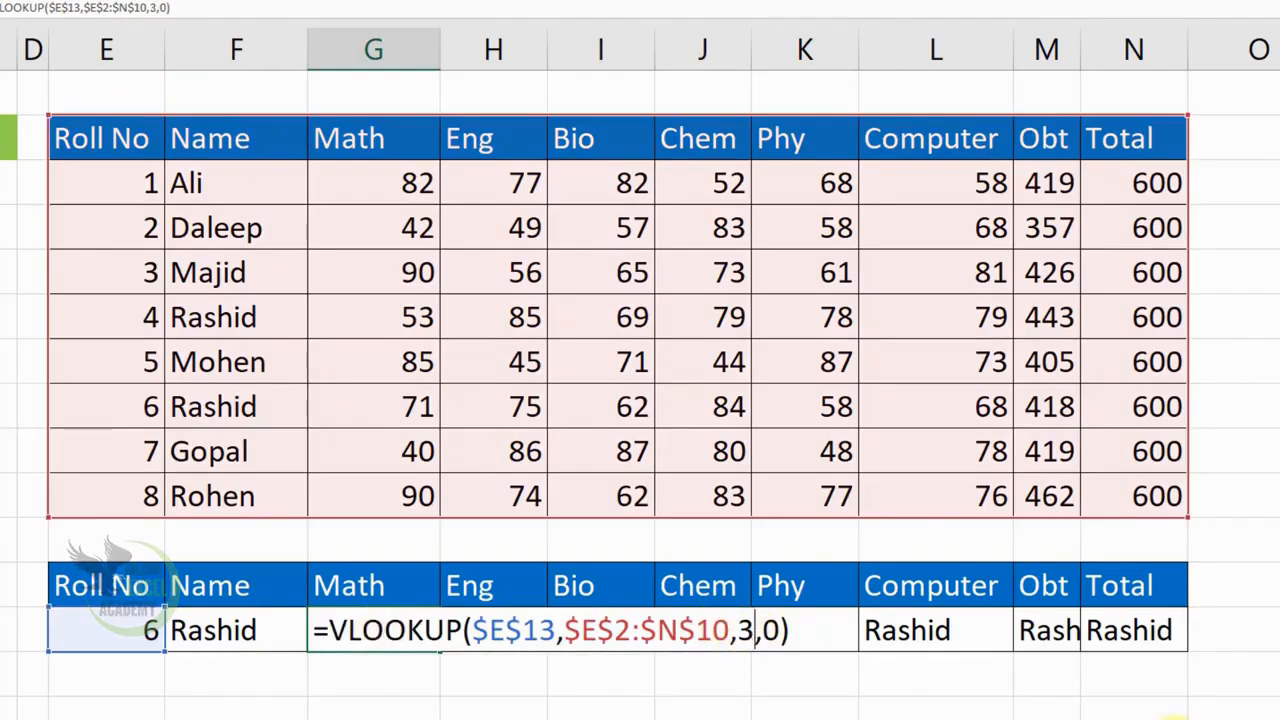
key(Return)
Change the column index in the lookup row's Eng formula to 4.
key(Up)
key(Right)
key(F2)
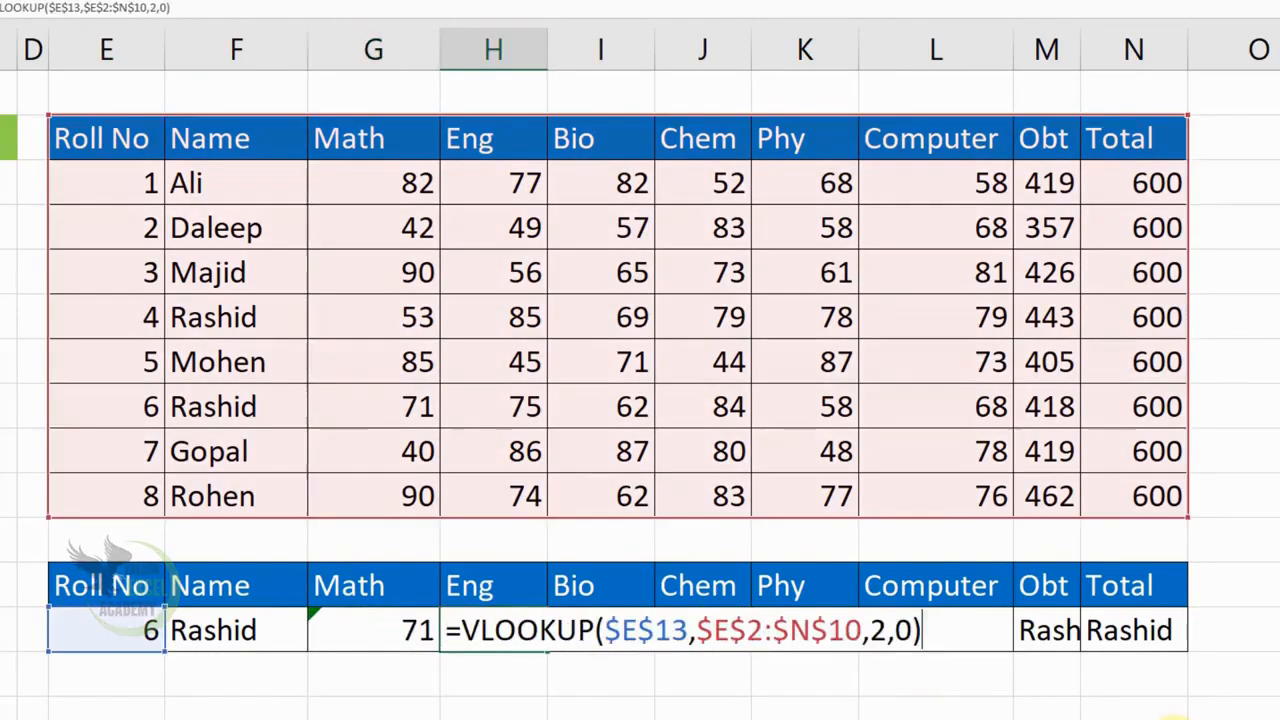
key(Left)
key(Left)
key(Left)
key(shift+Left)
text(4)
key(Return)
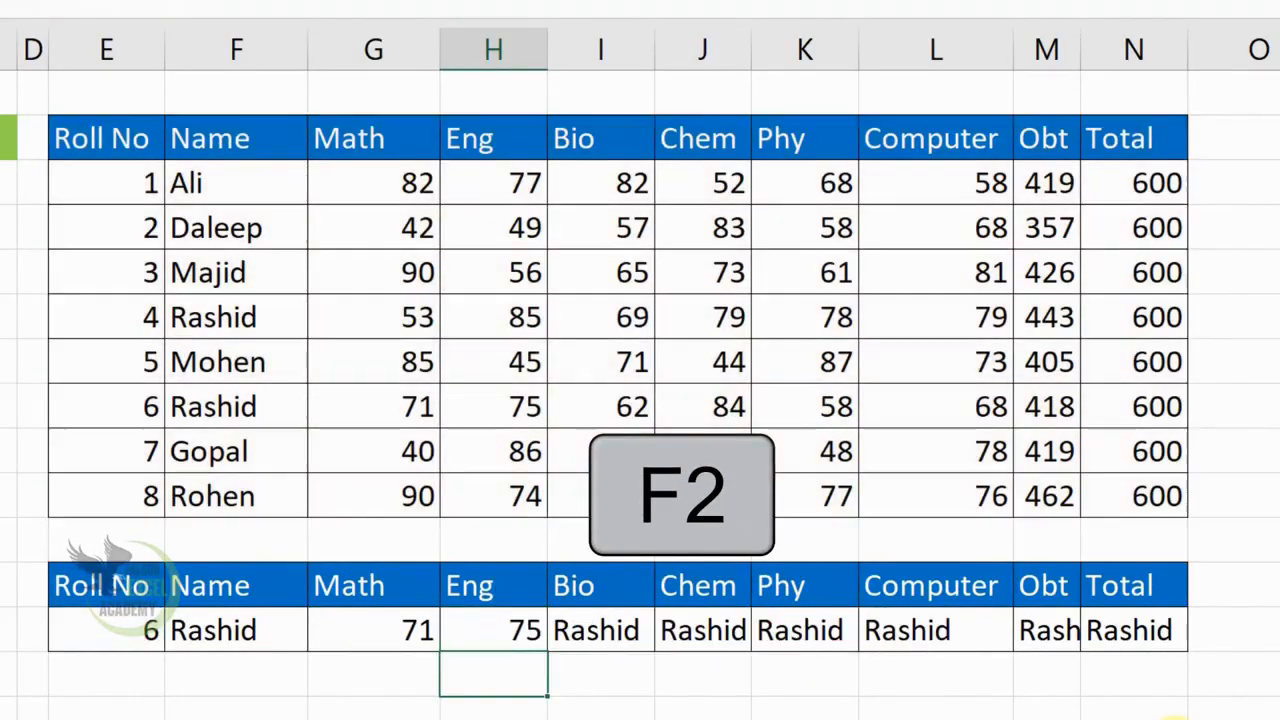
Change the column index in the lookup row's Bio formula to 5.
key(Up)
key(Right)
key(F2)
key(Left)
key(Left)
key(Left)
key(shift+Left)
text(5)
key(Return)
Change the column index in the lookup row's Chem formula to 6.
key(Up)
key(Right)
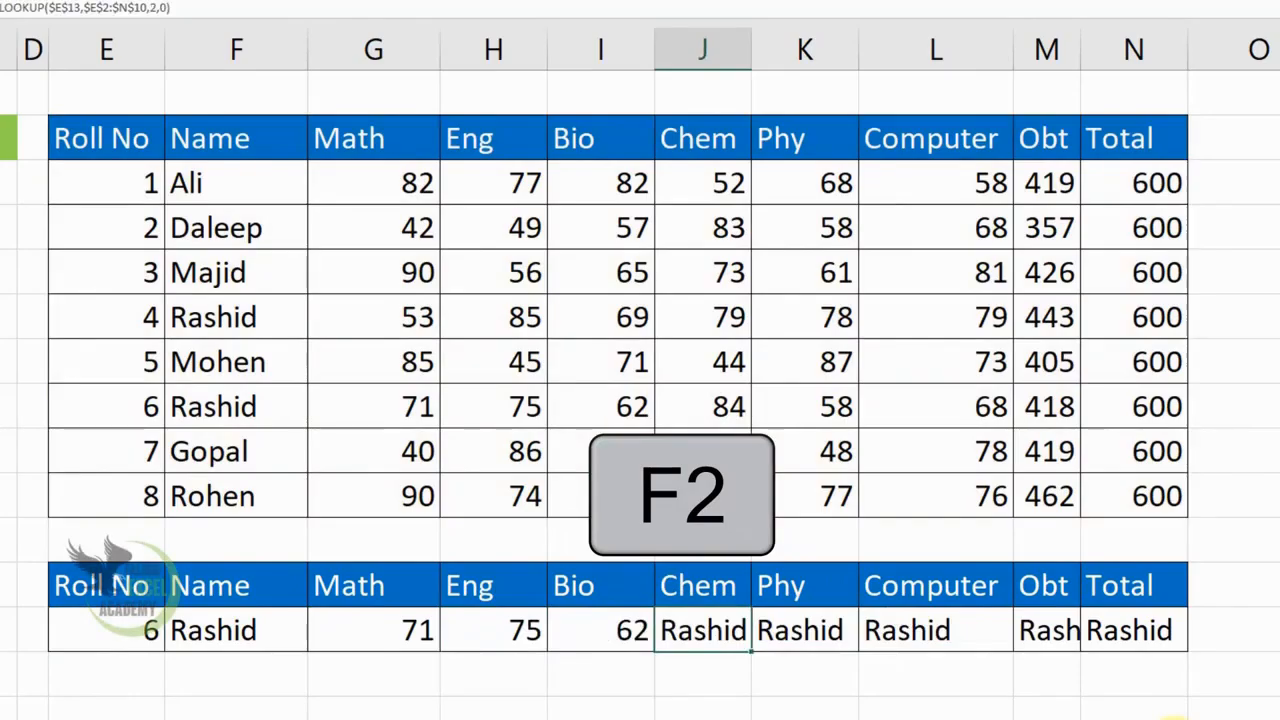
key(F2)
key(Left)
key(Left)
key(Left)
key(shift+Left)
text(6)
key(Return)
Change the column index in the lookup row's Phy formula to 7.
key(Up)
key(Right)
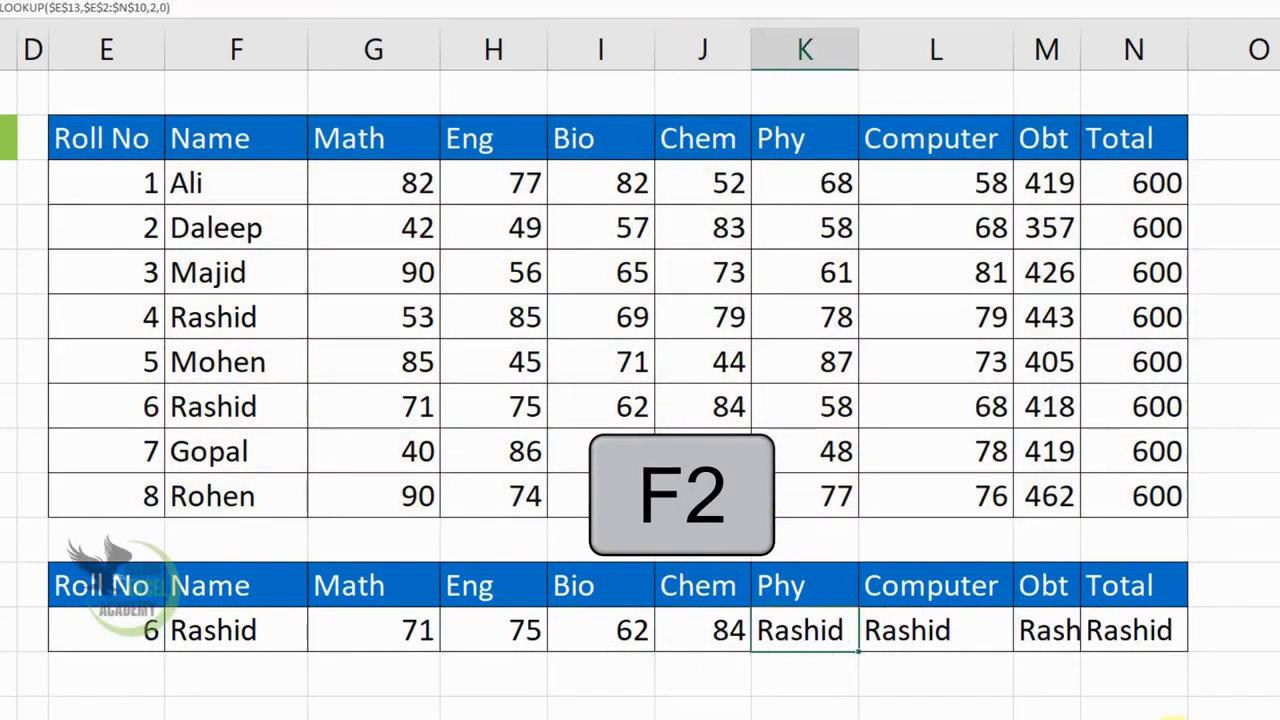
key(F2)
key(Left)
key(Left)
key(Left)
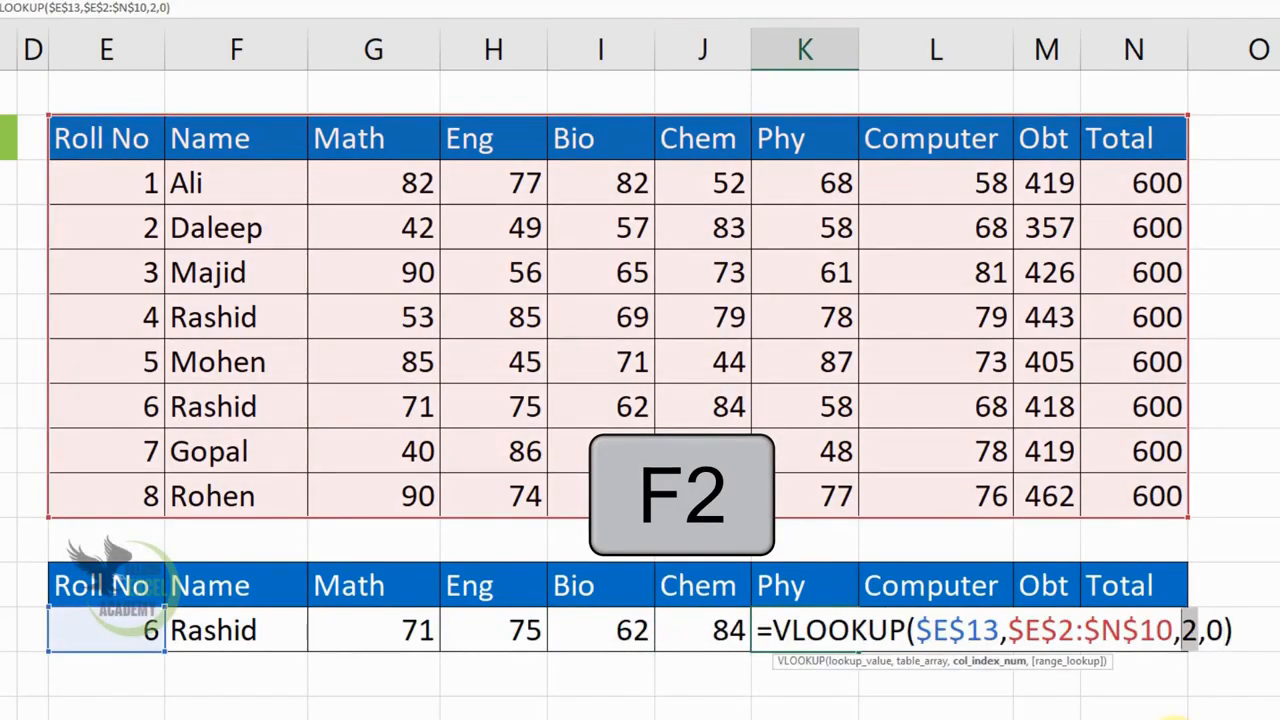
key(shift+Left)
text(7)
key(Return)
Change the column index in the lookup row's Computer formula to 8.
key(Up)
key(Right)
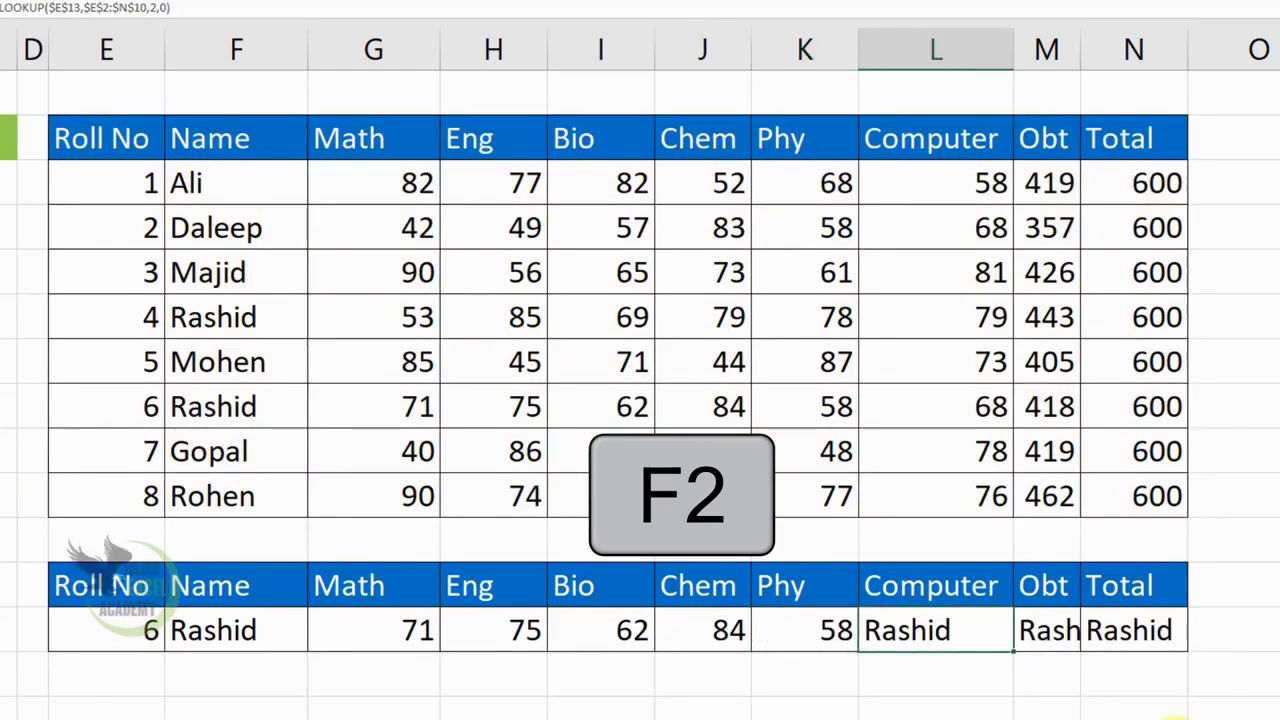
key(F2)
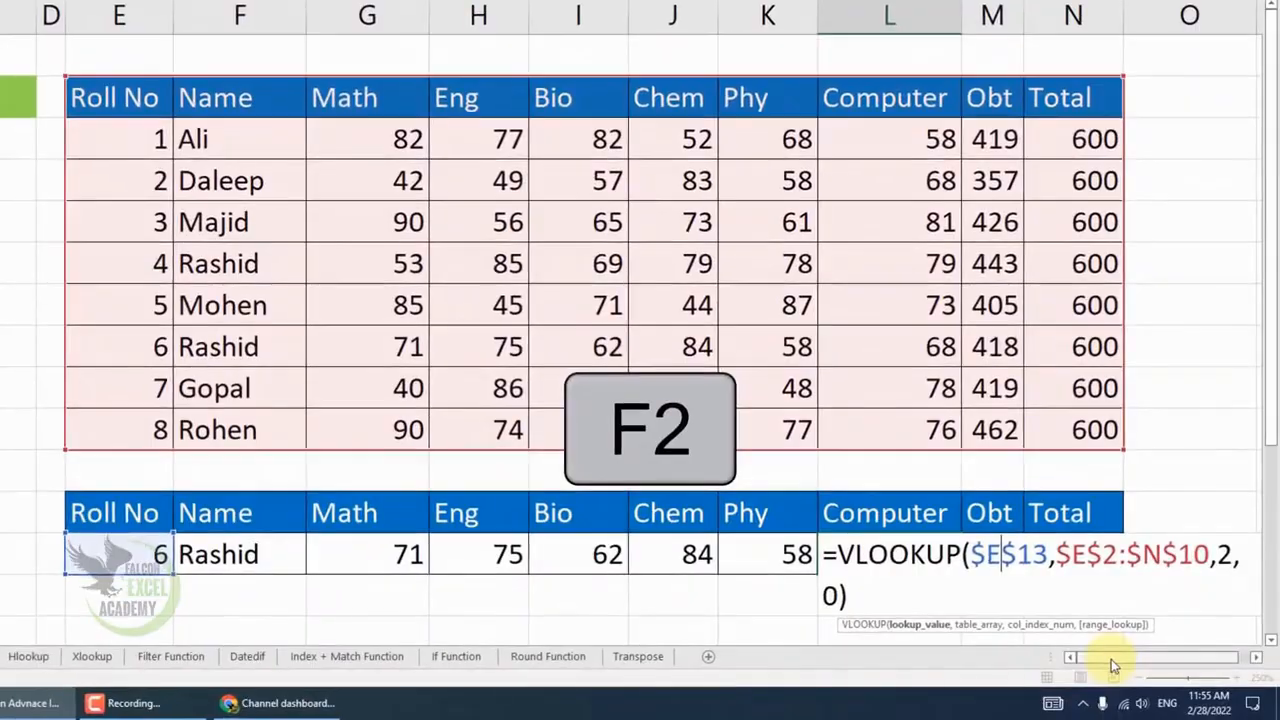
key(Right)
key(Right)
key(Right)
key(Right)
key(Right)
key(Right)
key(Right)
key(Right)
key(Right)
key(Right)
key(Right)
key(Right)
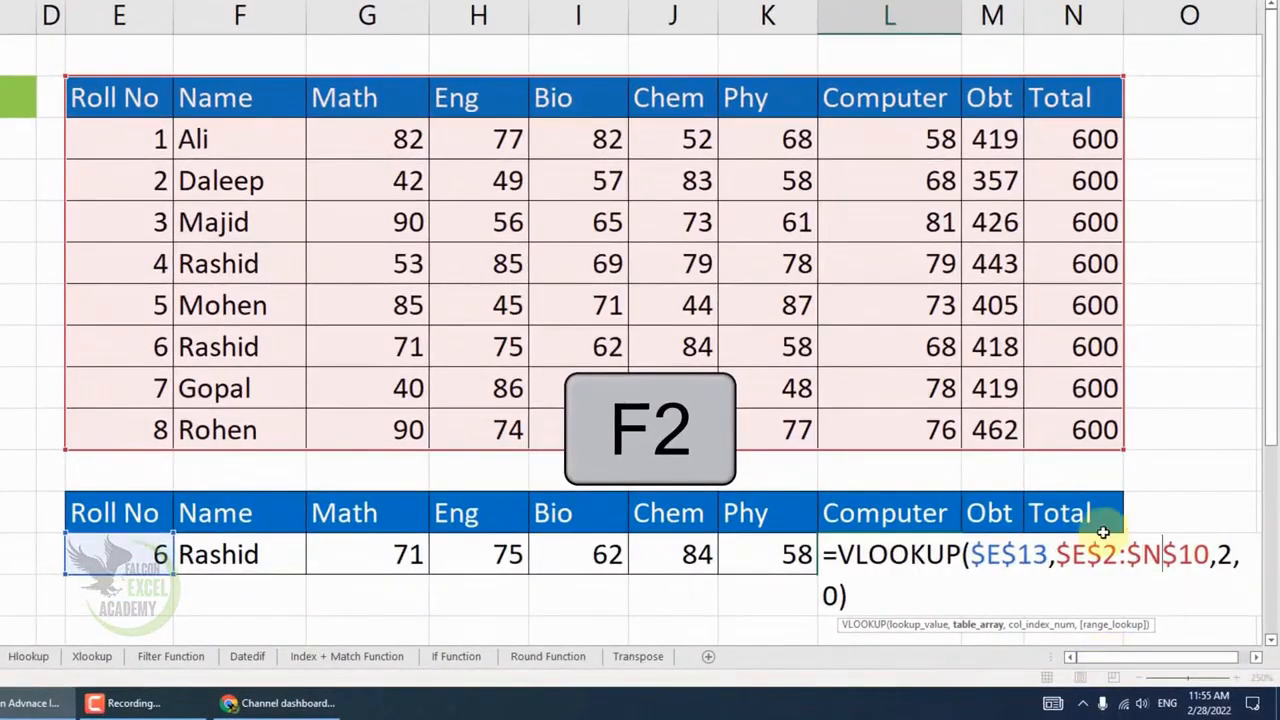
click(1228, 552)
text(8)
key(Return)
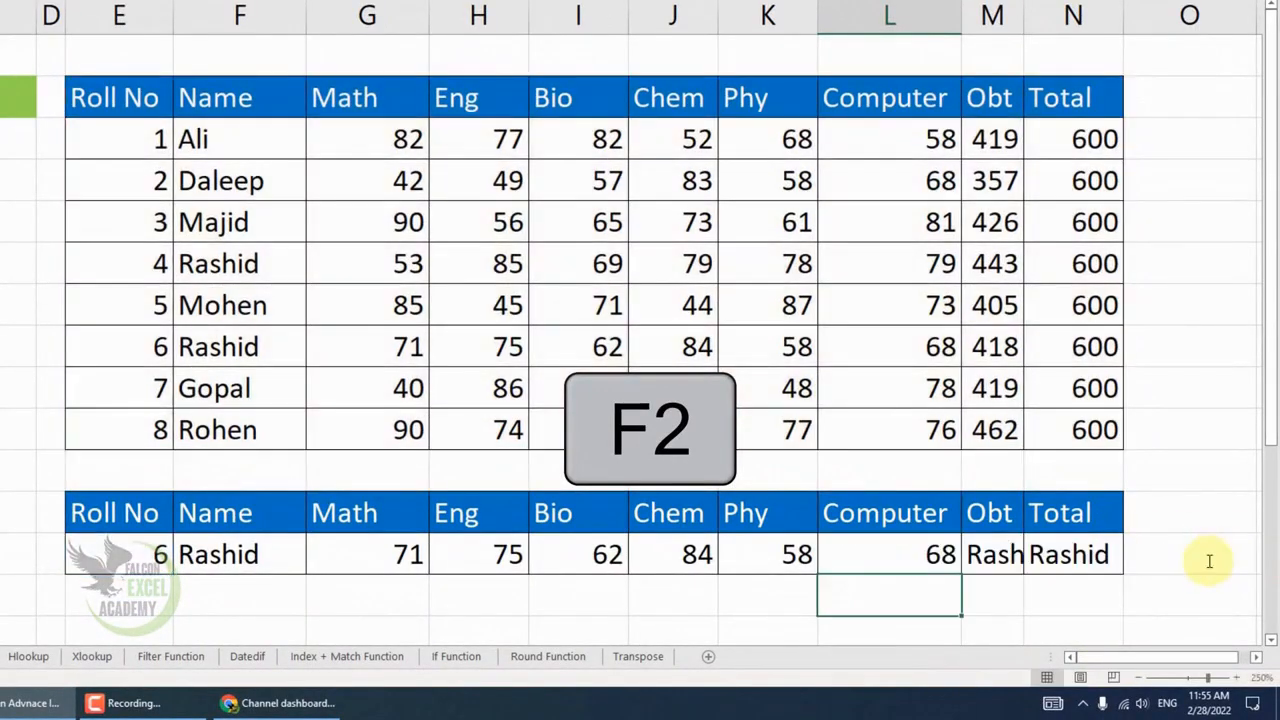
Change the column index in the lookup row's Obt formula to 9.
key(Up)
key(Right)
key(F2)
key(Left)
key(Left)
key(Left)
key(shift+Left)
text(9)
key(Return)
Change the column index in the lookup row's Total formula to 10.
key(Right)
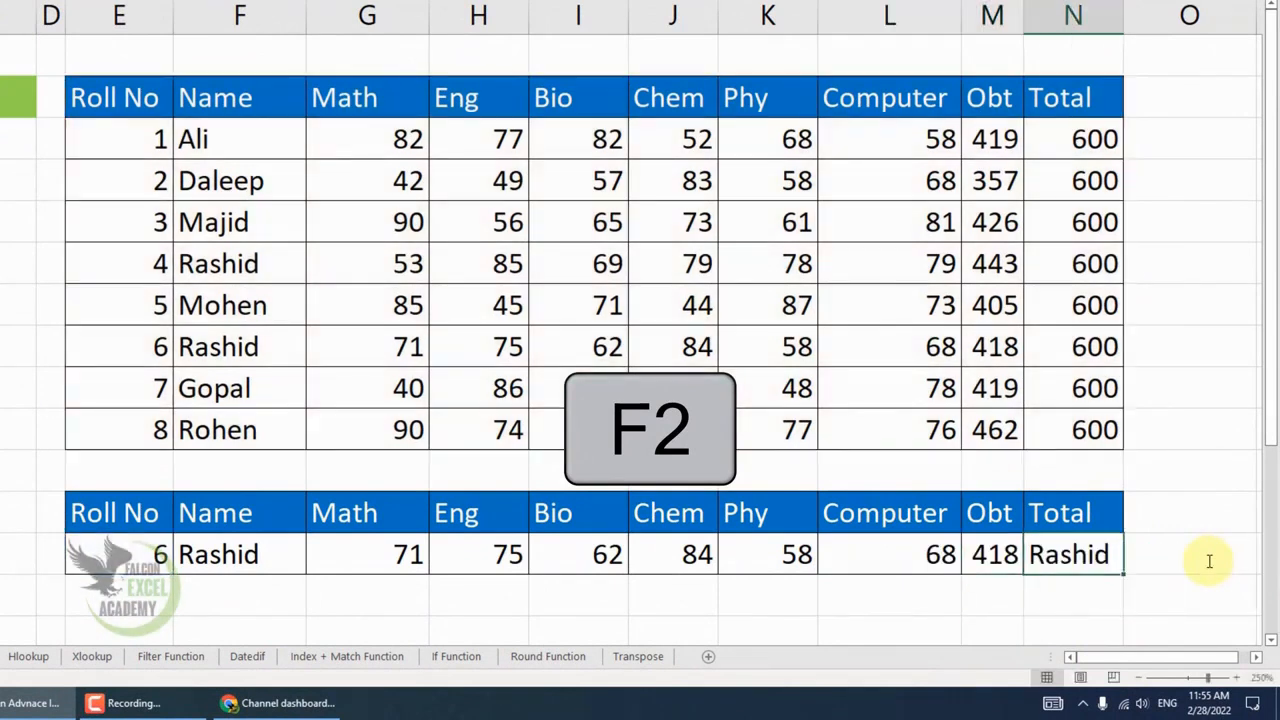
key(F2)
key(Left)
key(Left)
key(Left)
key(shift+Left)
text(10)
key(Return)
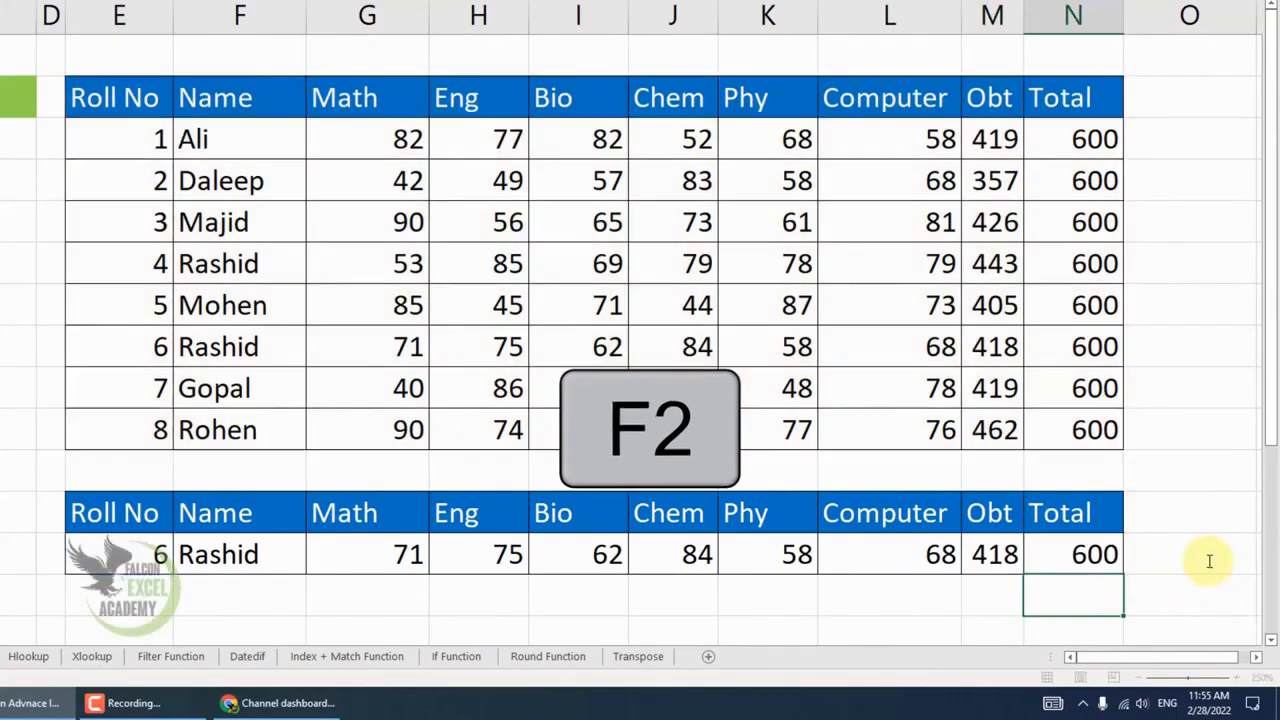
Test the full lookup row with roll numbers 1, 3 and 8 in turn.
click(155, 555)
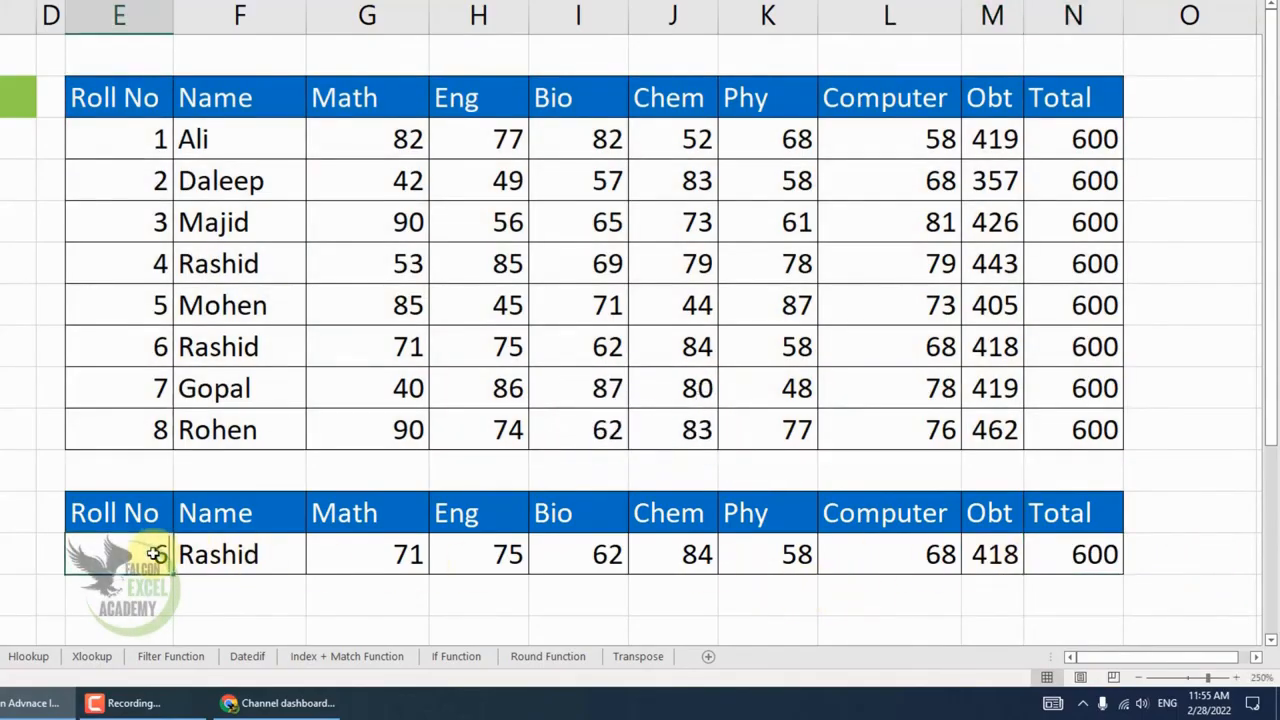
text(1)
key(Return)
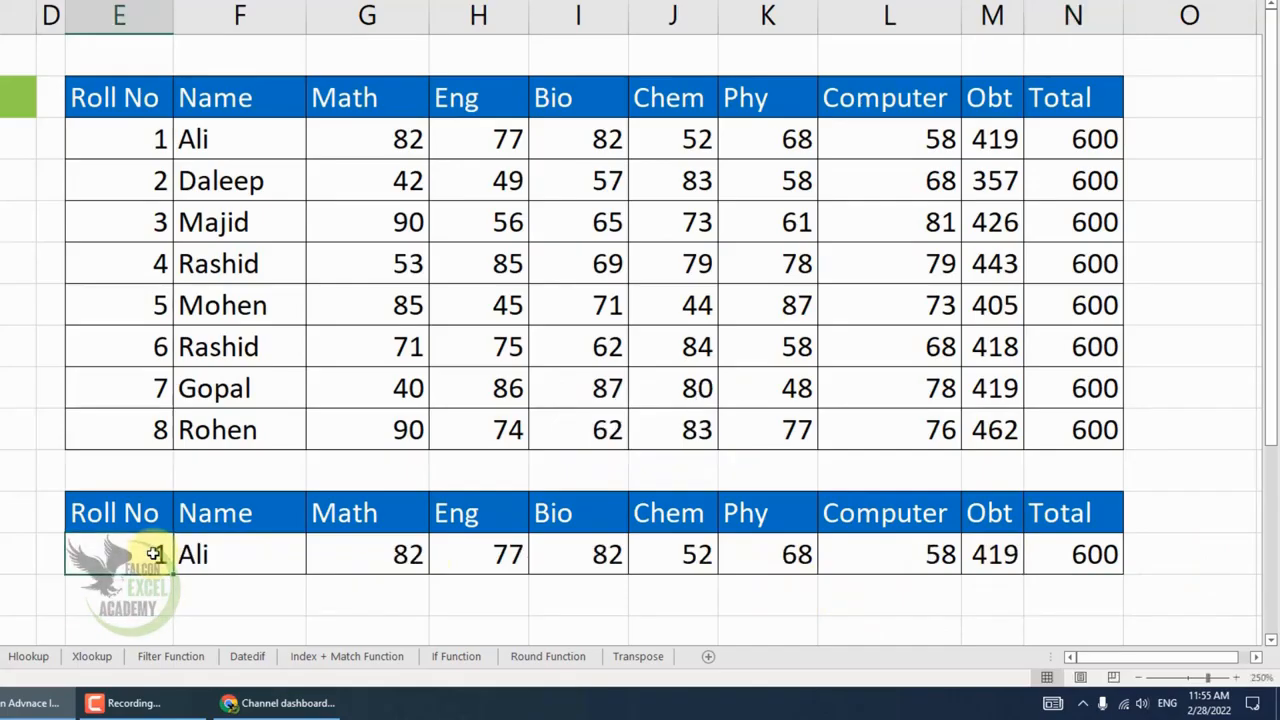
text(3)
key(Return)
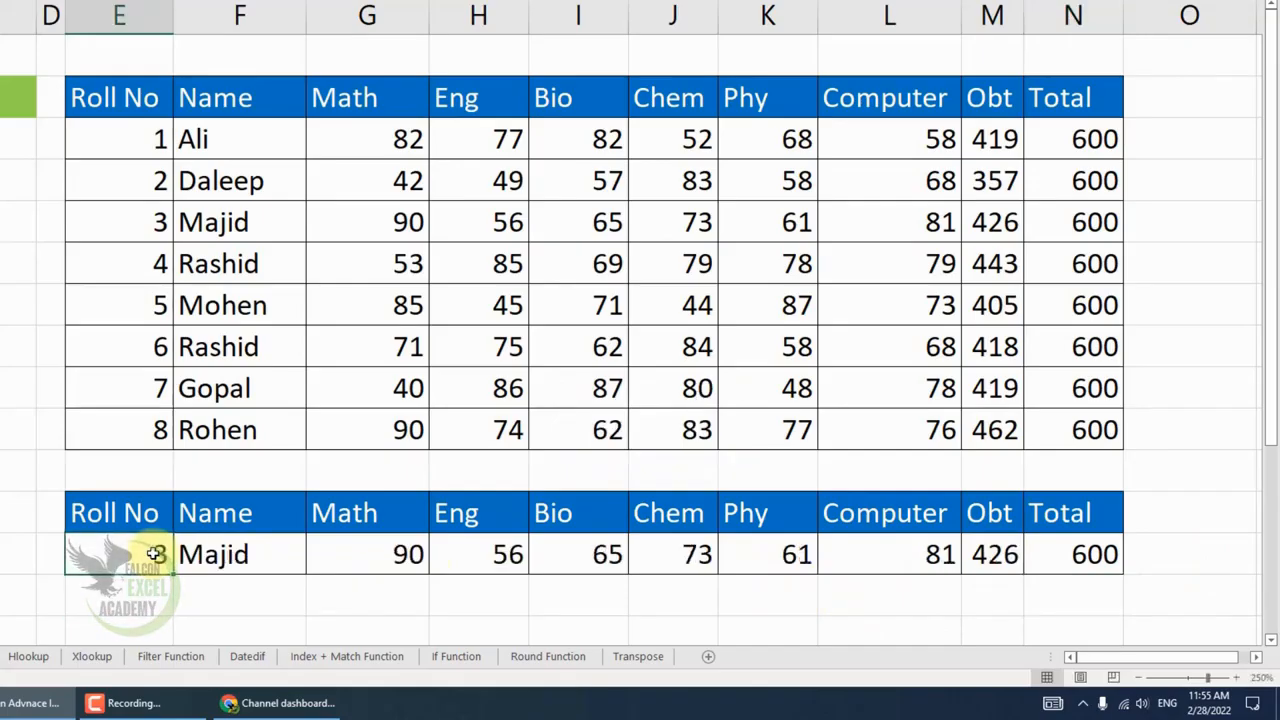
click(155, 555)
text(8)
key(Return)
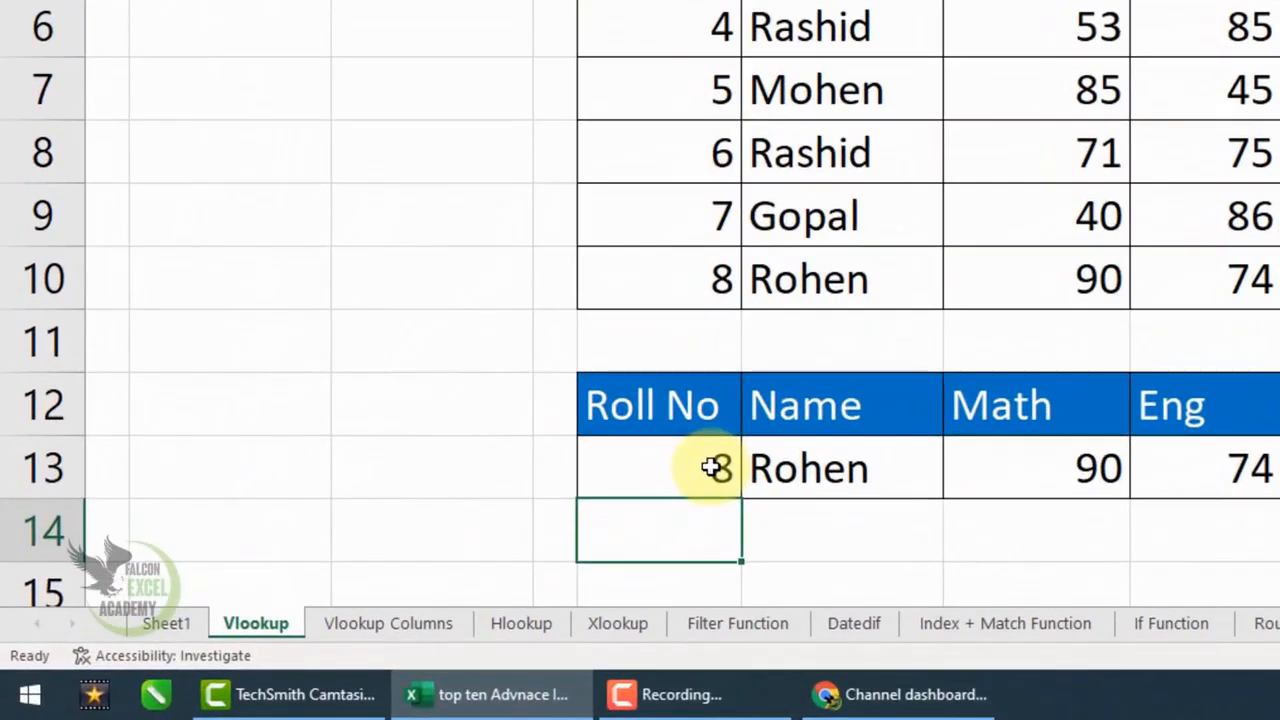
Switch to the Vlookup Columns sheet and select the empty Roll No cell of its lookup row.
click(417, 623)
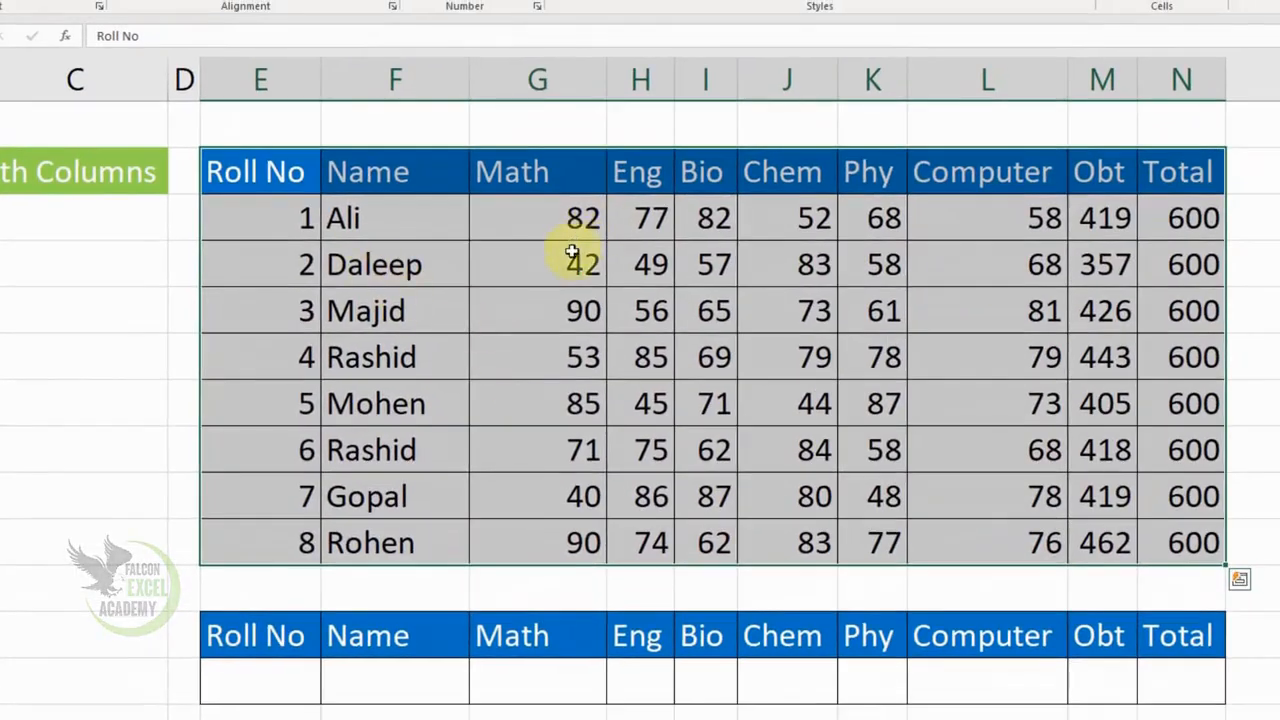
click(738, 316)
click(262, 672)
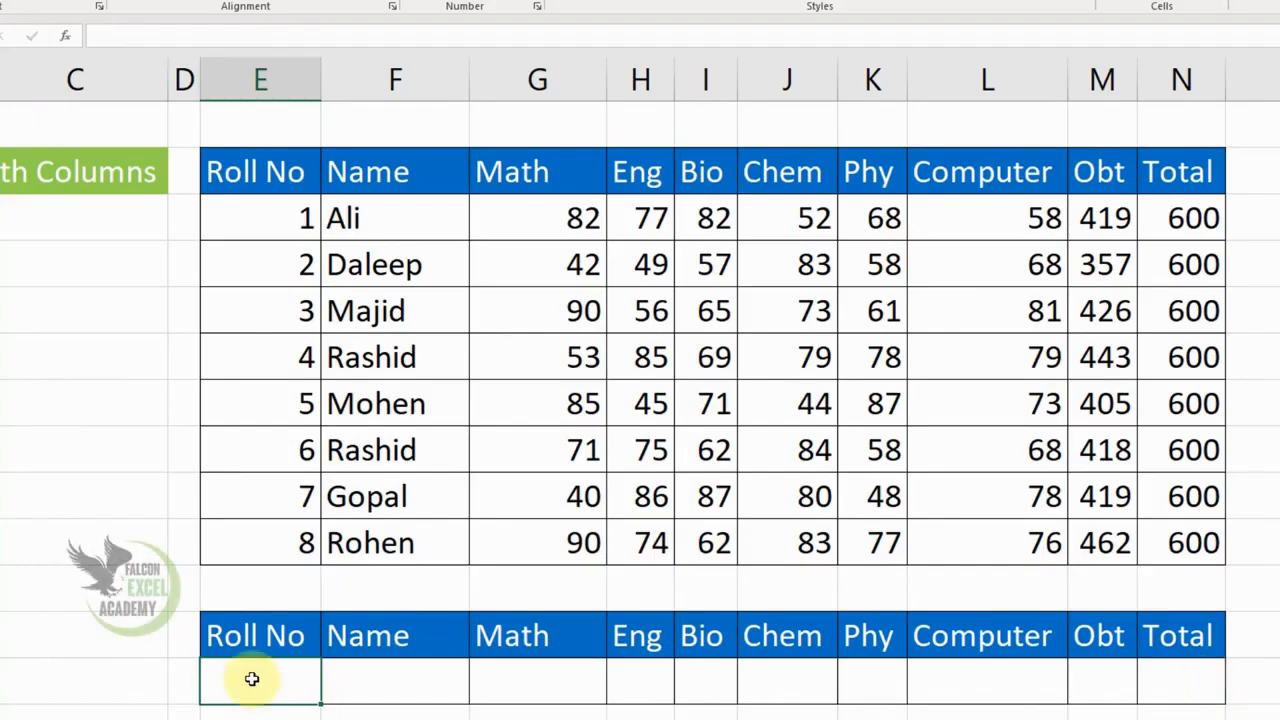
Enter roll number 1 in the lookup row and start a VLOOKUP in its Name cell with the absolute lookup value $E$13.
text(1)
key(Tab)
text(=)
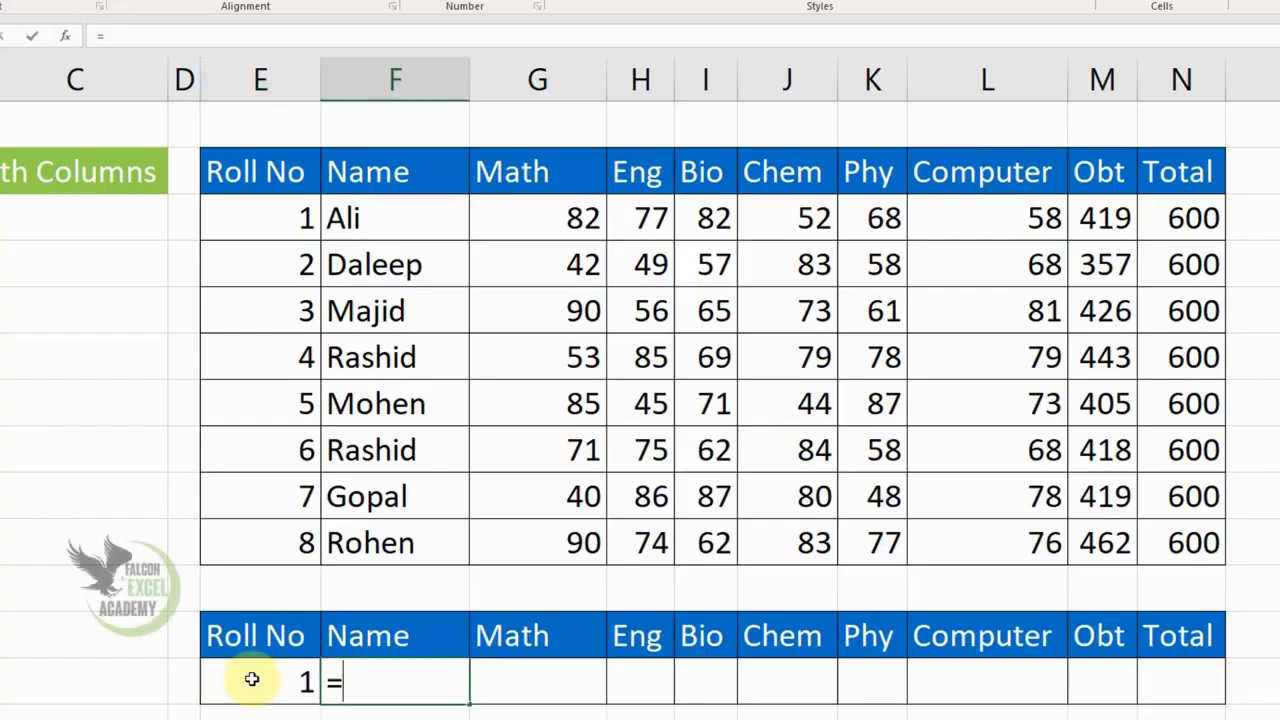
text(vlo)
key(Tab)
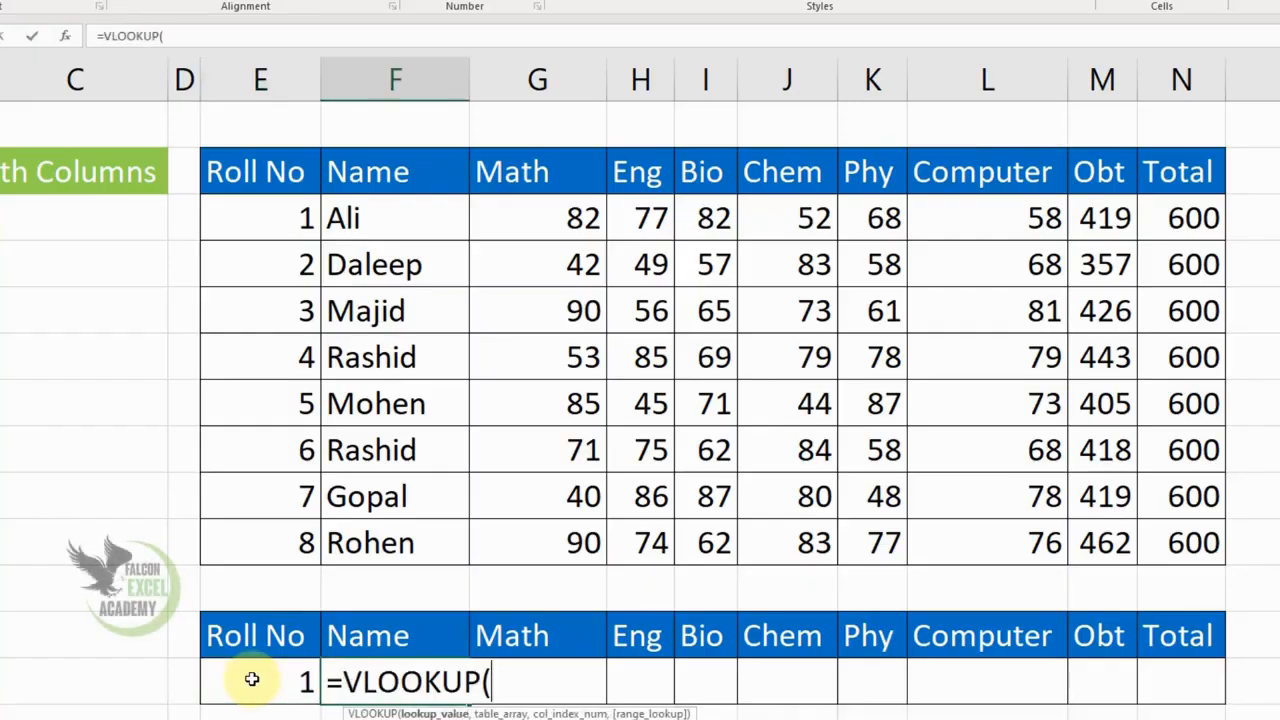
key(F4)
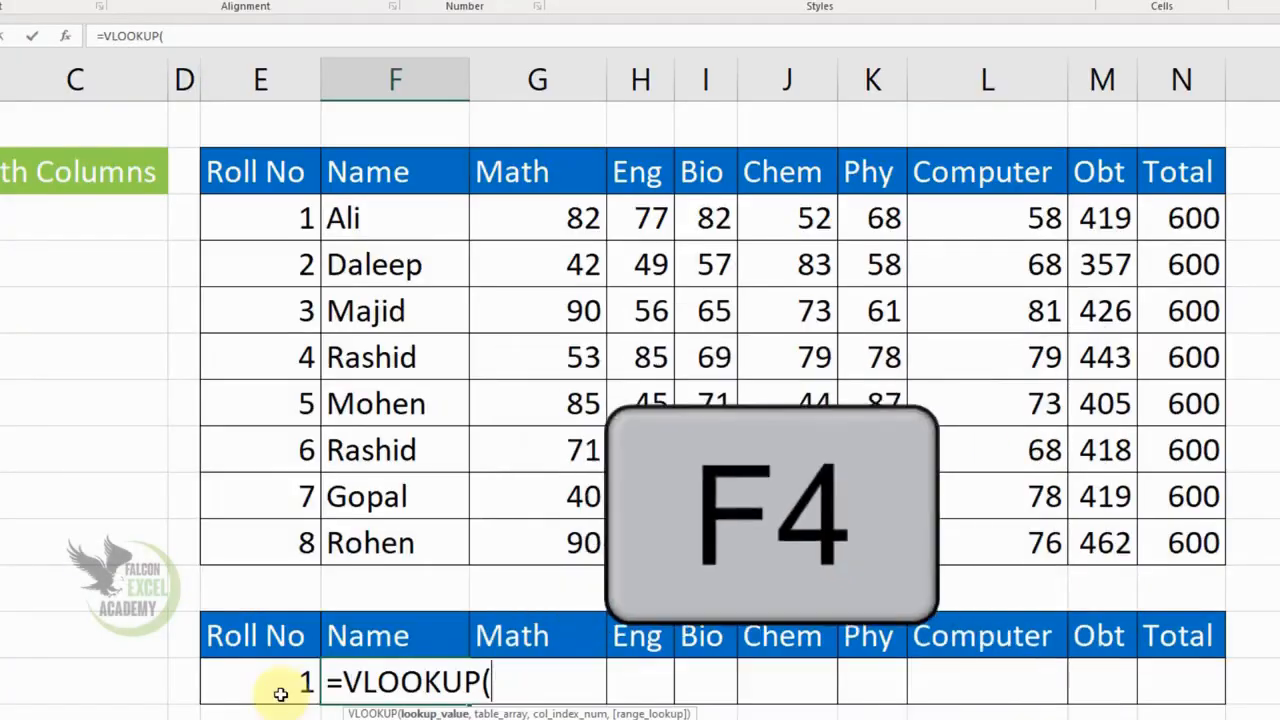
click(277, 690)
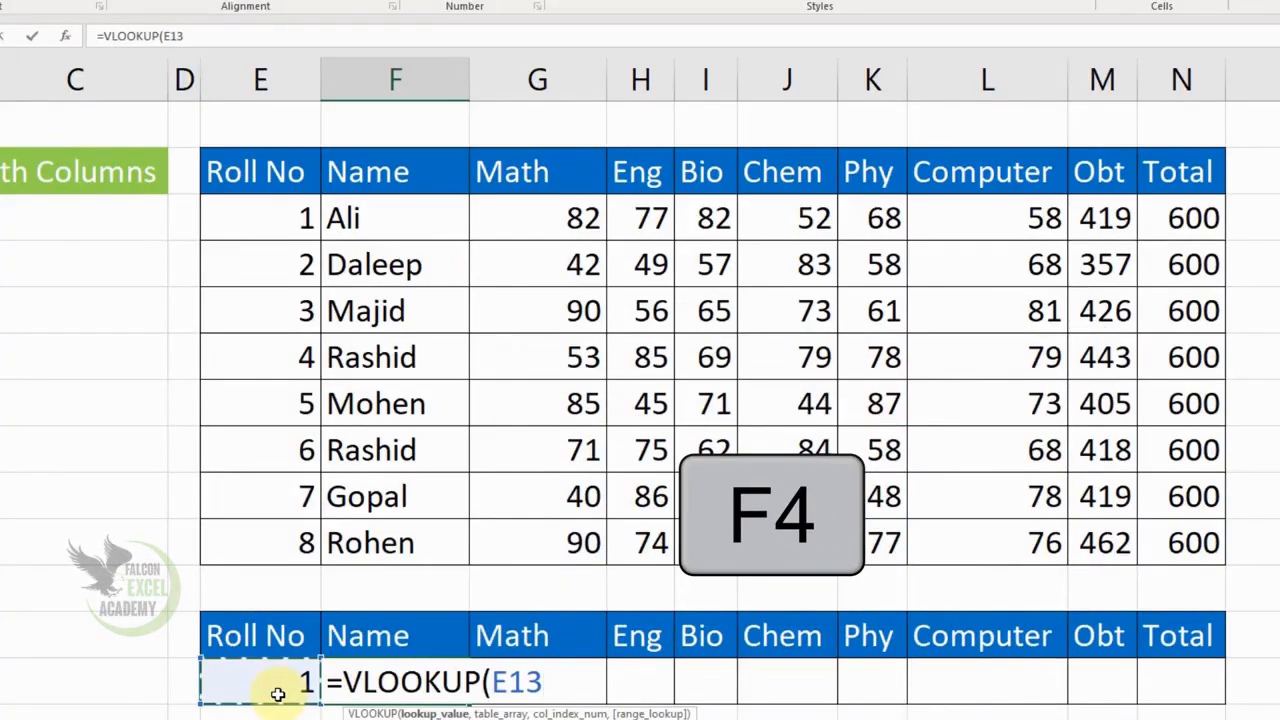
key(F4)
text(,)
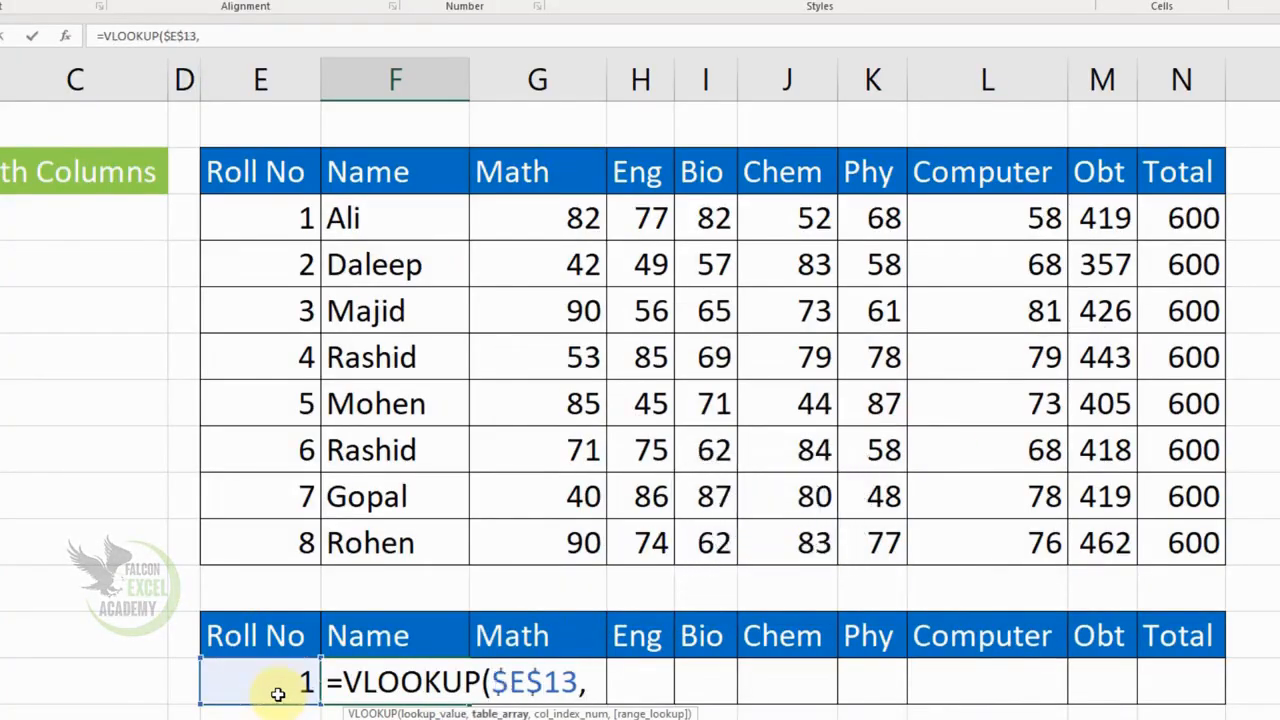
Add the whole marks table as the VLOOKUP's table array, locked as $E$2:$N$10.
drag(251, 177, 1168, 540)
key(F4)
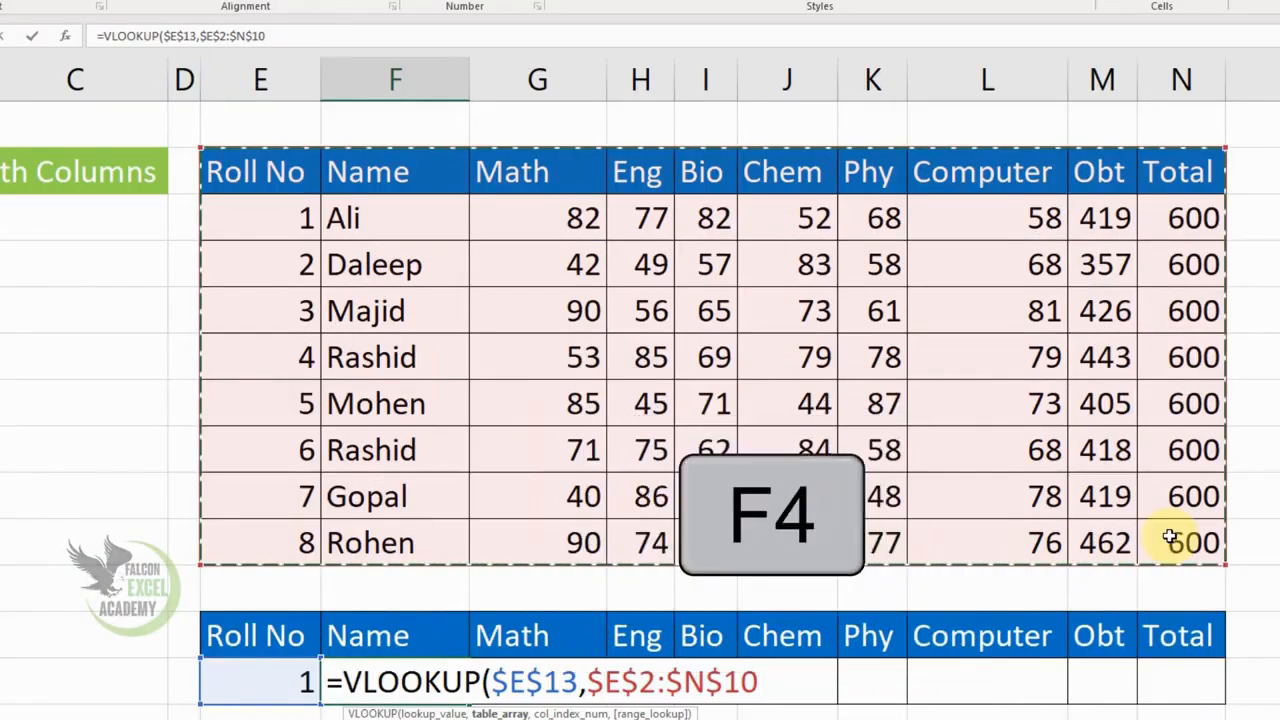
text(,)
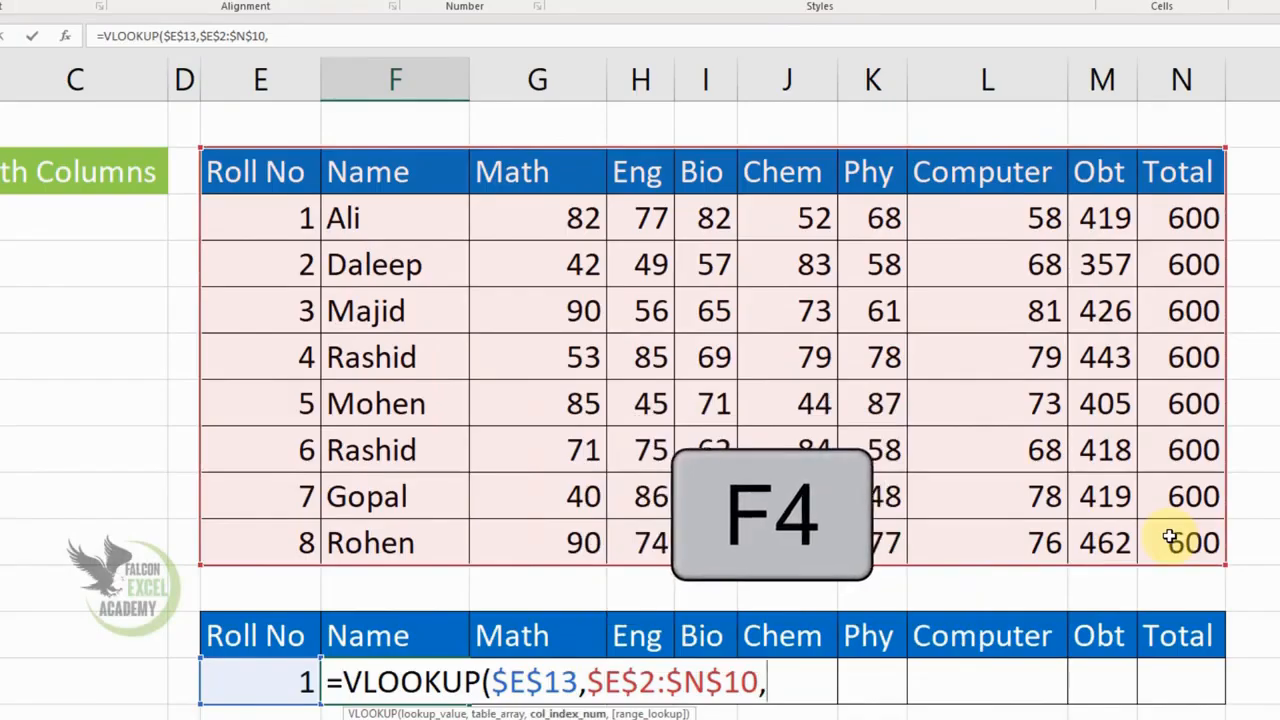
Complete the Name formula with COLUMNS($F$2:G2) as the column index and 0 for an exact match.
text(column)
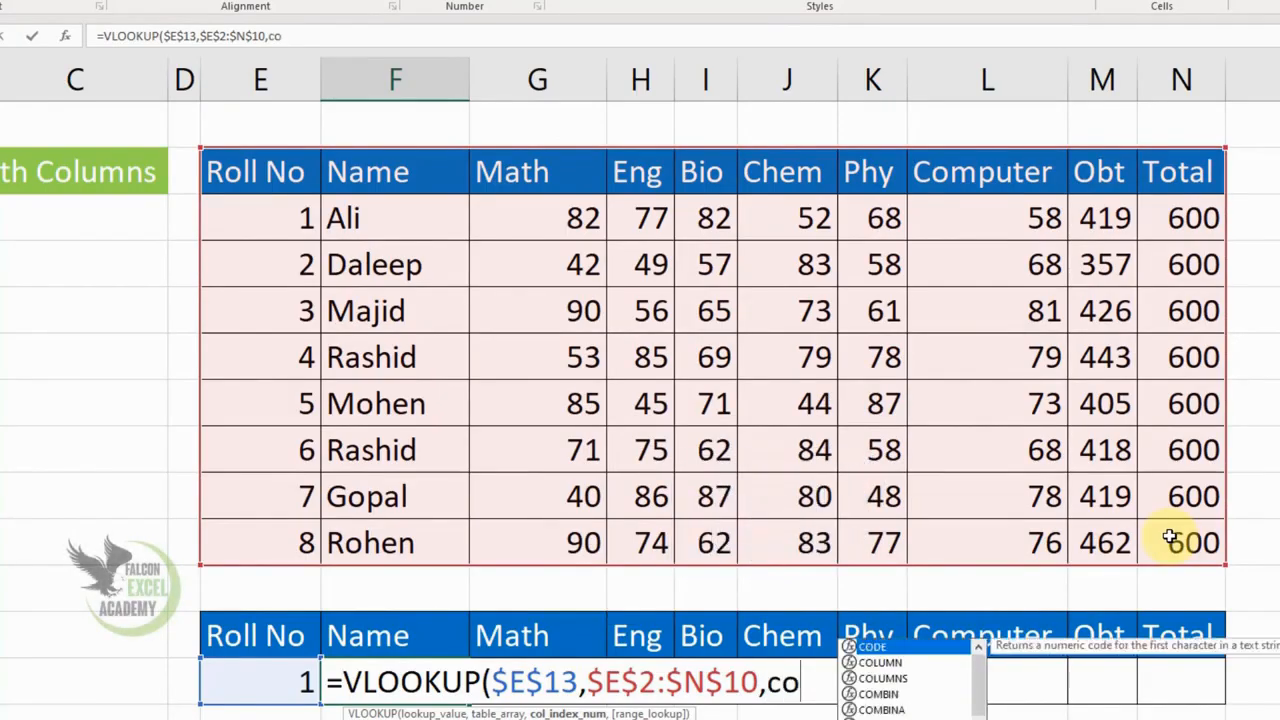
text(s)
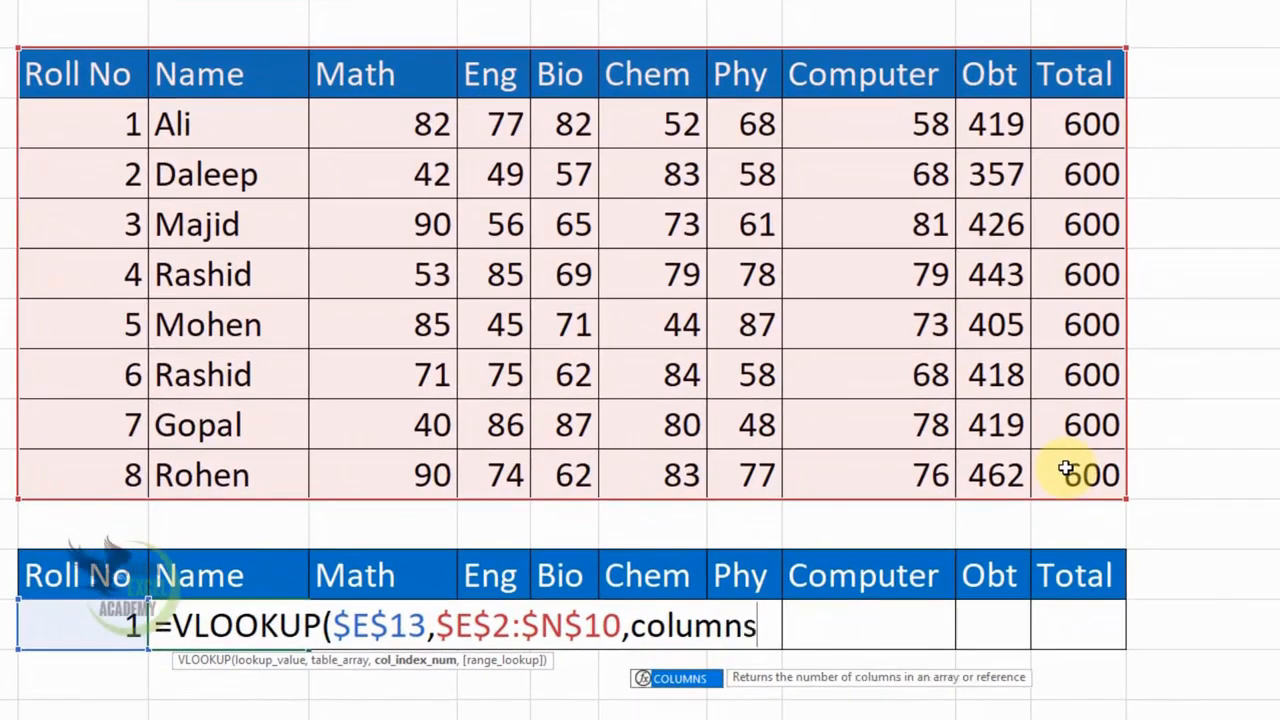
key(Tab)
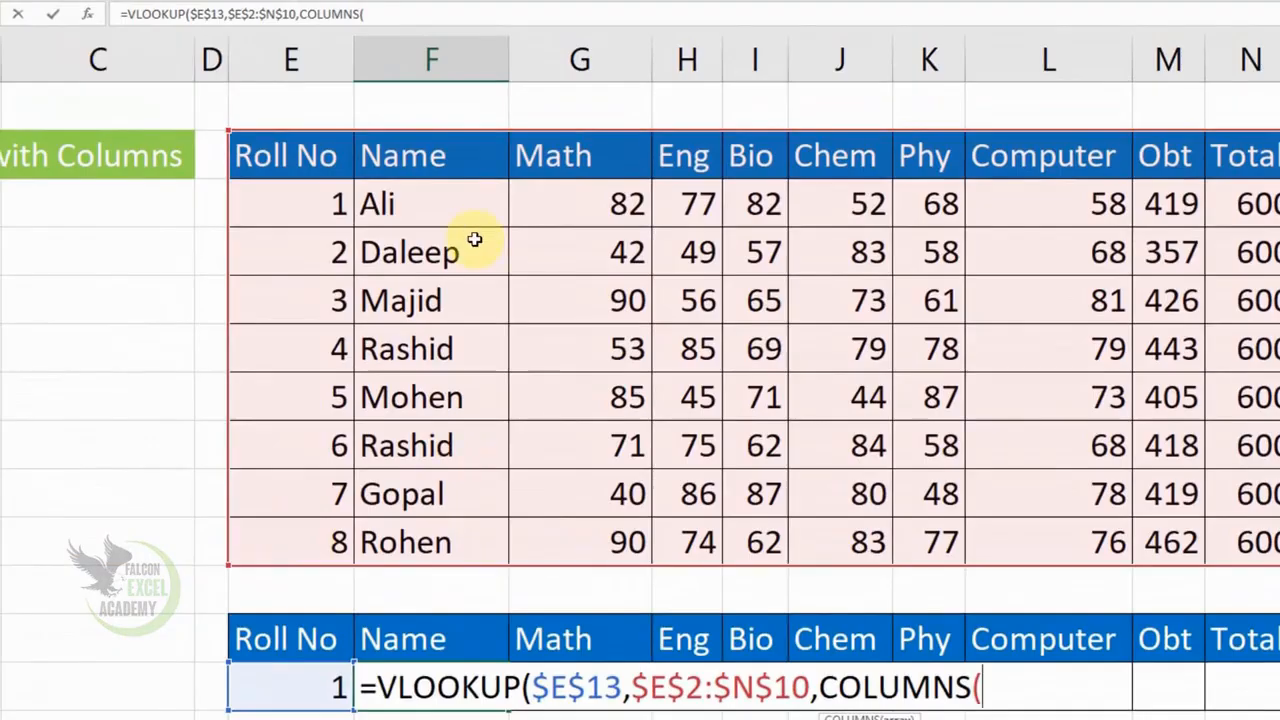
drag(428, 163, 548, 163)
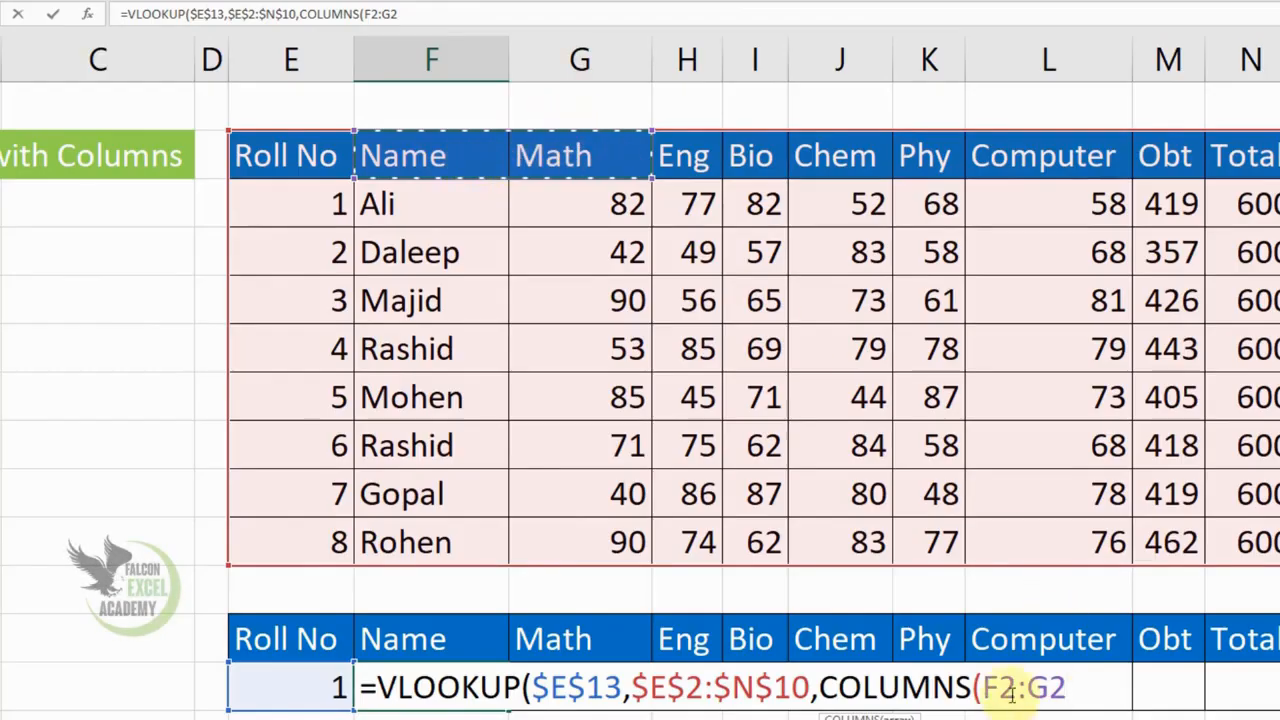
drag(1016, 692, 984, 692)
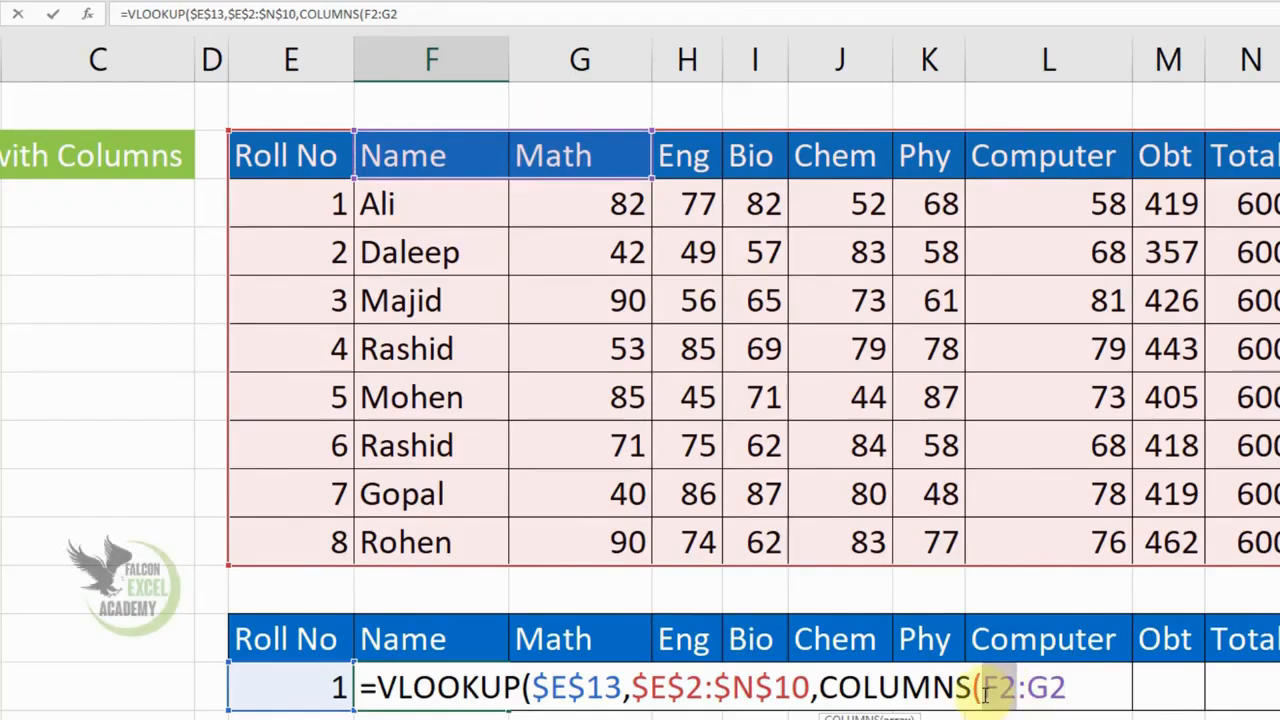
key(F4)
click(1110, 690)
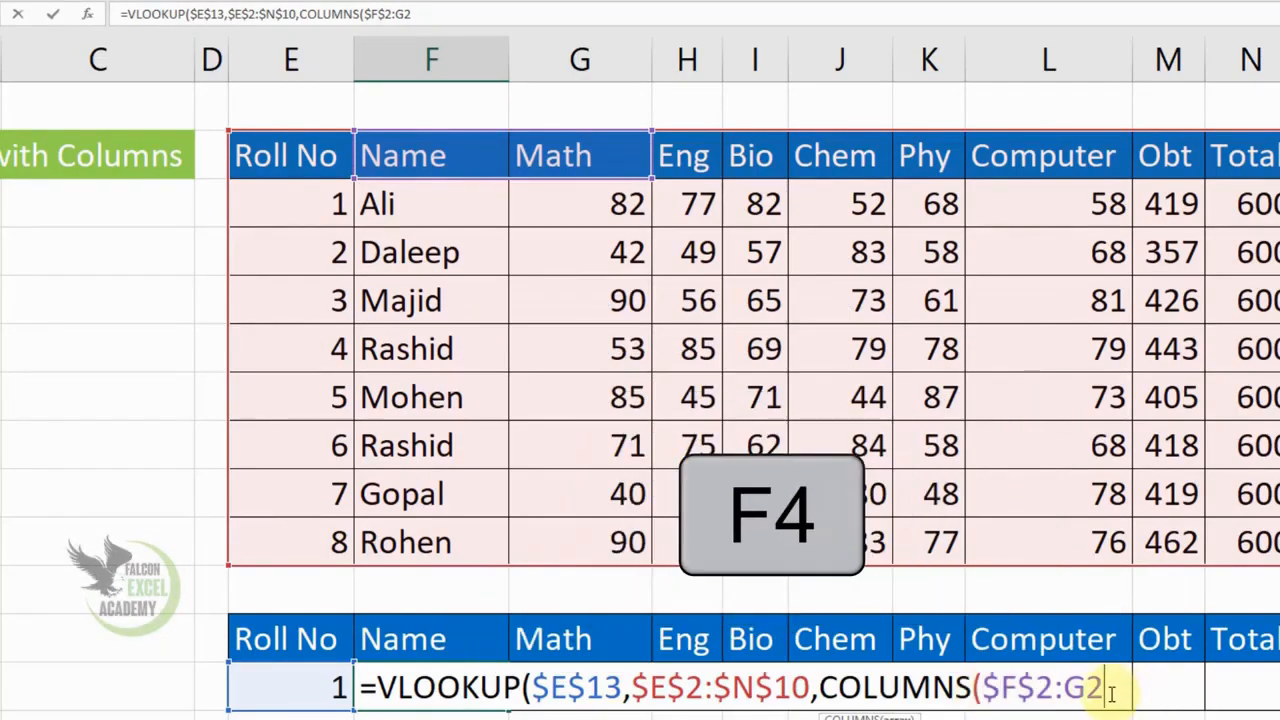
text())
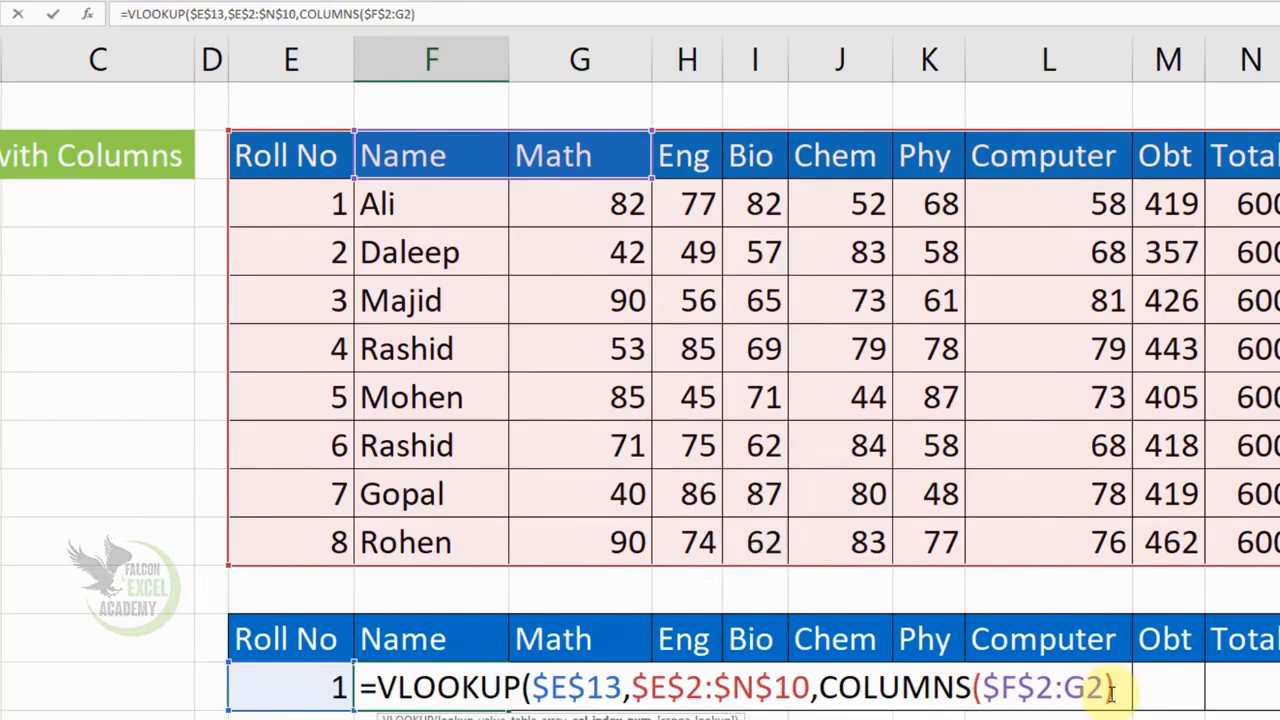
text(,0))
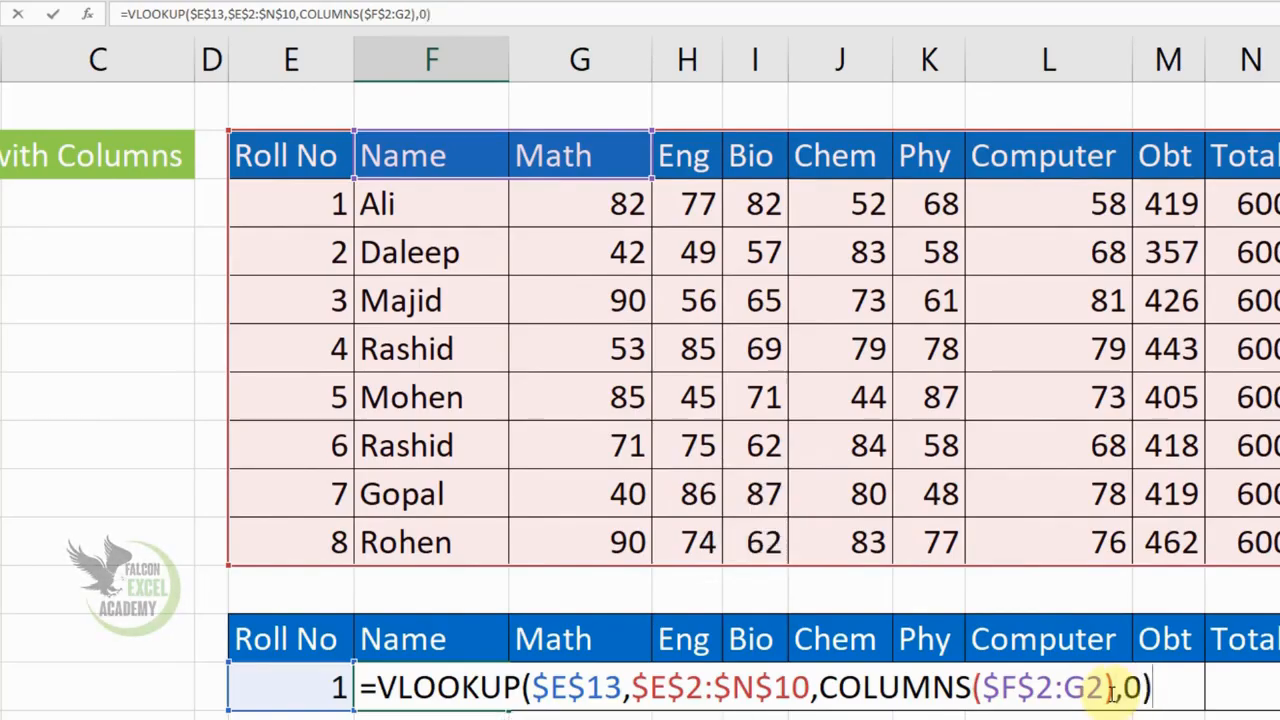
key(Return)
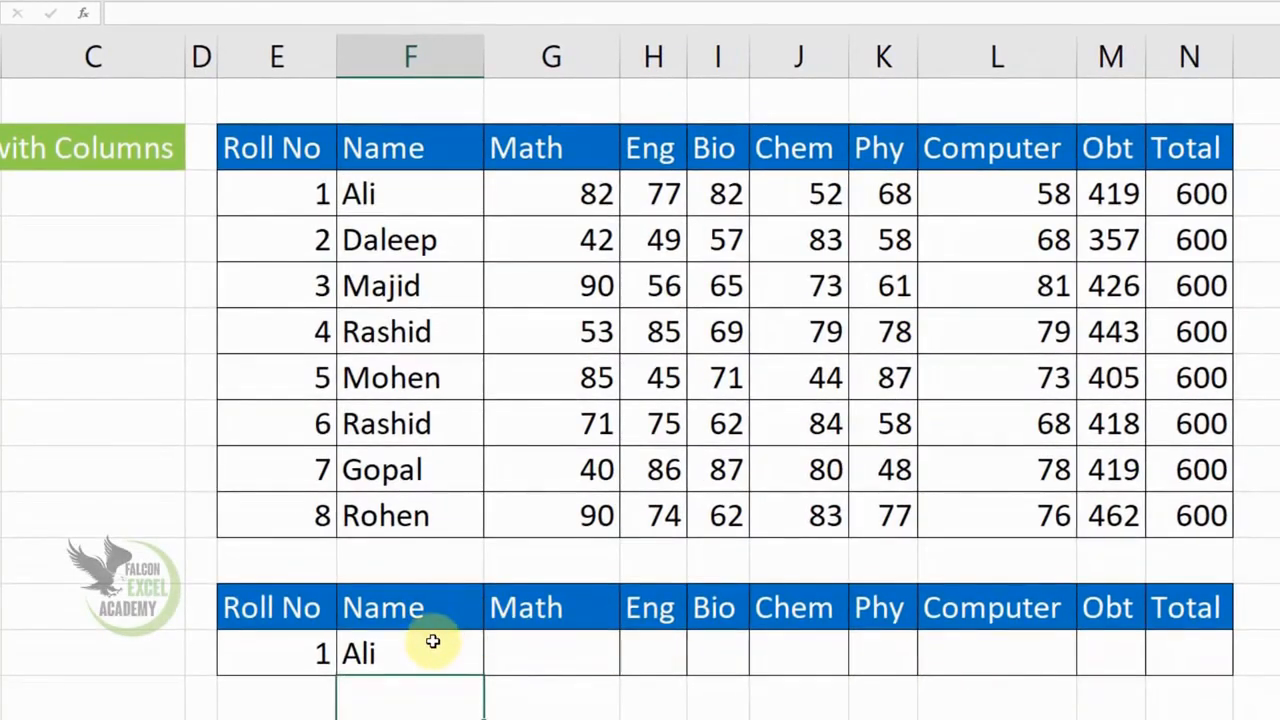
Fill the Name formula across the lookup row through the Total column.
click(438, 650)
drag(483, 677, 1205, 688)
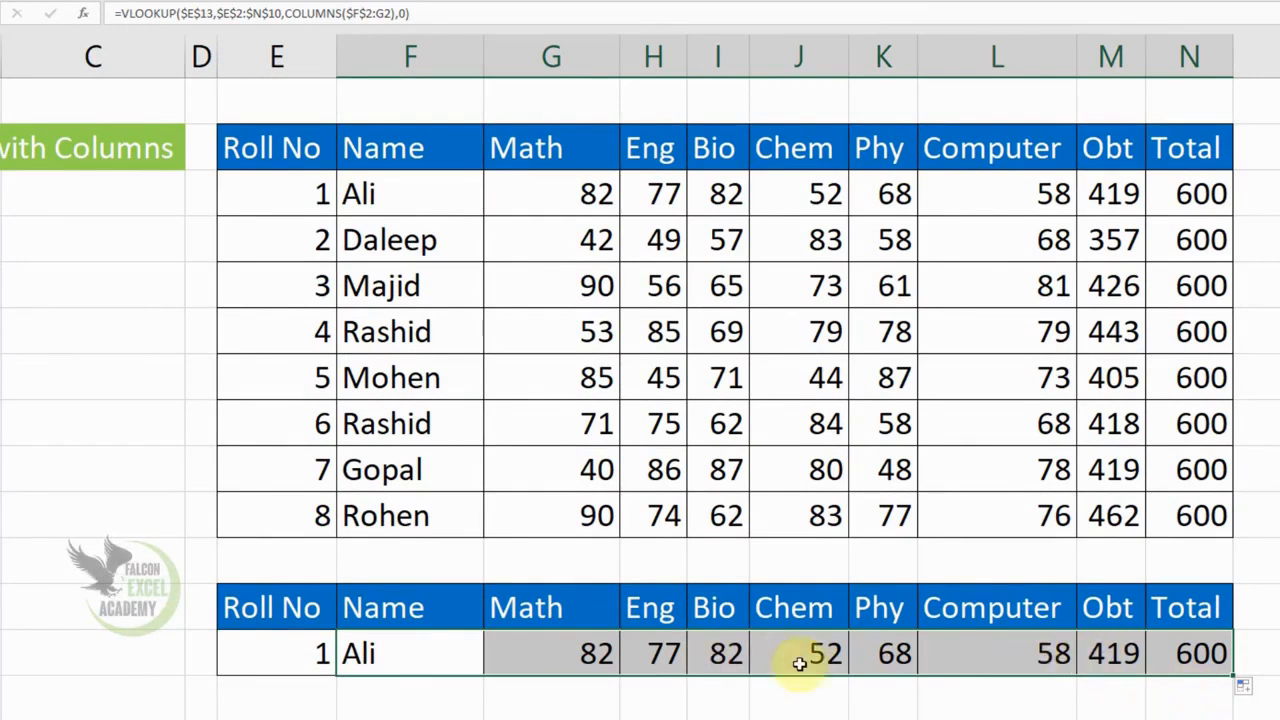
Test the filled lookup row with roll numbers 3, 8 and 7 in turn.
click(322, 660)
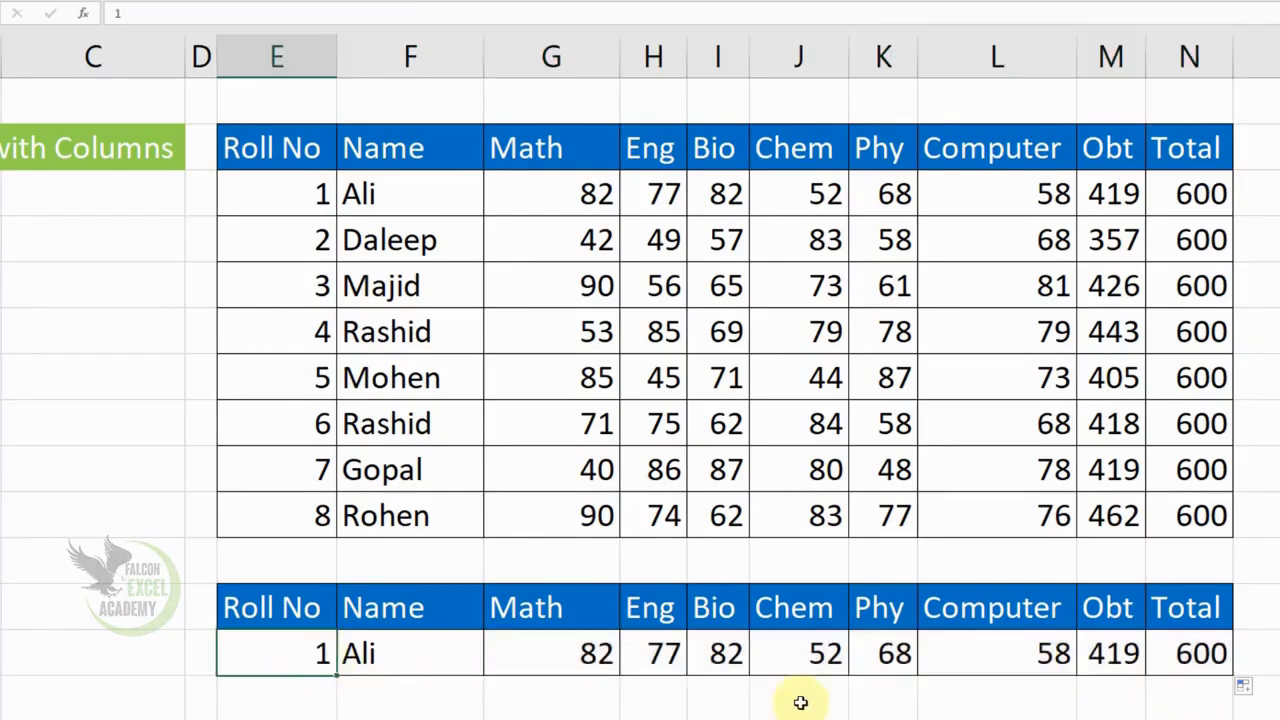
text(3)
key(Return)
key(Up)
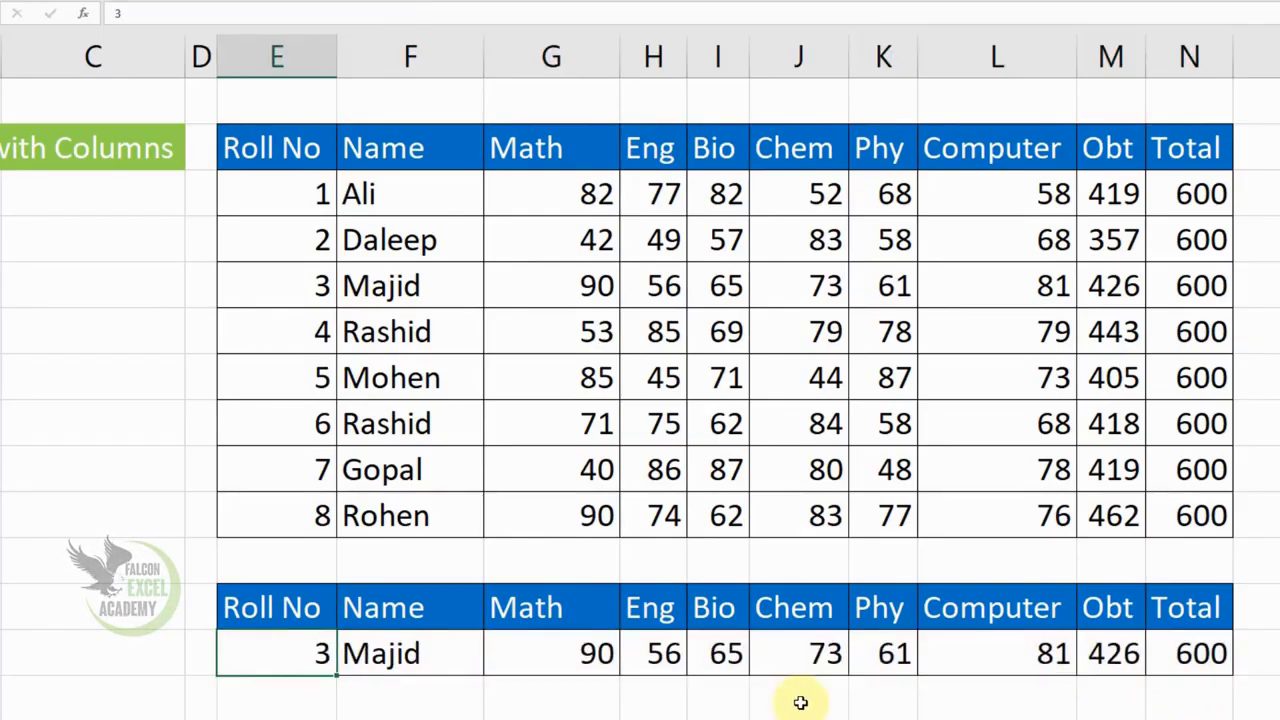
text(8)
key(Return)
key(Up)
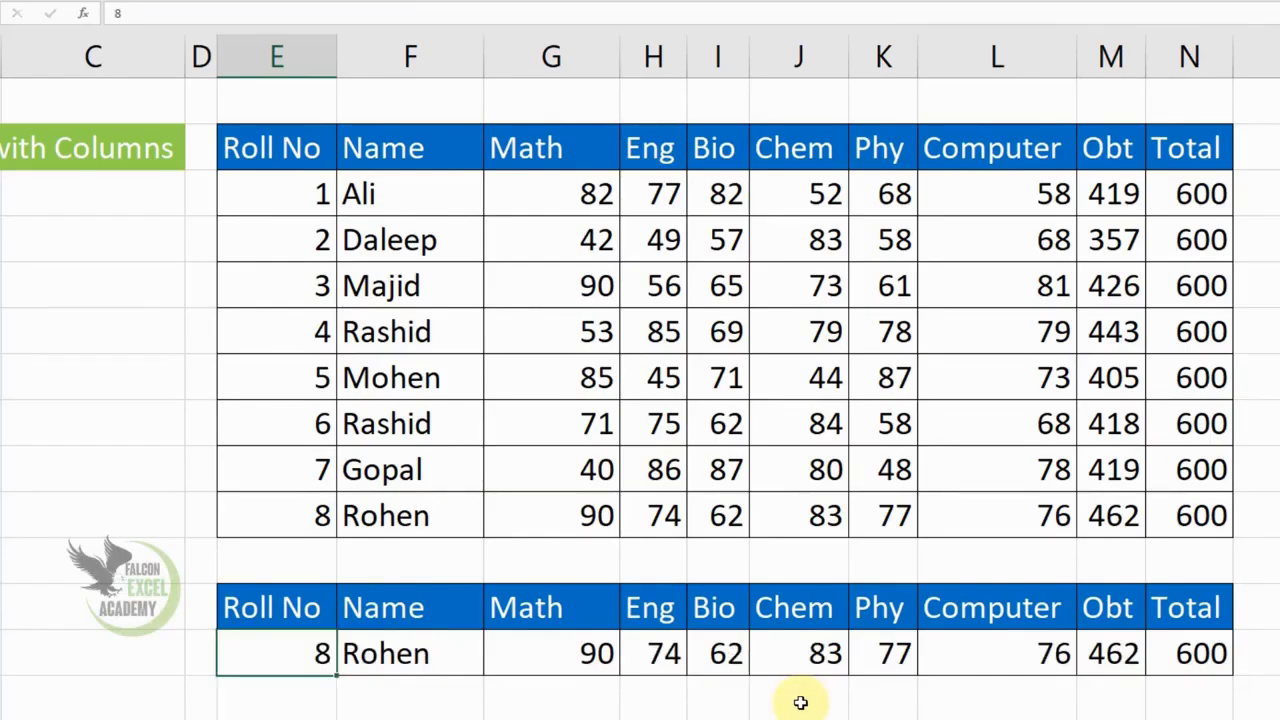
key(F2)
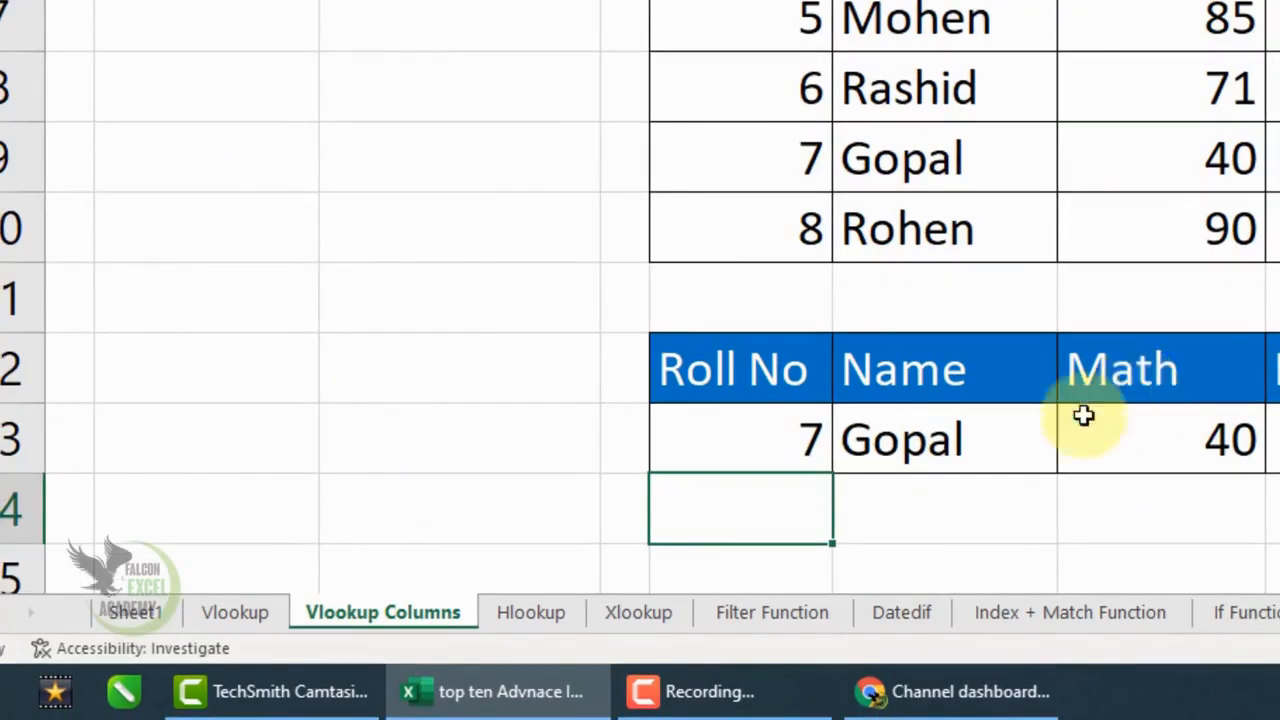
Switch to the Hlookup sheet and examine the eng lookup value, its result cell and the Eng column's marks.
click(538, 622)
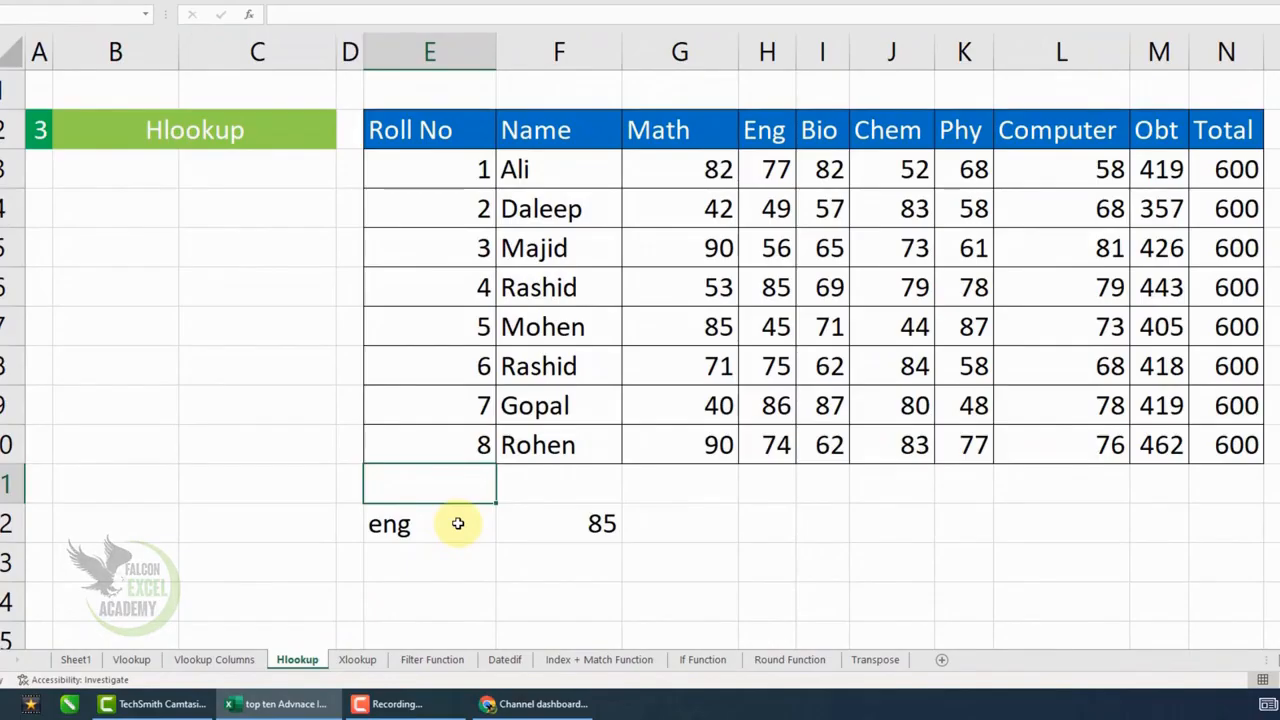
click(434, 531)
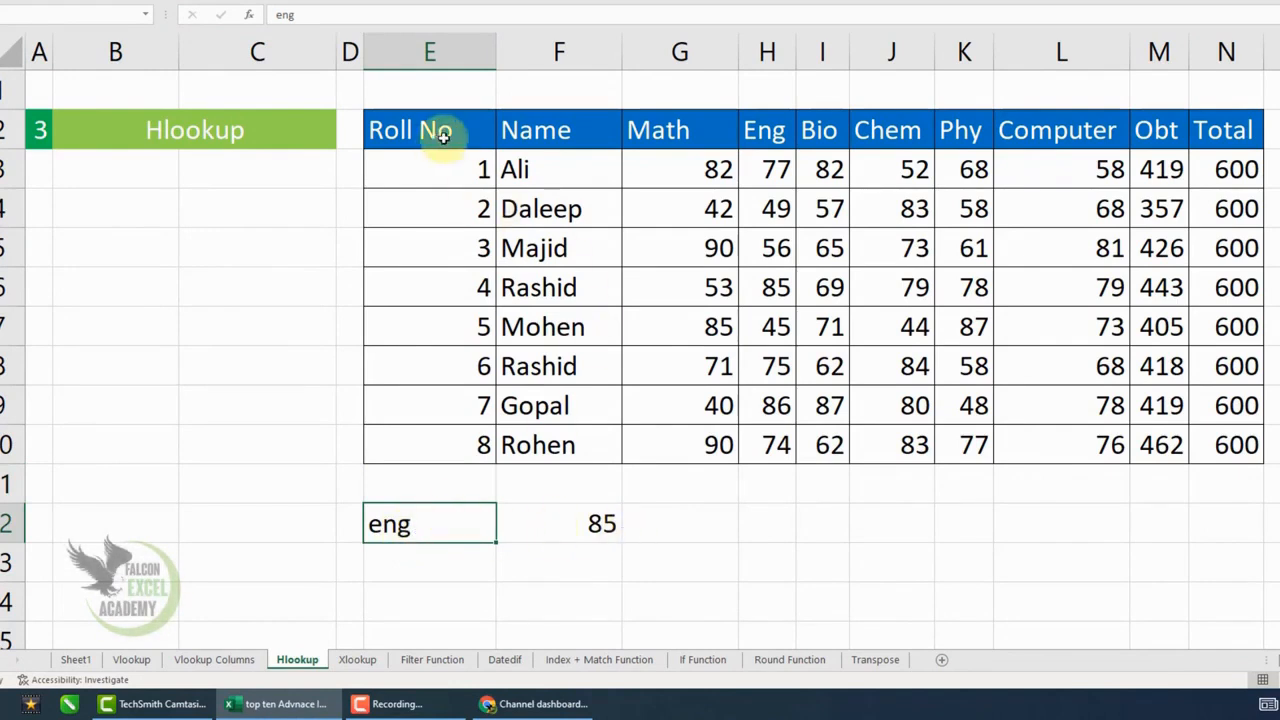
click(778, 133)
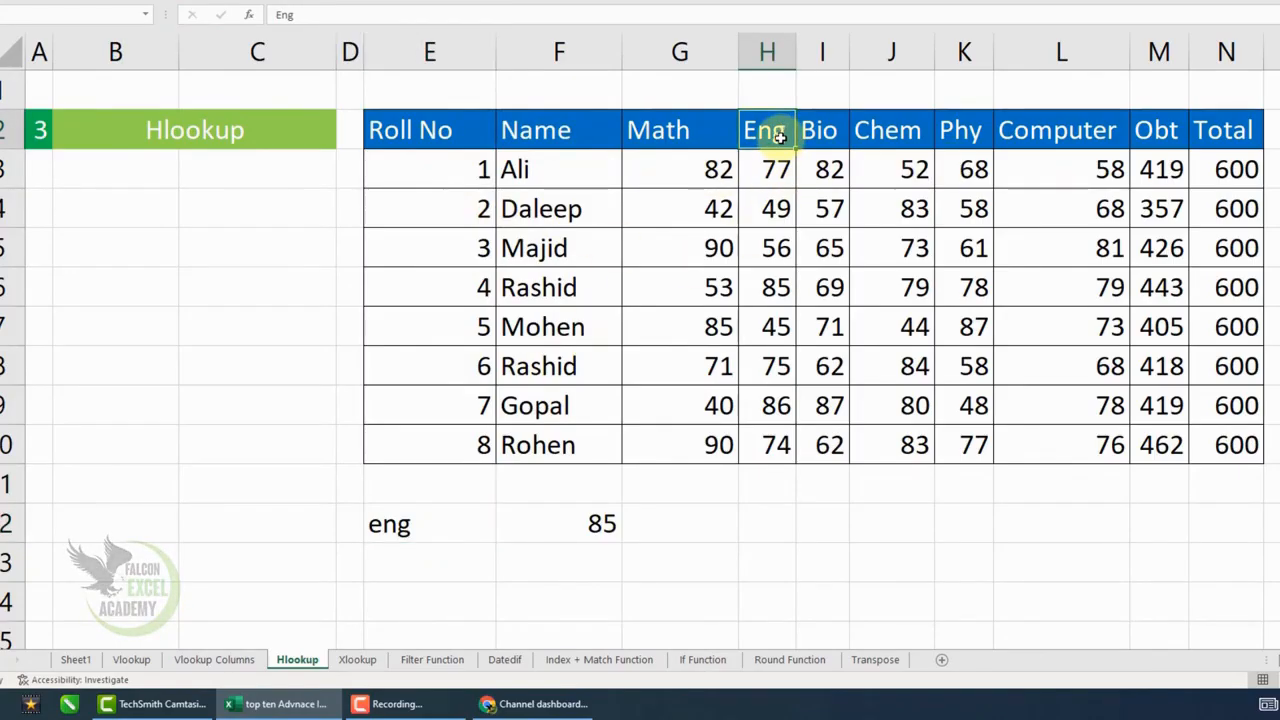
click(606, 530)
drag(768, 170, 771, 290)
click(772, 295)
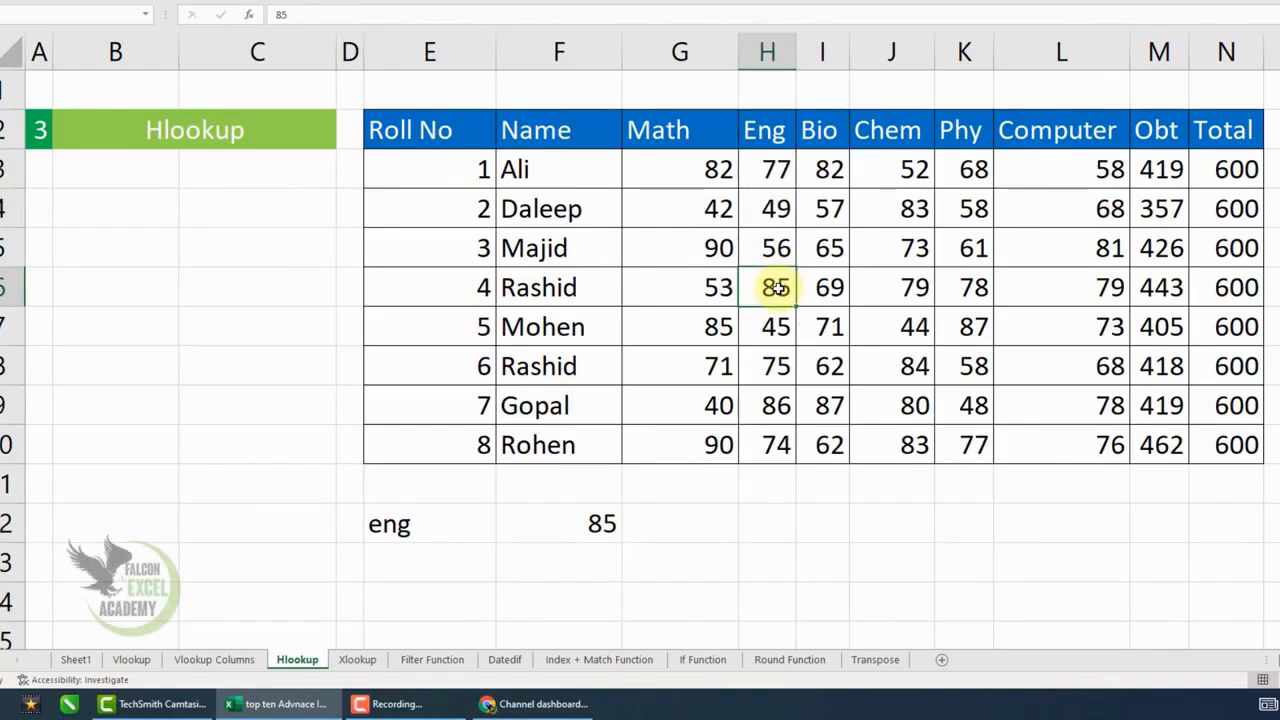
Clear the existing result beside eng and start a new HLOOKUP there with E12 as the lookup value.
click(582, 526)
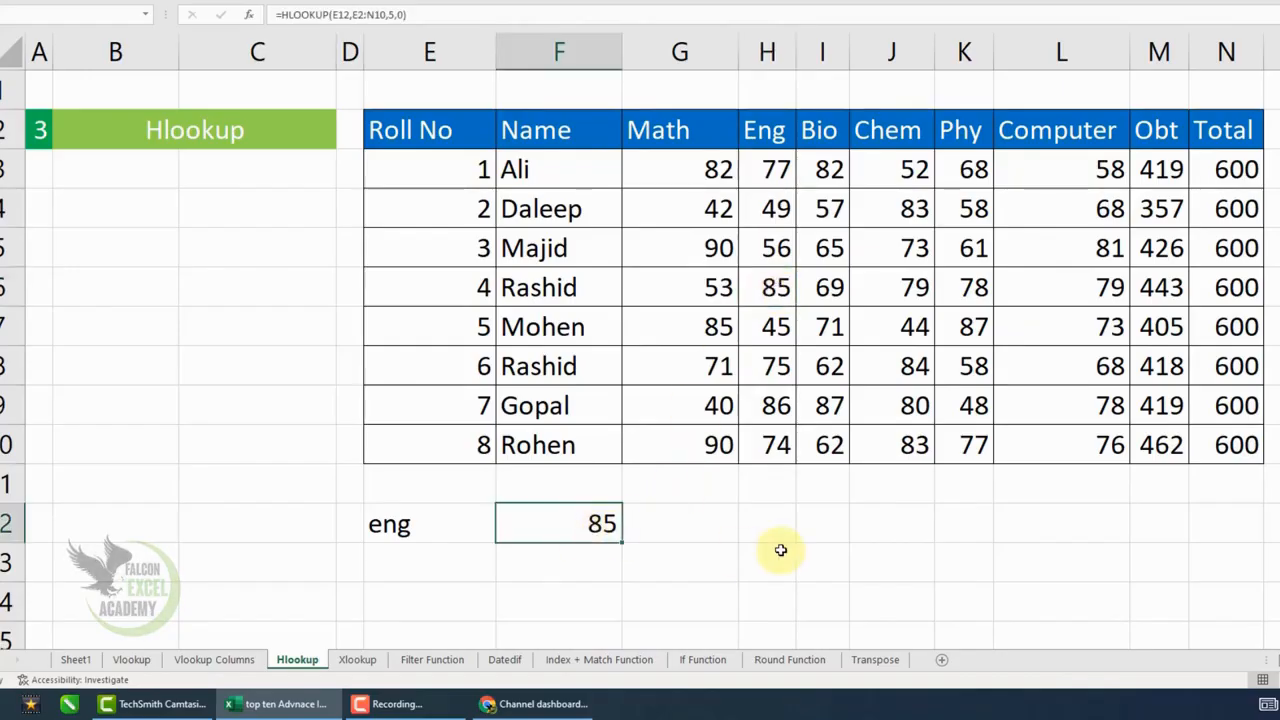
key(Delete)
text(=)
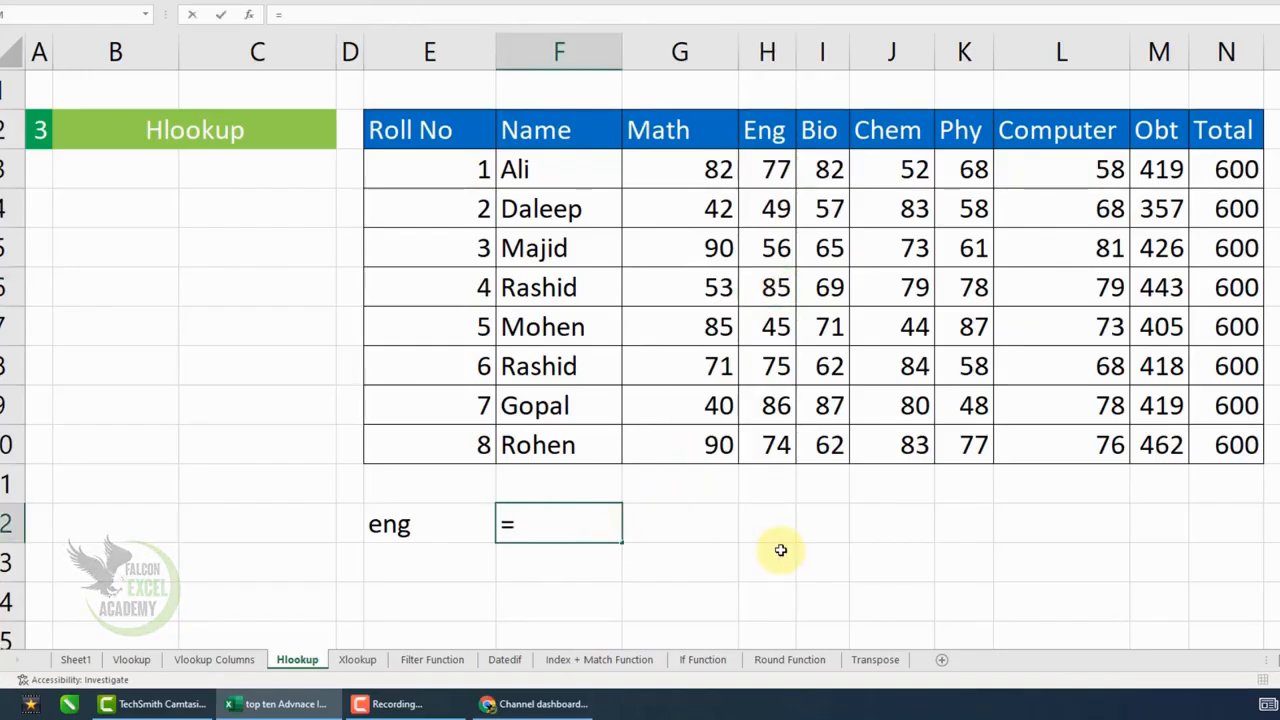
text(hlookup)
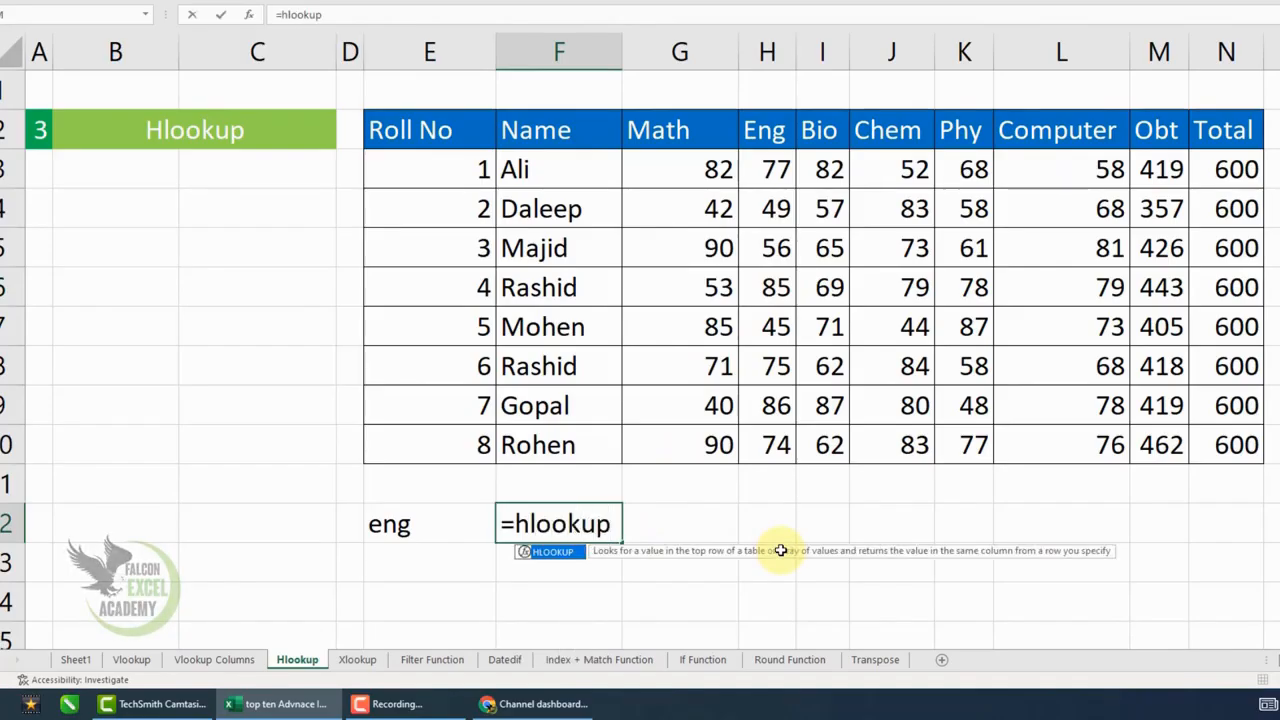
key(Tab)
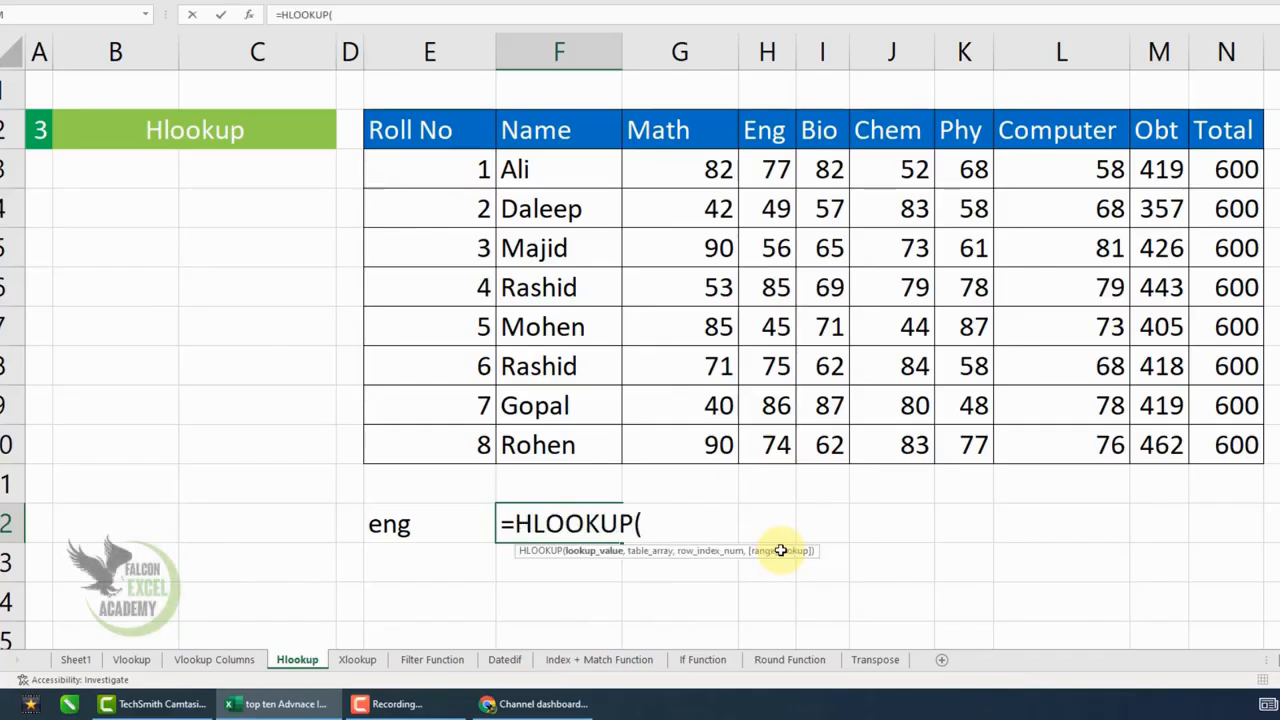
click(424, 522)
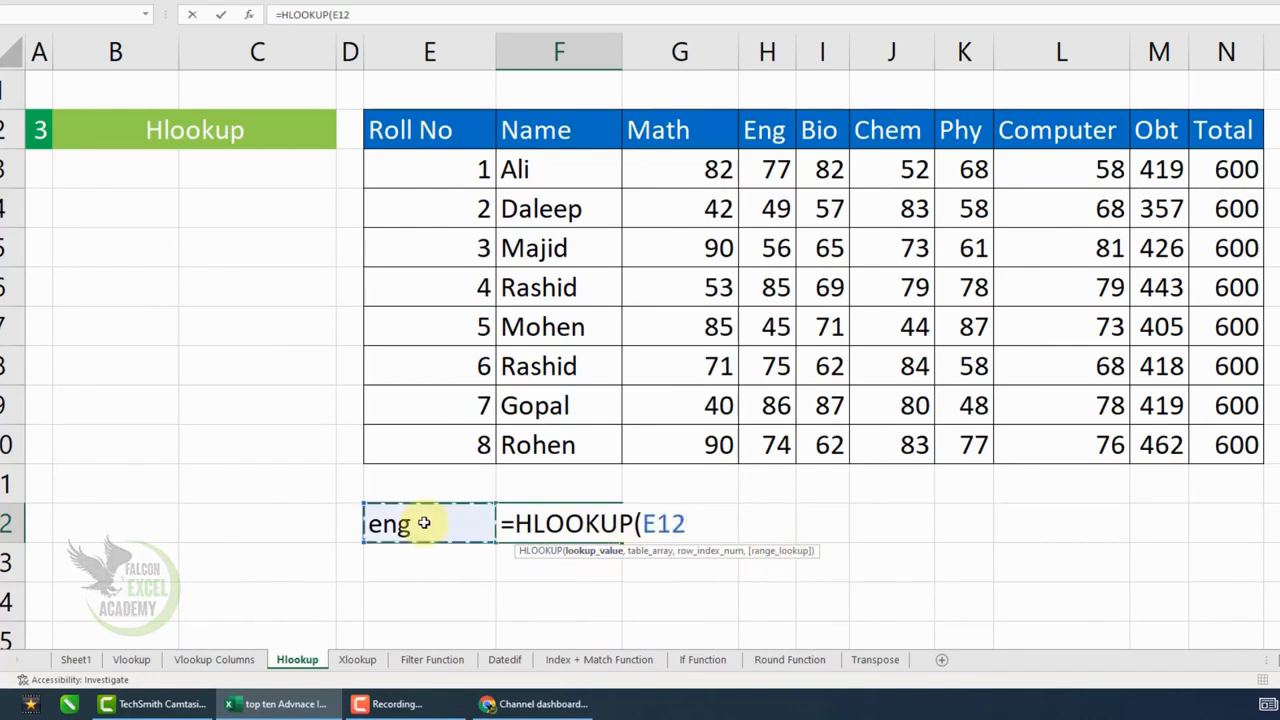
text(,)
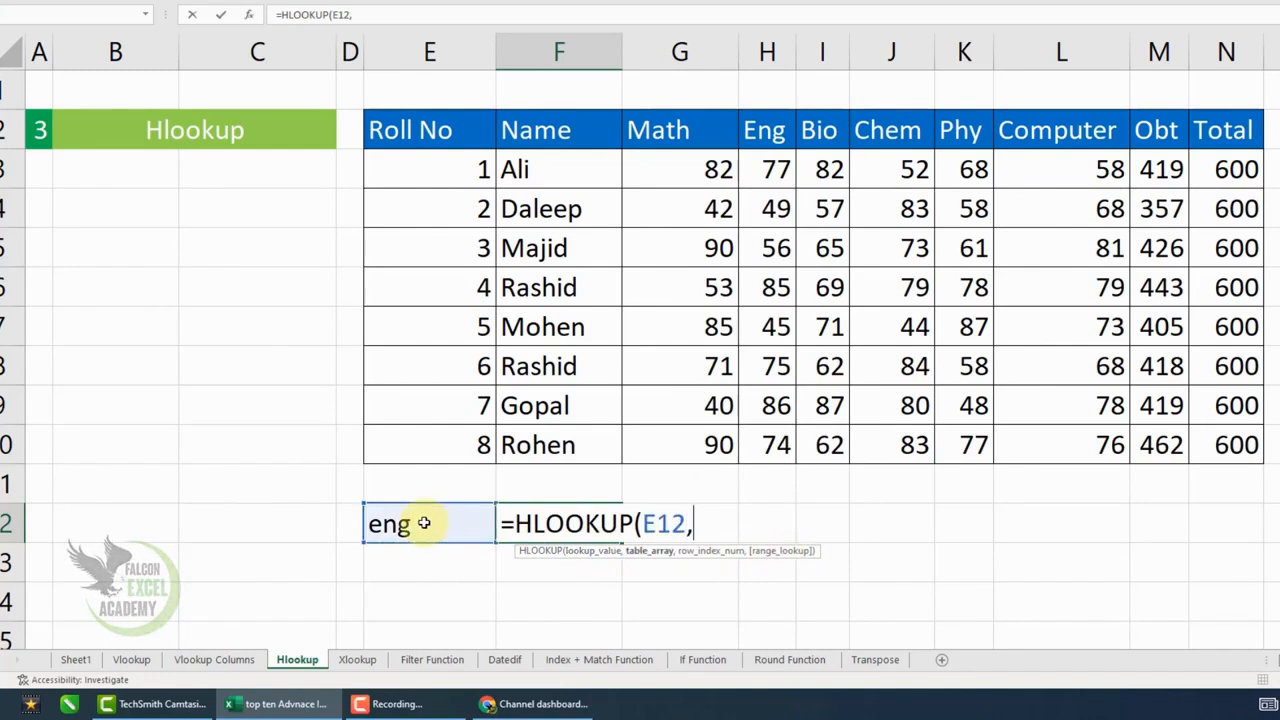
Complete the HLOOKUP beside eng with table range E2:N10, row index 8 and exact match 0.
drag(425, 140, 1189, 417)
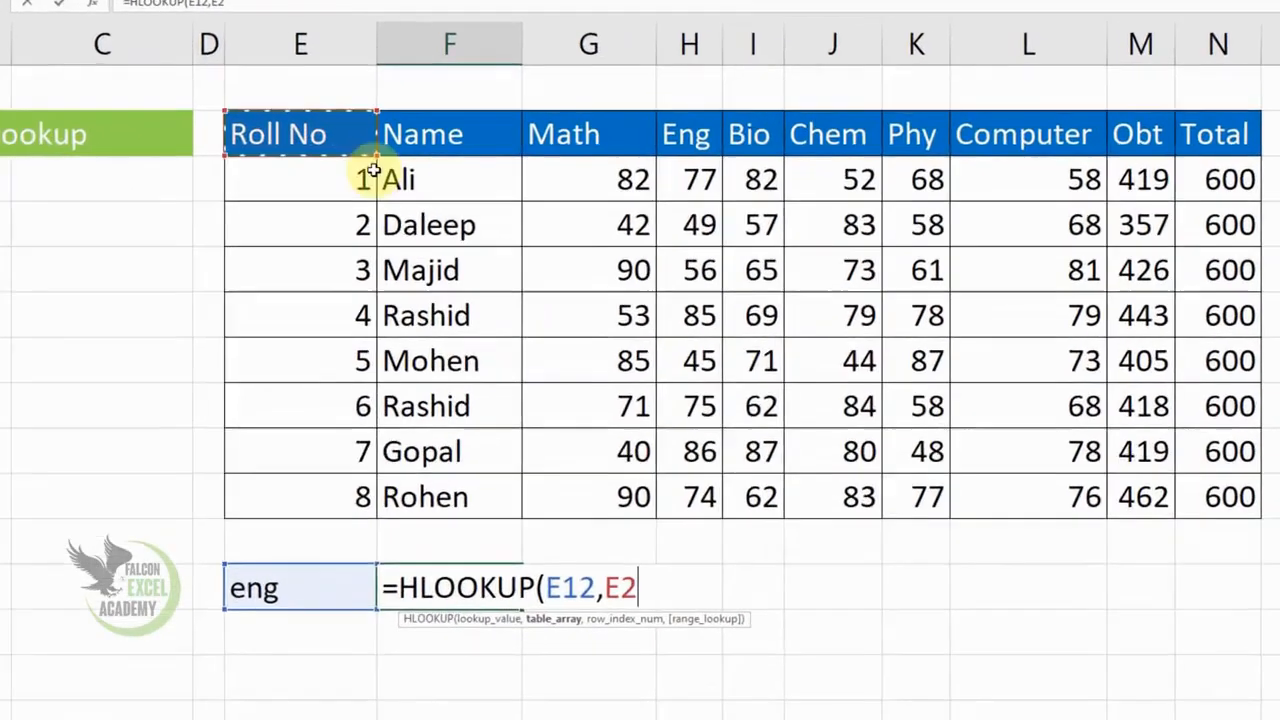
drag(1163, 512, 1214, 543)
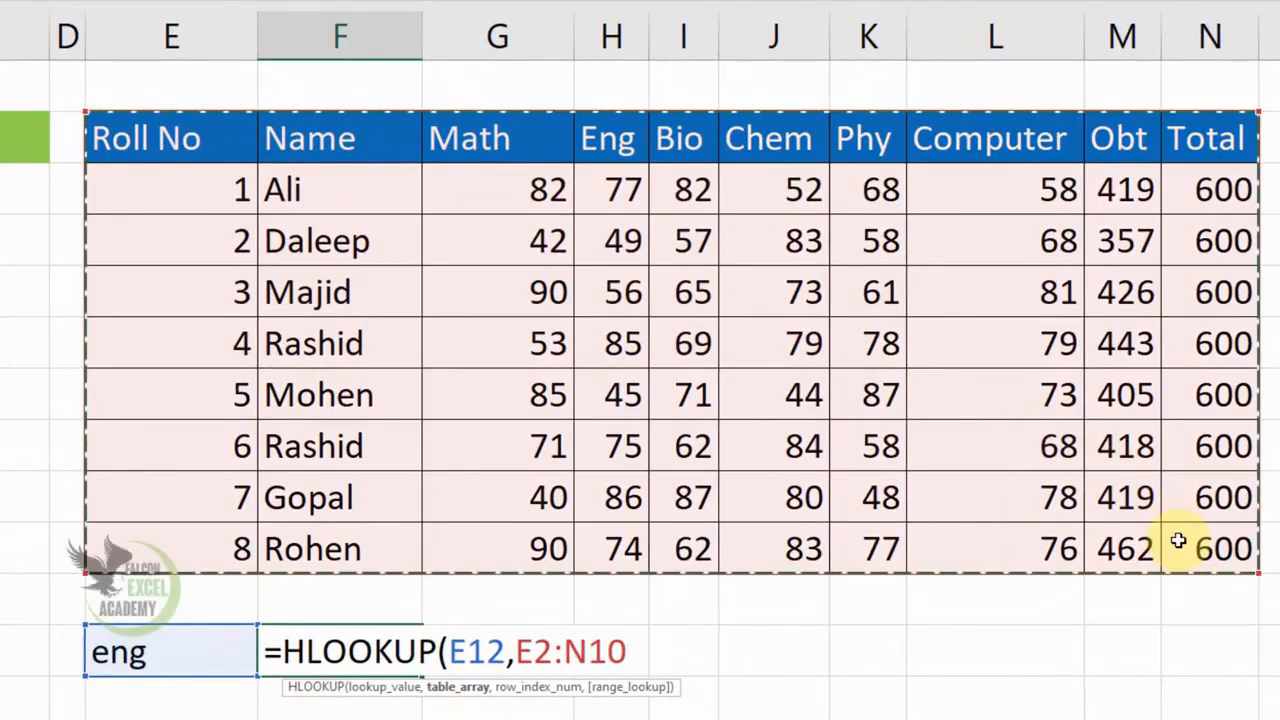
text(,)
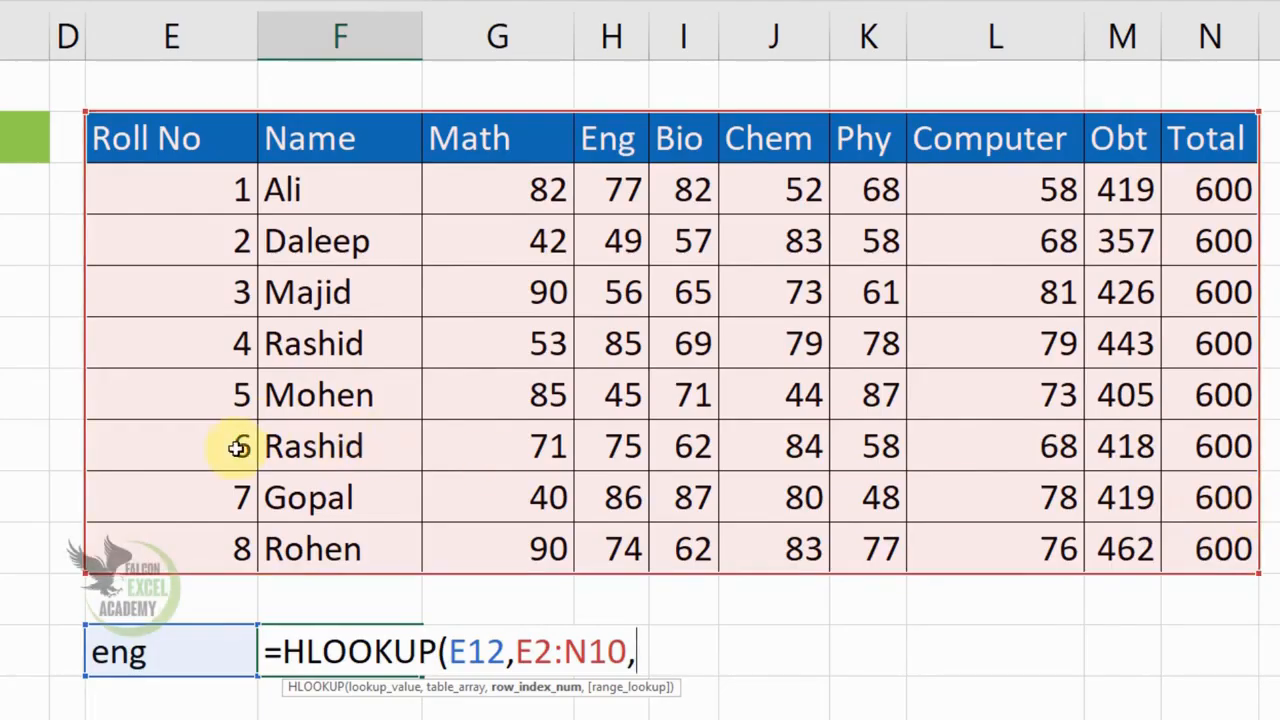
text(8)
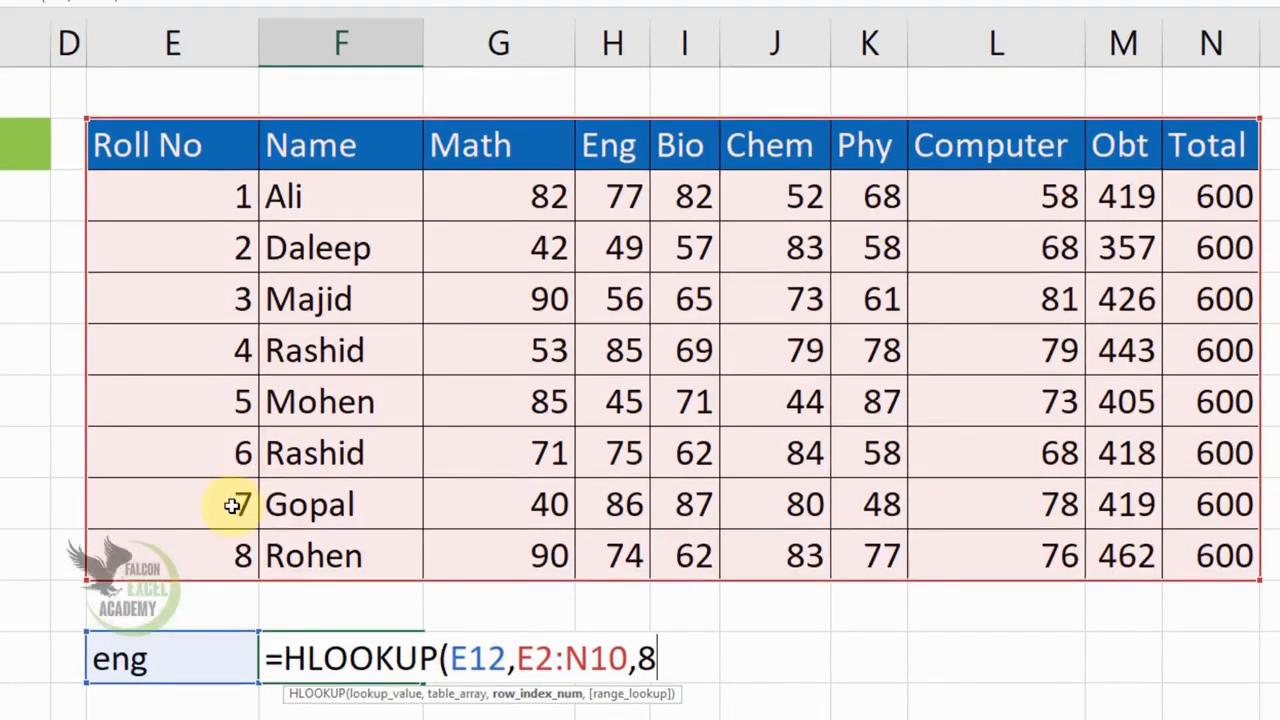
text(,)
text(0))
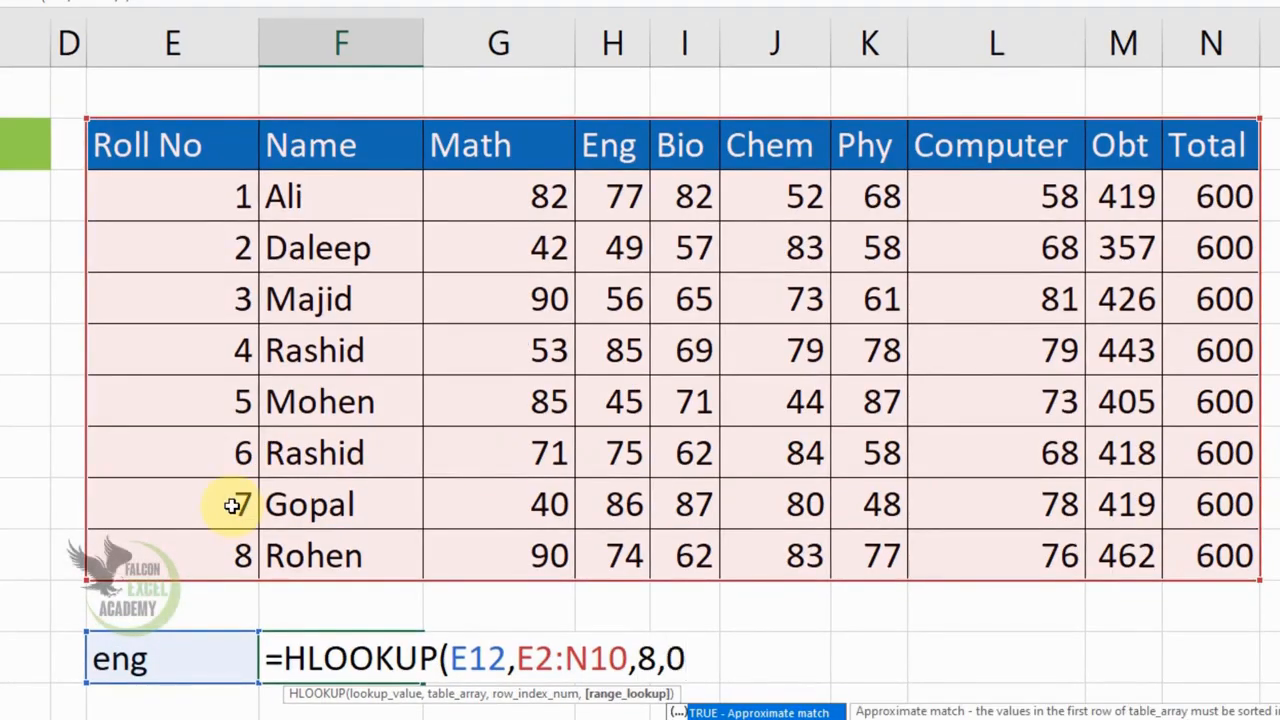
key(Return)
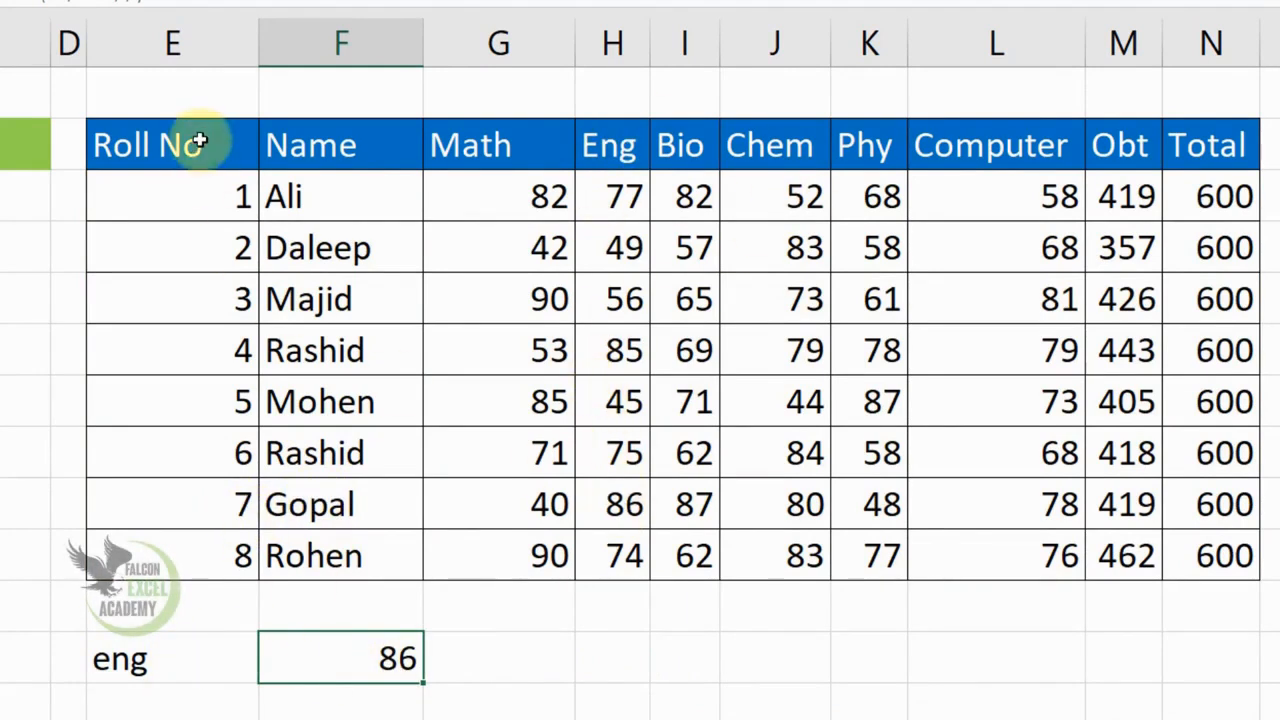
Count down the table rows to the eighth and compare its Eng mark with the HLOOKUP result.
click(214, 194)
click(236, 247)
click(240, 298)
click(240, 345)
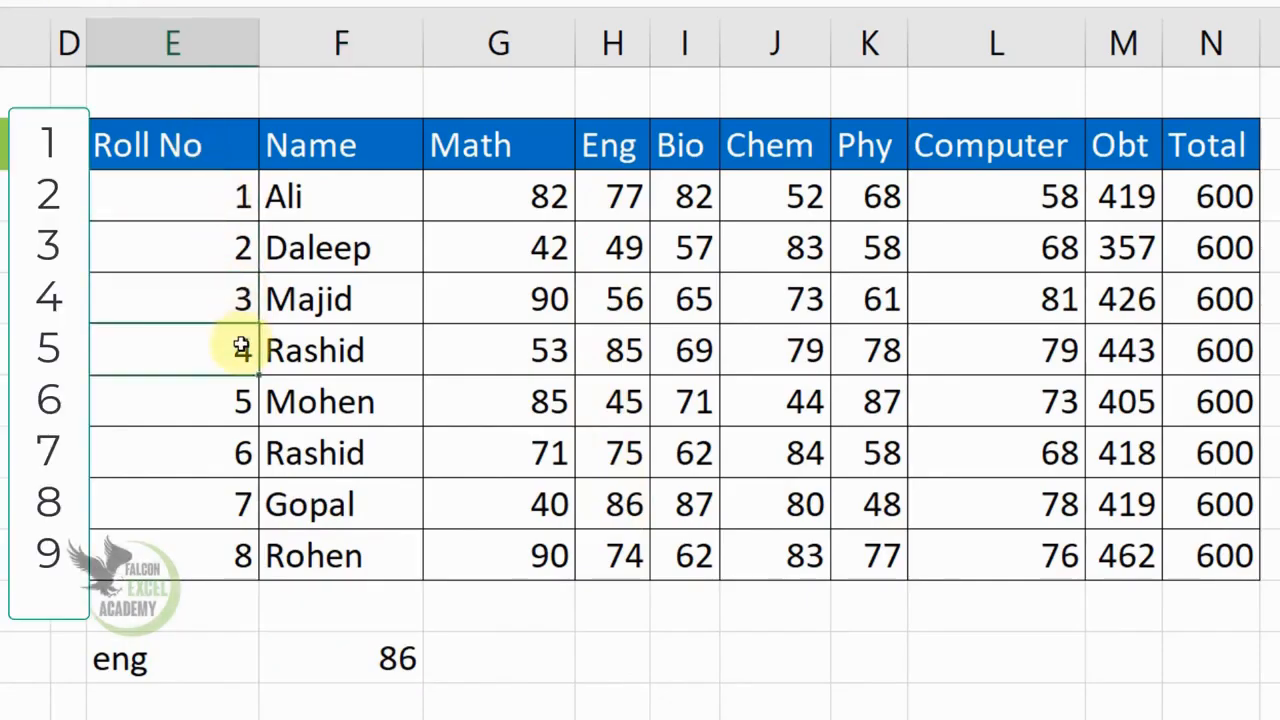
click(240, 398)
click(241, 455)
drag(248, 502, 625, 507)
click(625, 507)
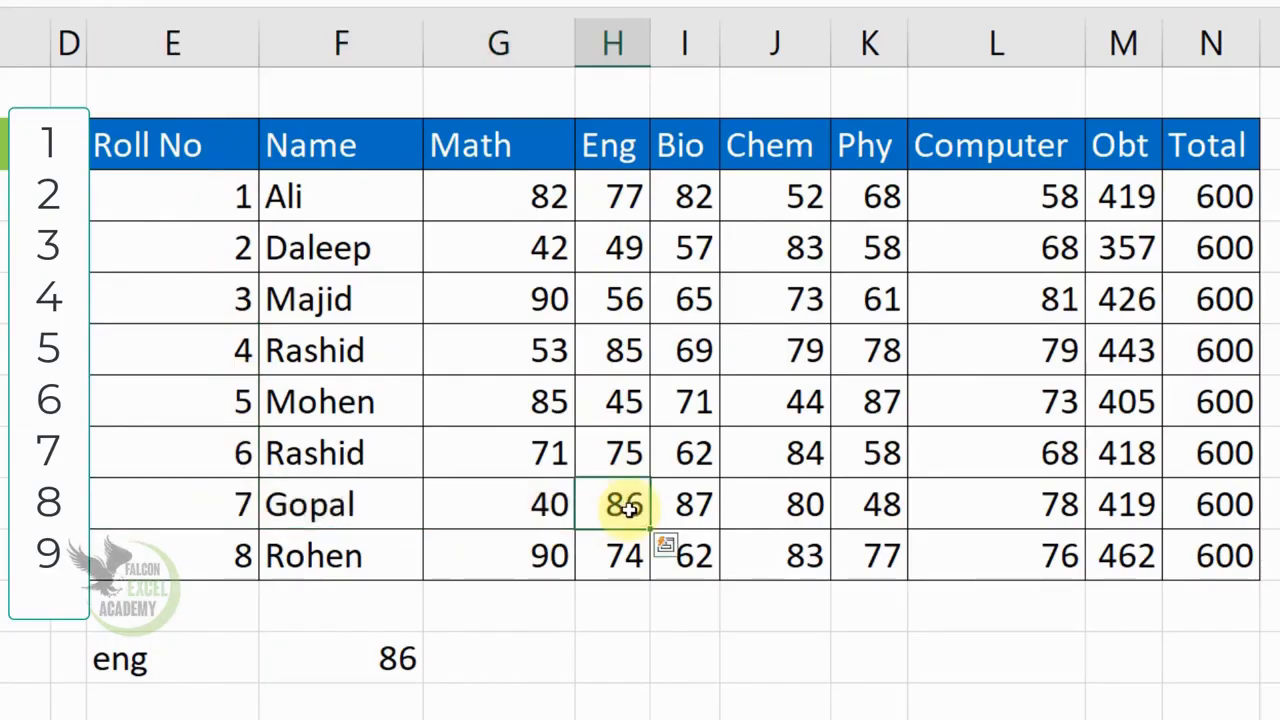
click(389, 658)
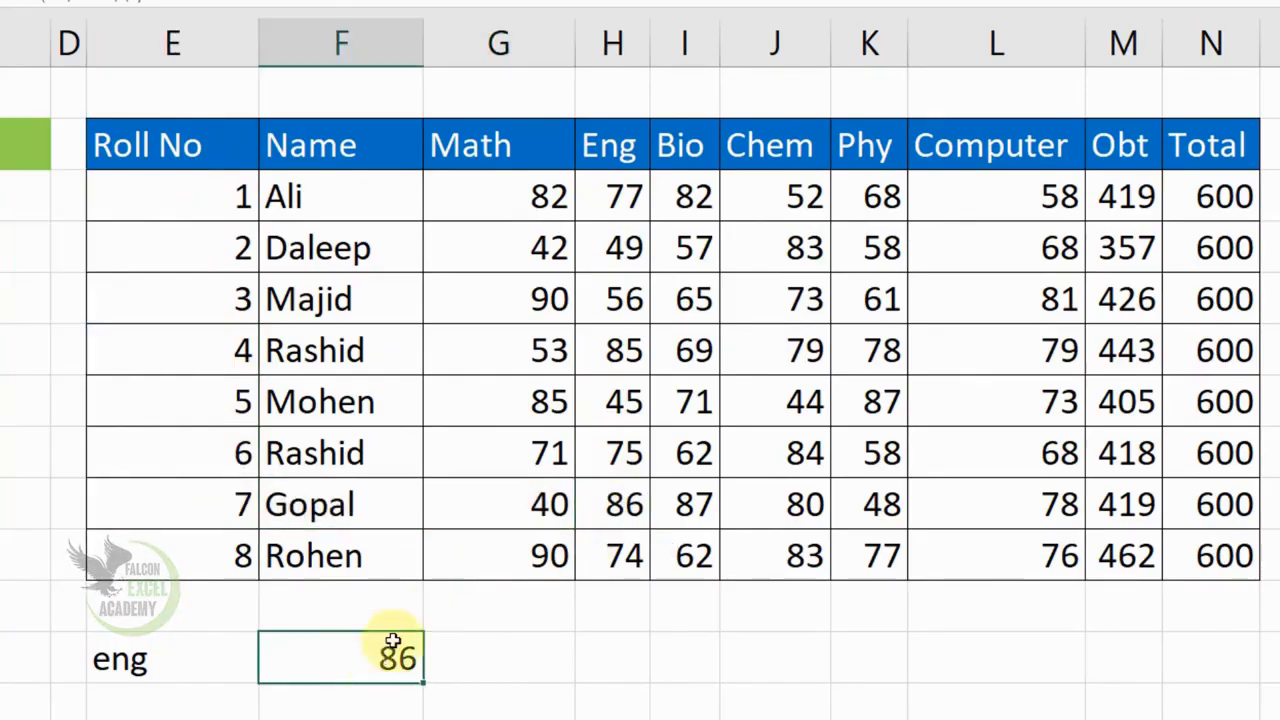
click(622, 505)
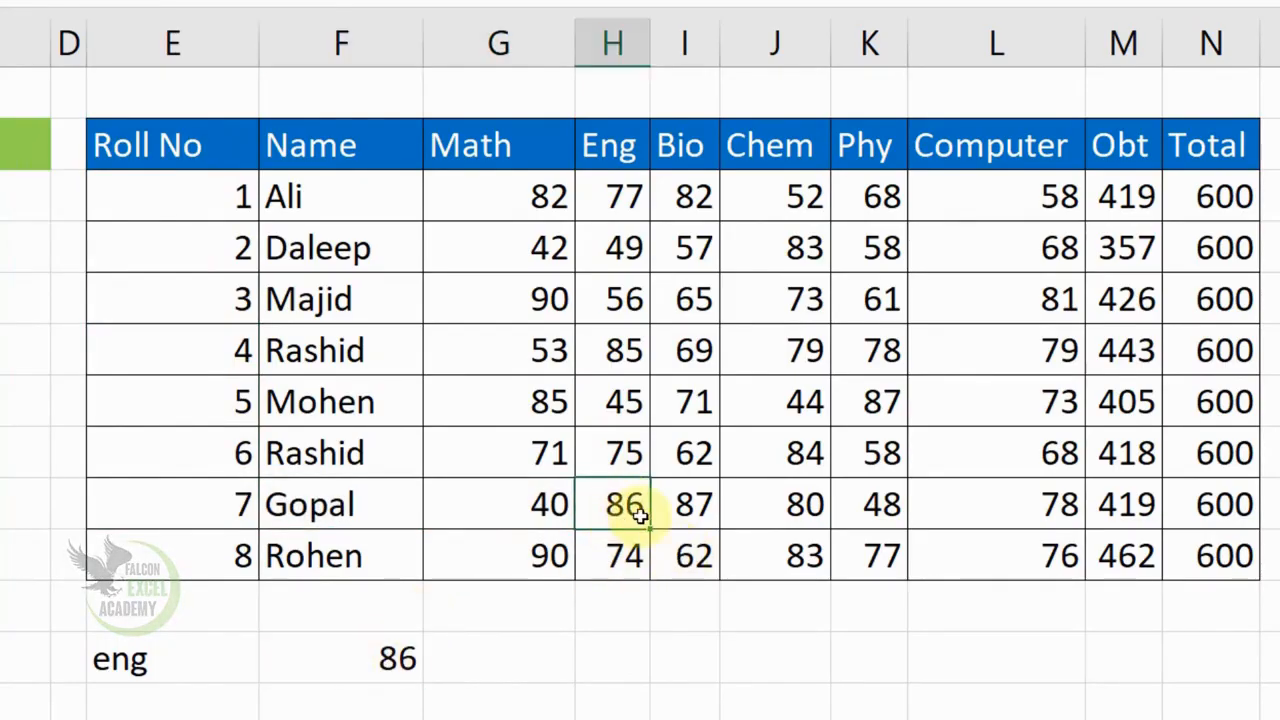
Test the HLOOKUP with the subjects math, phy and computer in turn as the lookup value.
click(180, 677)
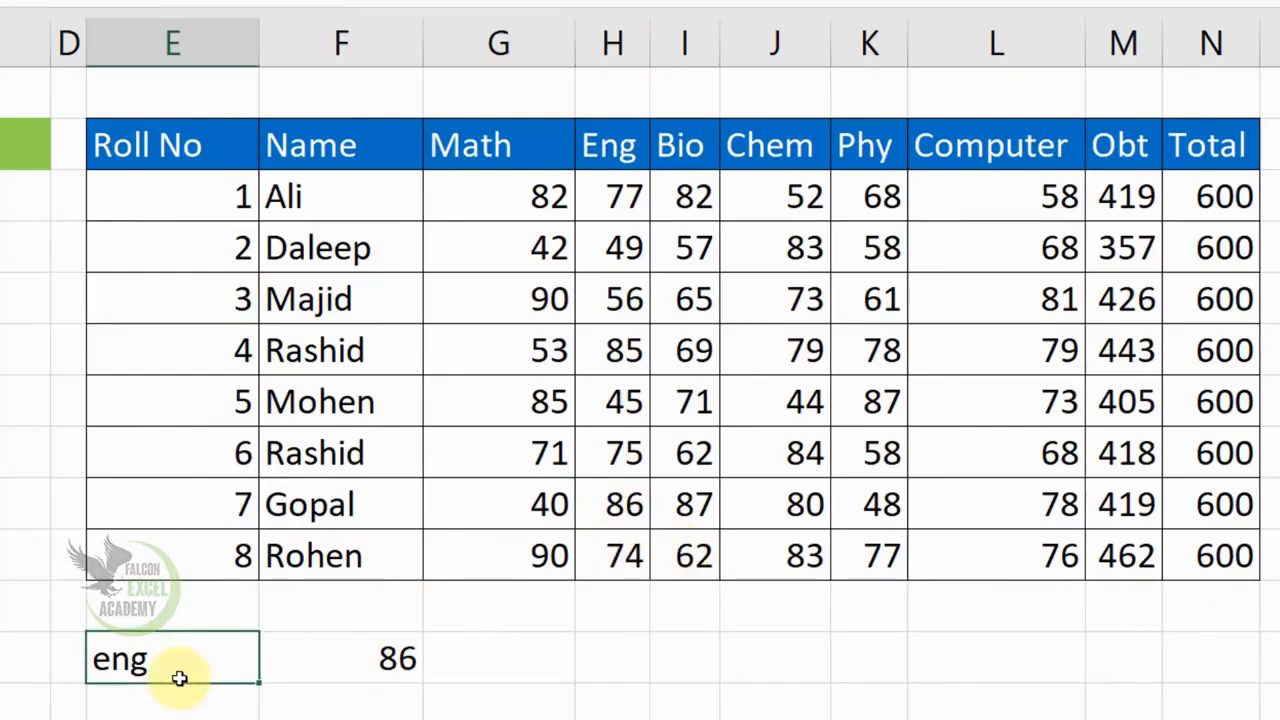
text(ma)
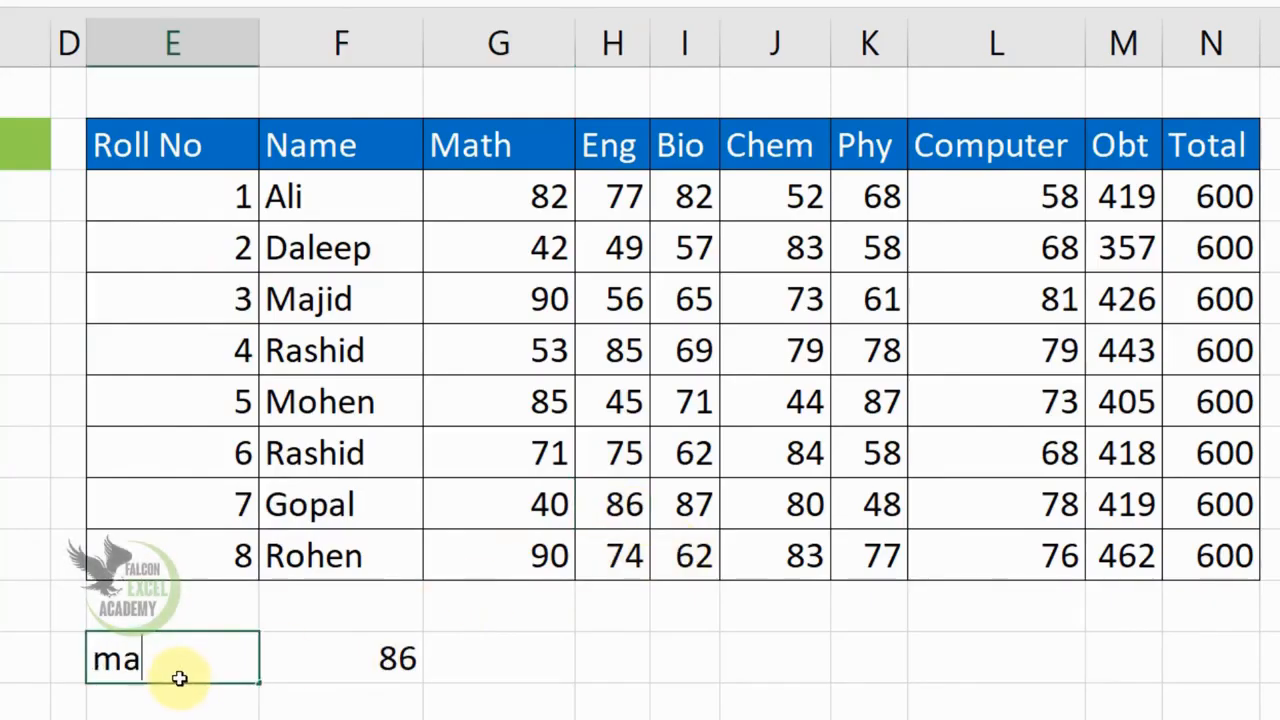
text(th)
key(Return)
click(179, 678)
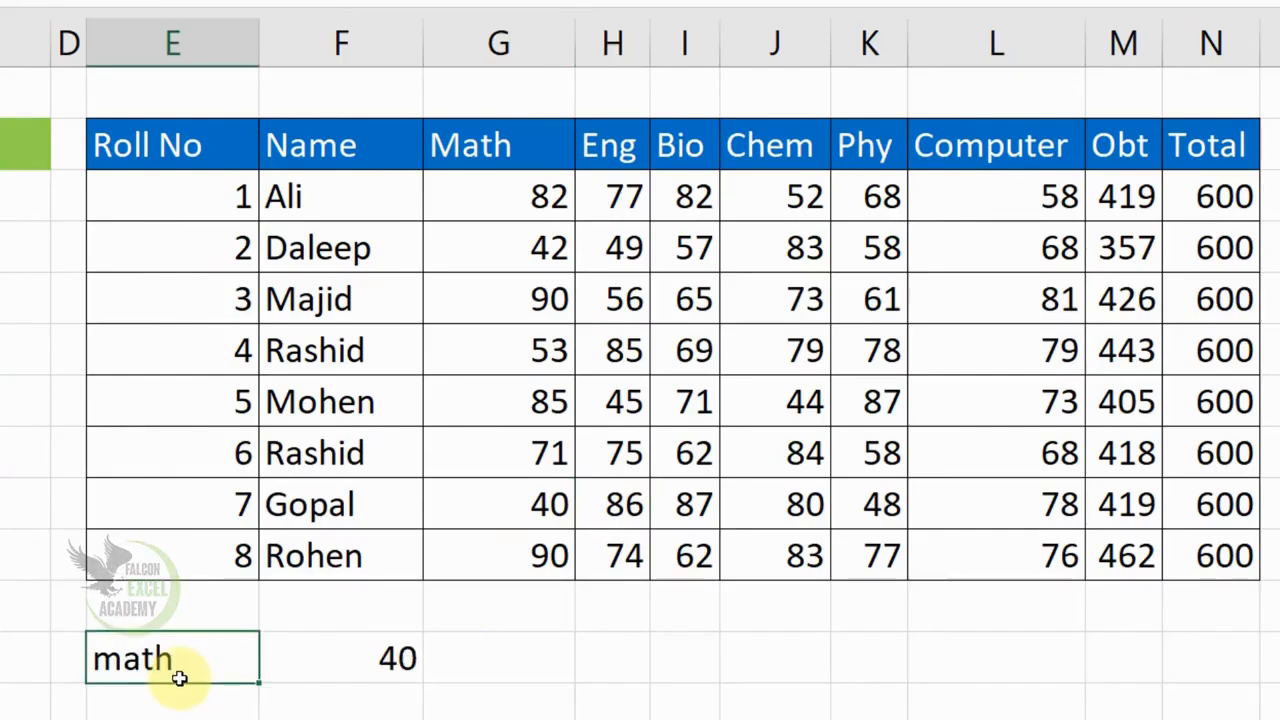
text(phy)
key(Return)
click(179, 678)
text(computer)
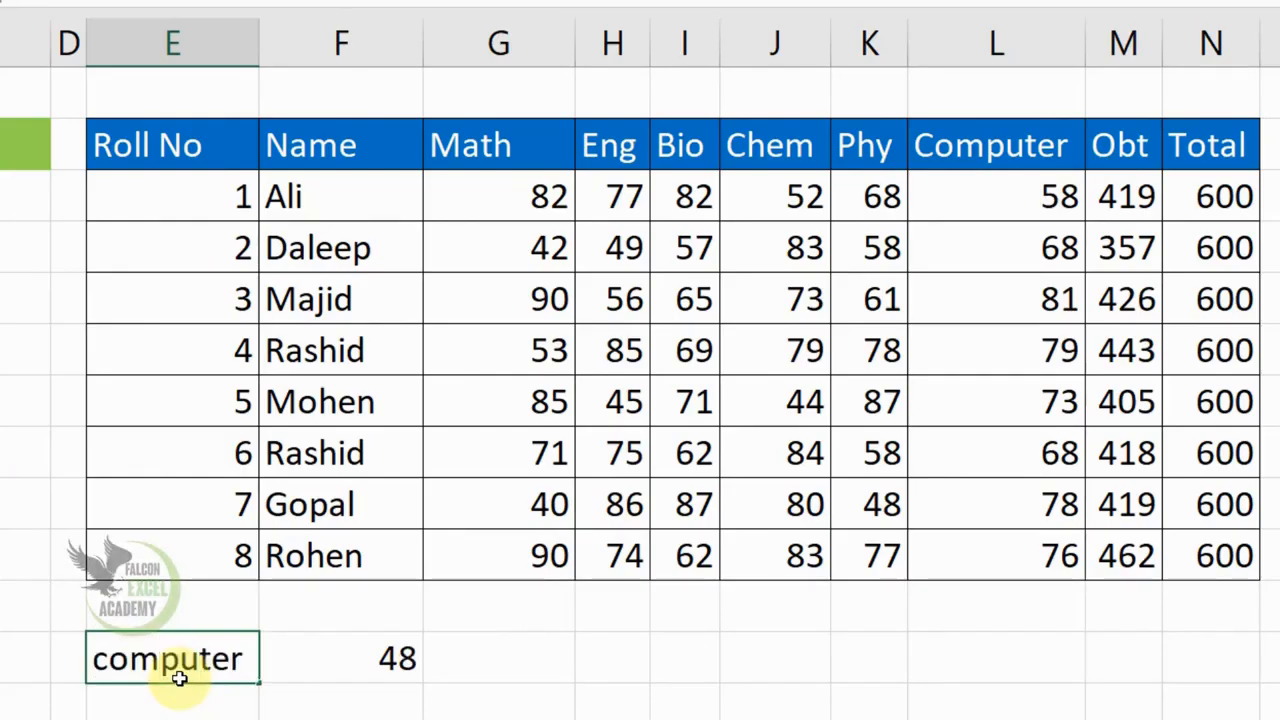
key(Return)
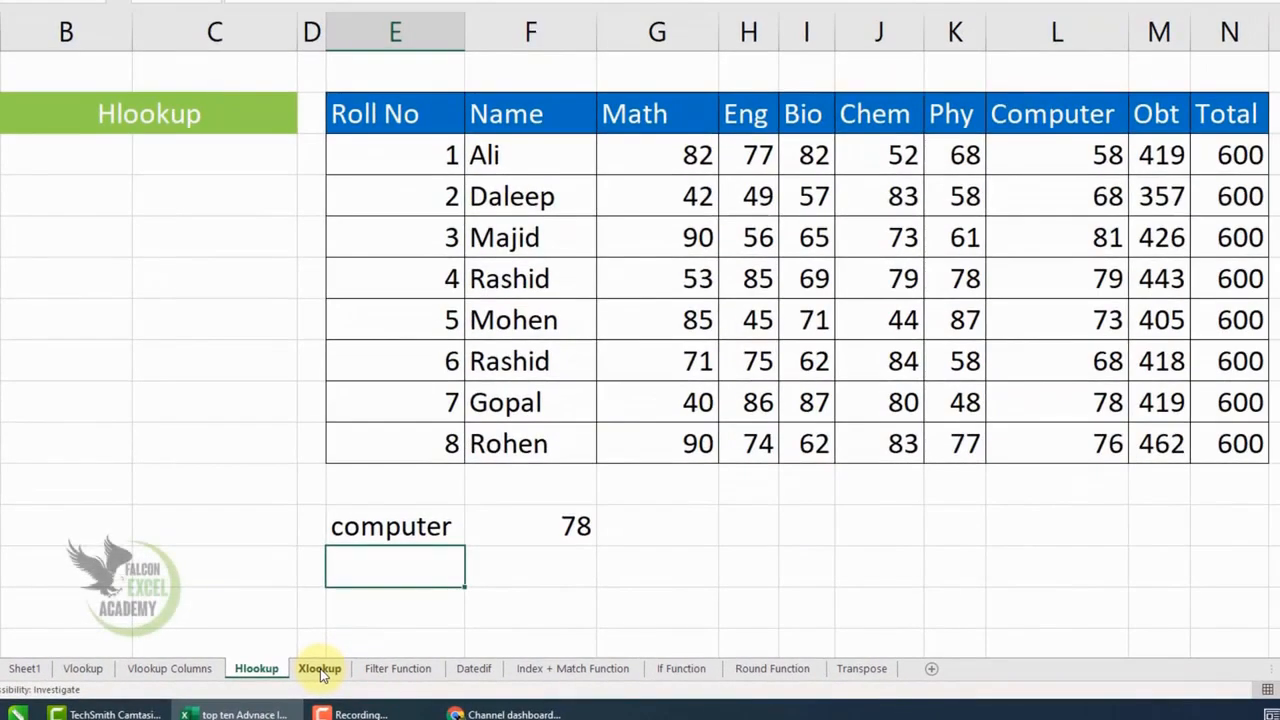
Switch to the Xlookup sheet and enter roll number 1 in the empty lookup row.
click(320, 669)
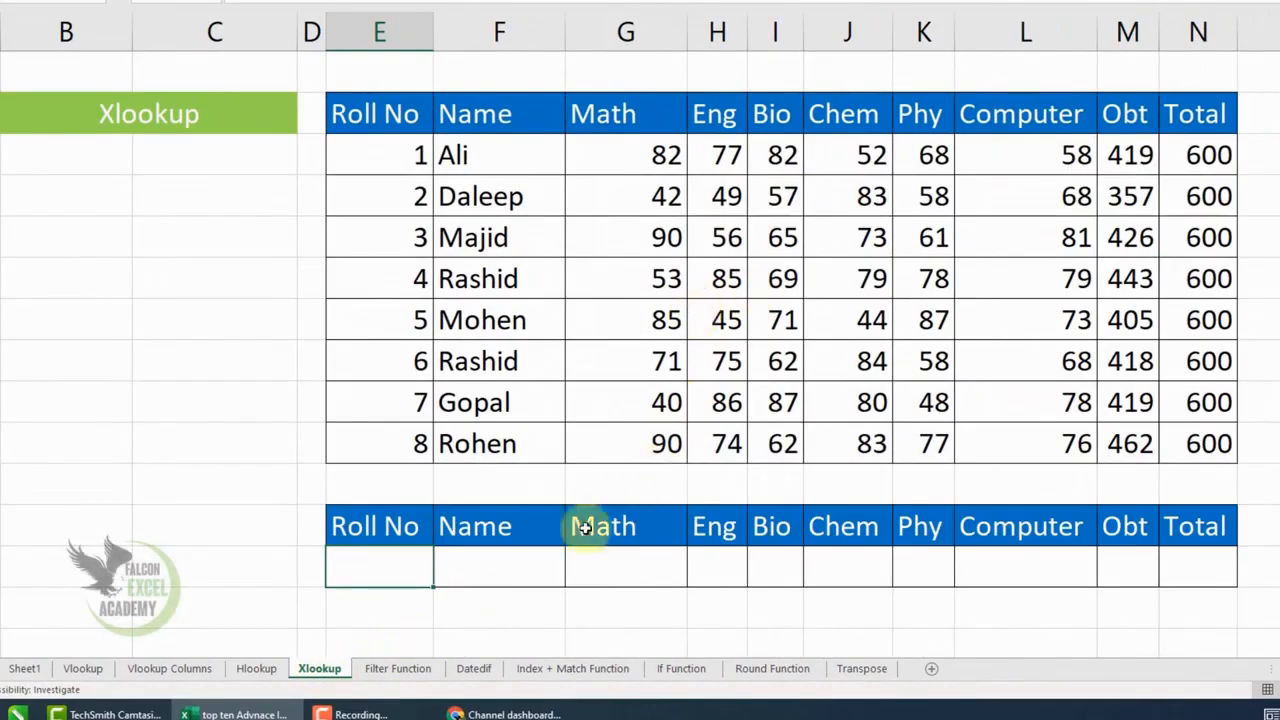
click(380, 608)
click(405, 568)
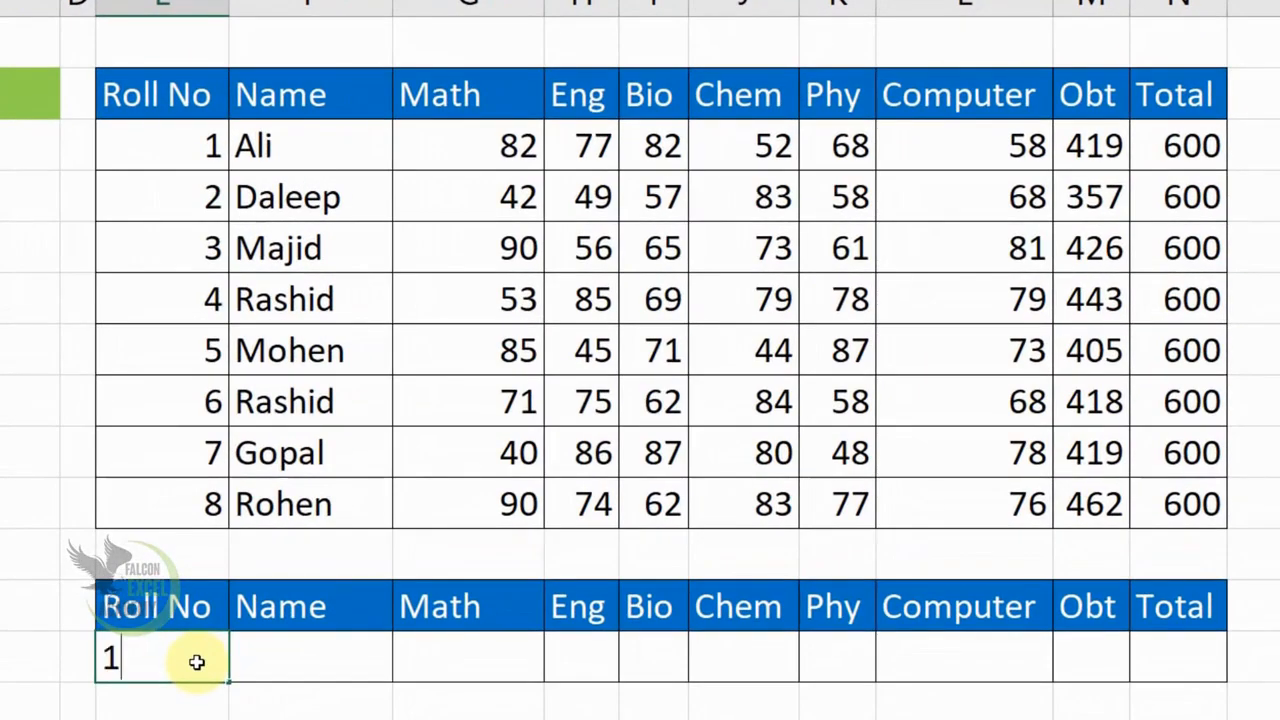
key(Tab)
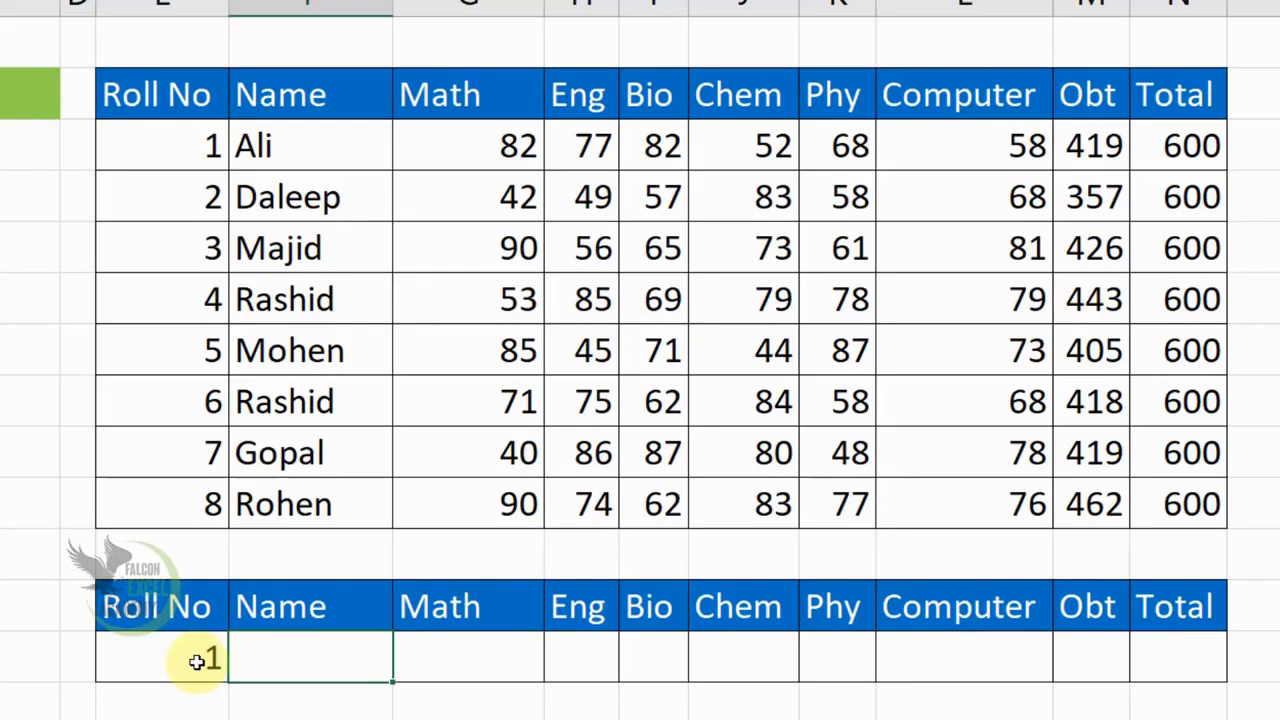
Enter an XLOOKUP in the lookup row's Name cell using E13, lookup array E:E, return array F:N and 0 as the if-not-found value.
text(=)
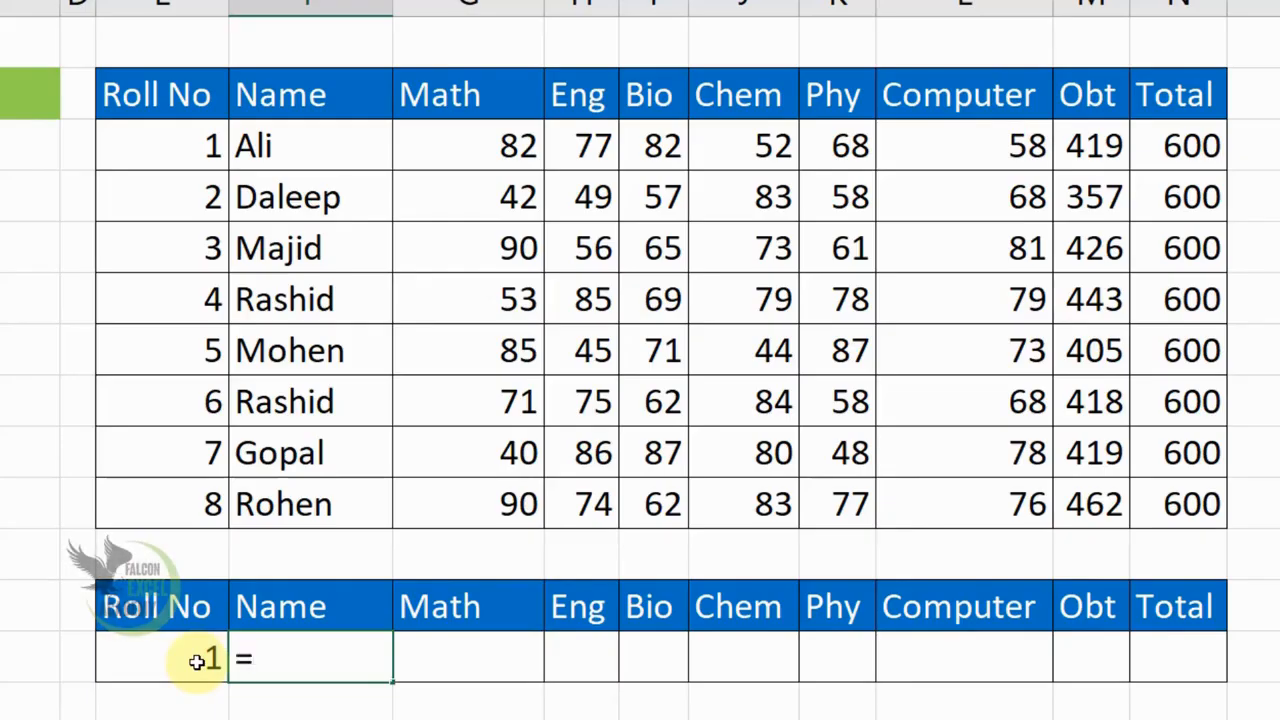
text(xlookup)
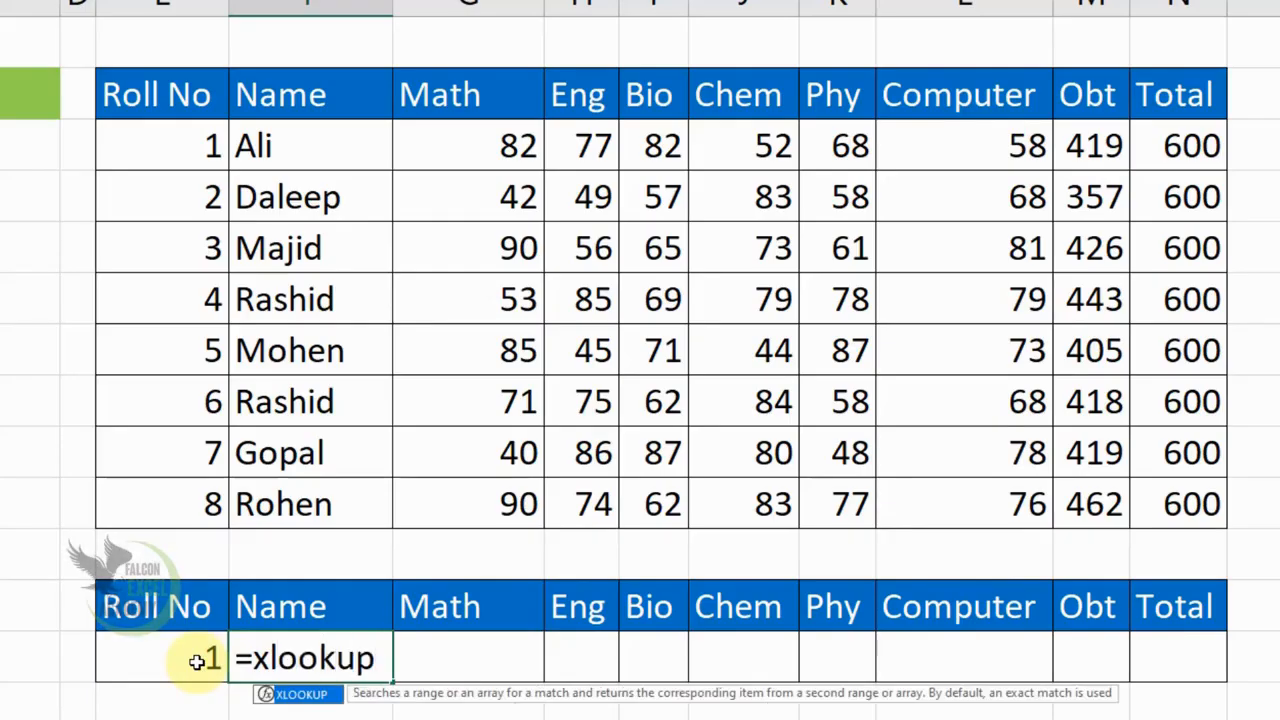
key(Tab)
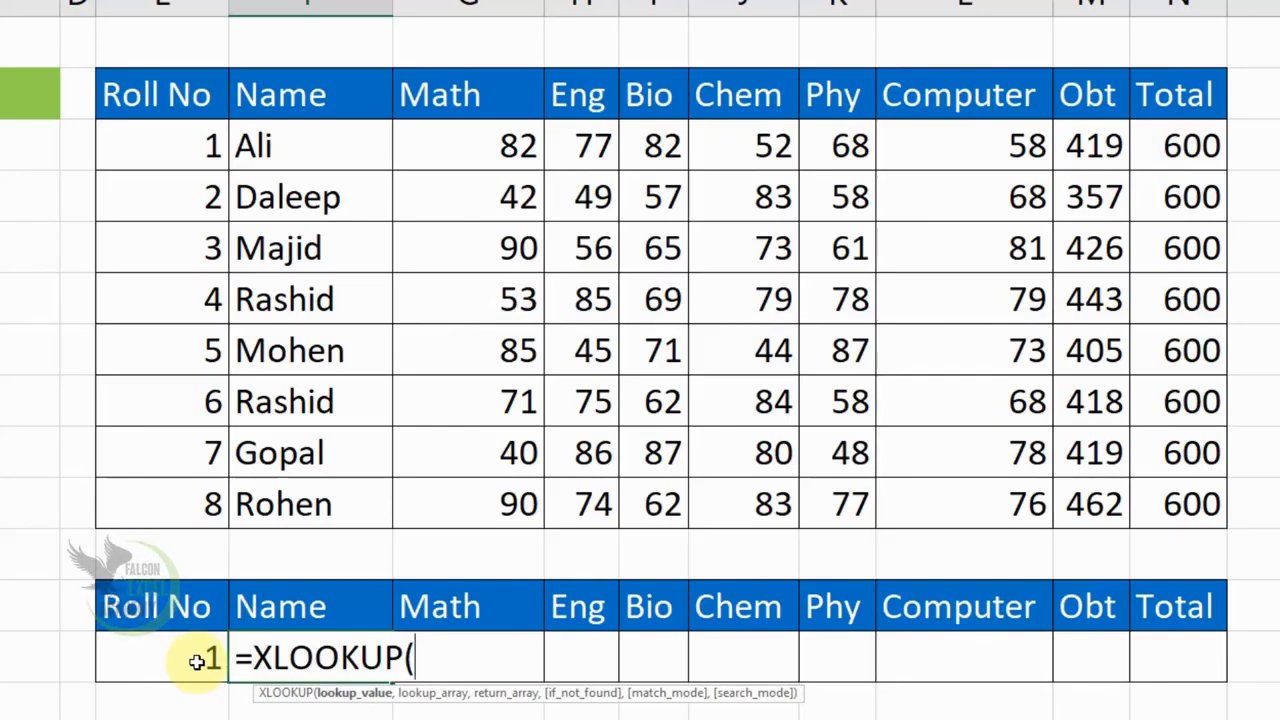
click(198, 661)
text(,)
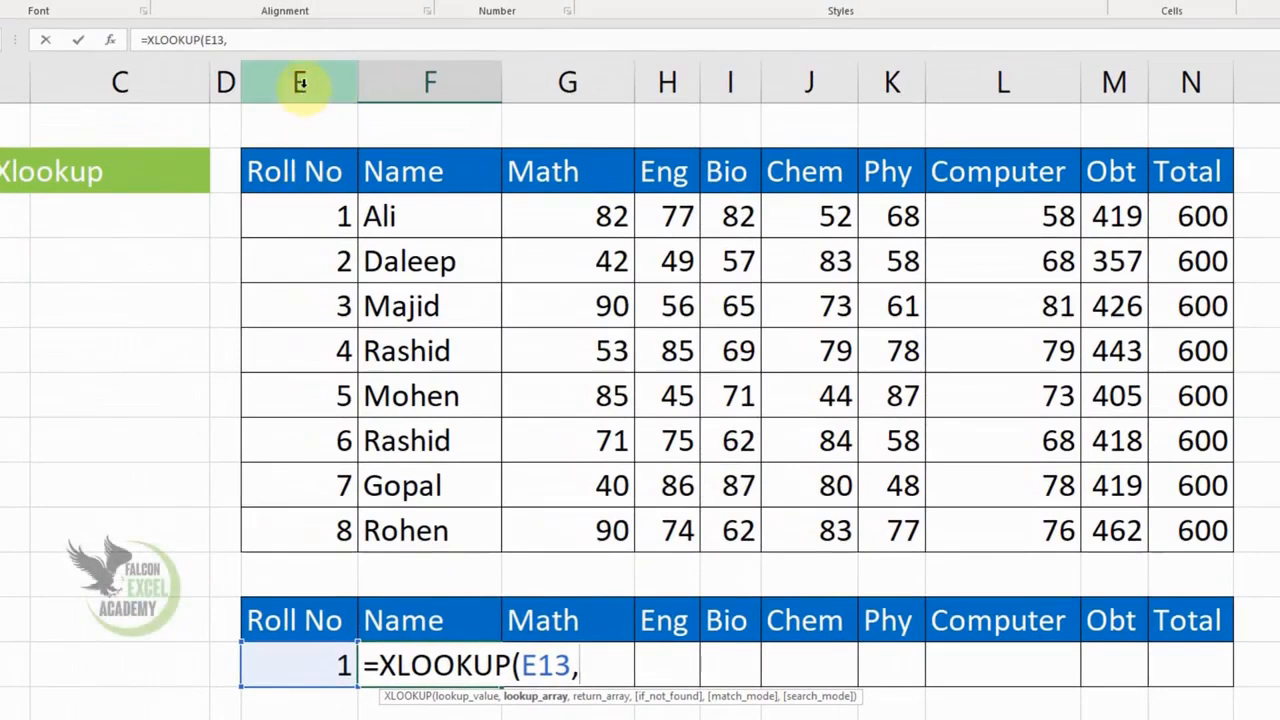
click(300, 86)
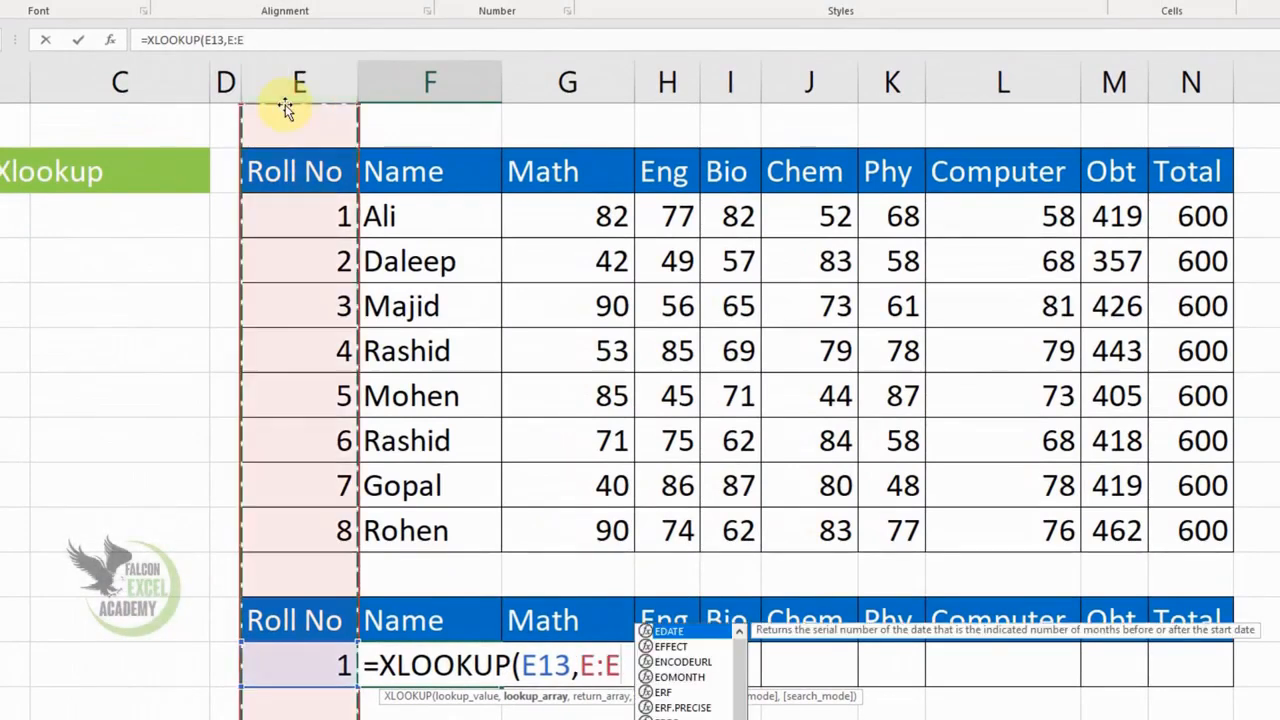
text(,)
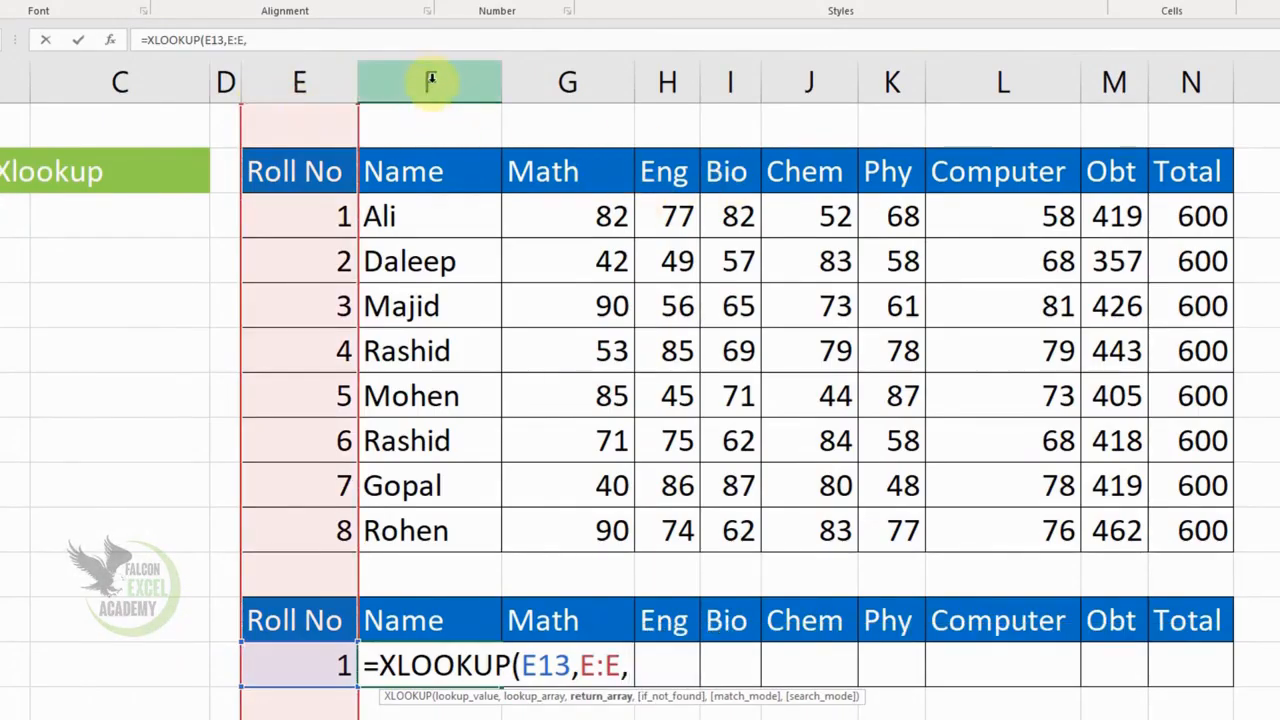
drag(431, 80, 1192, 137)
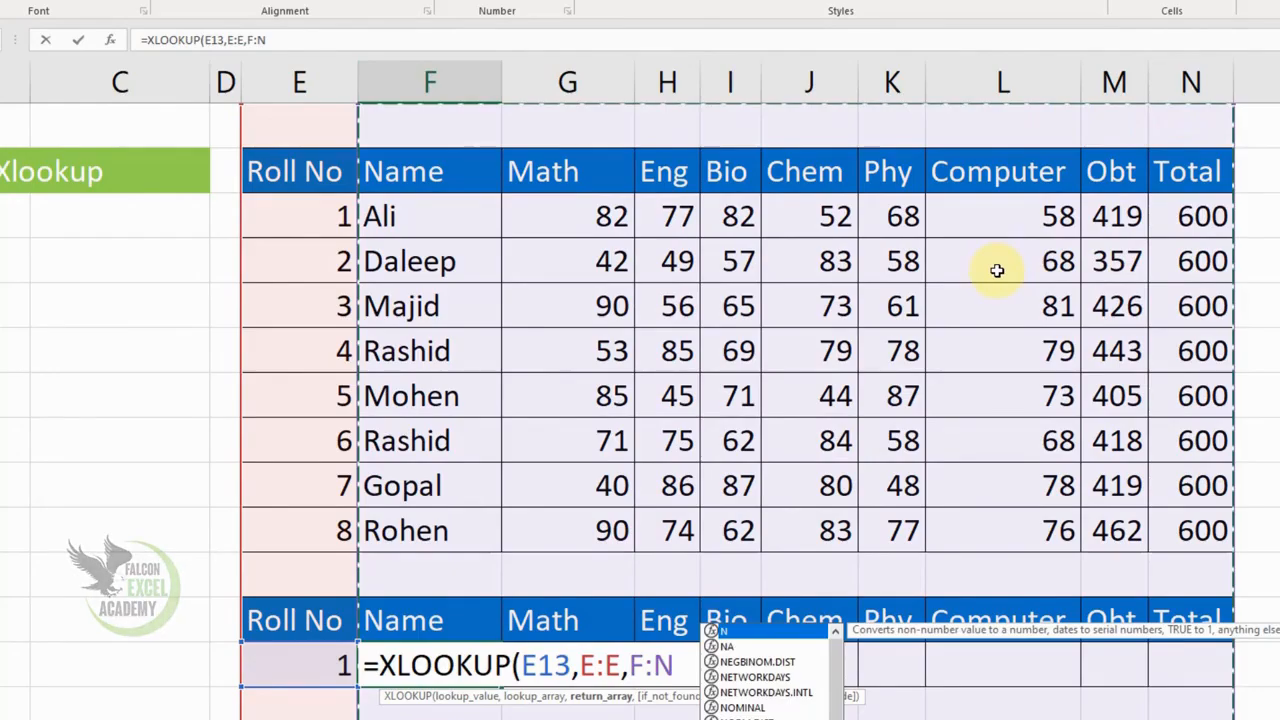
text(,)
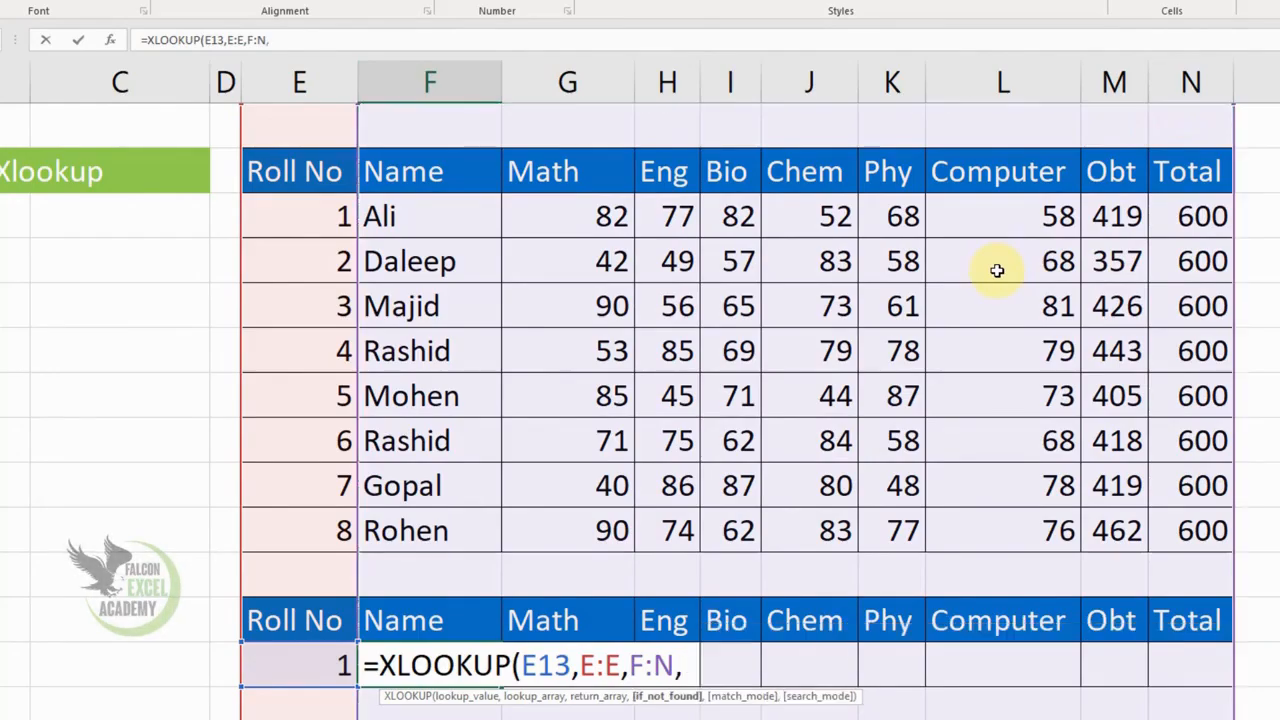
text(0))
key(Return)
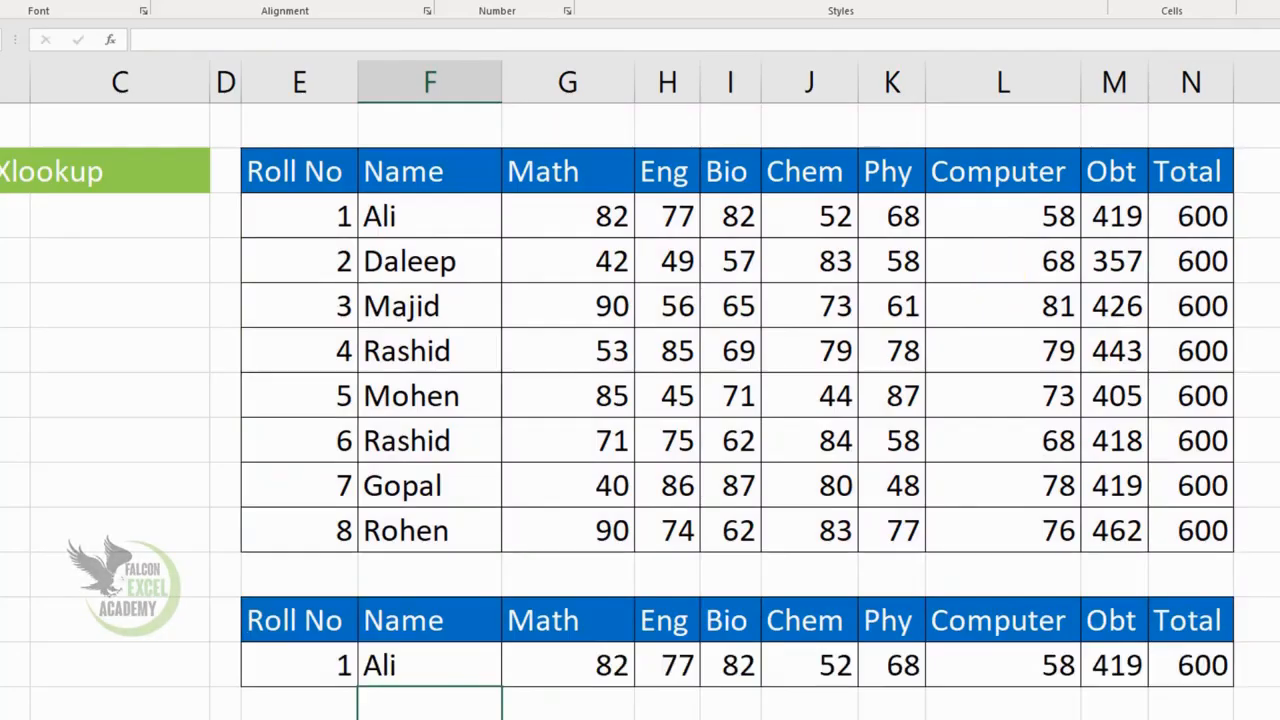
Test the XLOOKUP row with roll numbers 8, 4 and 2 in turn.
click(323, 663)
text(8)
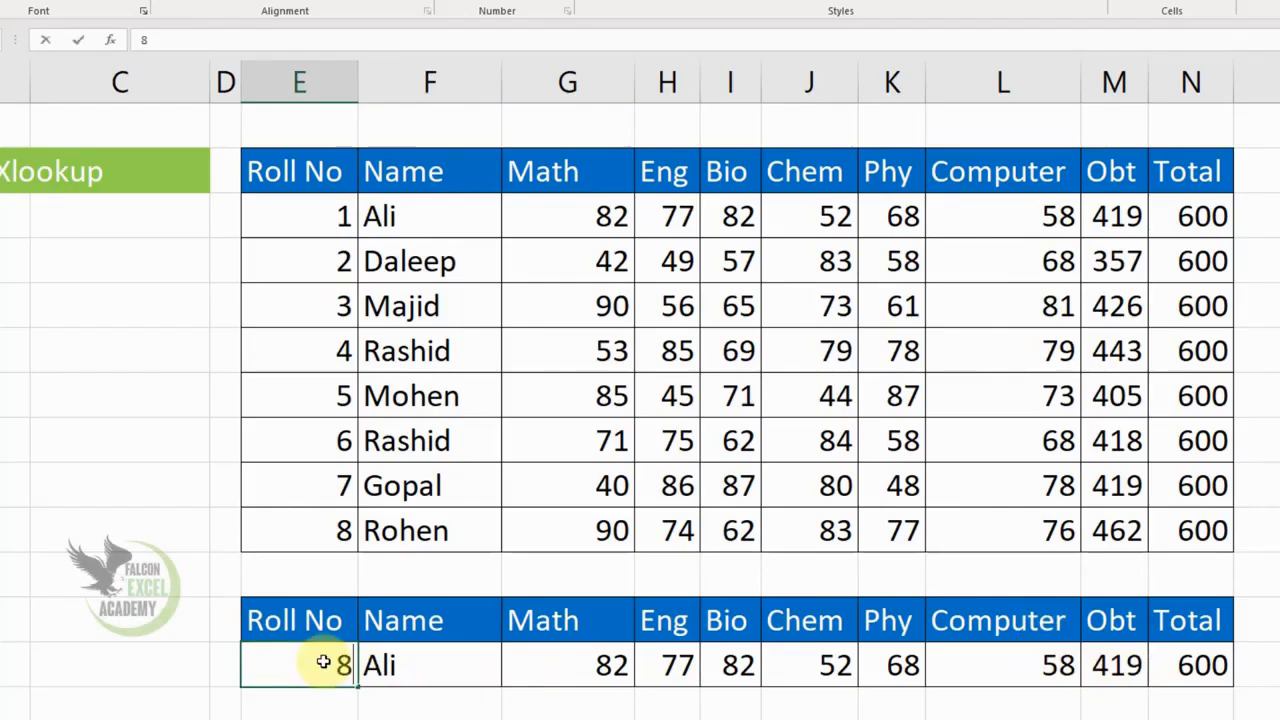
key(Return)
click(323, 663)
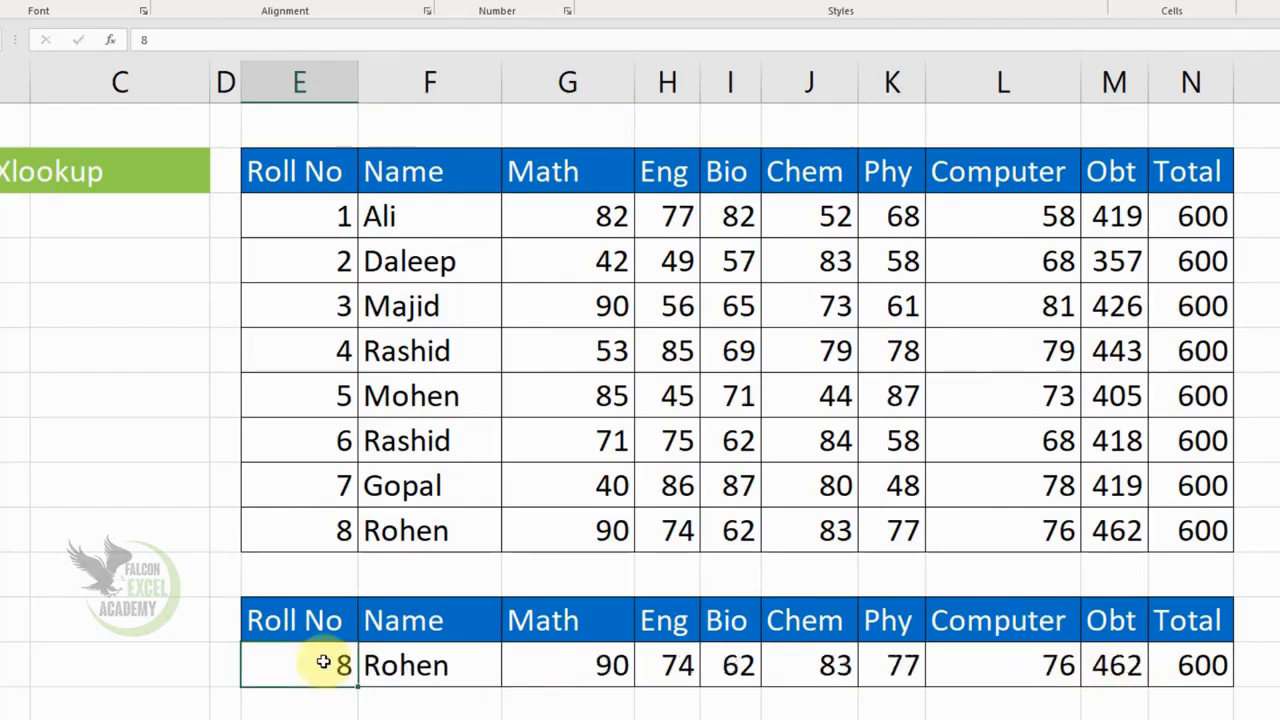
text(4)
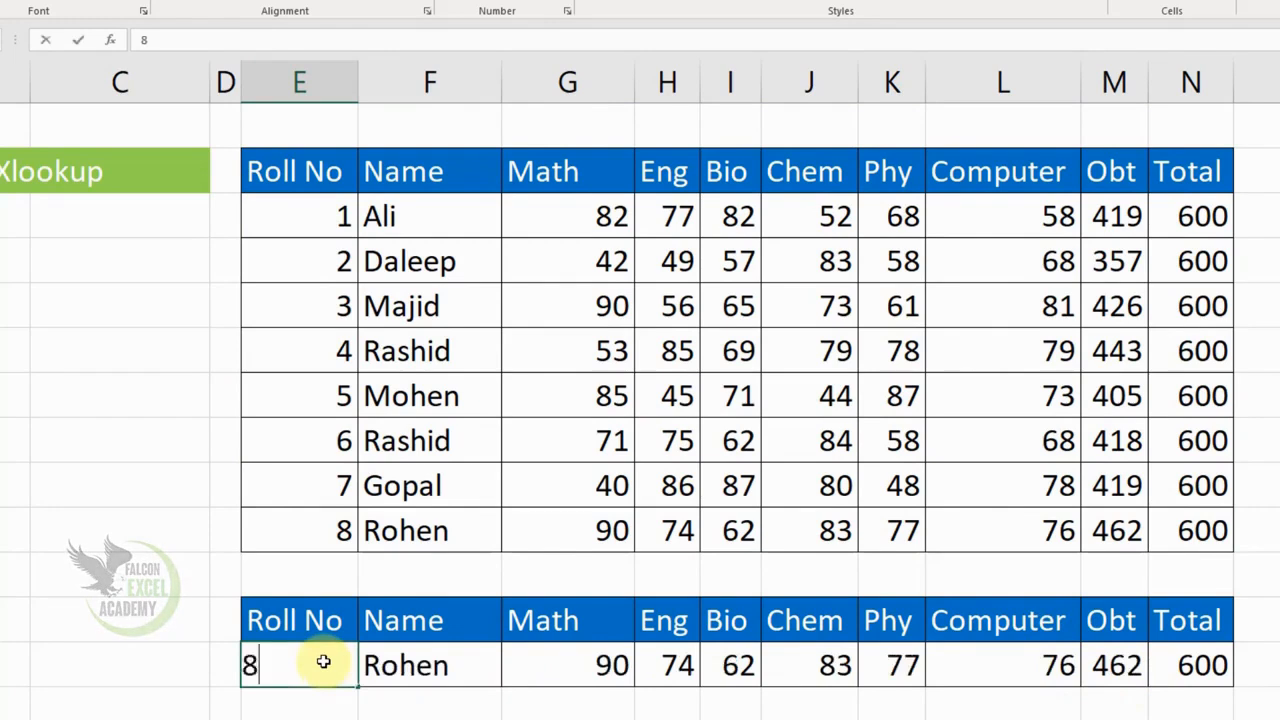
key(Return)
click(323, 663)
text(2)
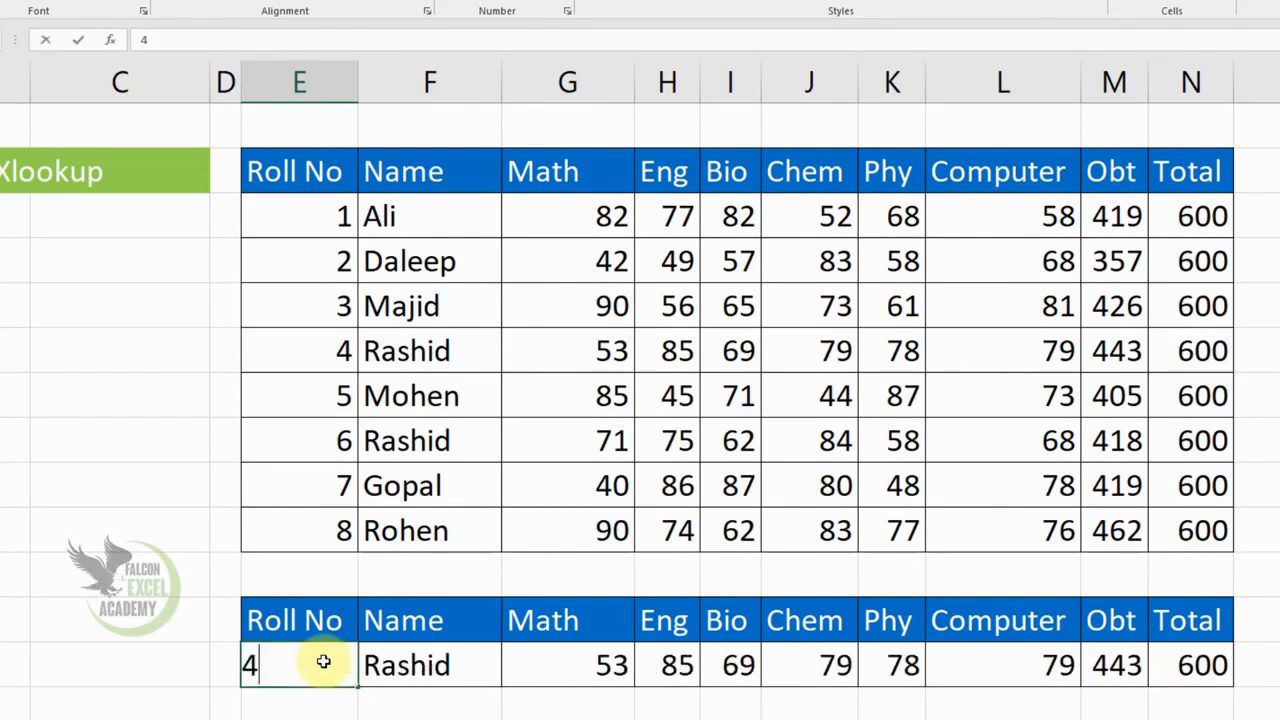
key(Return)
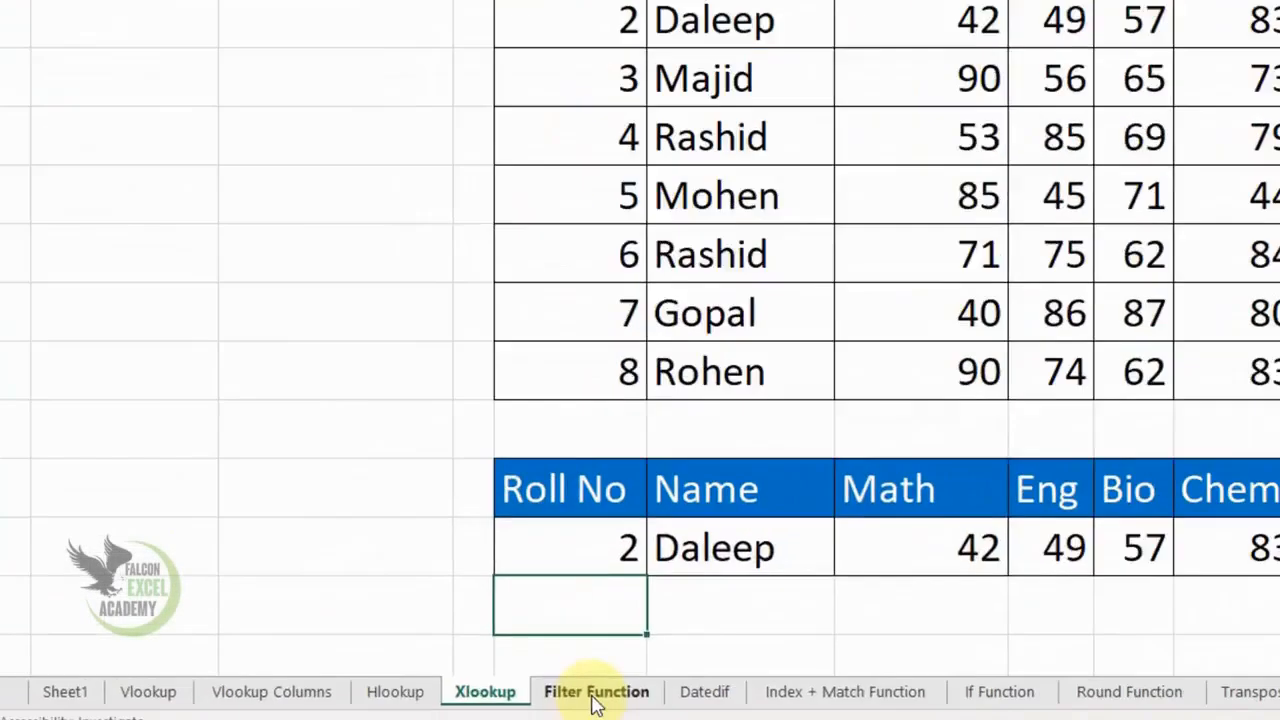
Switch to the Filter Function sheet and test the existing FILTER formula with Noon as the group in J3.
click(594, 692)
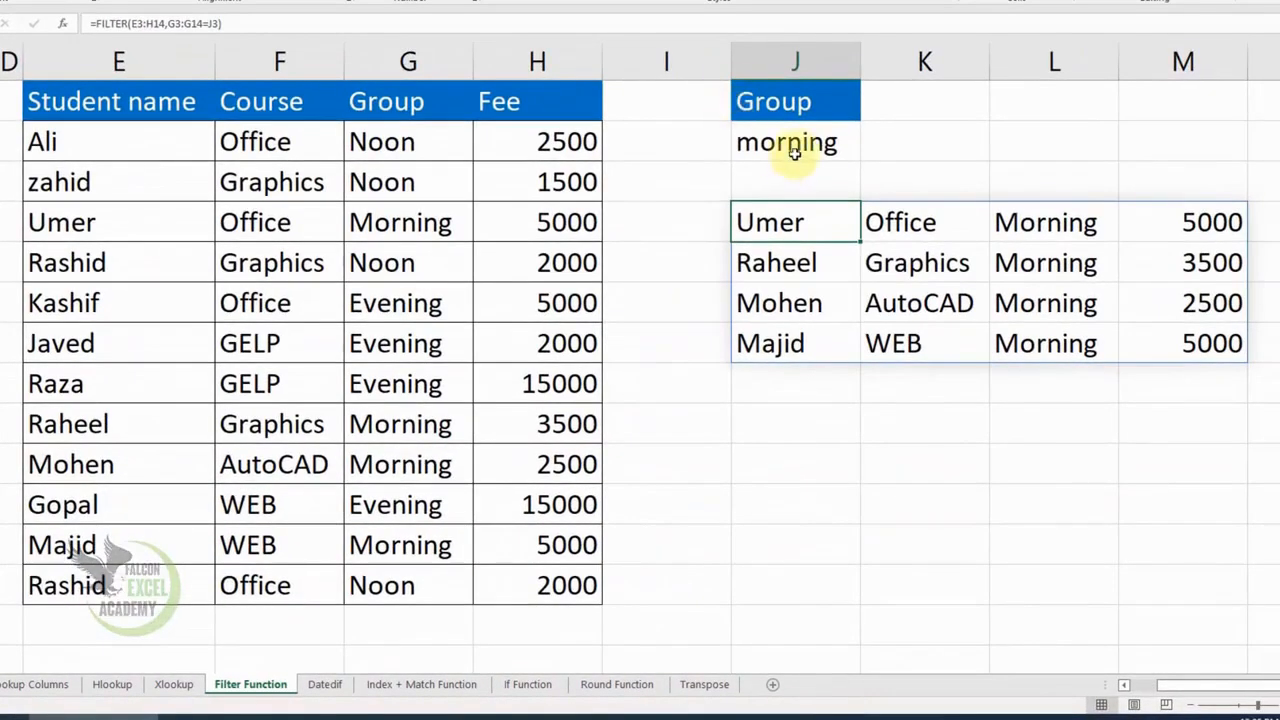
click(794, 152)
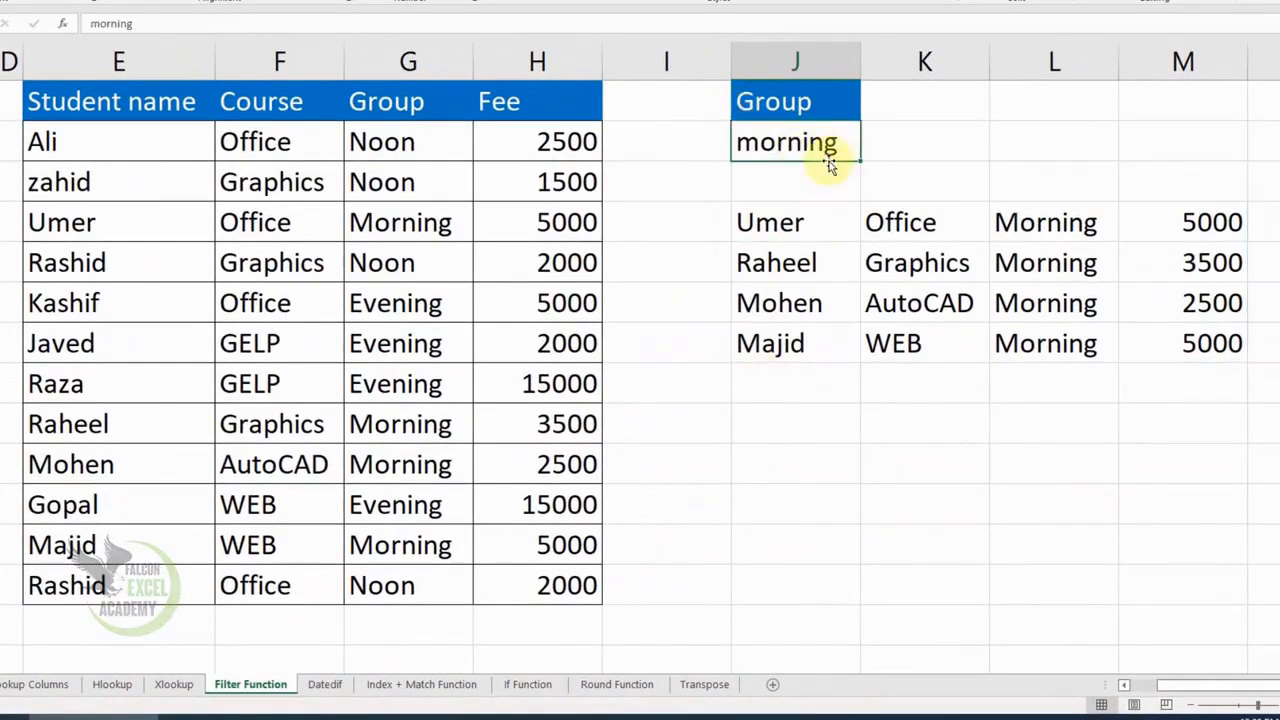
text(Noon)
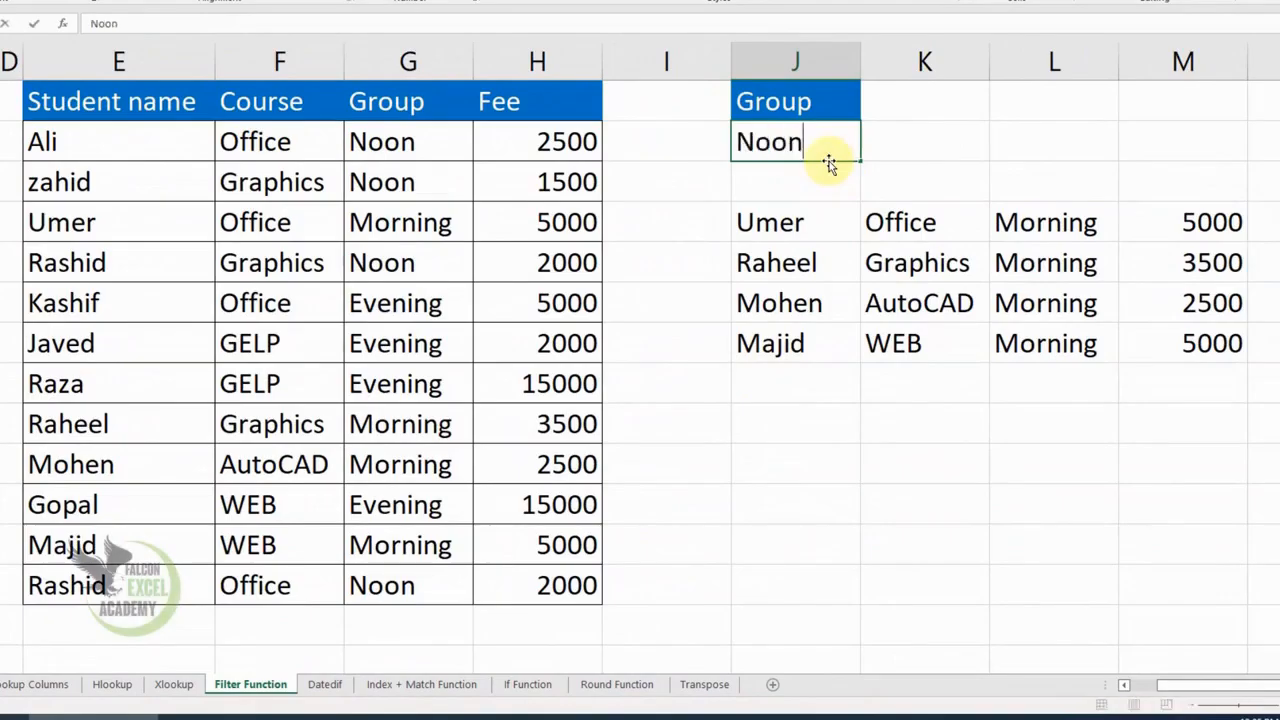
key(Return)
key(Up)
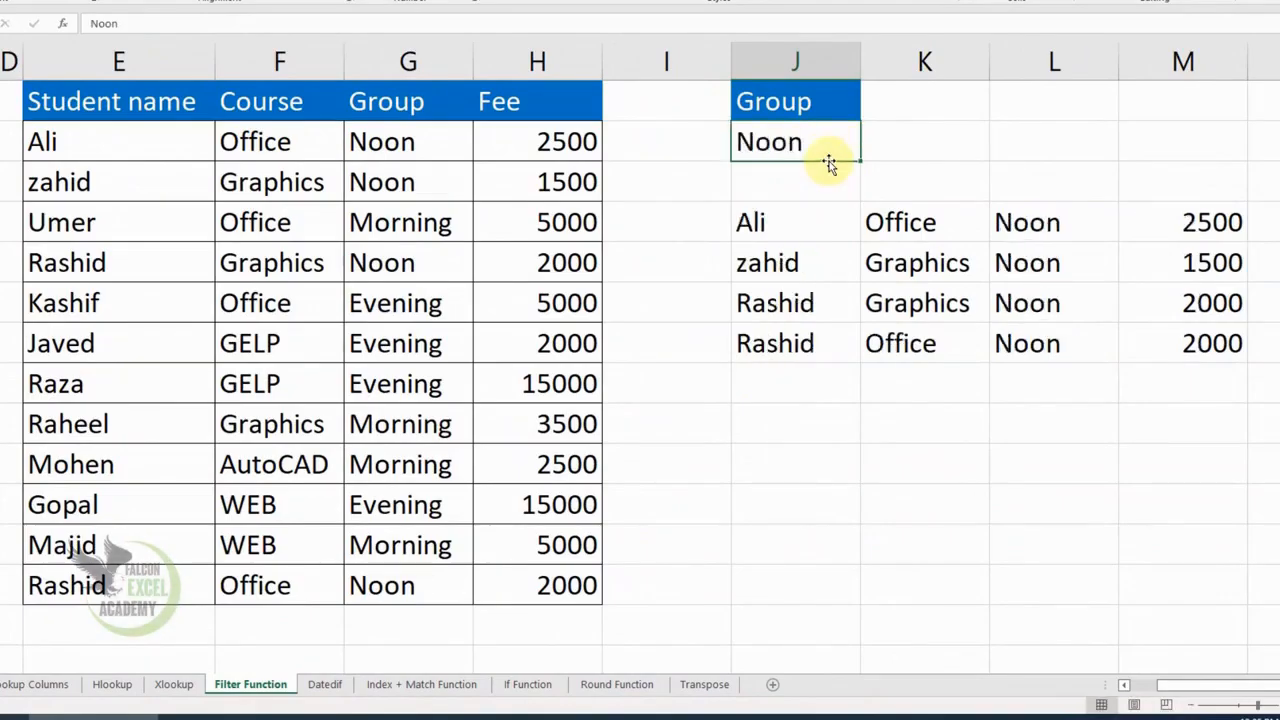
Test the existing FILTER formula with evening and morning in turn as the group in J3.
text(everning)
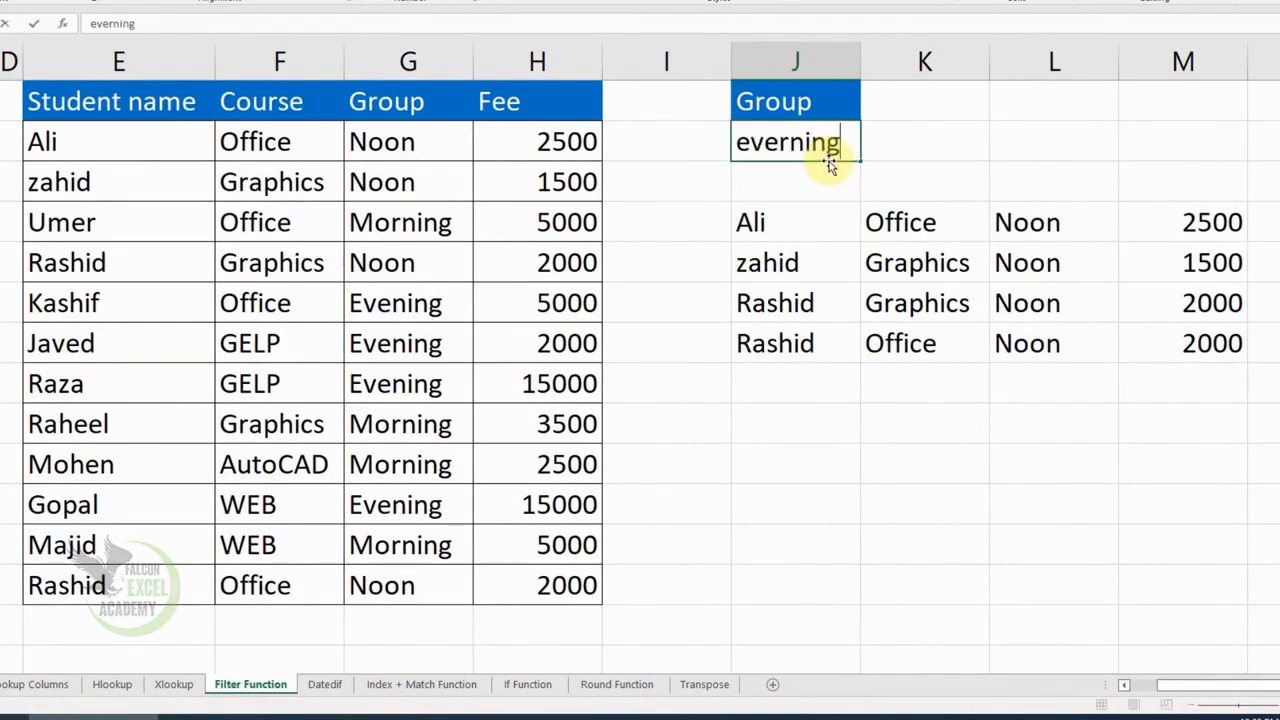
key(Return)
key(Up)
text(e)
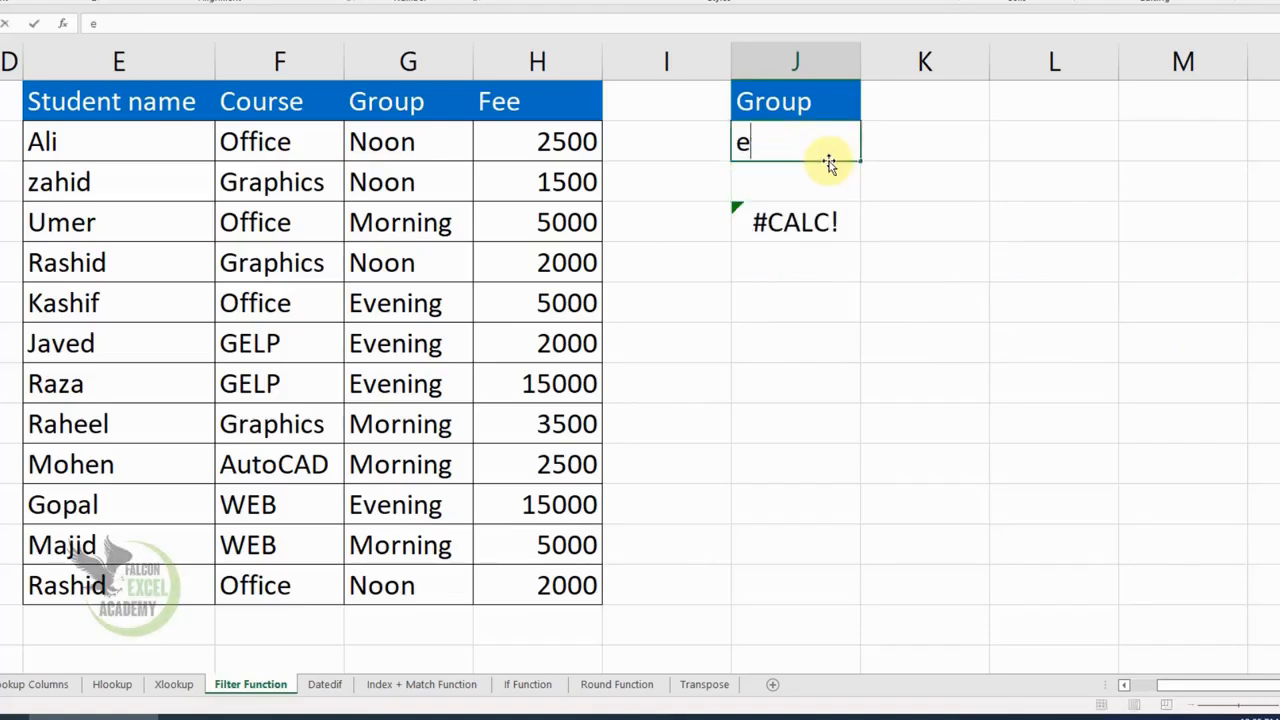
text(vening)
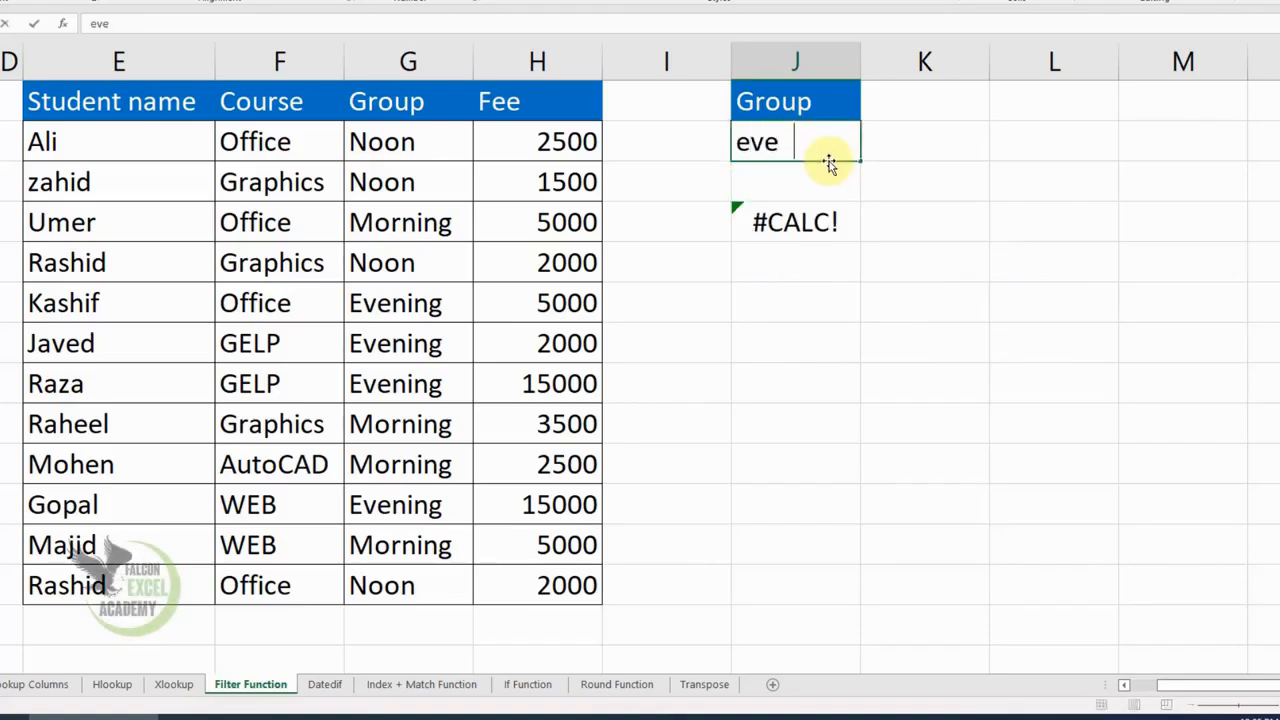
key(ctrl+Return)
key(Return)
key(Up)
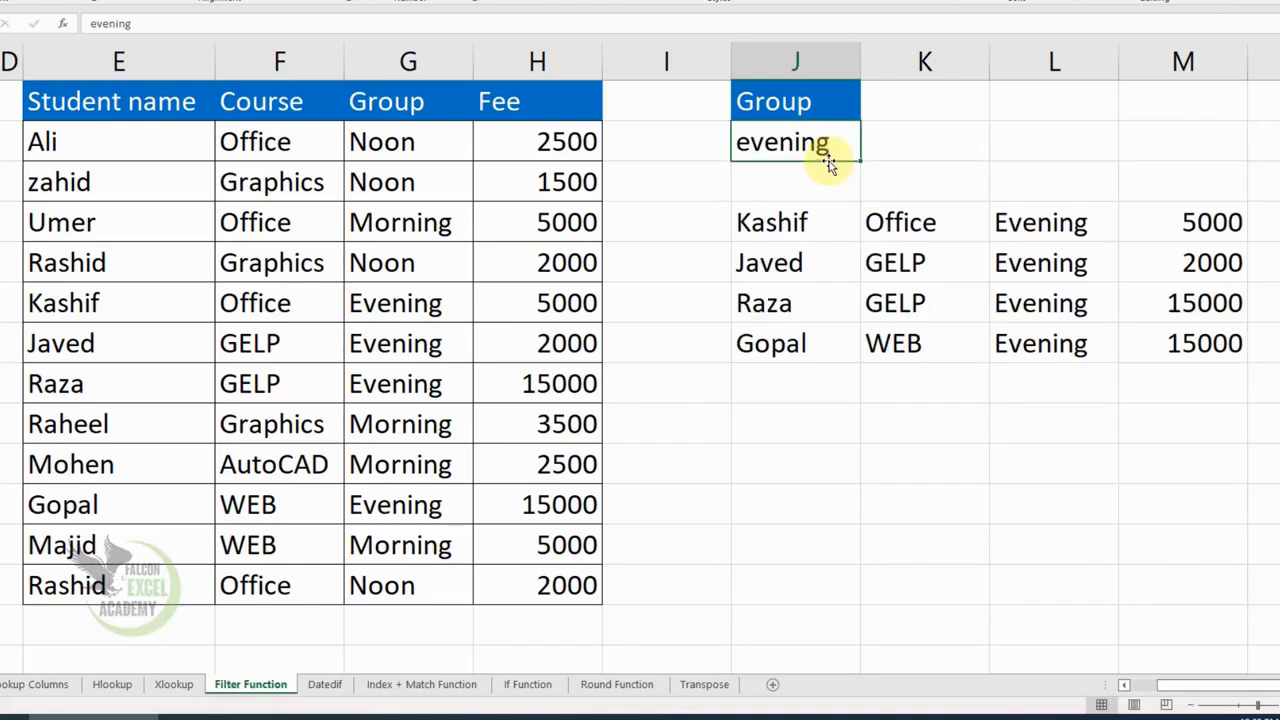
text(morning)
key(ctrl+Return)
key(Return)
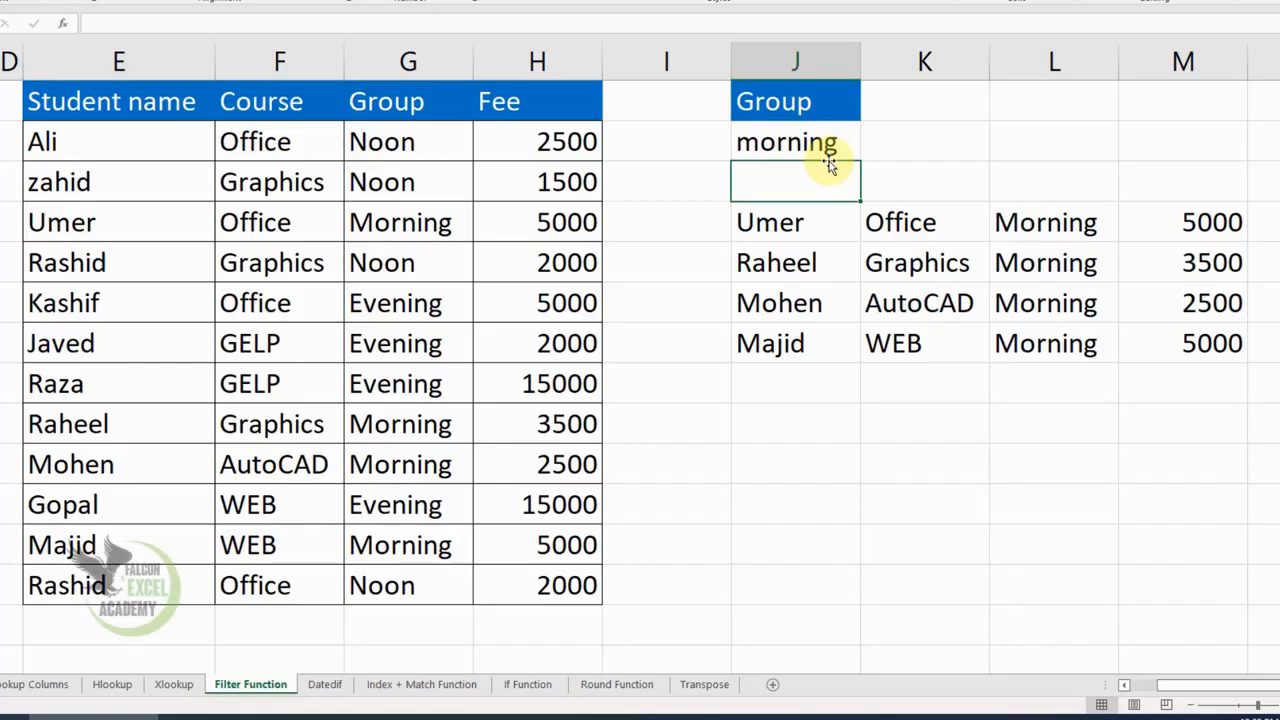
Clear the existing FILTER formula from J5 and begin a new FILTER there with E2:H14 as the array.
key(Down)
key(Delete)
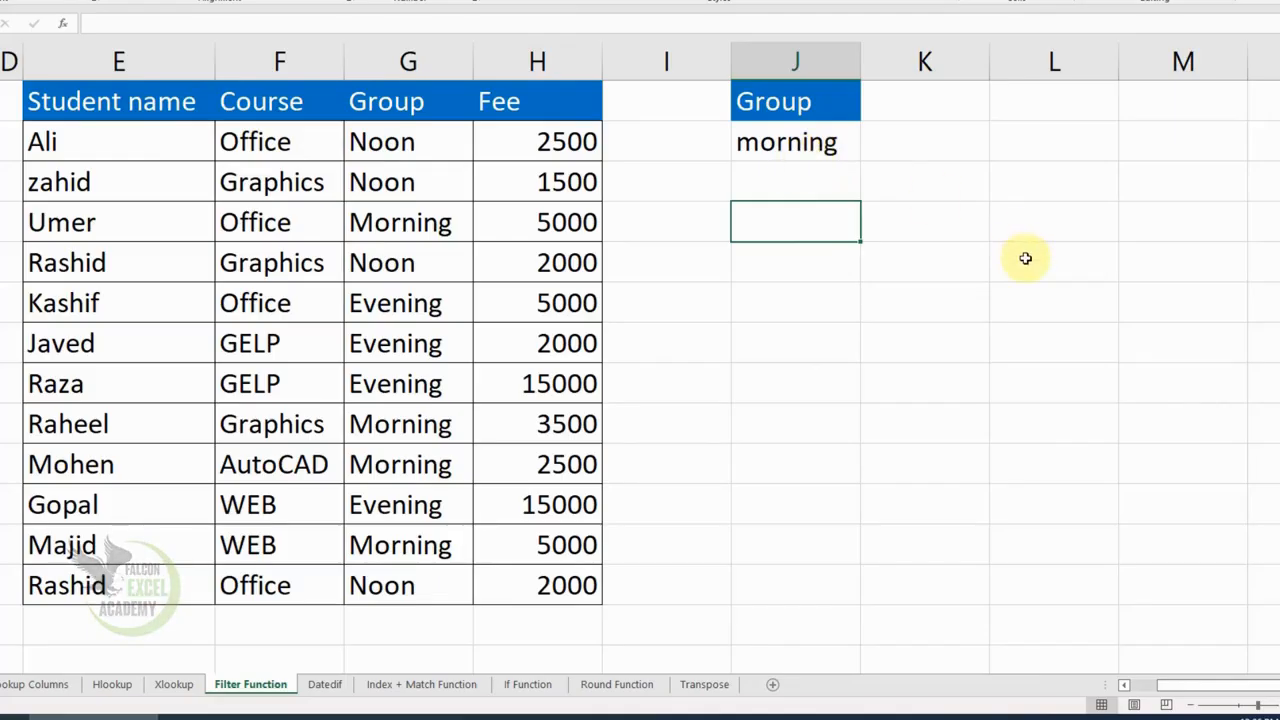
text(=)
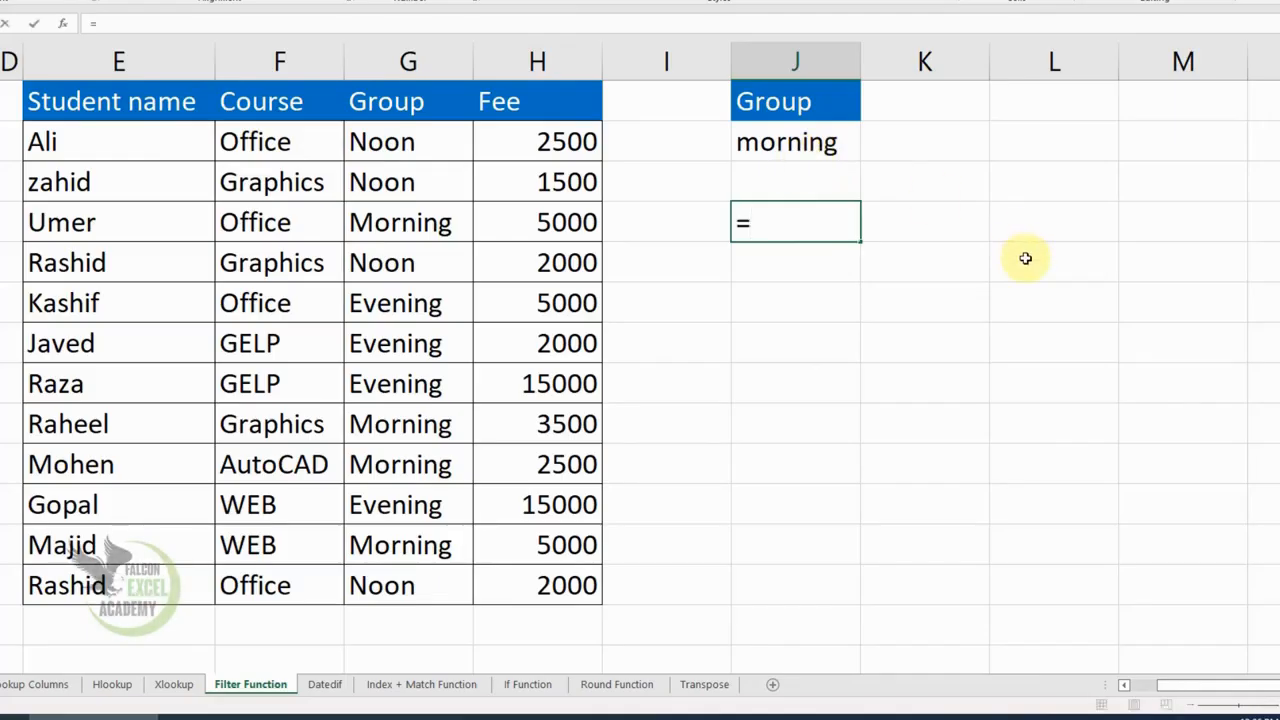
text(filter)
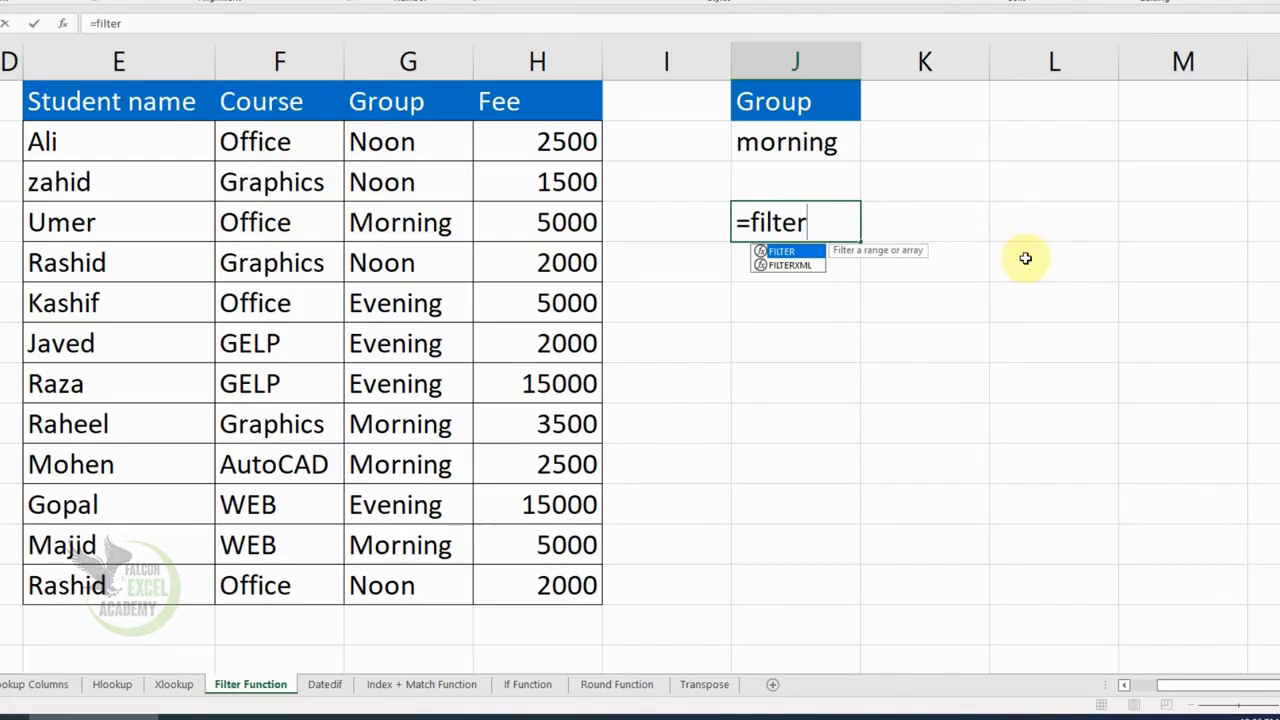
key(Tab)
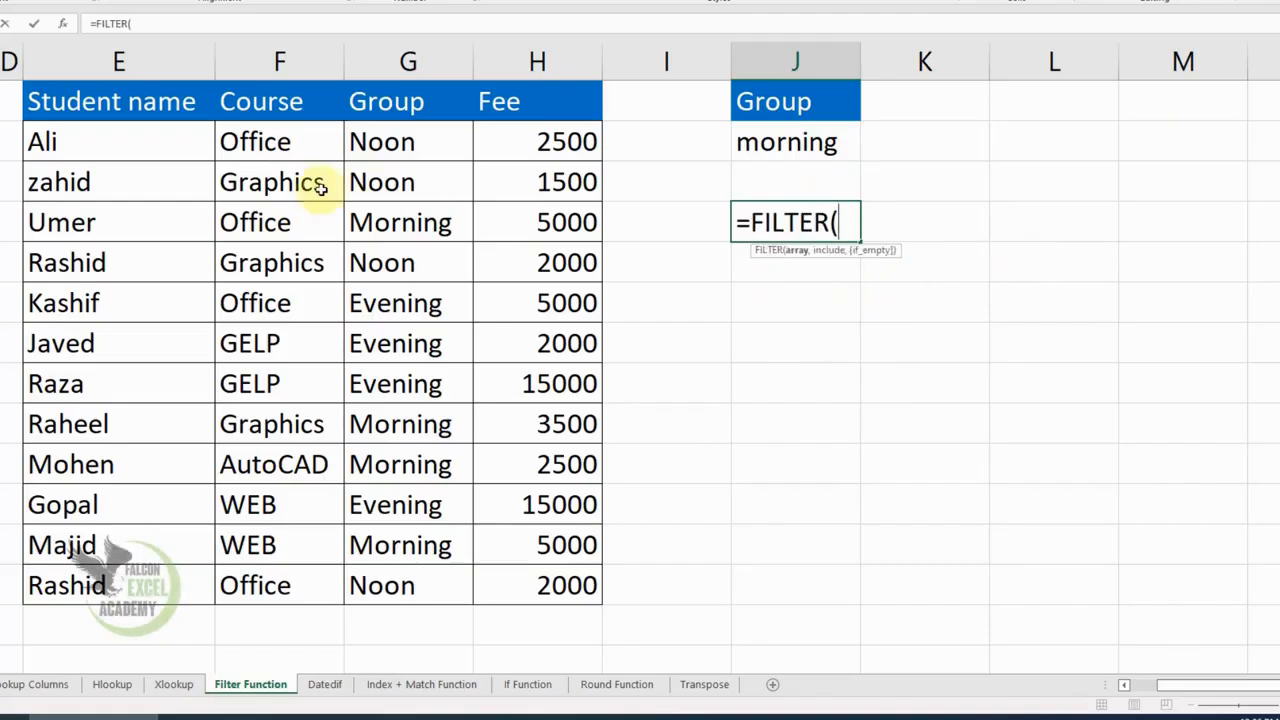
drag(86, 103, 499, 581)
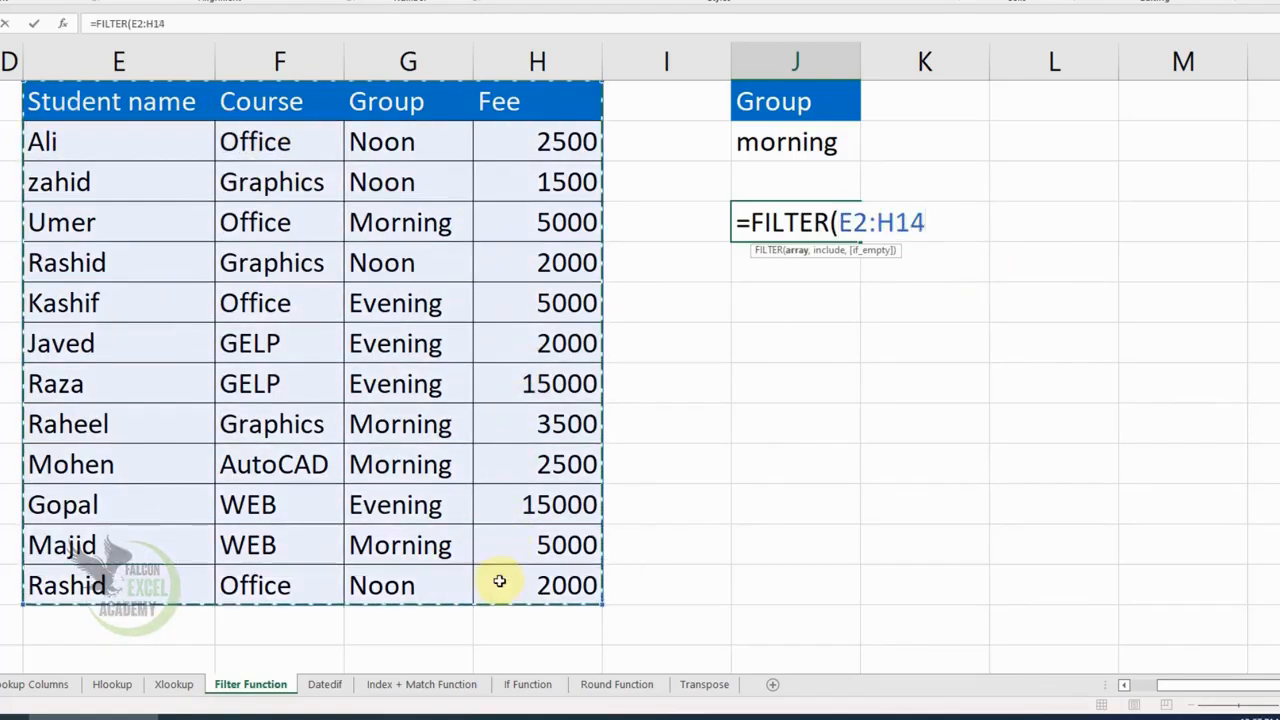
text(,)
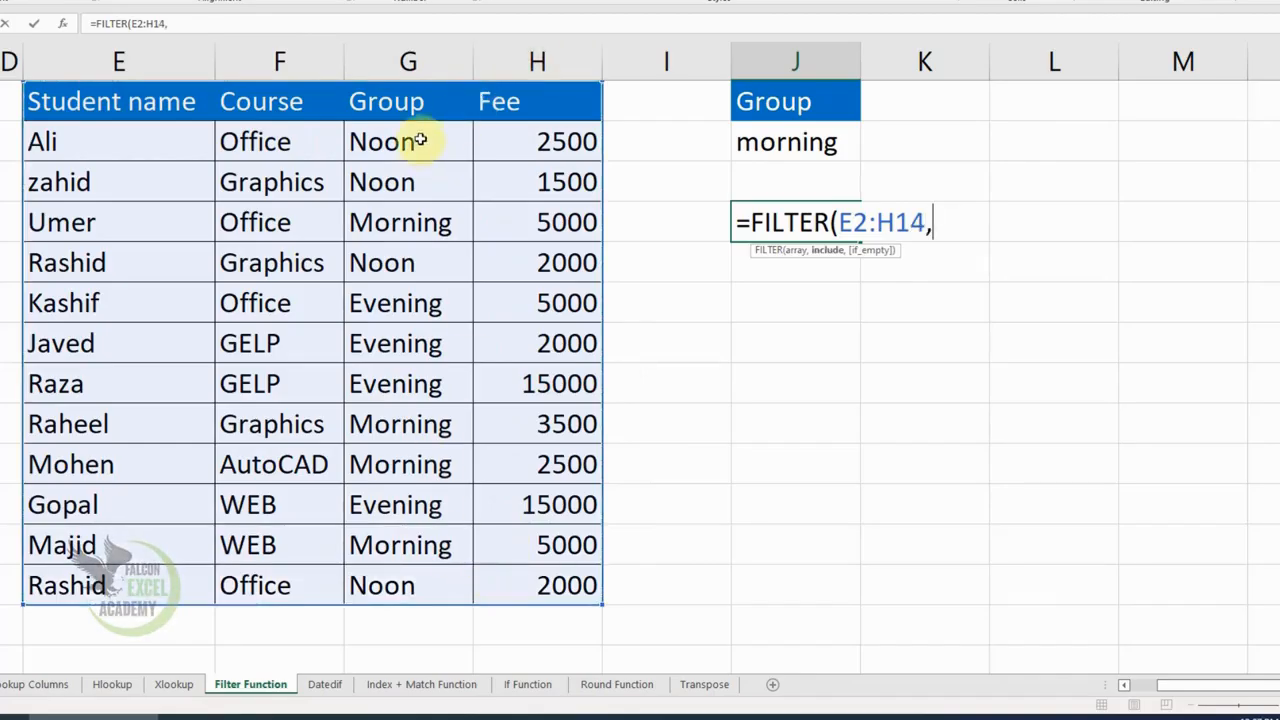
Complete the FILTER formula in J5 with the include condition G2:G14=J3.
drag(414, 146, 401, 587)
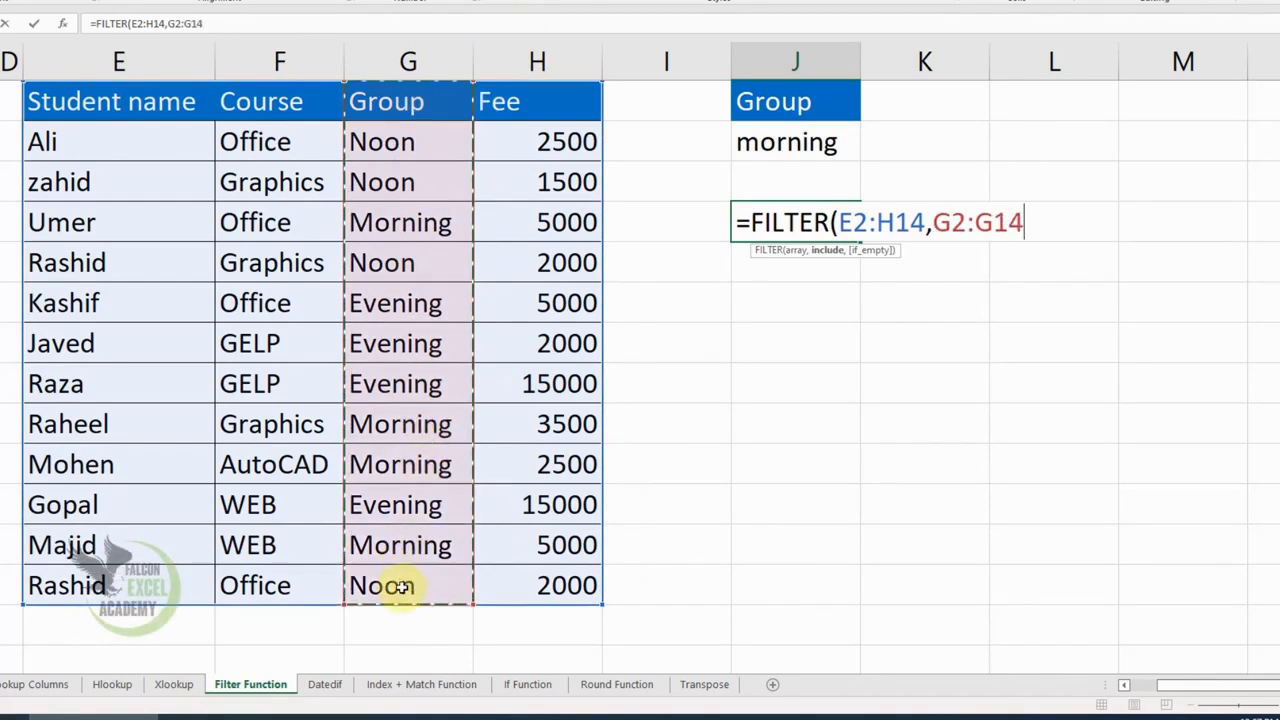
text(,)
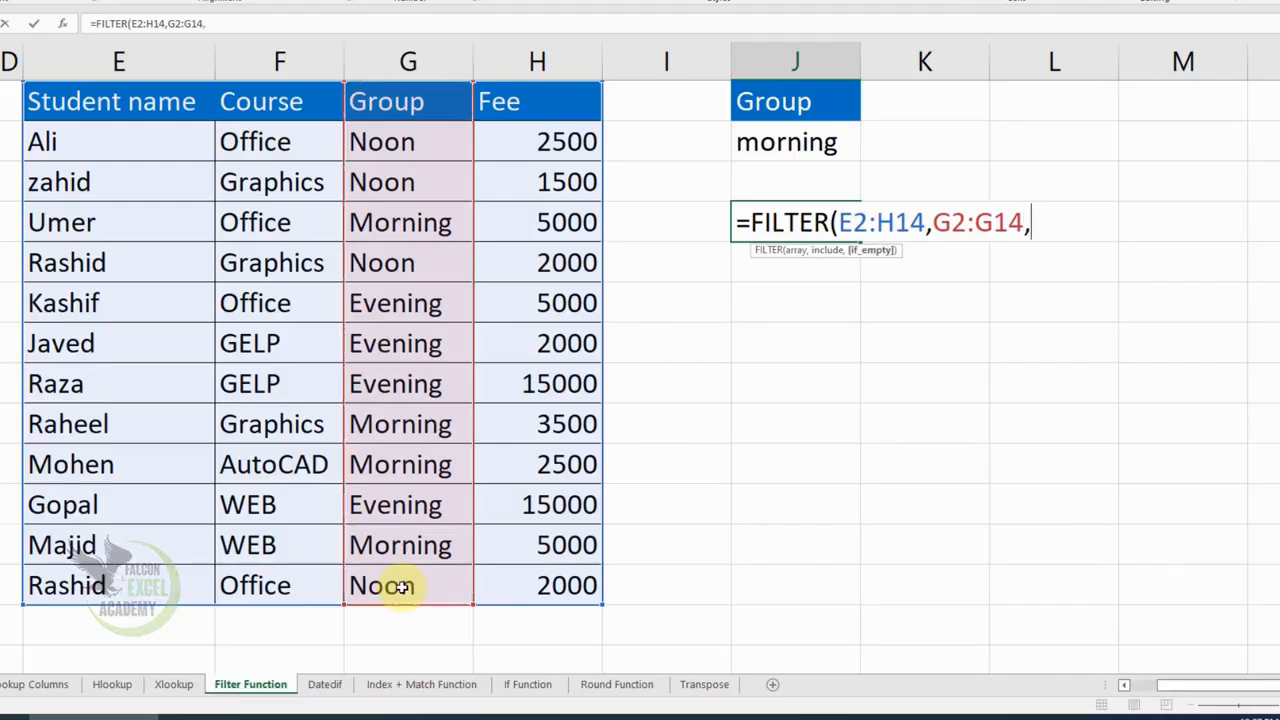
text(=)
click(793, 143)
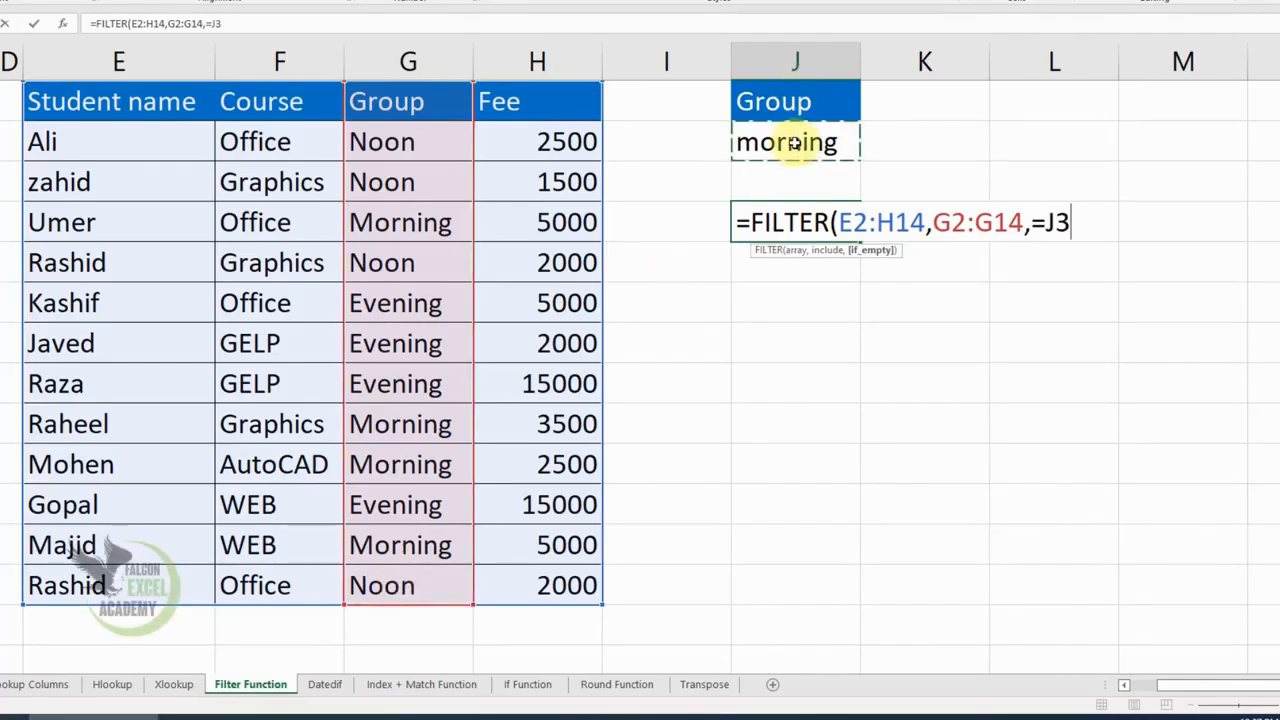
text())
key(Return)
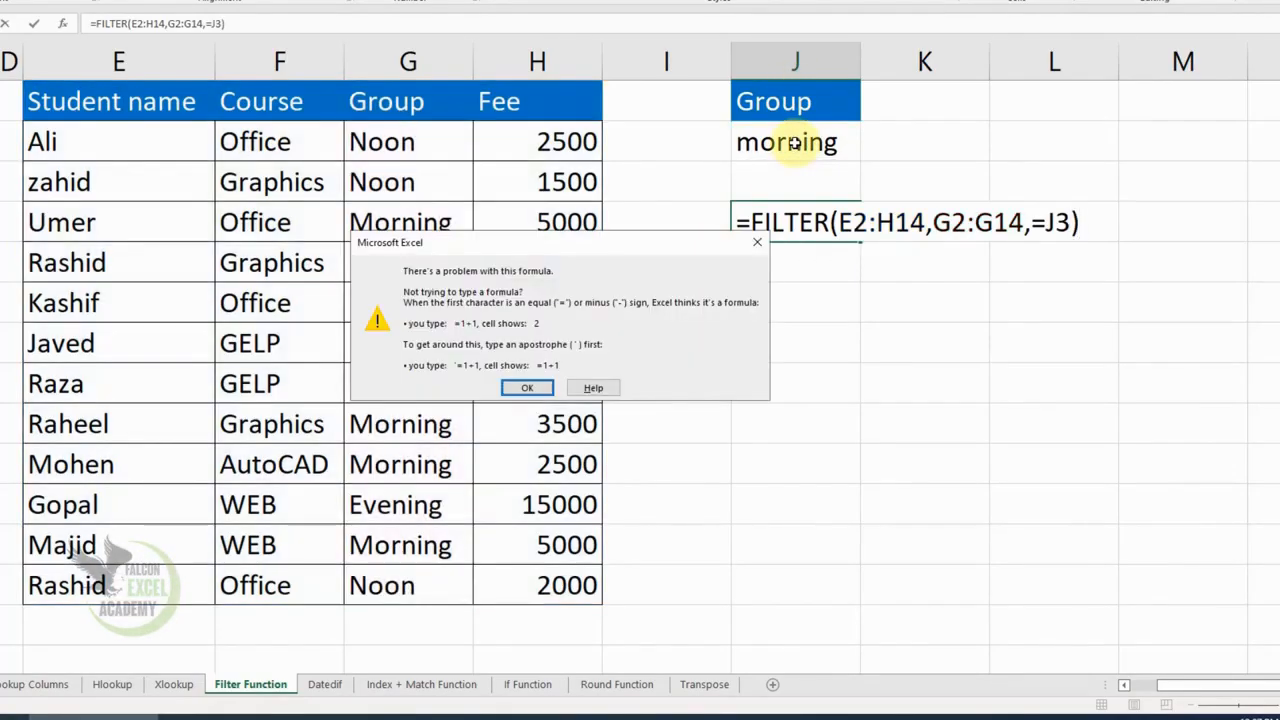
key(Return)
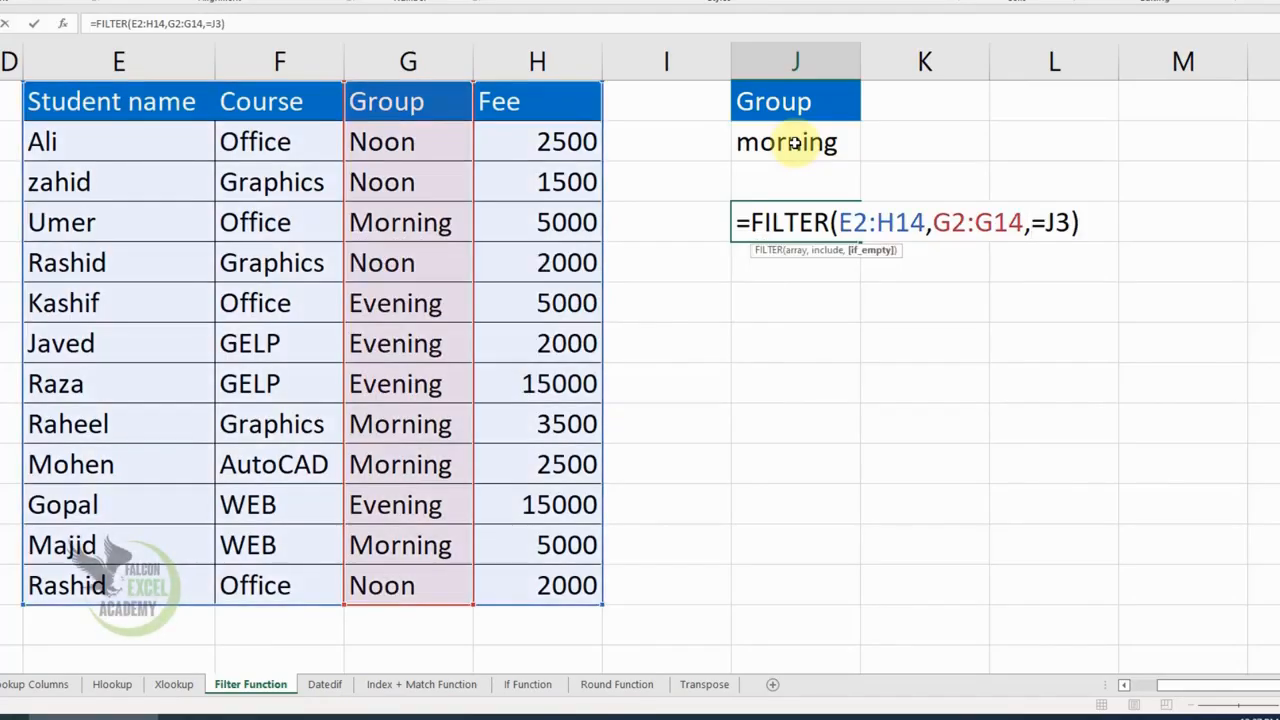
key(BackSpace)
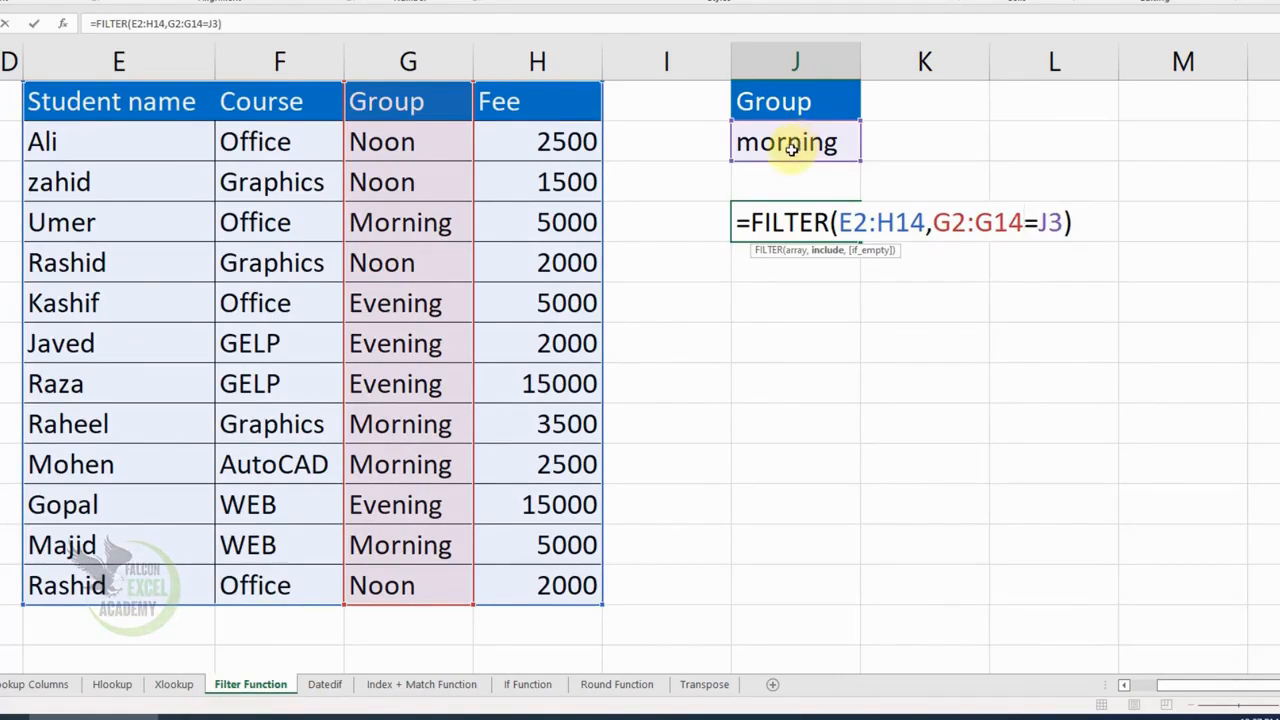
key(Return)
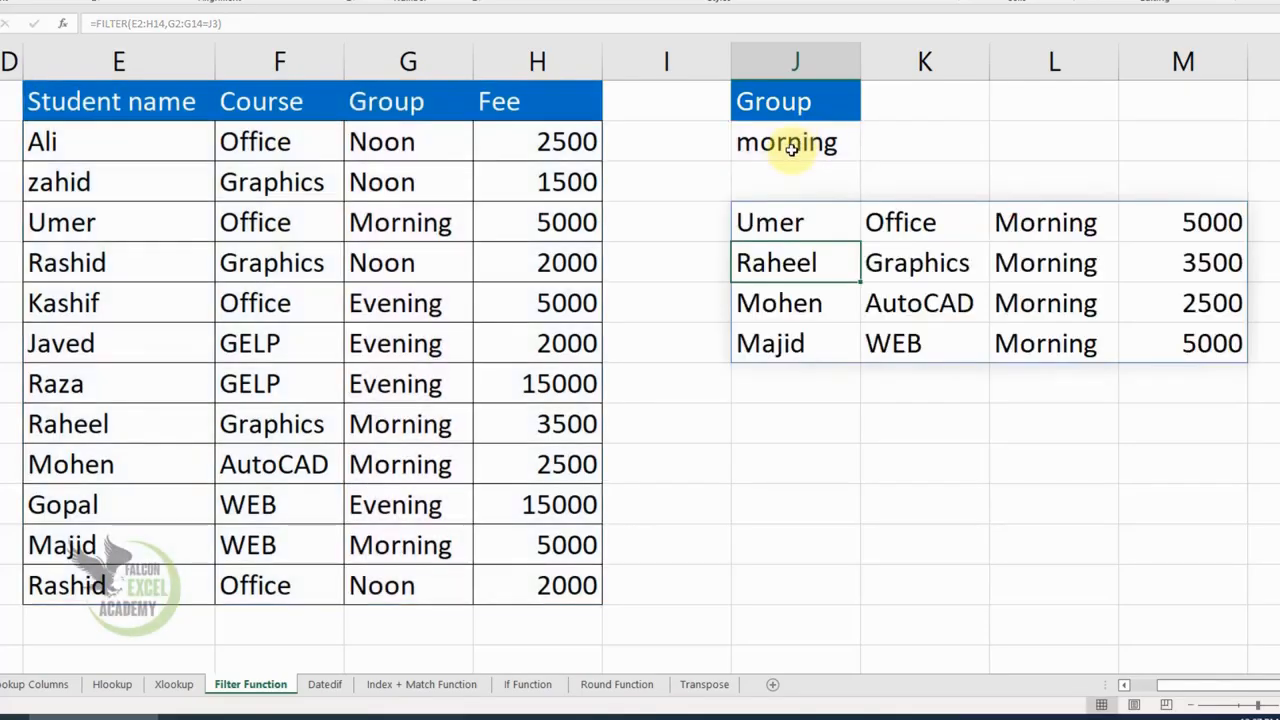
Test the new FILTER formula with the groups noon, morning and evening in turn in J3.
click(790, 147)
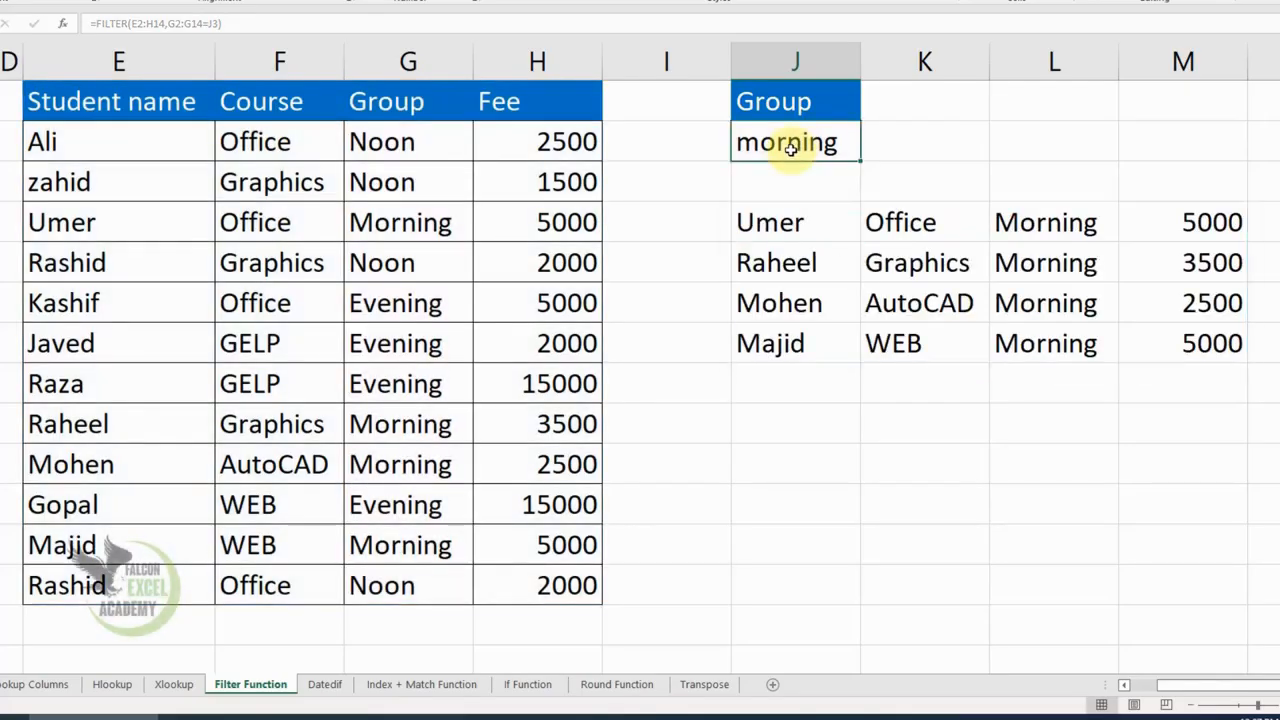
text(noon)
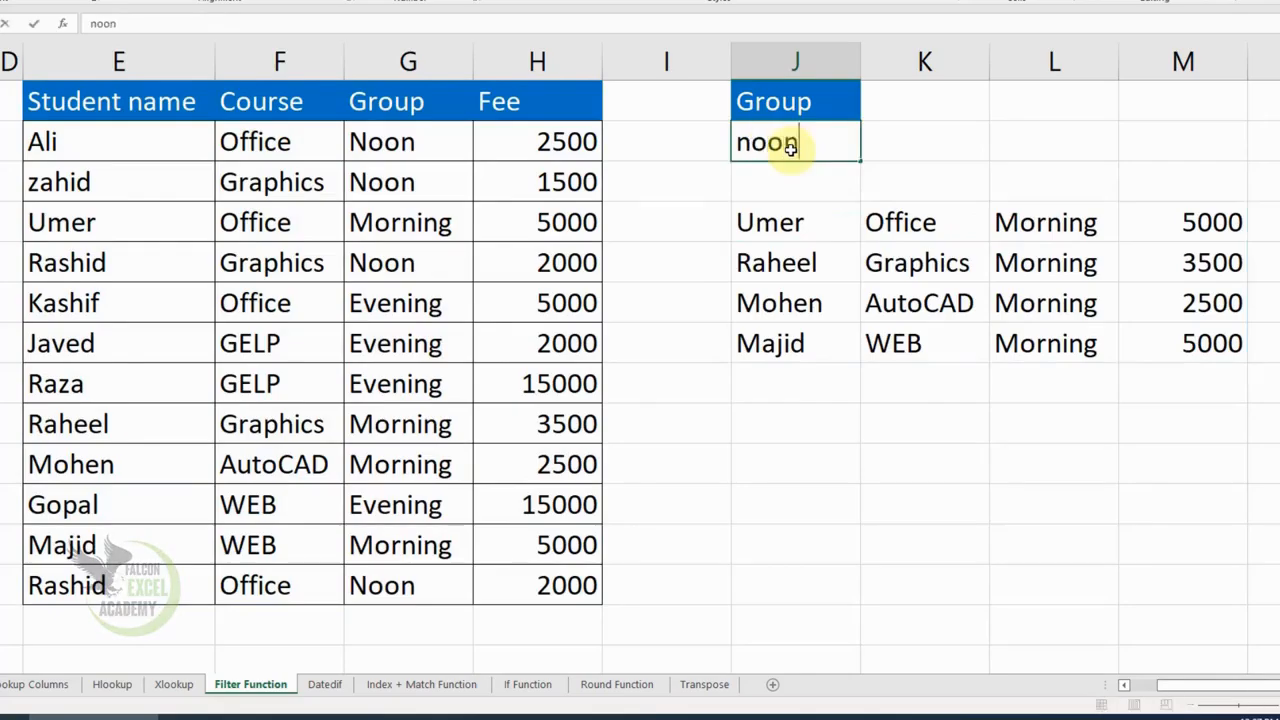
key(Return)
click(790, 147)
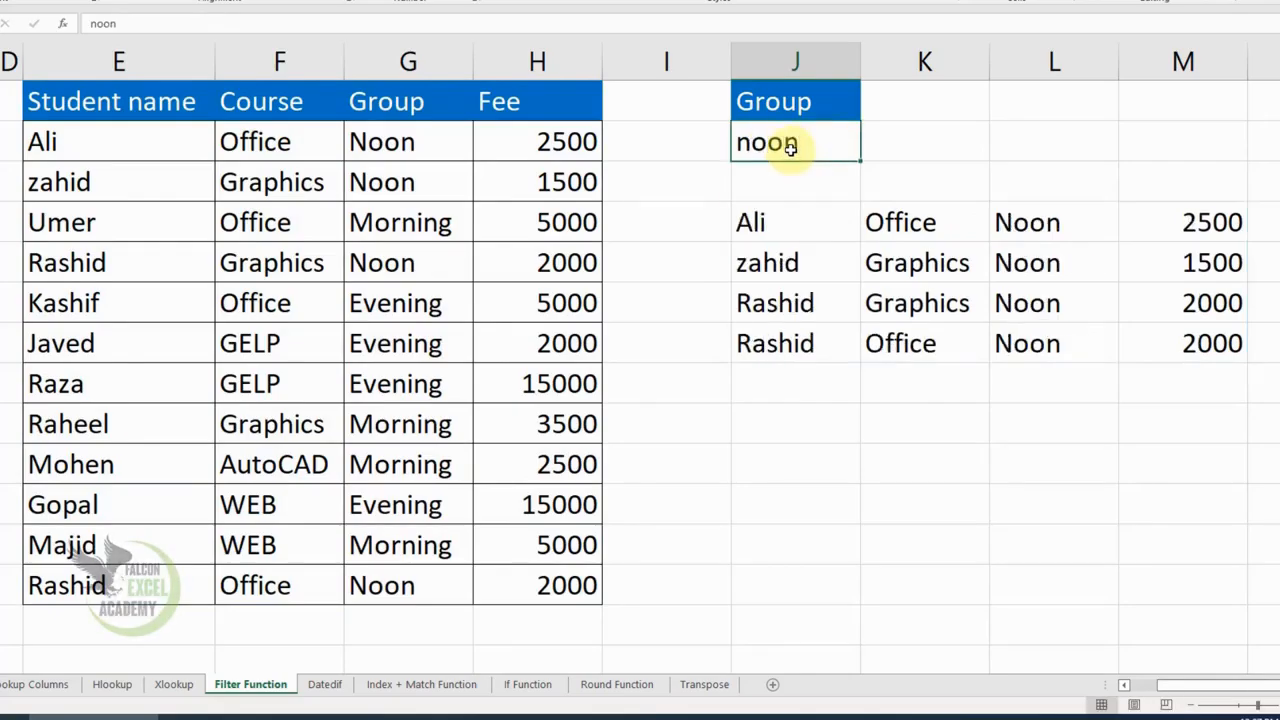
text(morning)
key(Return)
click(790, 147)
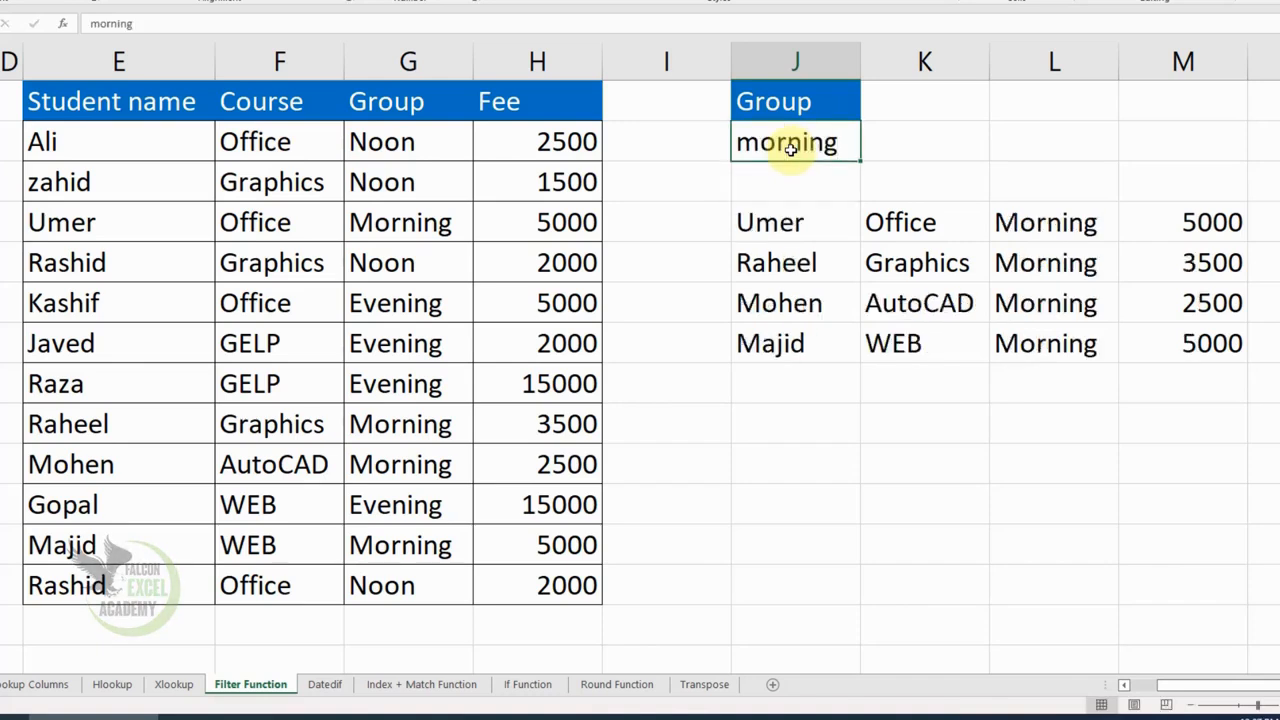
text(evening)
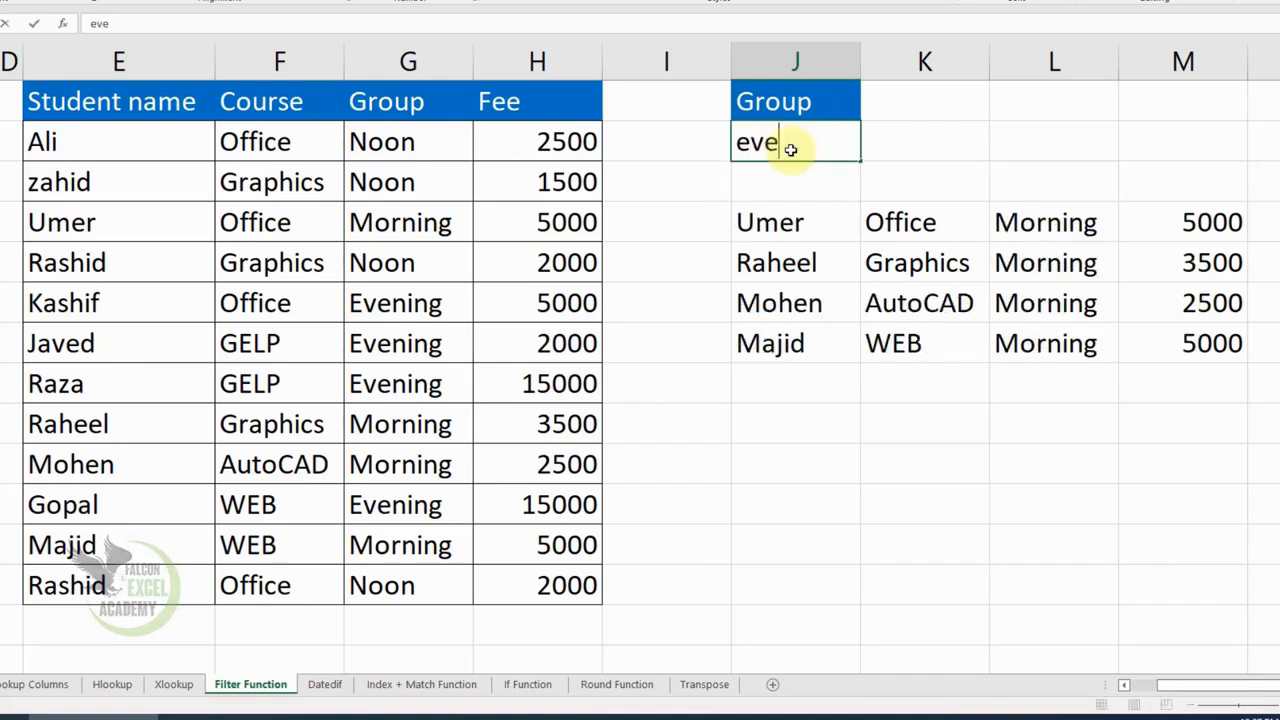
key(BackSpace)
key(BackSpace)
key(BackSpace)
key(BackSpace)
text(ning)
key(Return)
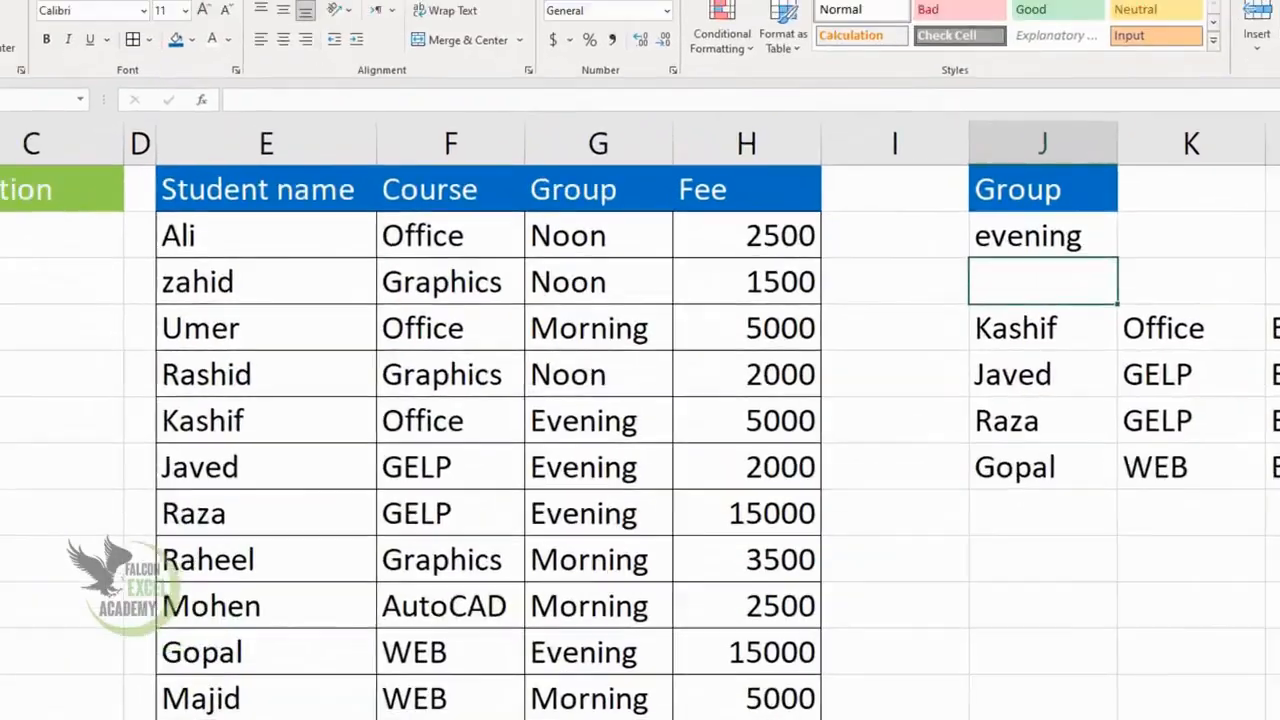
On the Datedif sheet, start a DATEDIF formula in the Years cell F3 with F2 as the start date.
click(345, 685)
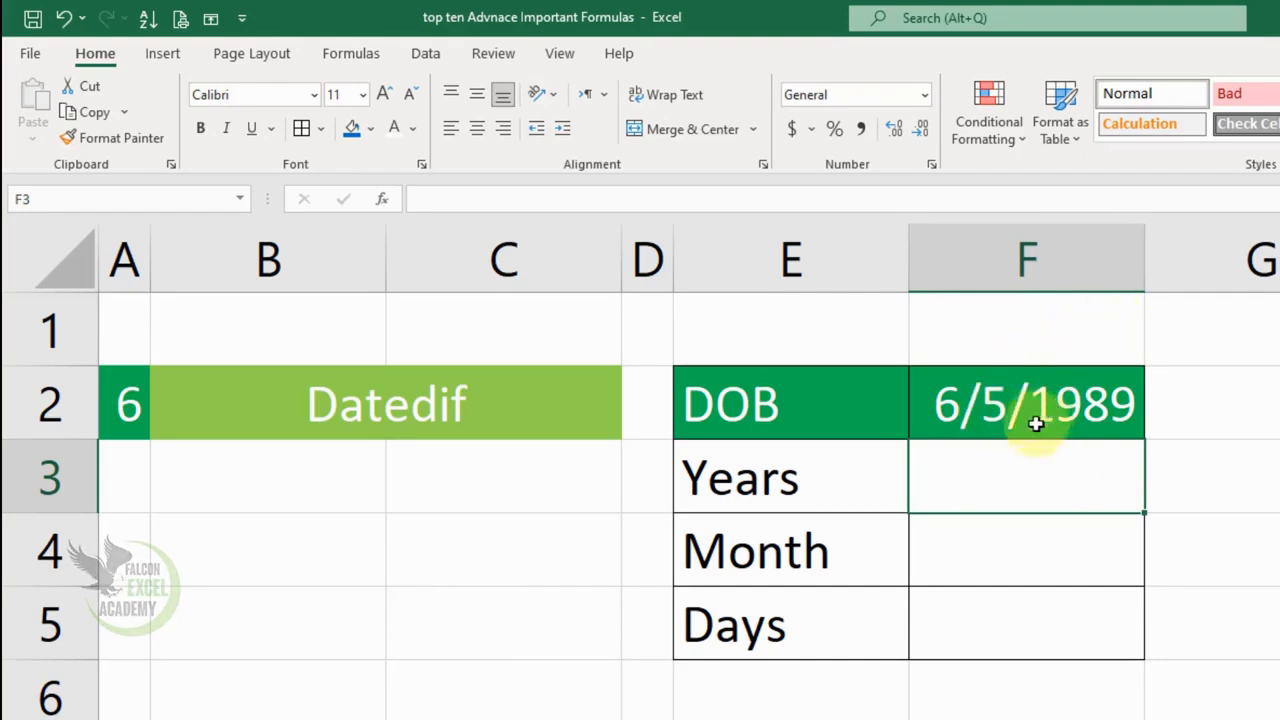
click(1090, 403)
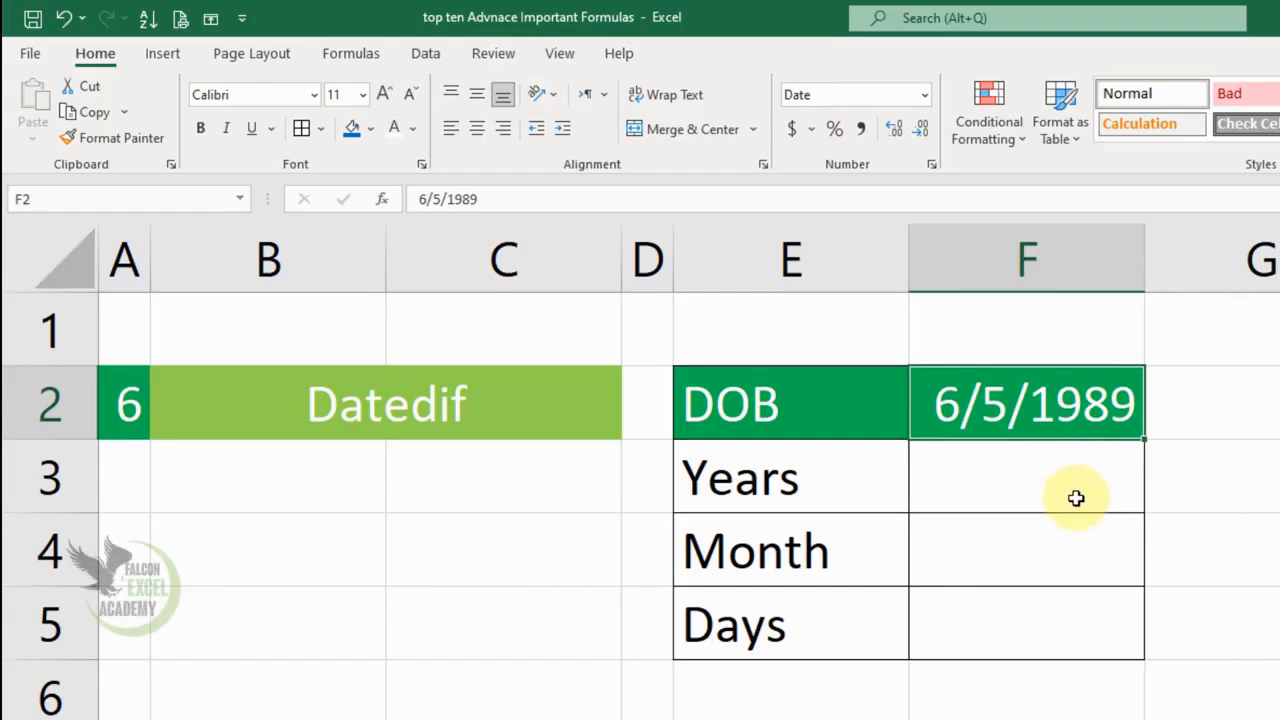
click(1076, 497)
key(F2)
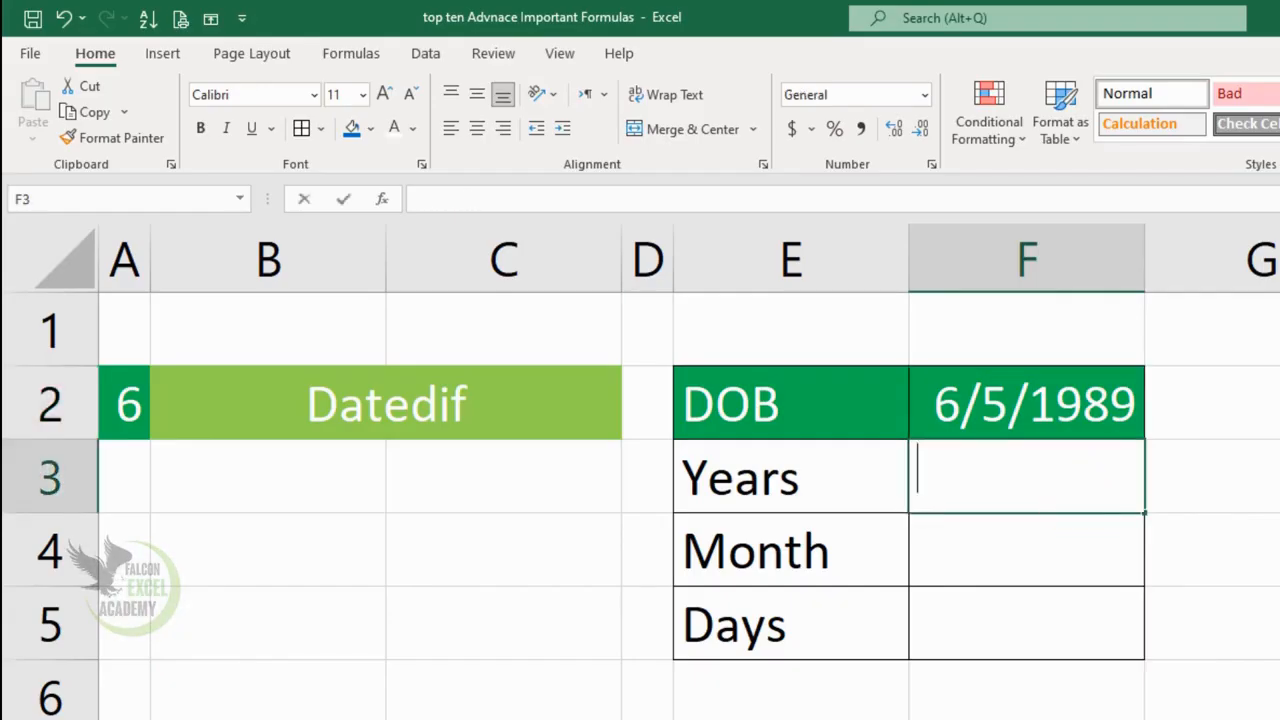
text(=datedif()
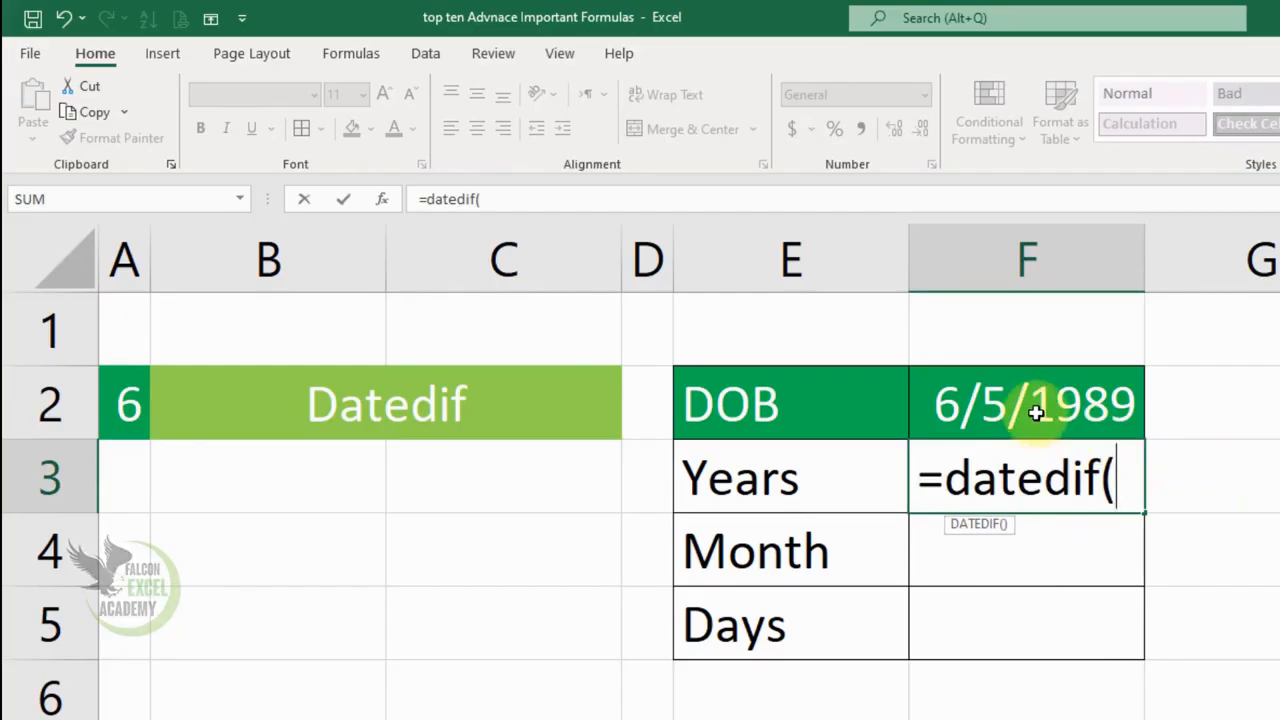
click(1036, 412)
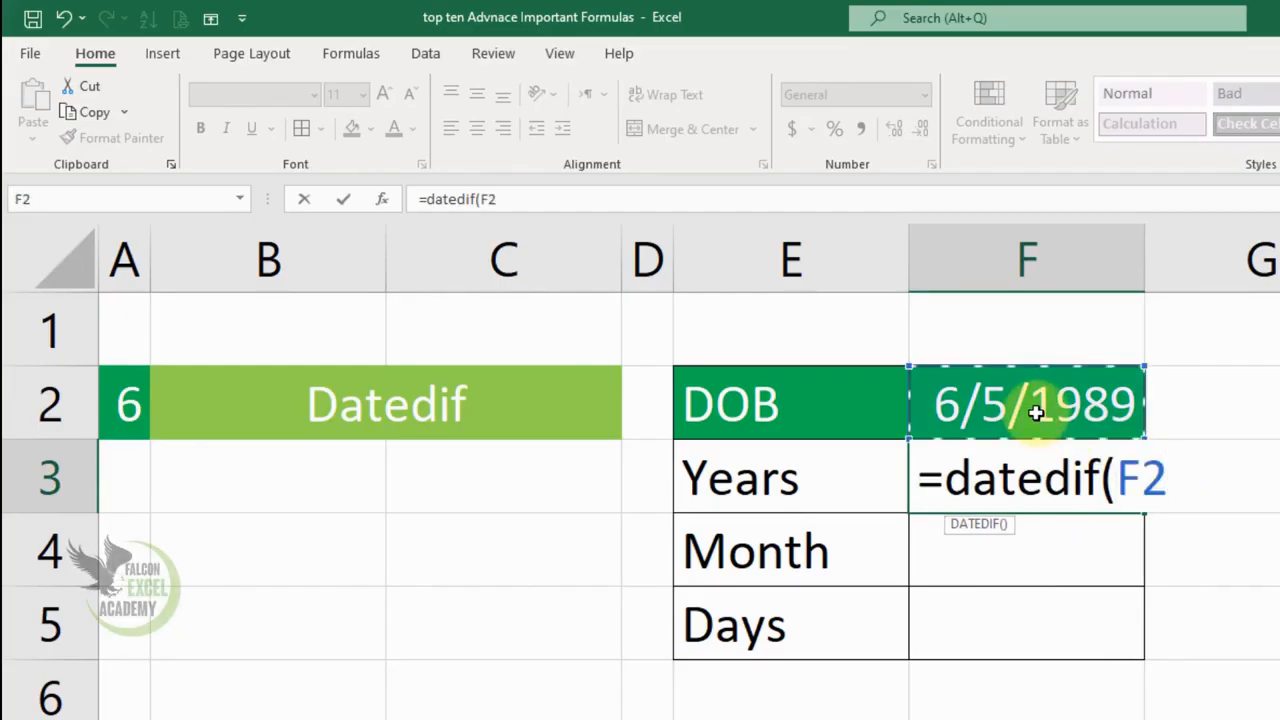
text(,)
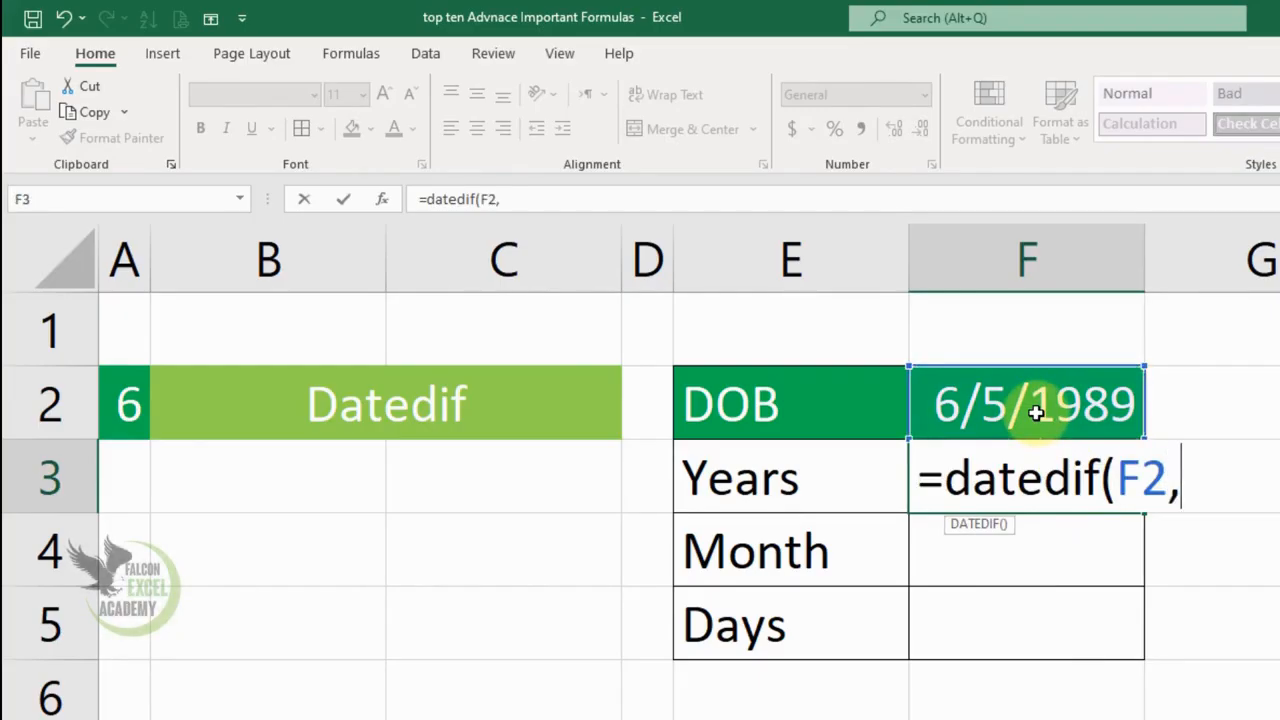
Complete the Years formula in F3 with TODAY() as the end date and "Y" as the unit.
text(today)
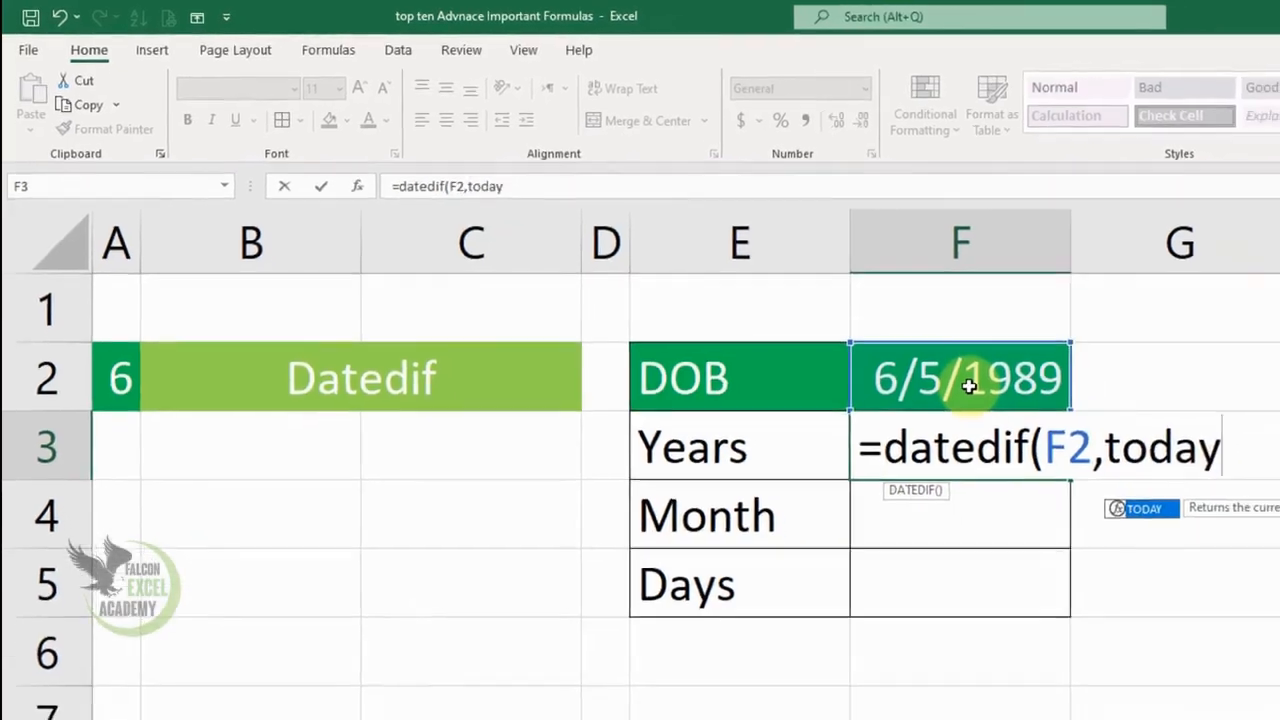
text(())
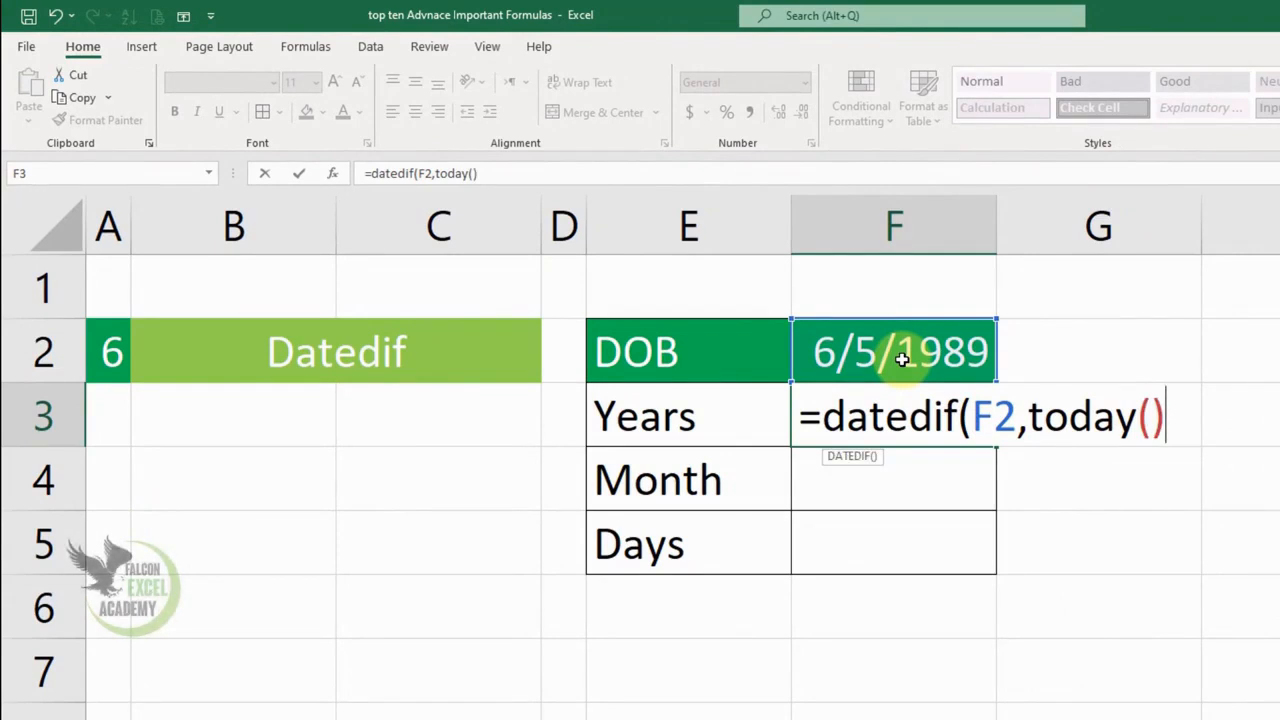
text(,"Y)
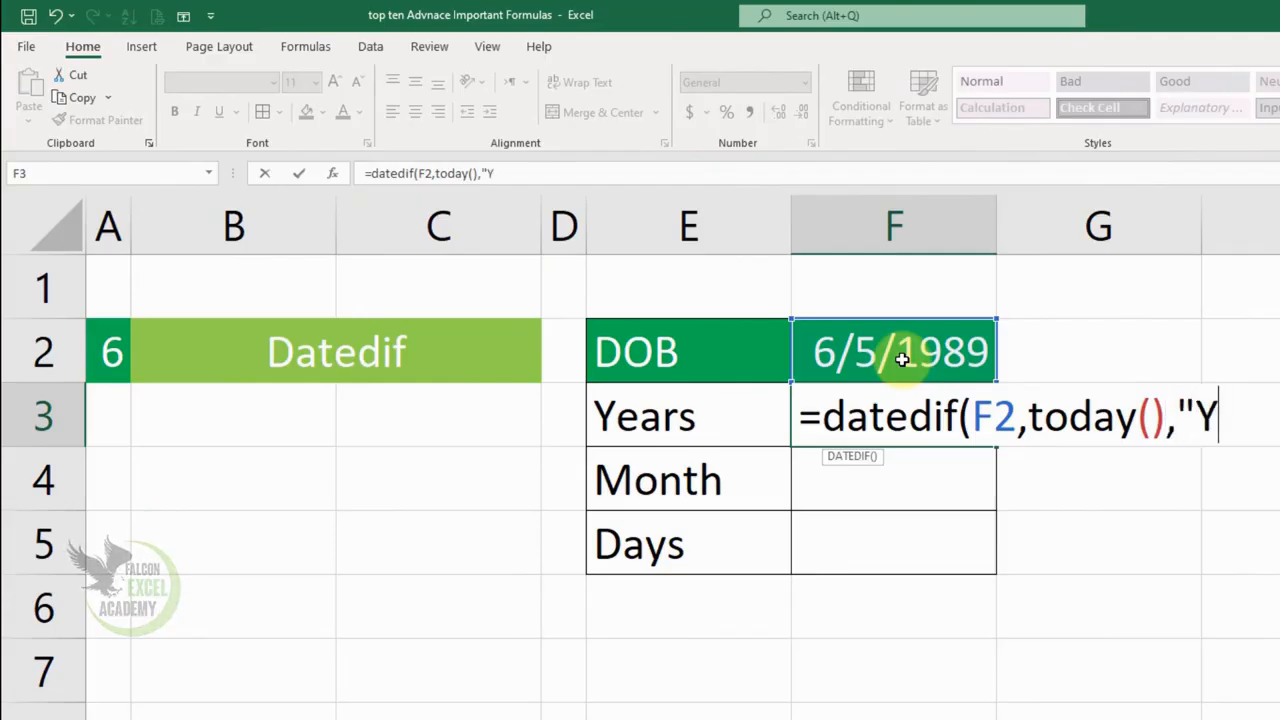
text("))
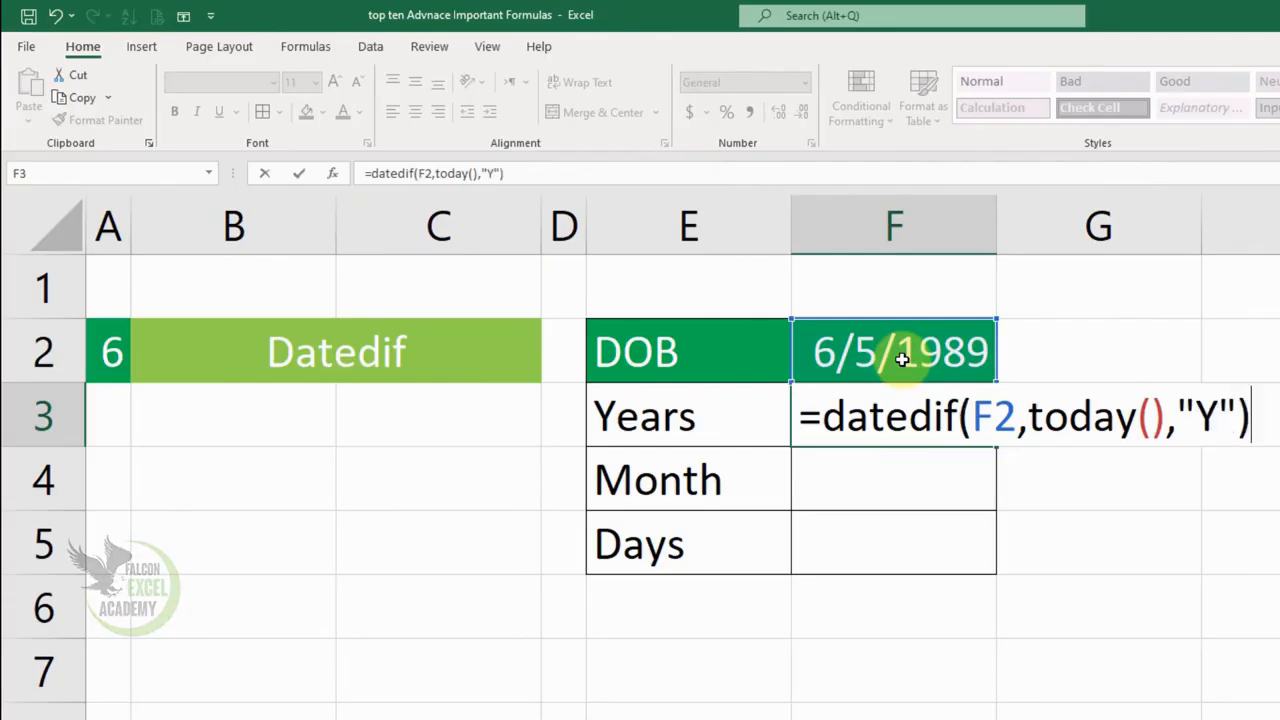
key(Return)
key(Up)
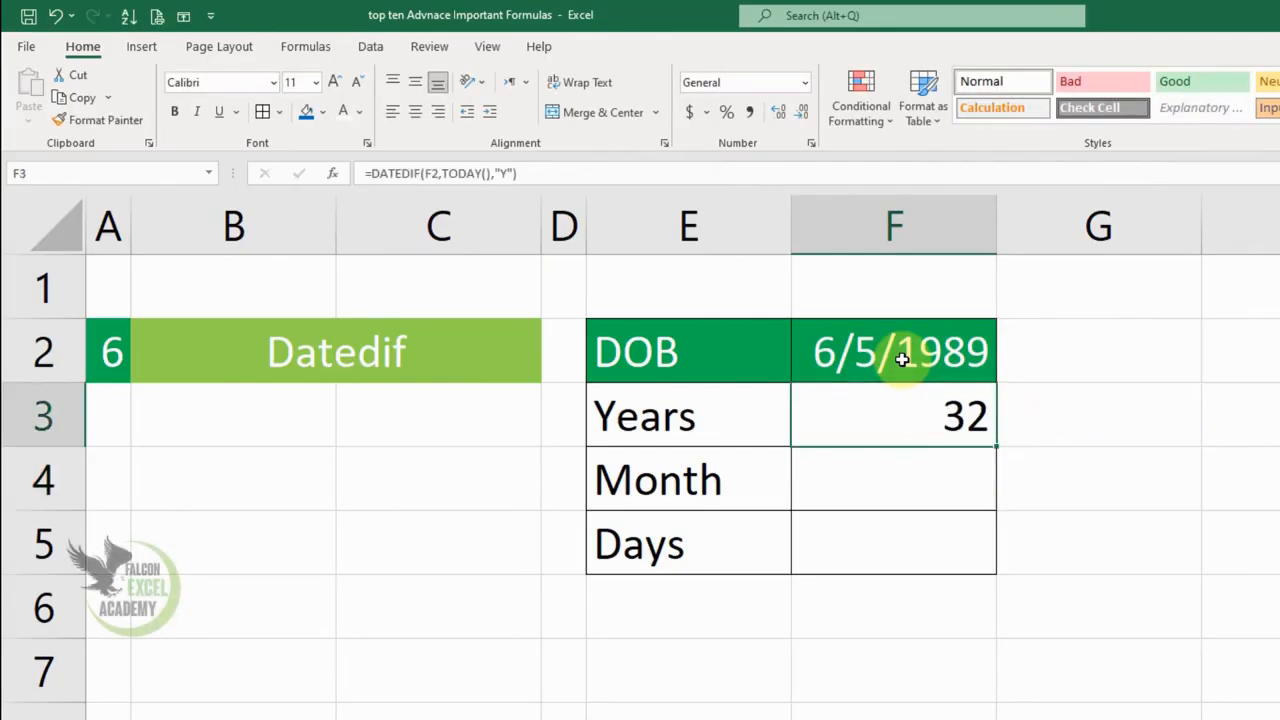
Start a DATEDIF formula in the Month cell F4 with the date of birth in F2 as the start date.
click(902, 360)
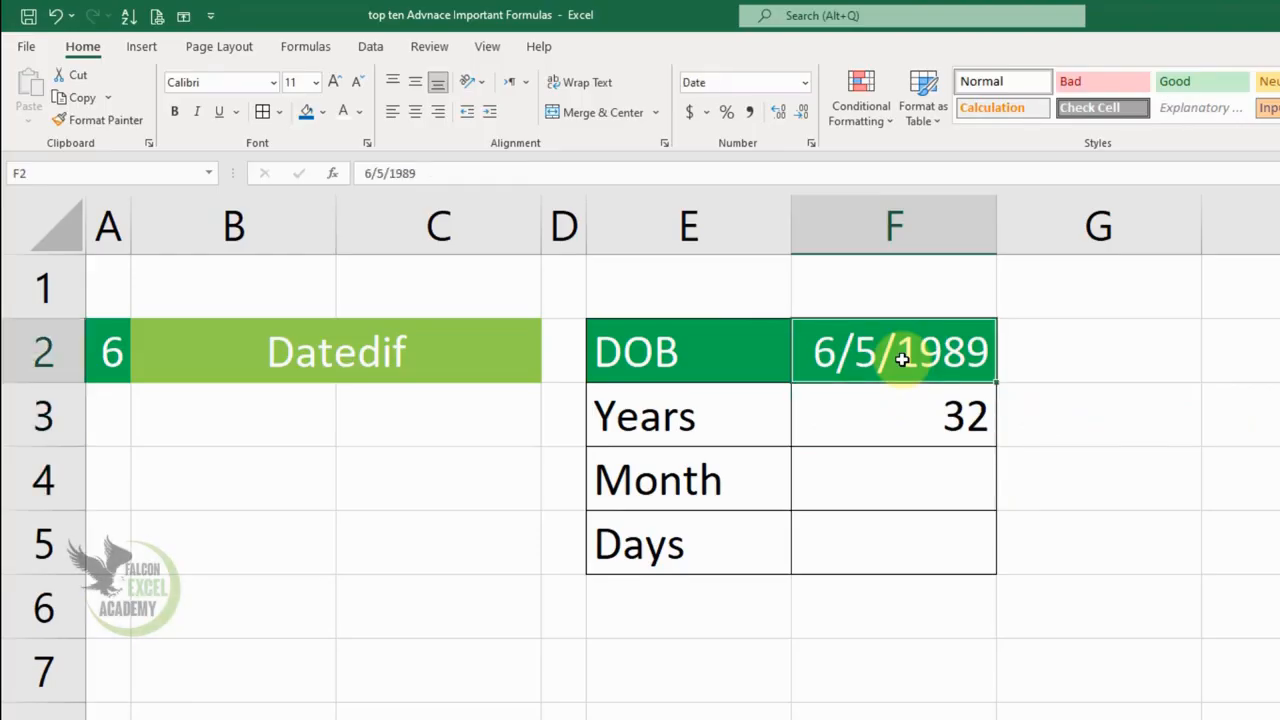
key(Down)
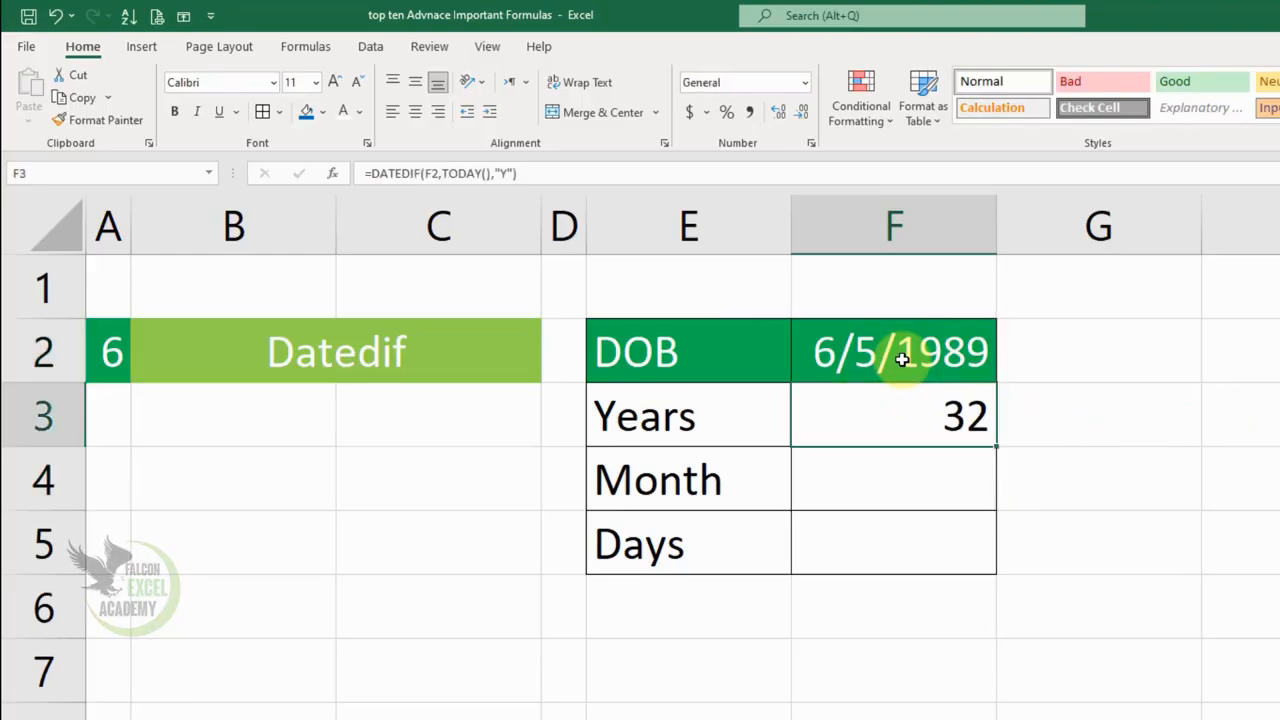
click(902, 360)
key(Down)
key(Down)
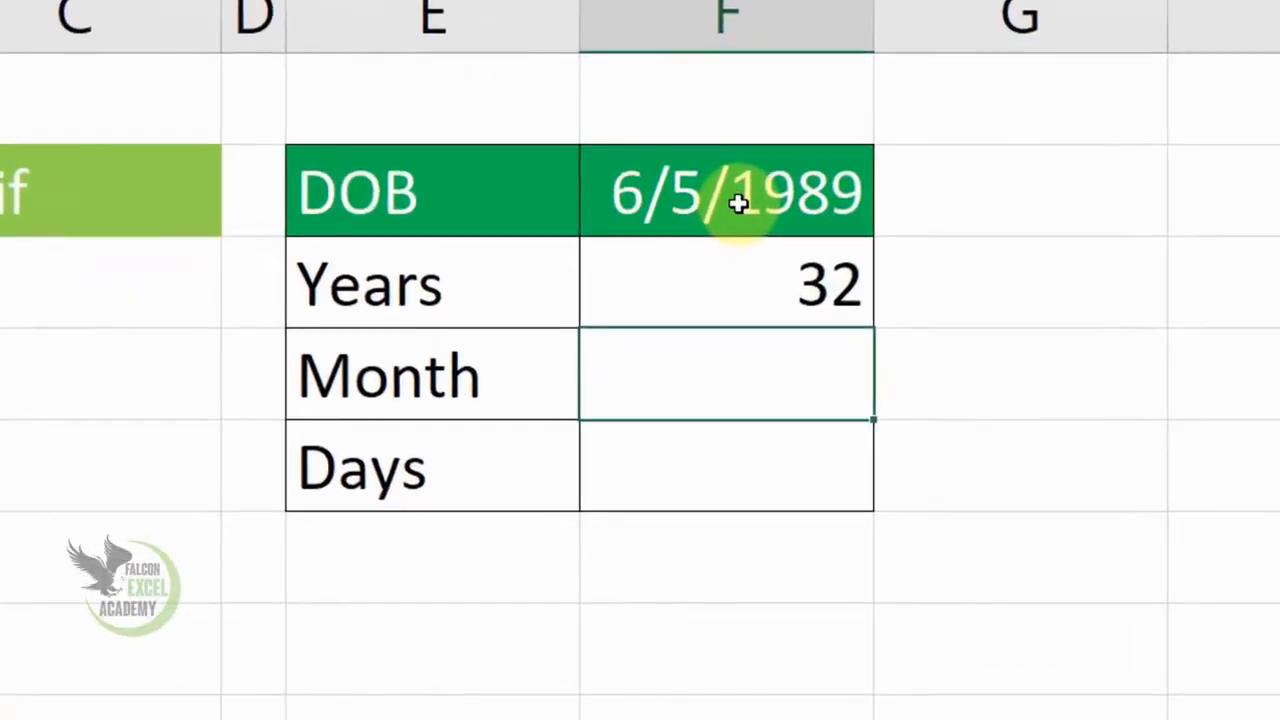
text(=)
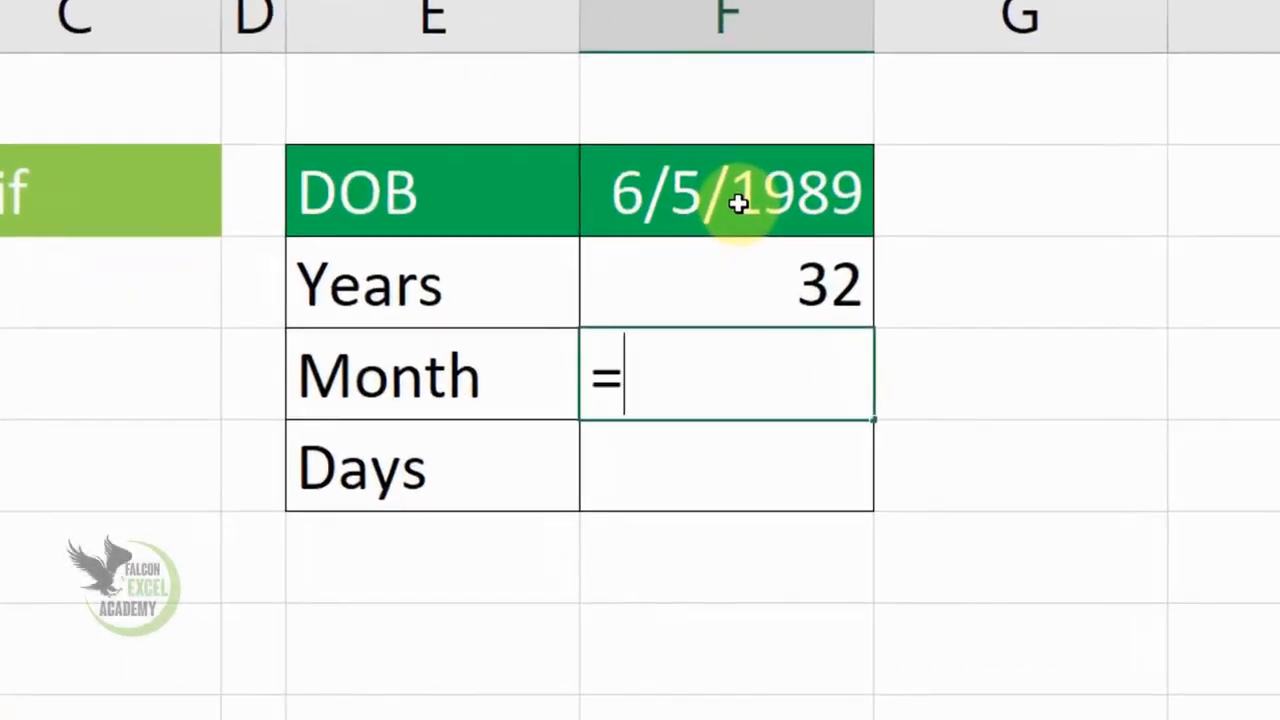
text(datedif)
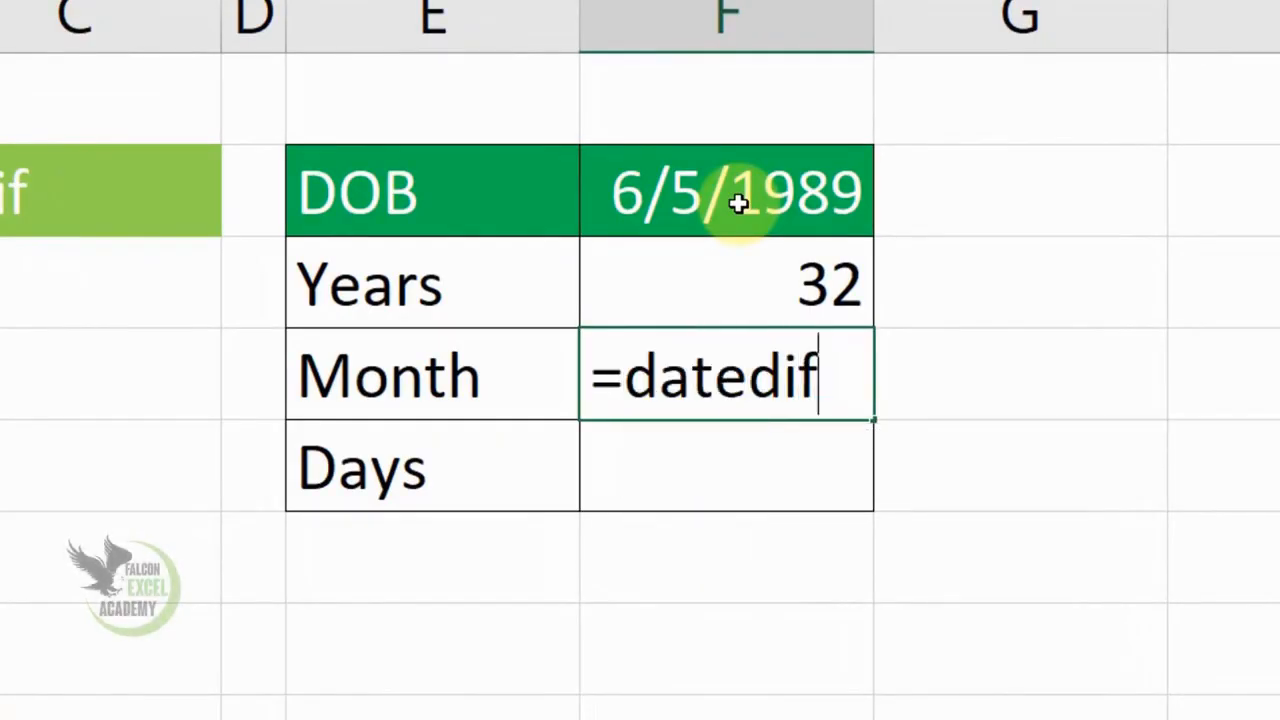
text(()
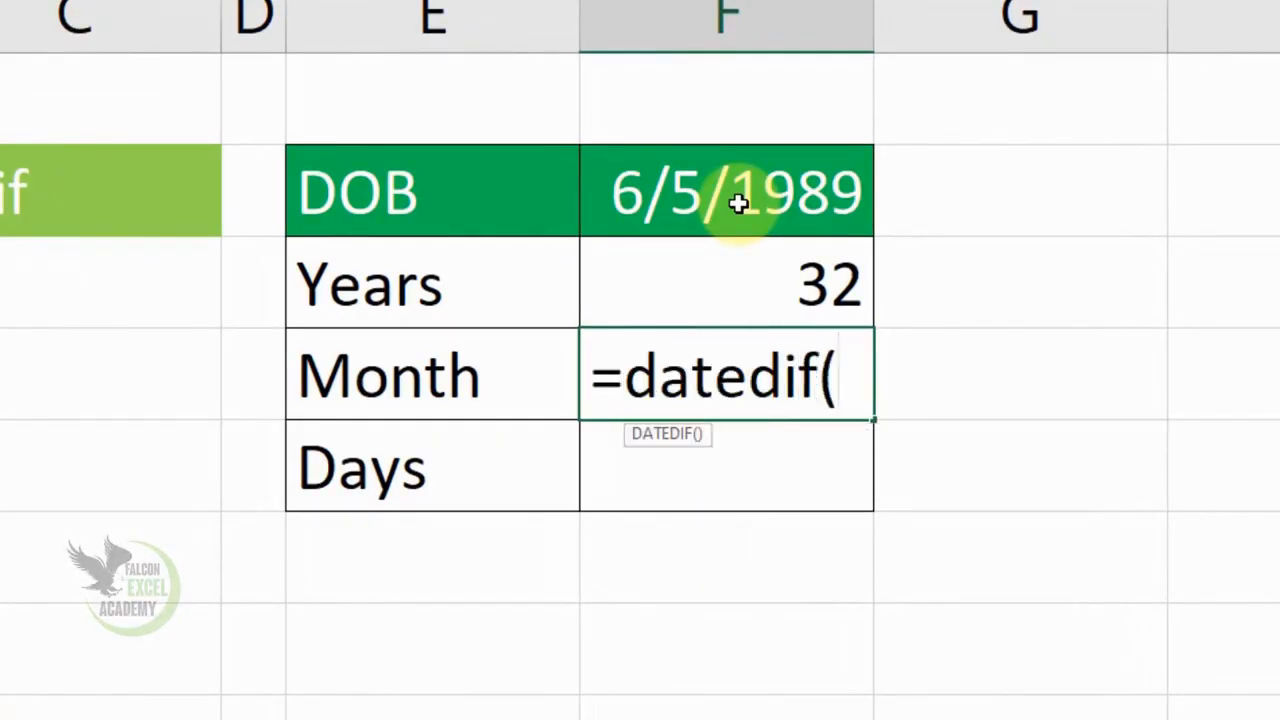
click(740, 203)
Complete the Month formula in F4 with TODAY() as the end date and "YM" as the unit.
text(,today() )
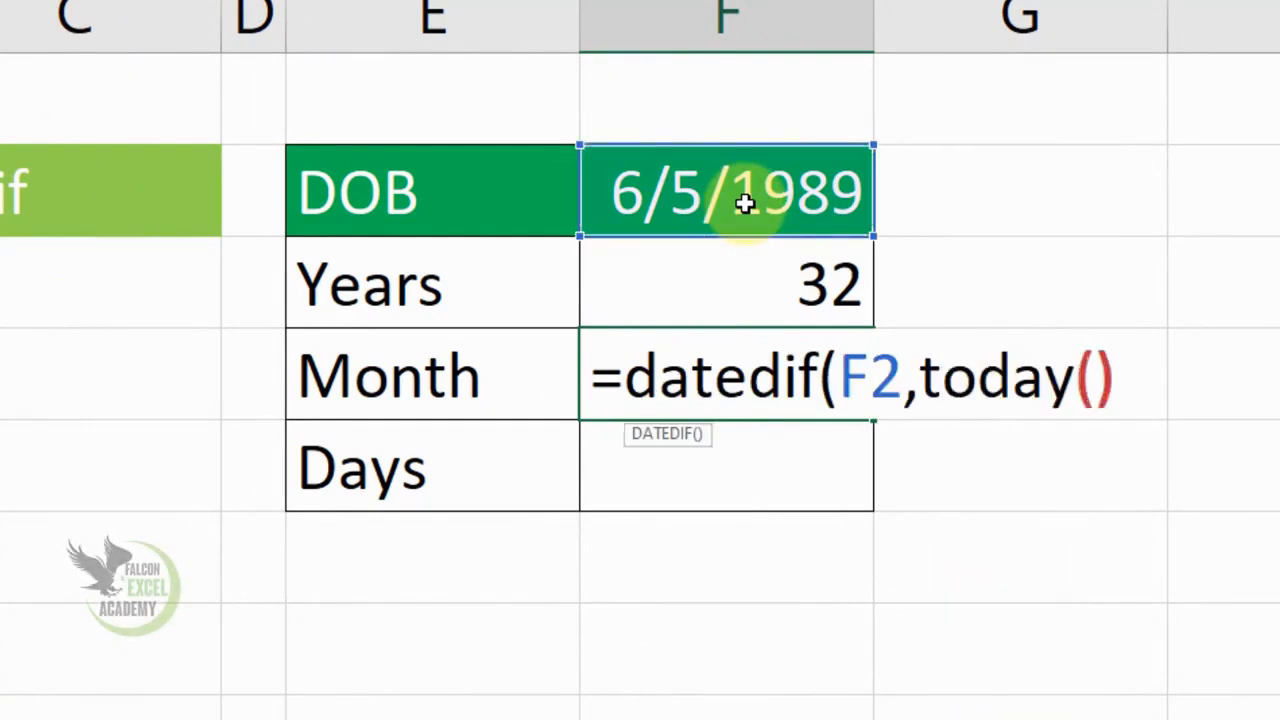
text("YM)
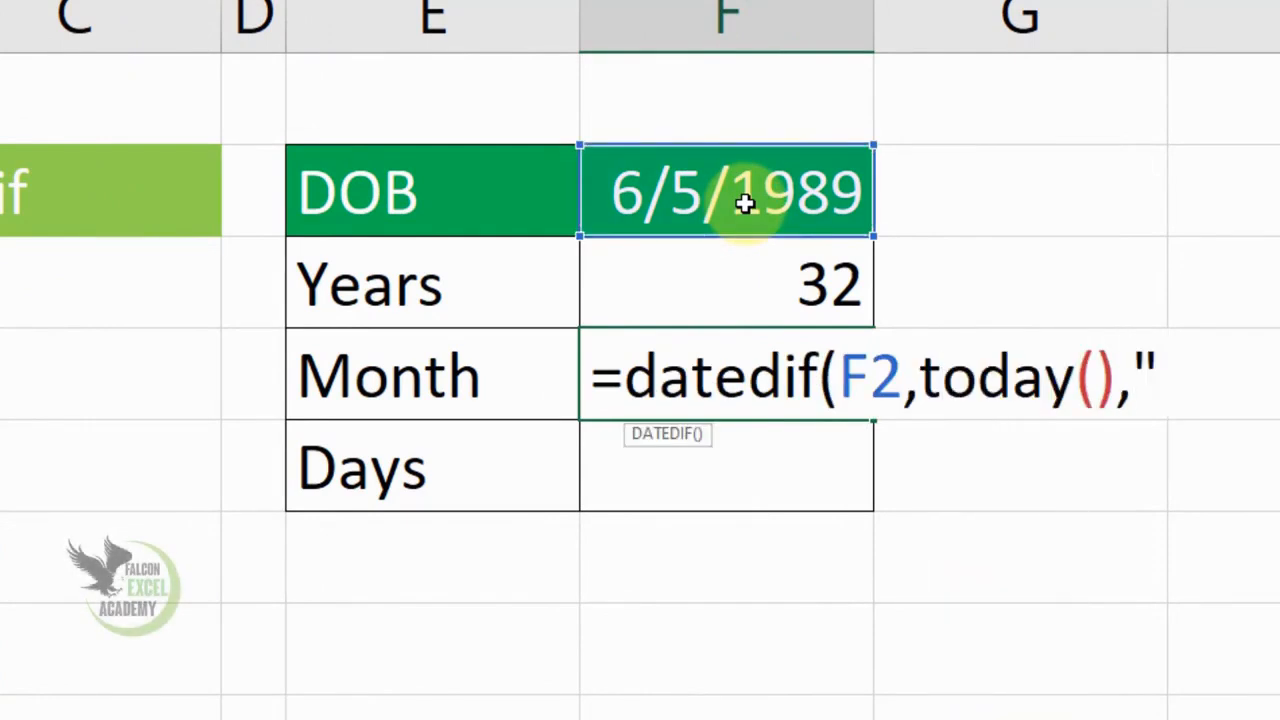
text("))
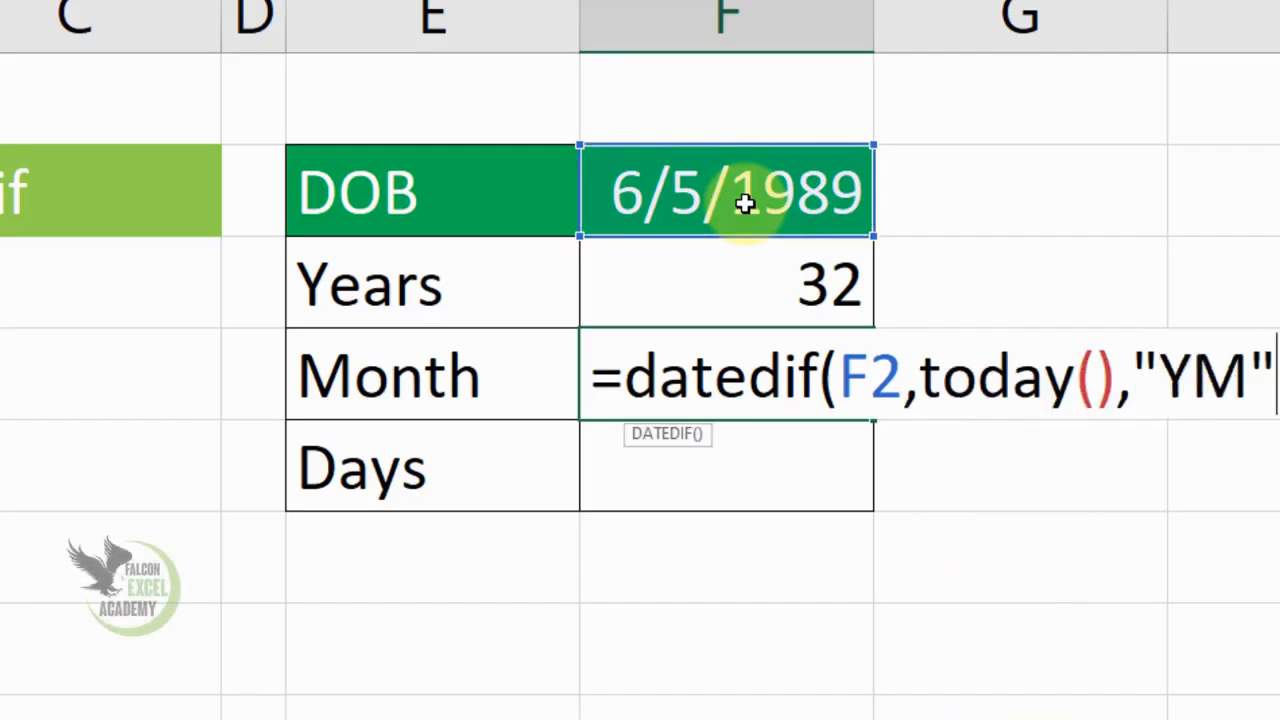
key(Return)
key(Up)
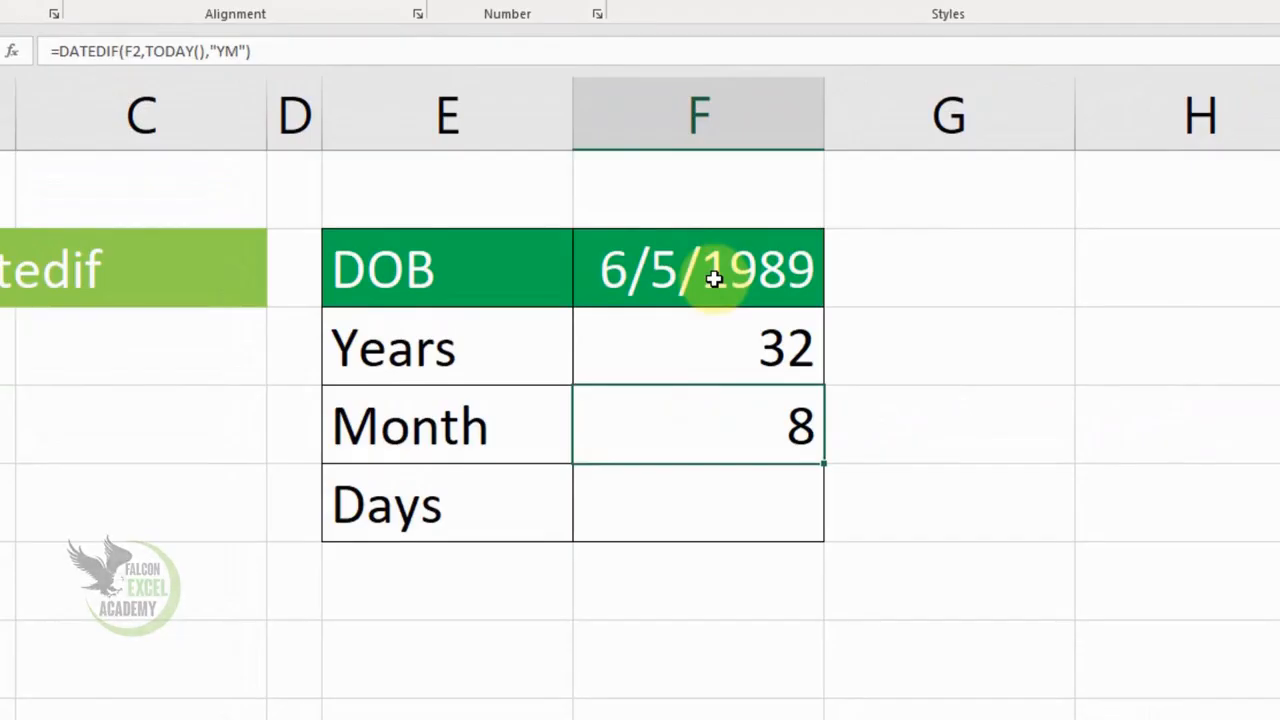
Calculate the remaining days in F5 with the formula =DATEDIF(F2,TODAY(),"MD").
key(Down)
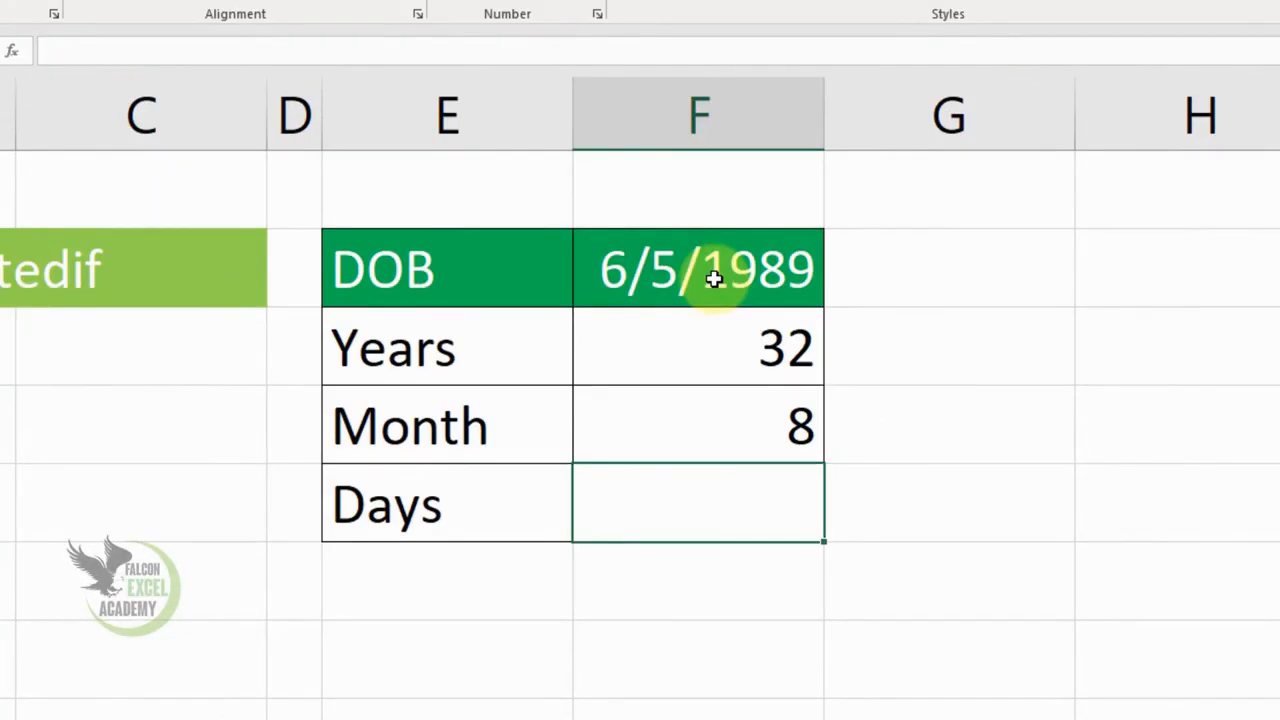
text(=datedif)
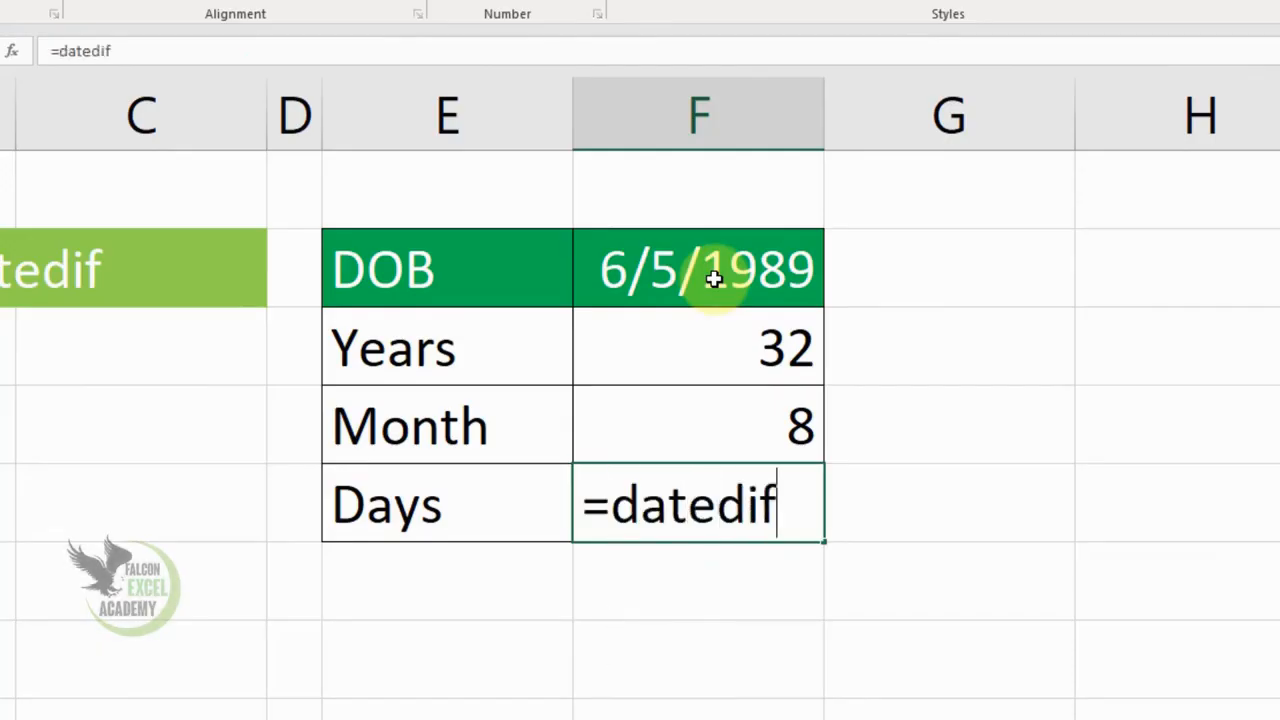
text(()
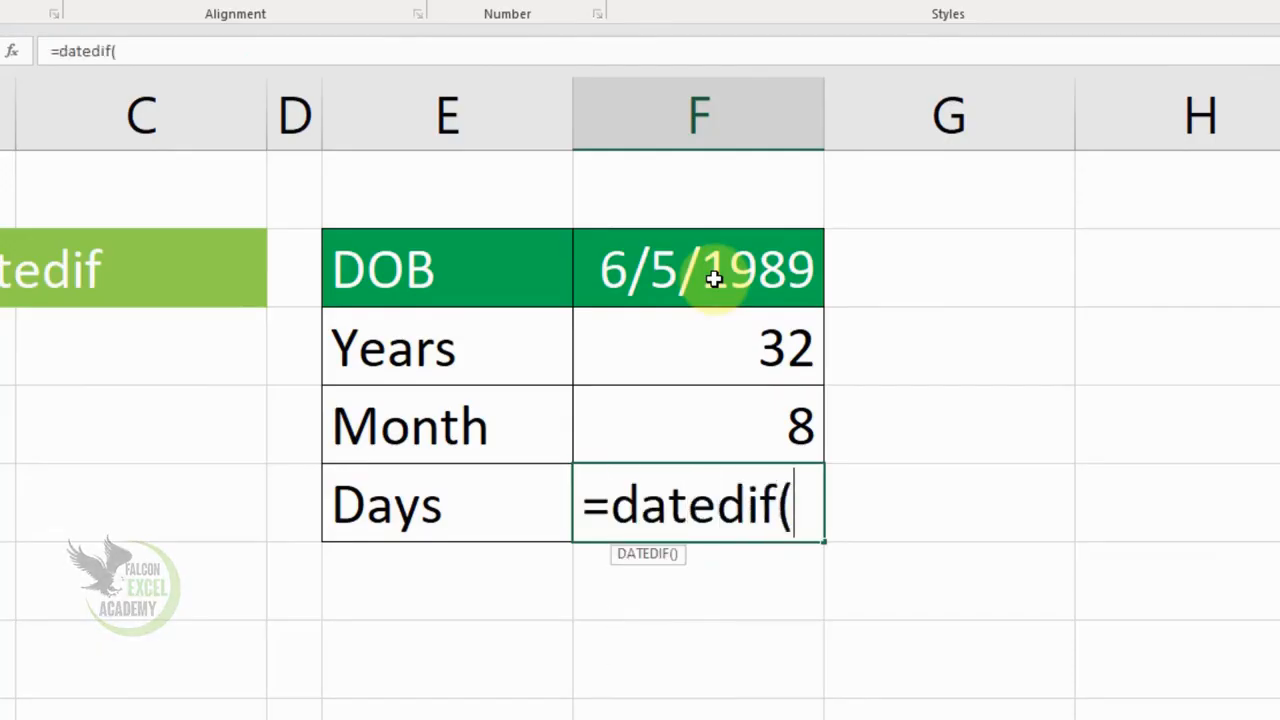
click(748, 286)
text(,today)
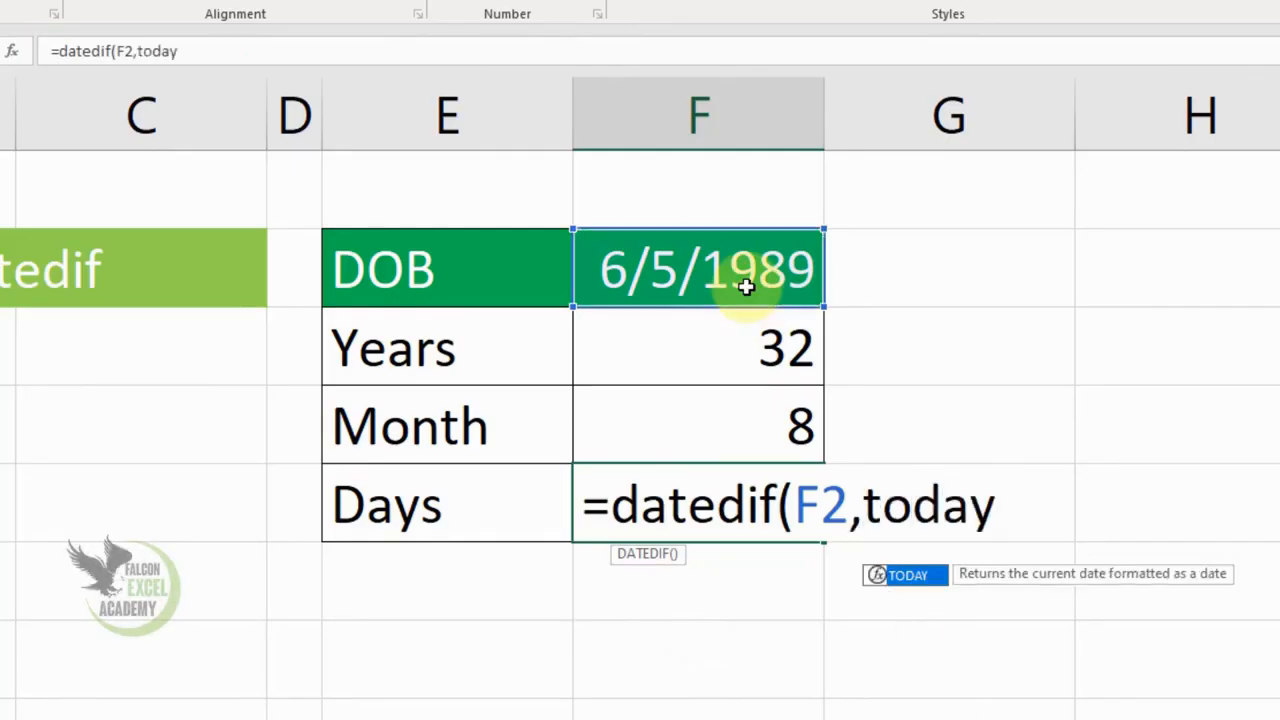
text(() )
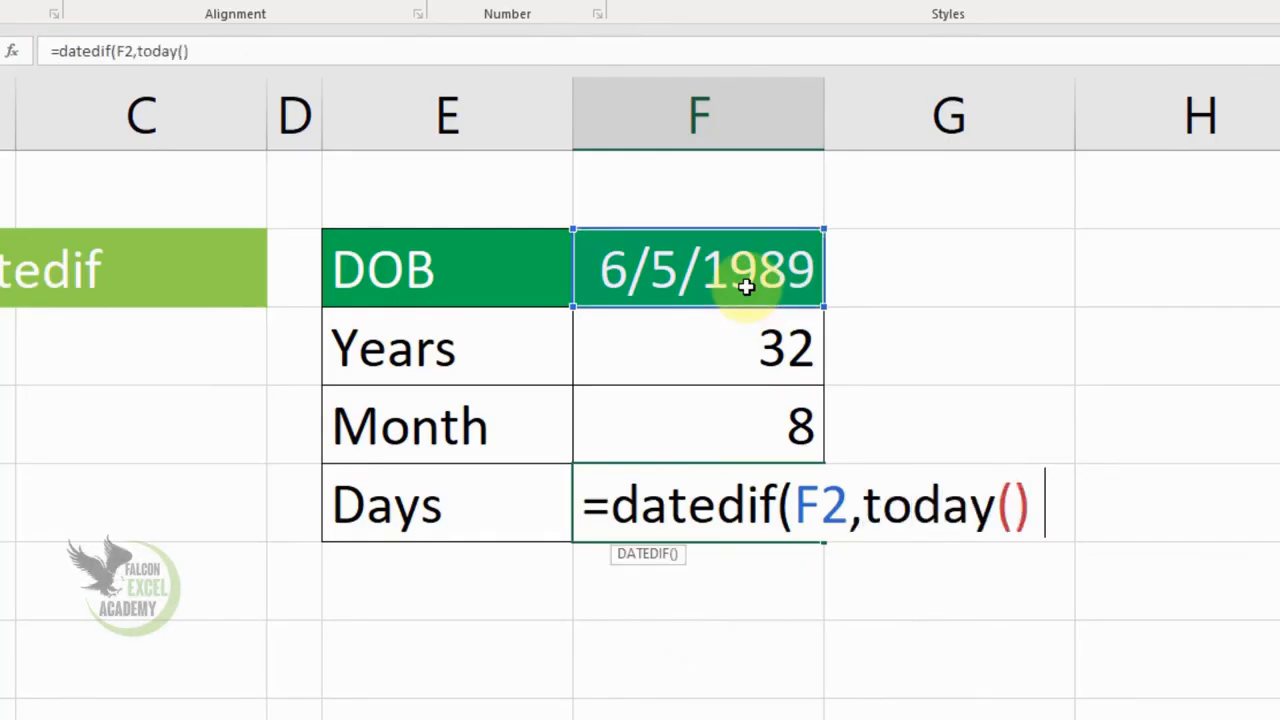
text(,"    )
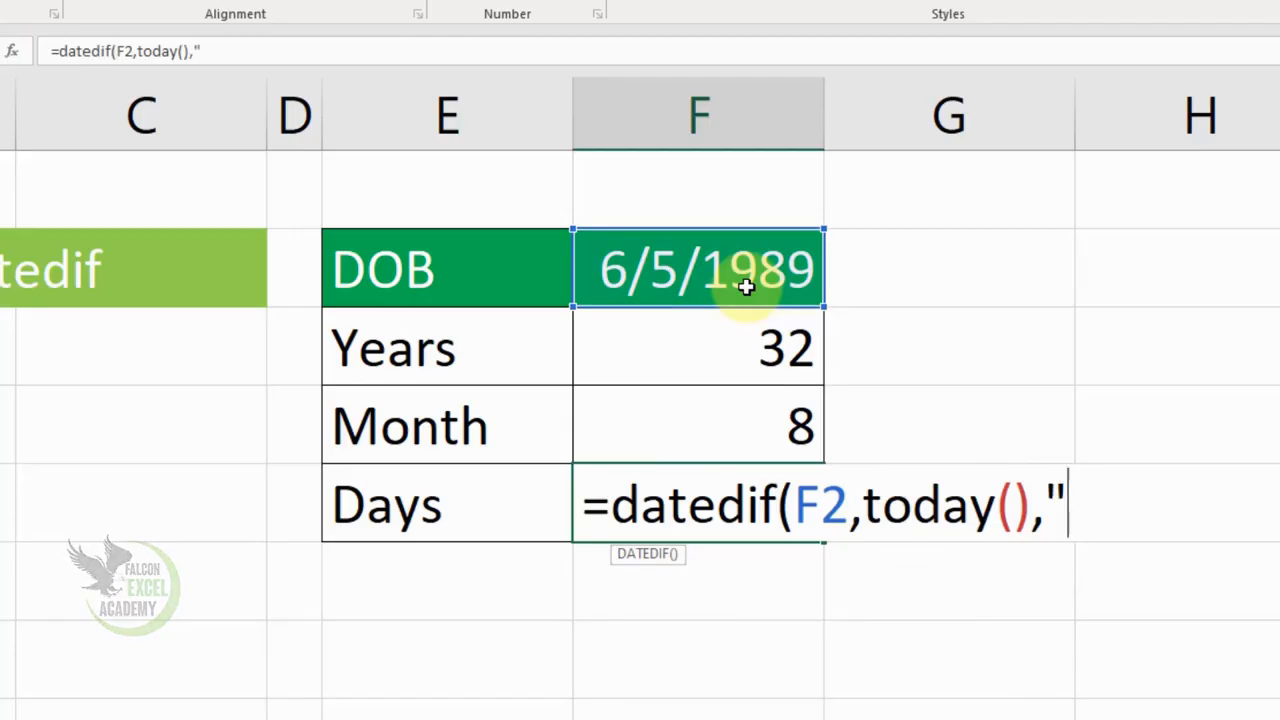
text(MD)
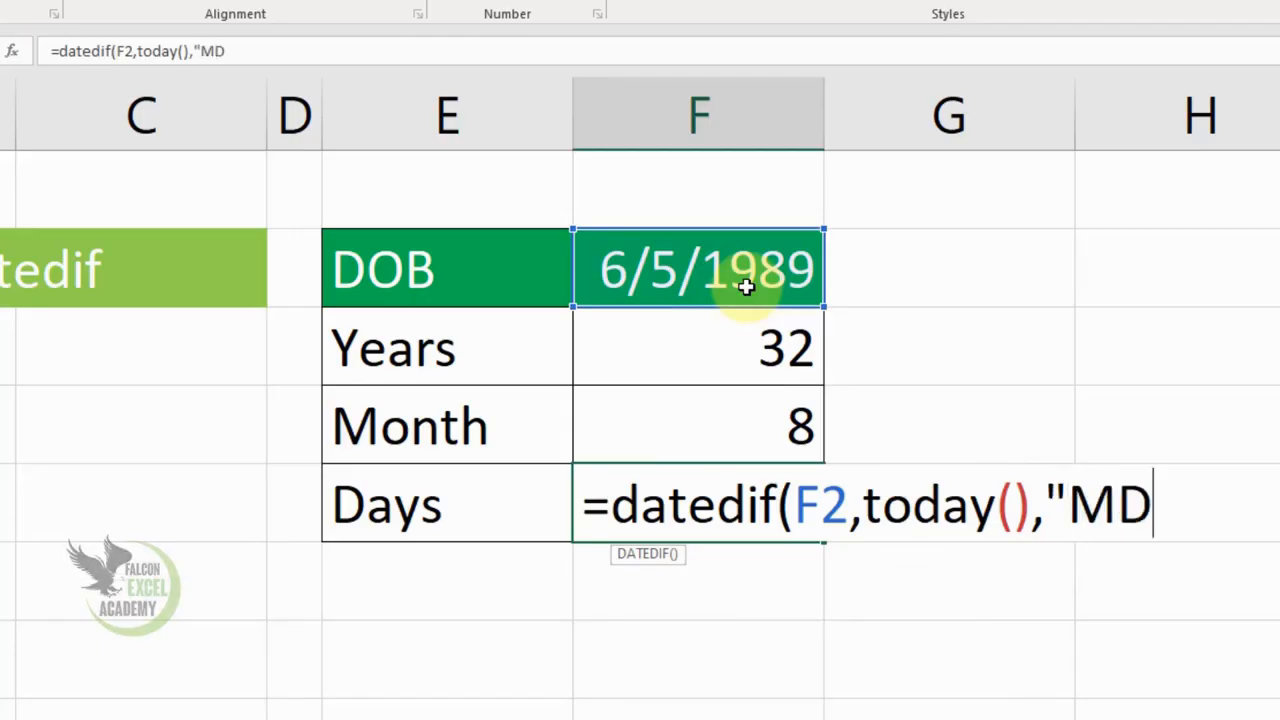
text("))
key(ctrl+Return)
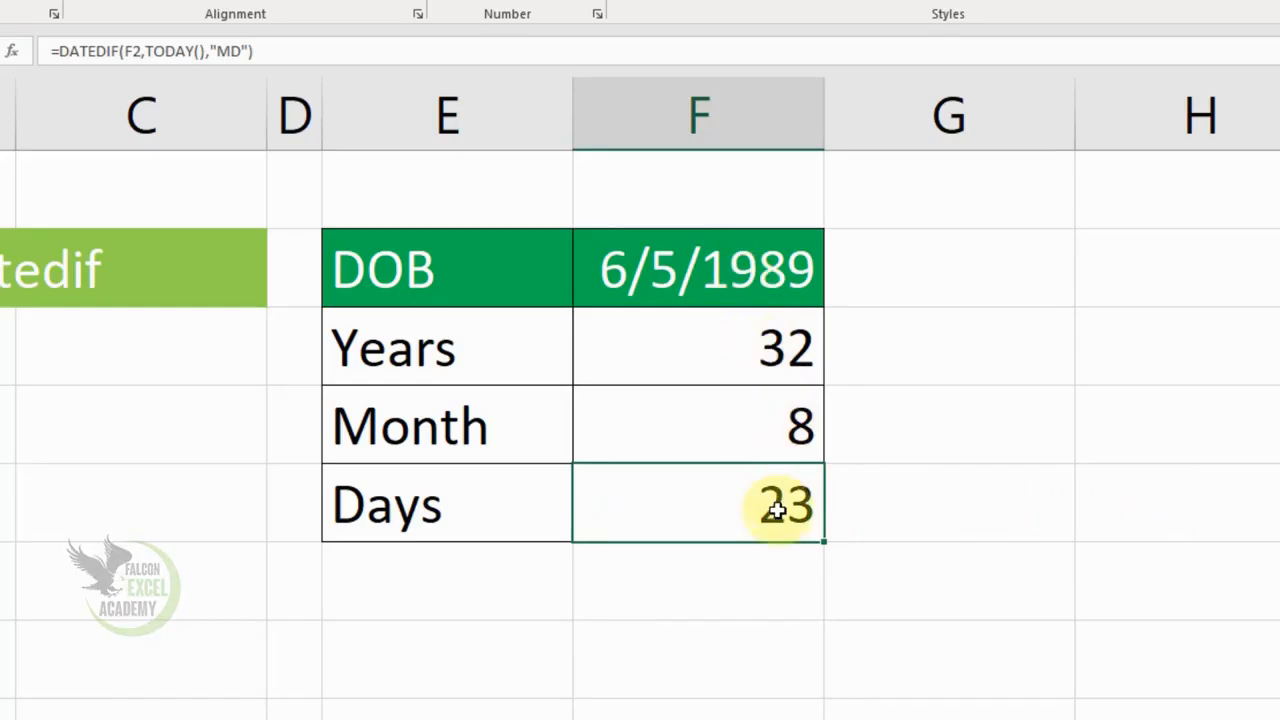
Test the age formulas by replacing the date of birth in F2 with a different one.
click(777, 265)
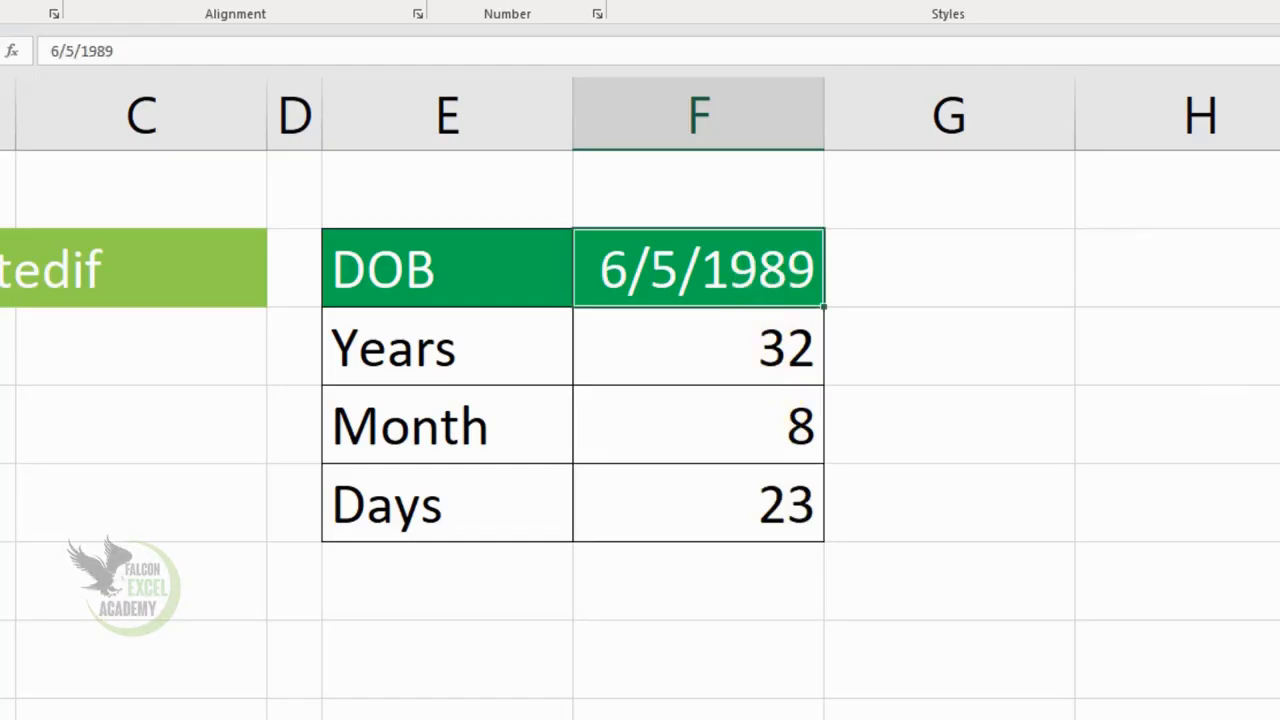
text(03-0)
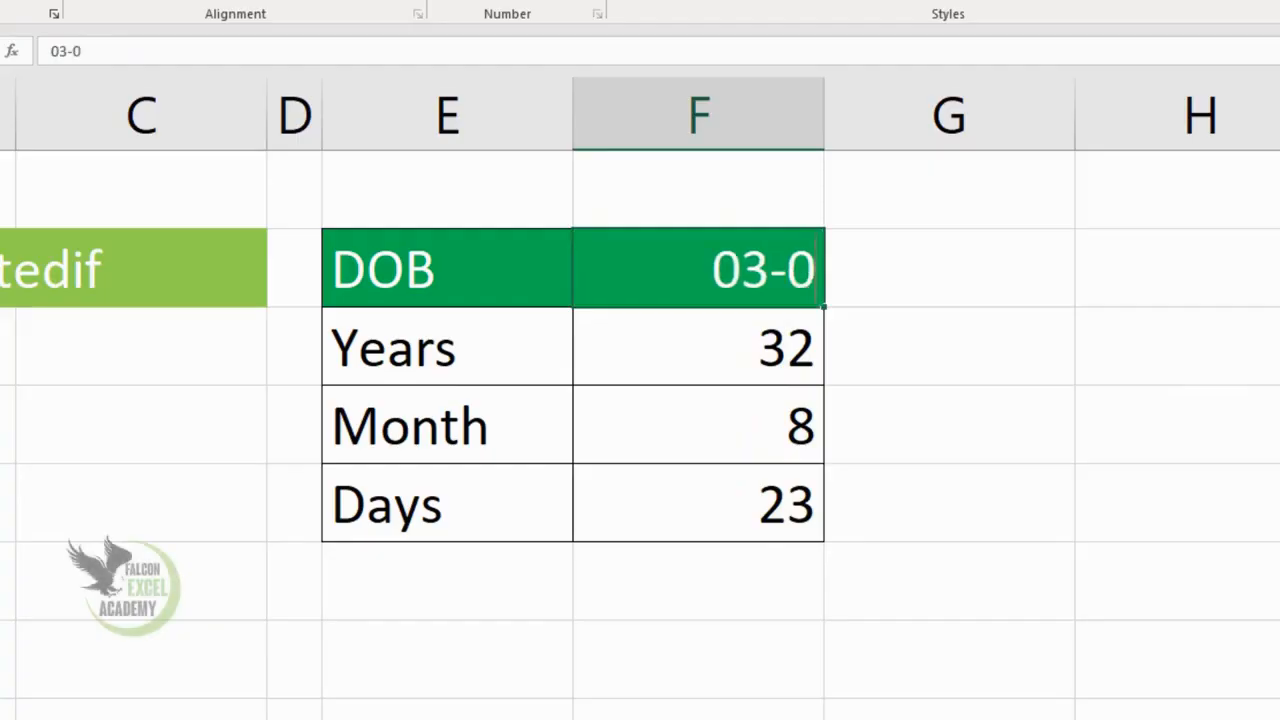
text(9-1999)
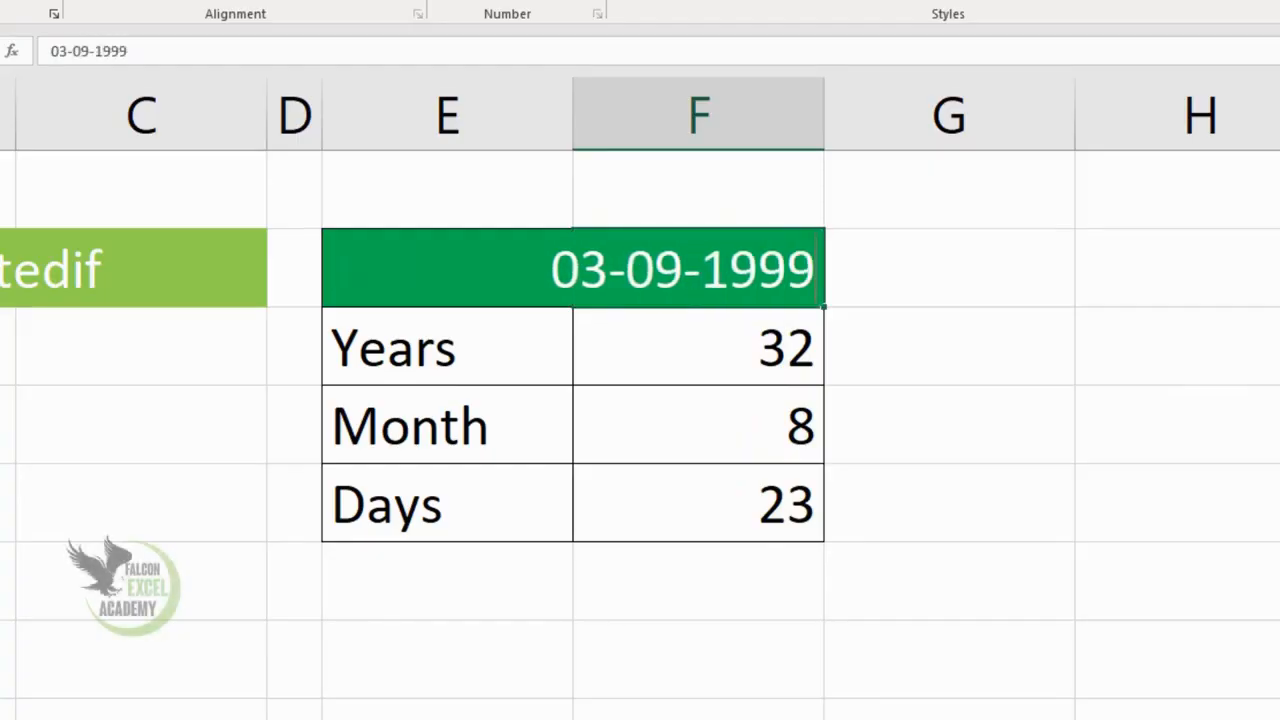
key(Return)
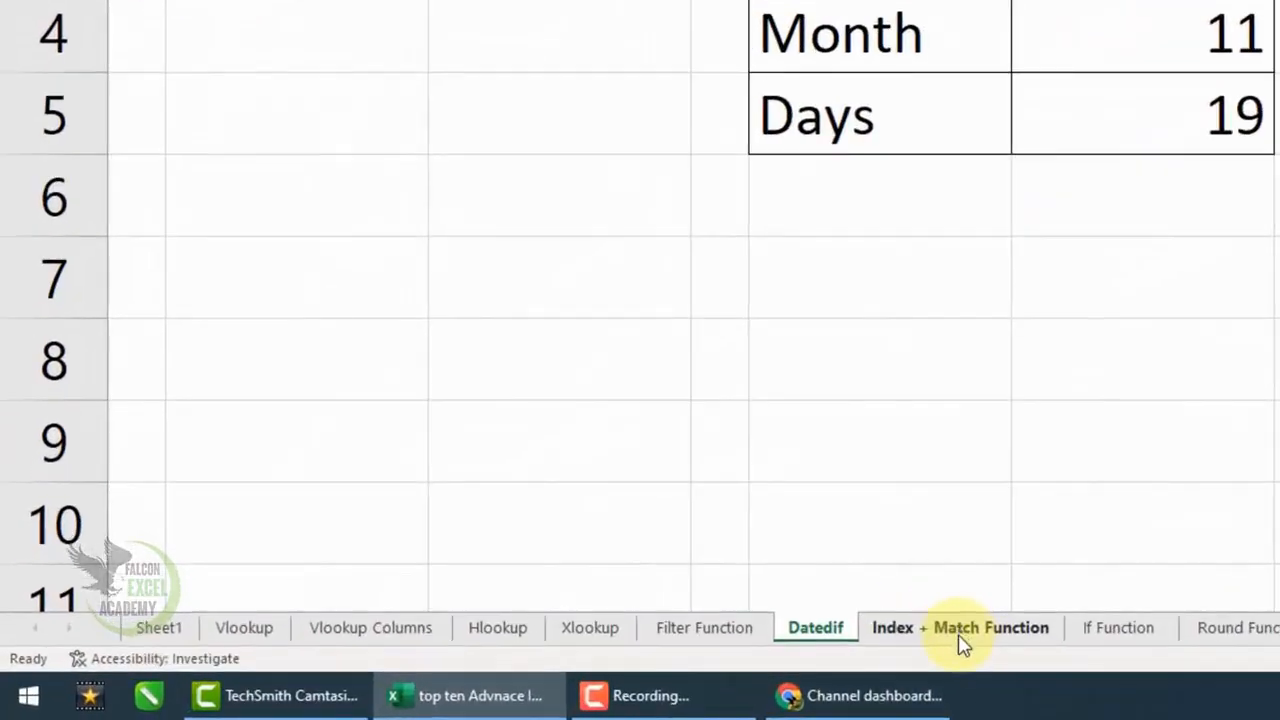
Open the Index + Match Function sheet containing the student table and the course lookup.
click(958, 632)
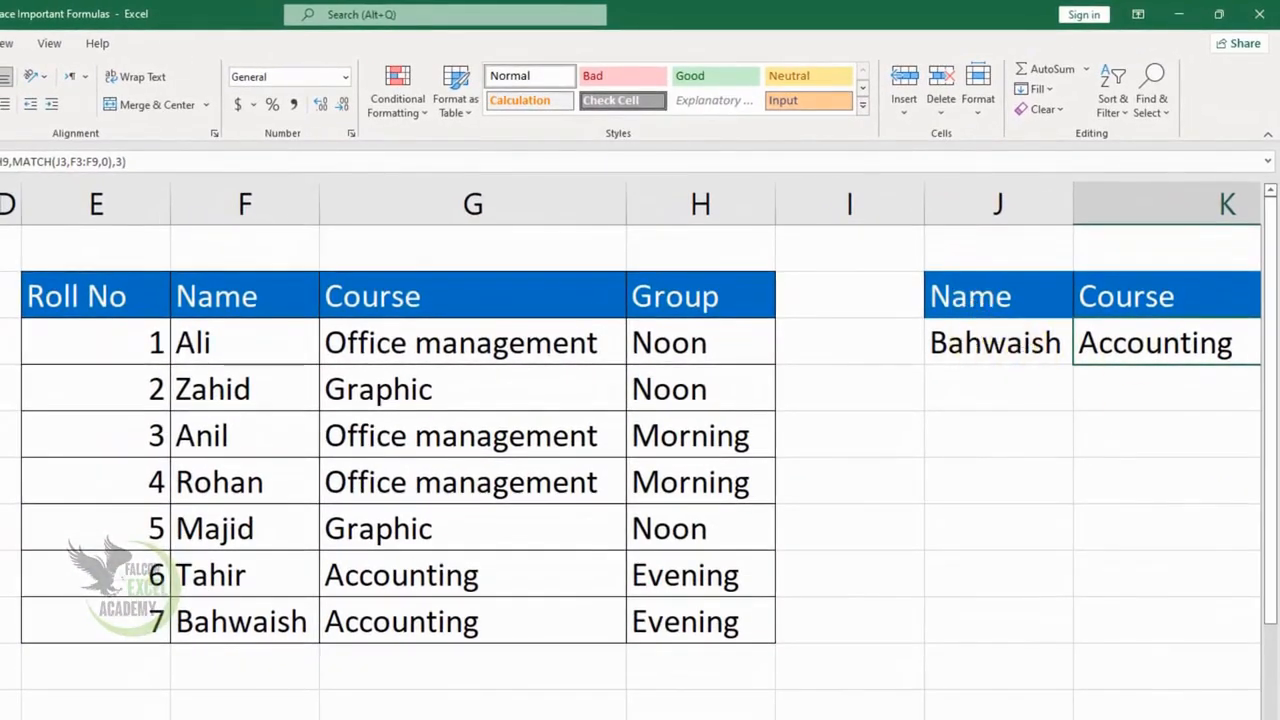
scroll(640, 450, right, 3)
scroll(815, 453, left, 3)
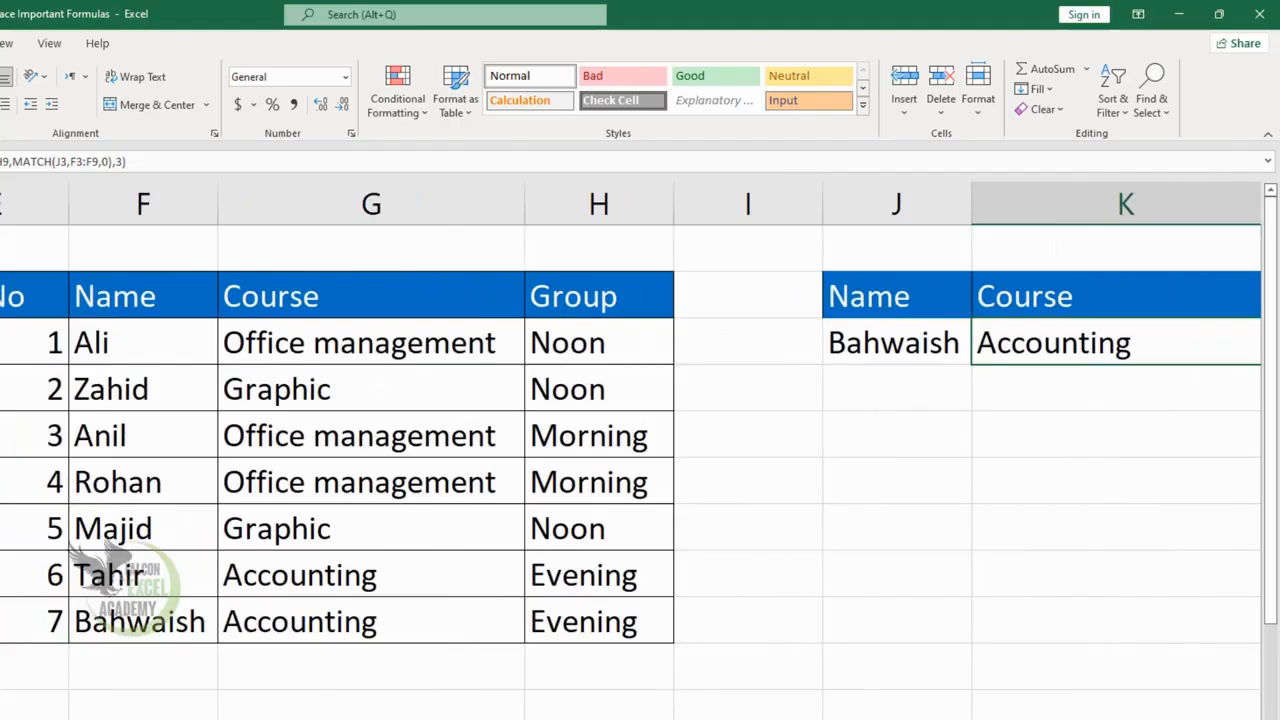
Test the existing course and group lookup by choosing several different students in the name dropdown in J3.
scroll(815, 453, right, 3)
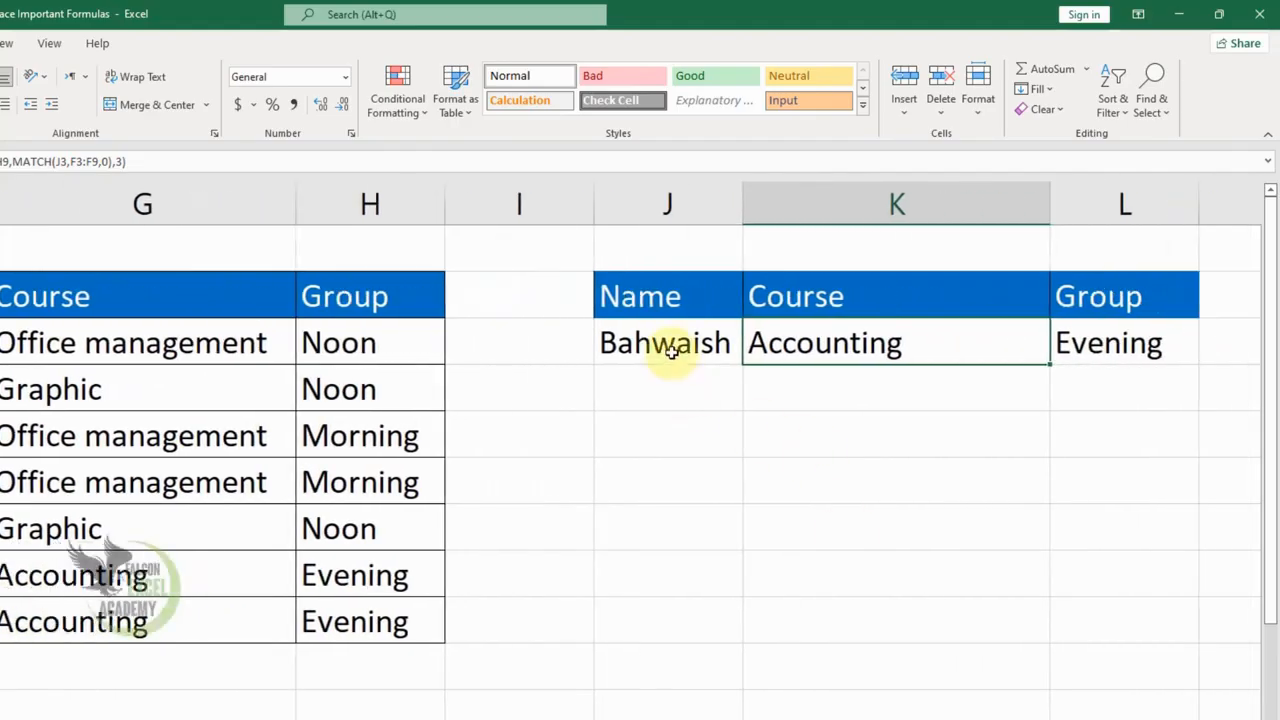
click(625, 338)
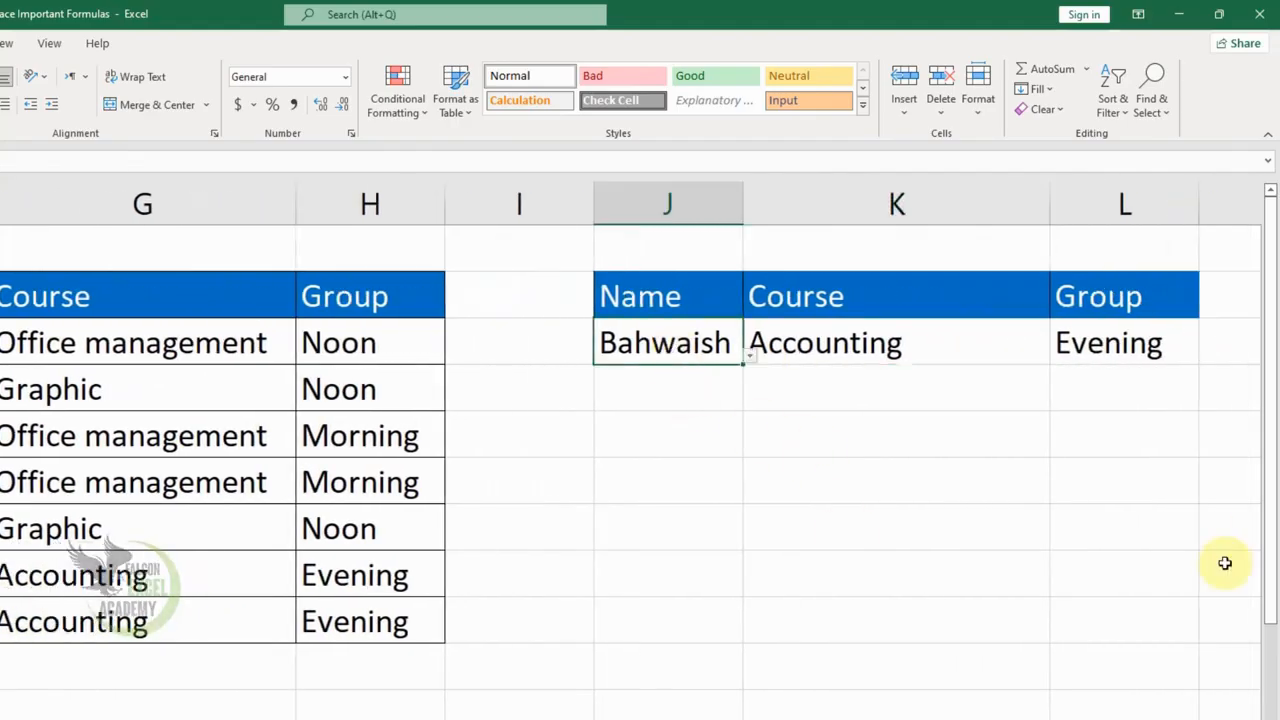
click(751, 354)
click(586, 440)
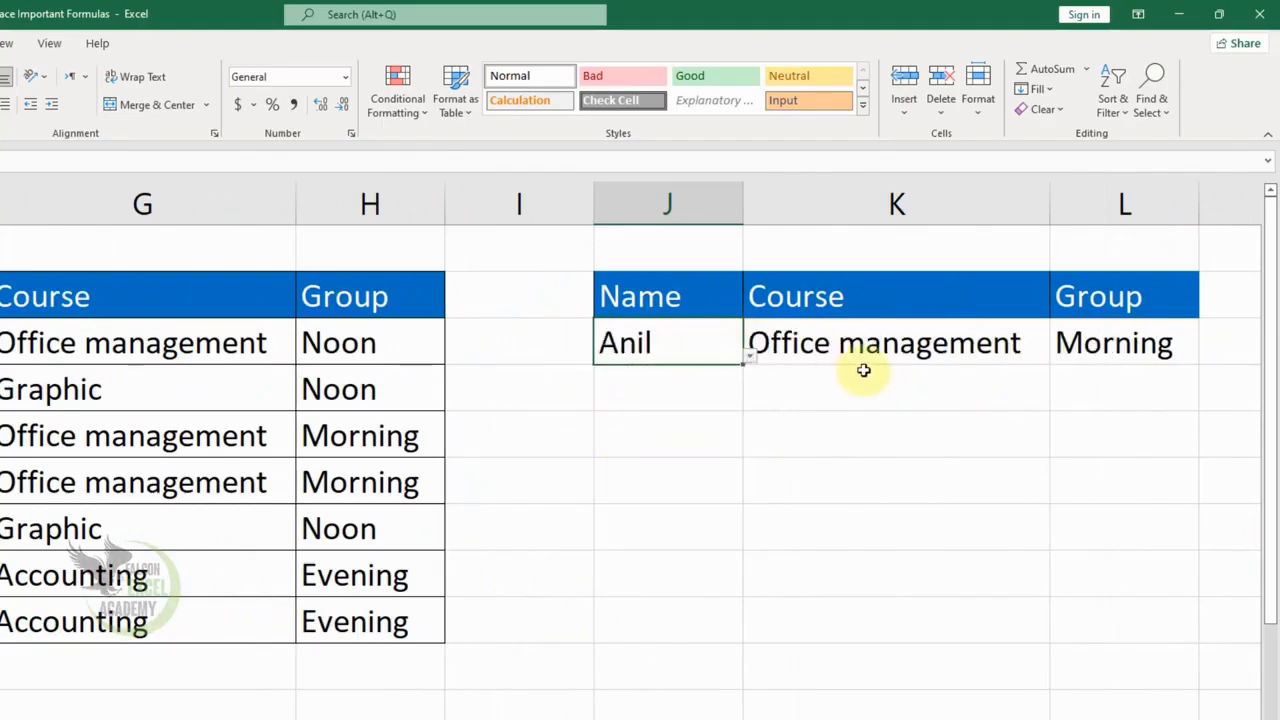
click(750, 355)
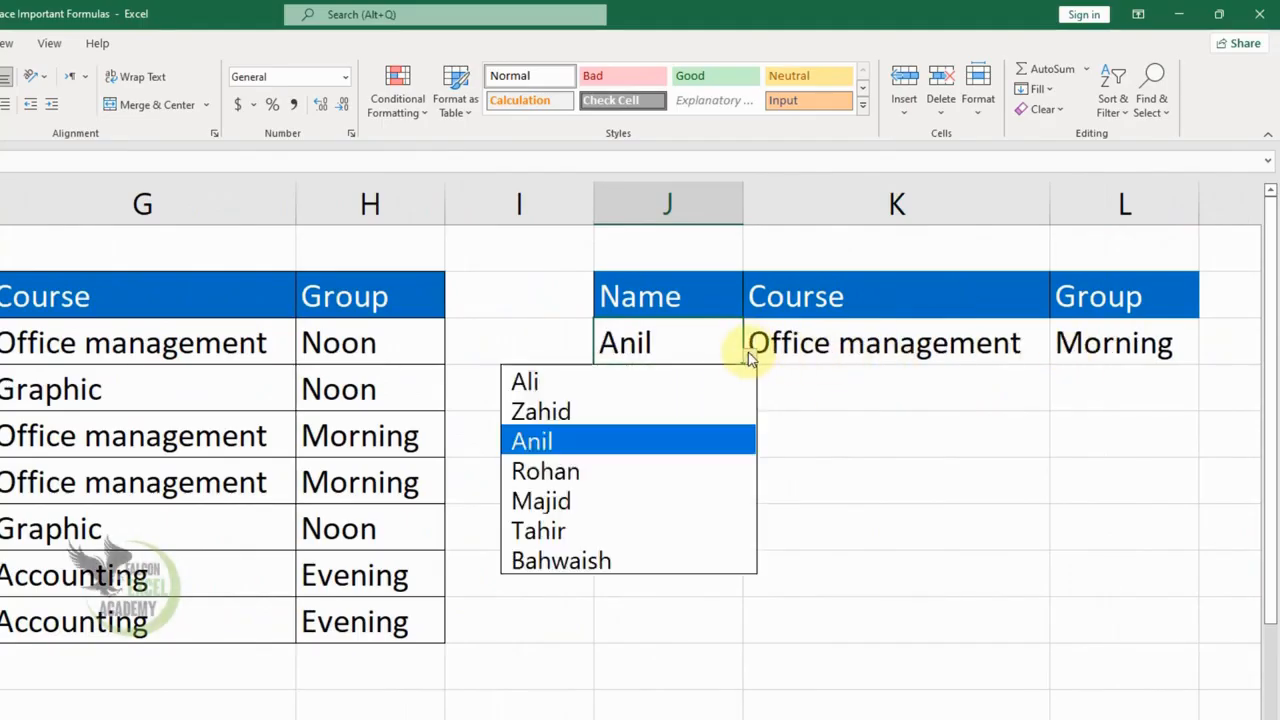
click(630, 403)
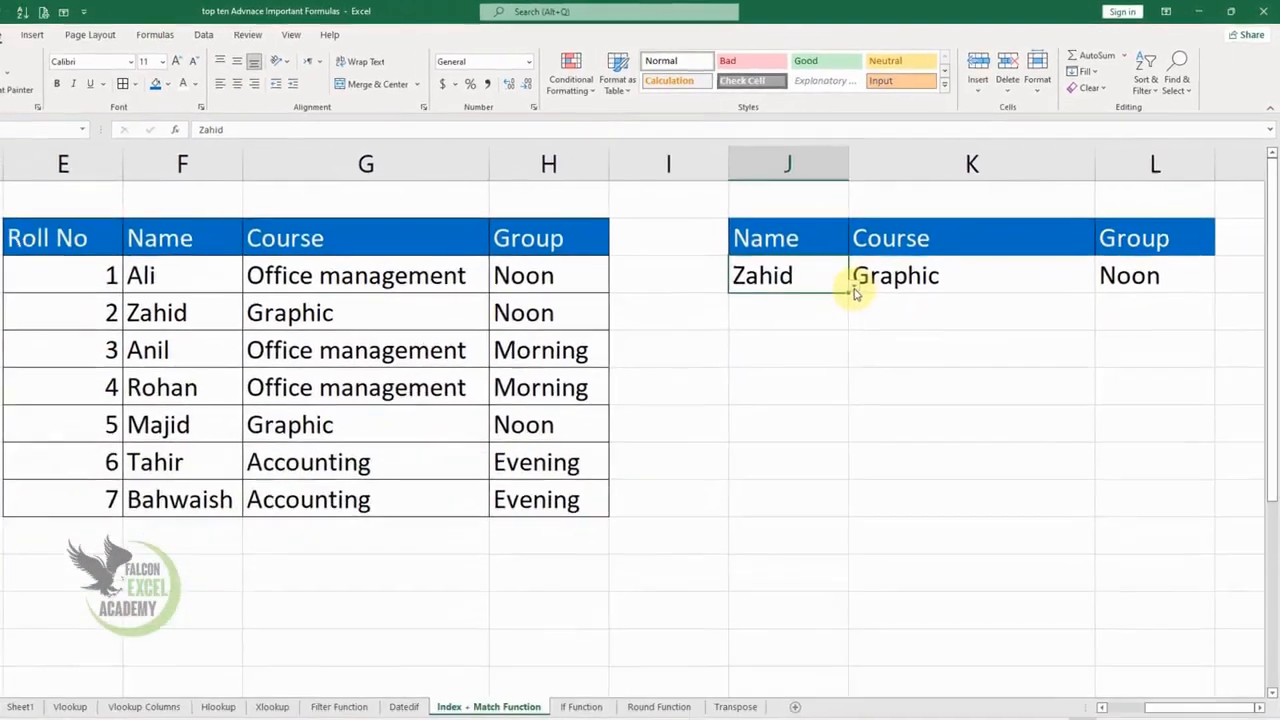
click(750, 356)
click(754, 404)
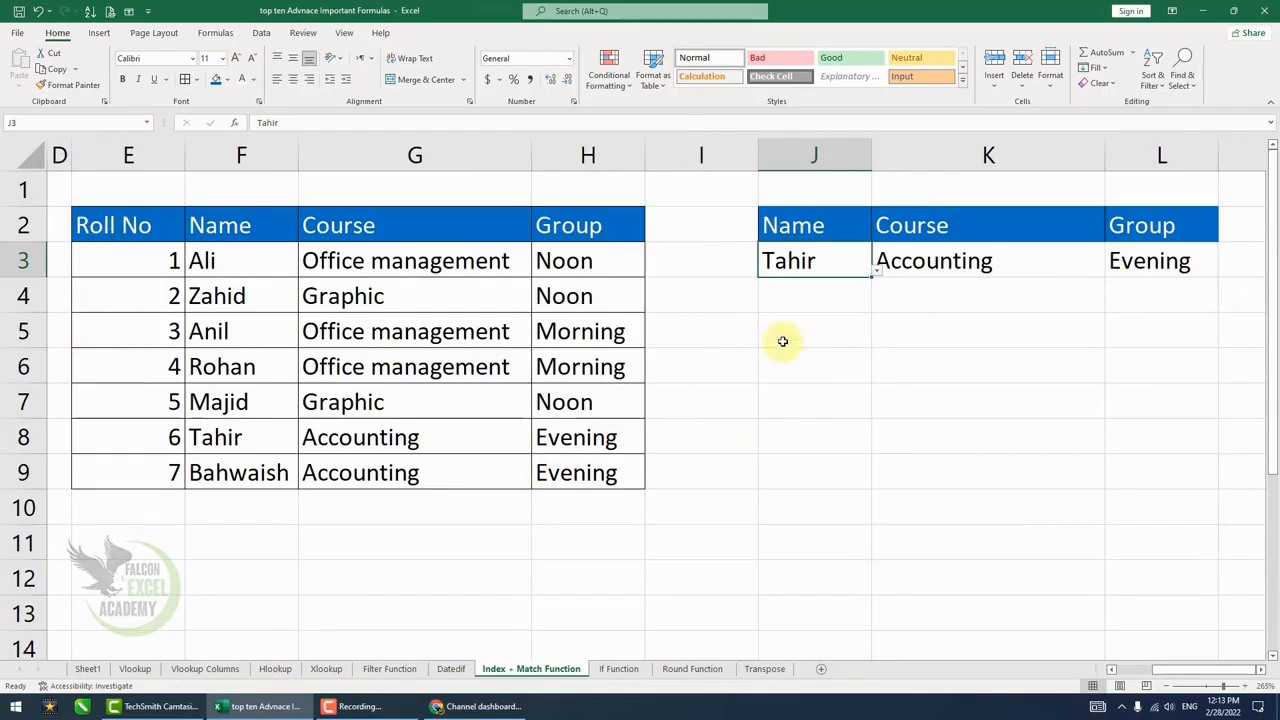
Add a List data validation to J4 with source =$F$3:$F$9 and choose a student from its dropdown.
click(846, 302)
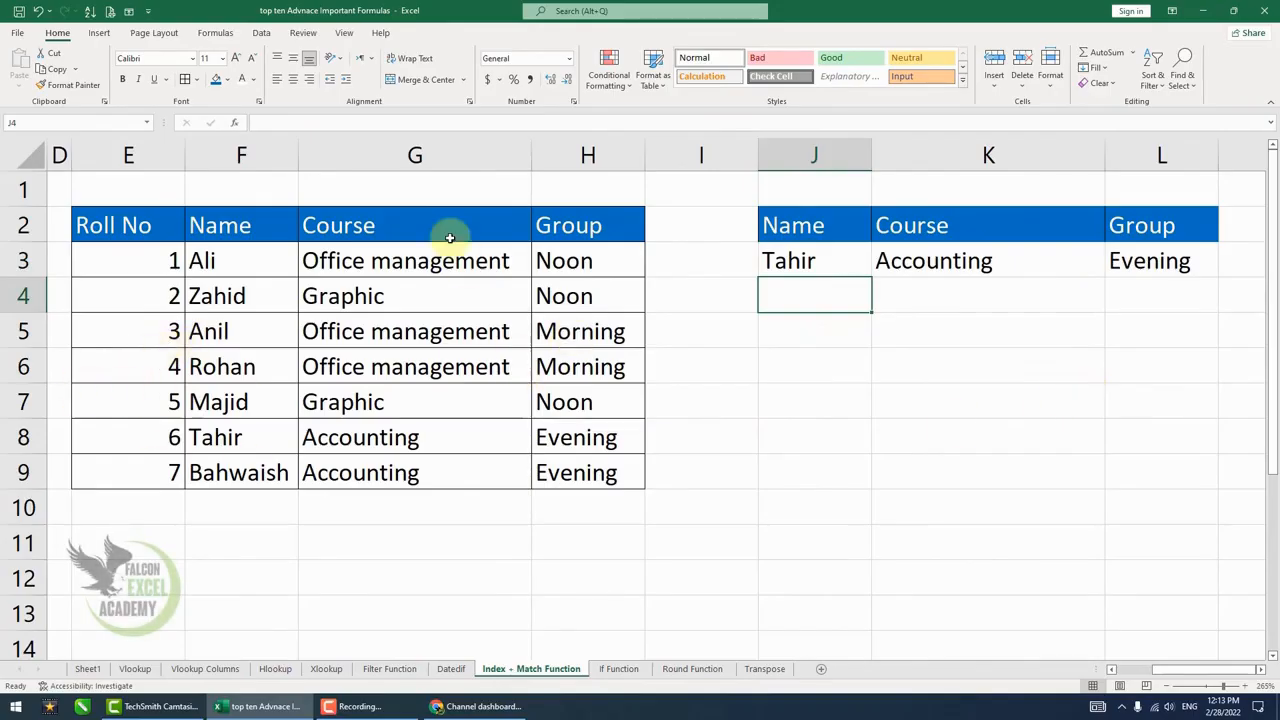
click(261, 33)
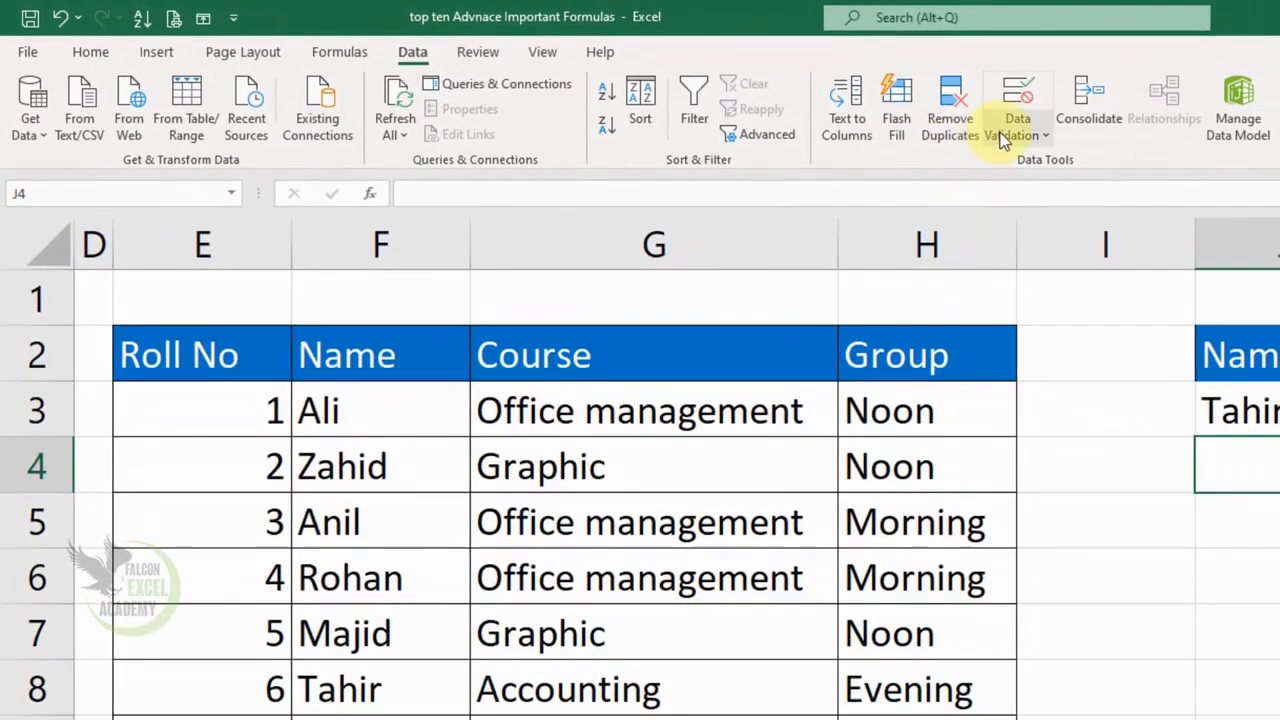
click(1005, 138)
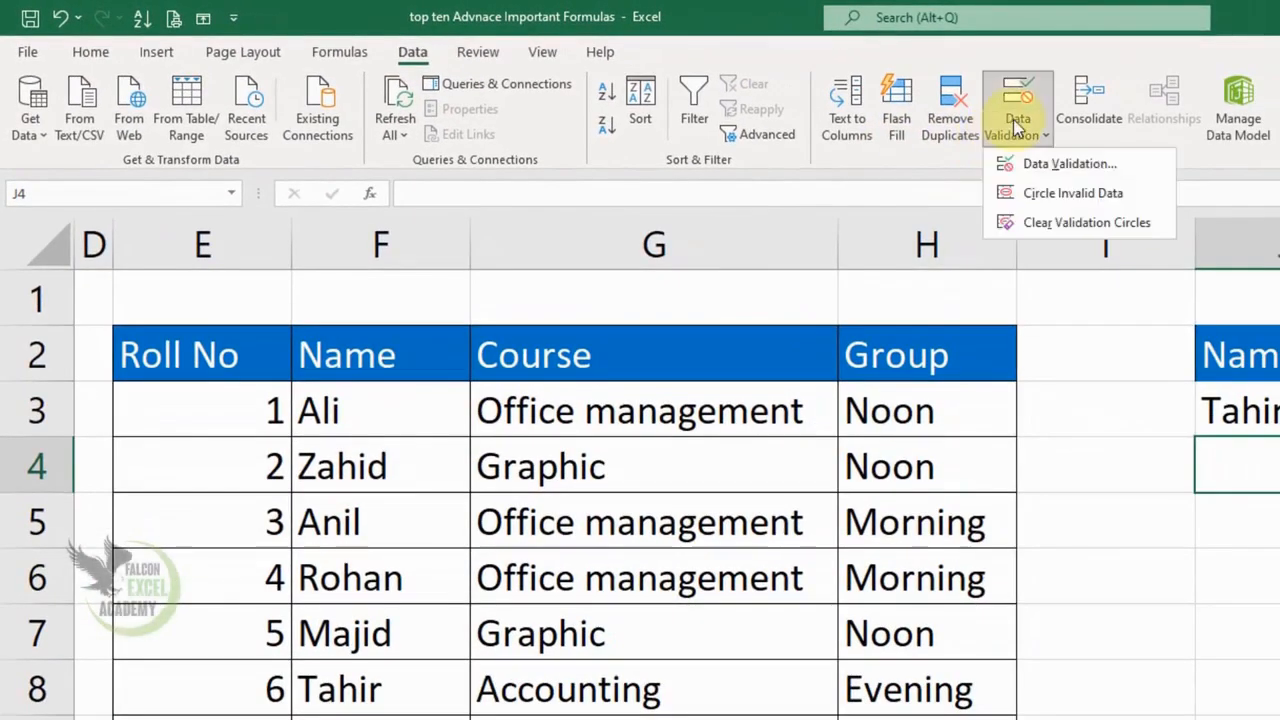
click(1050, 165)
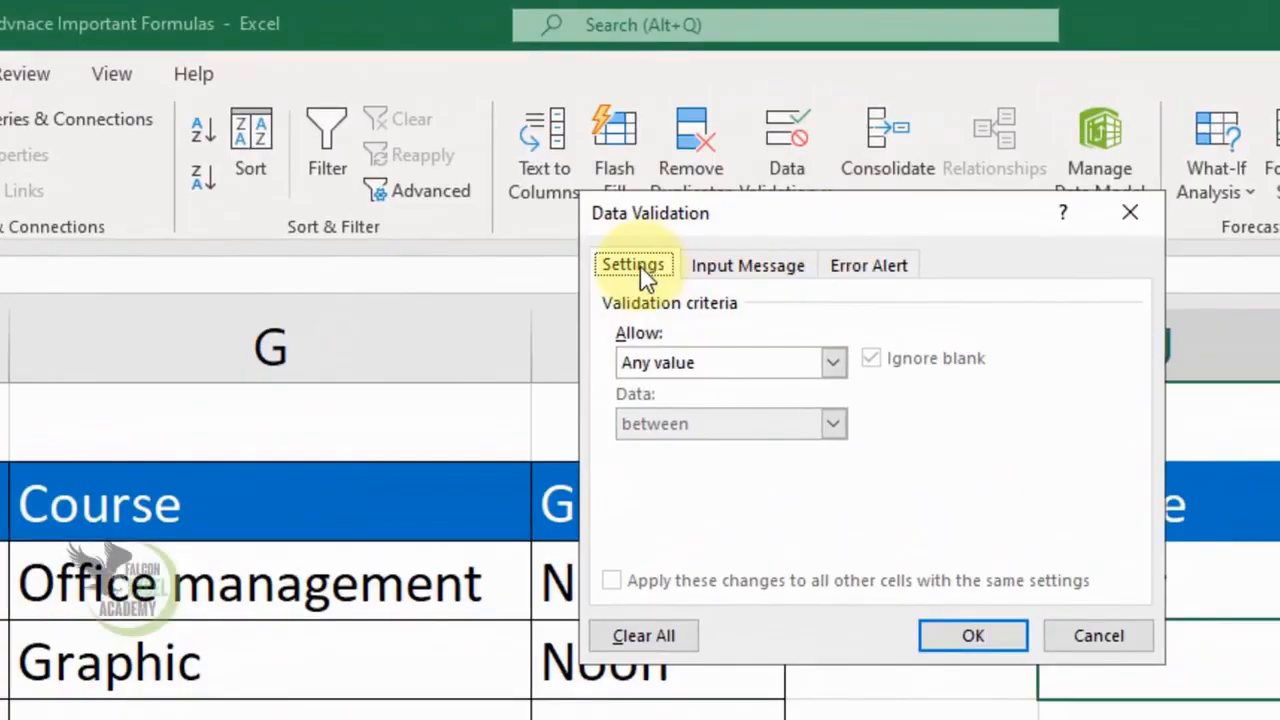
click(703, 366)
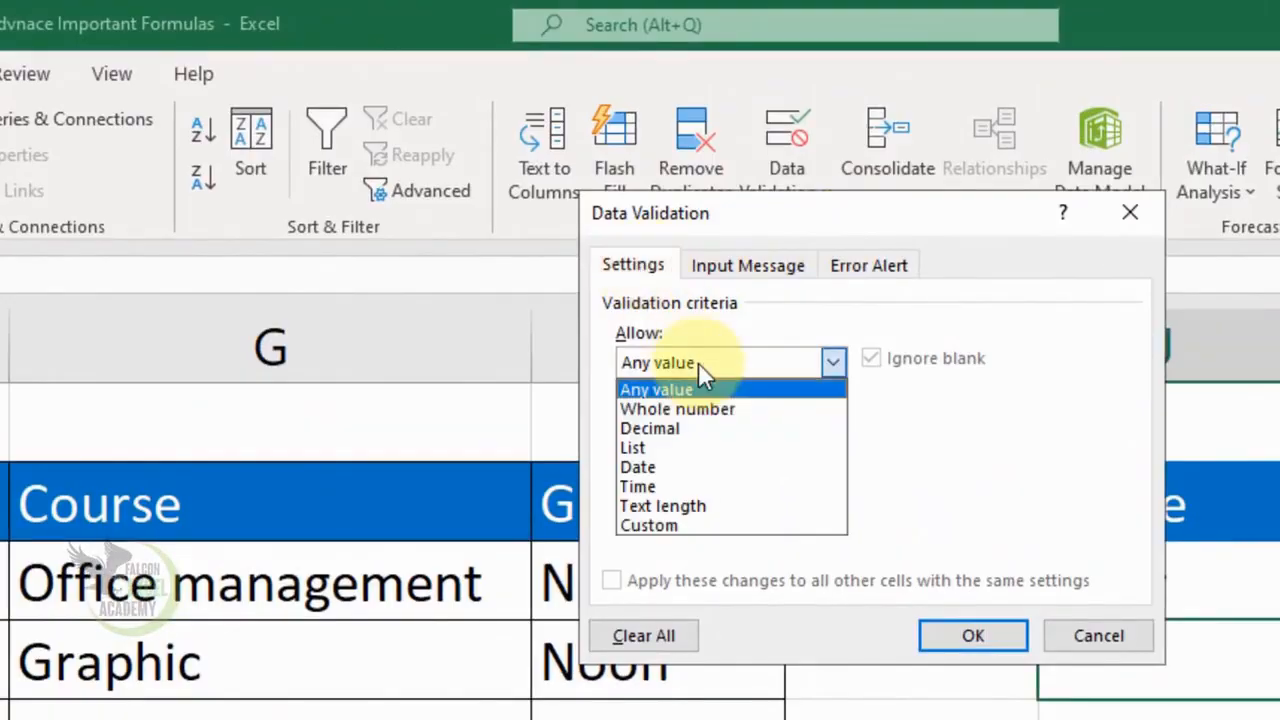
click(692, 446)
click(657, 482)
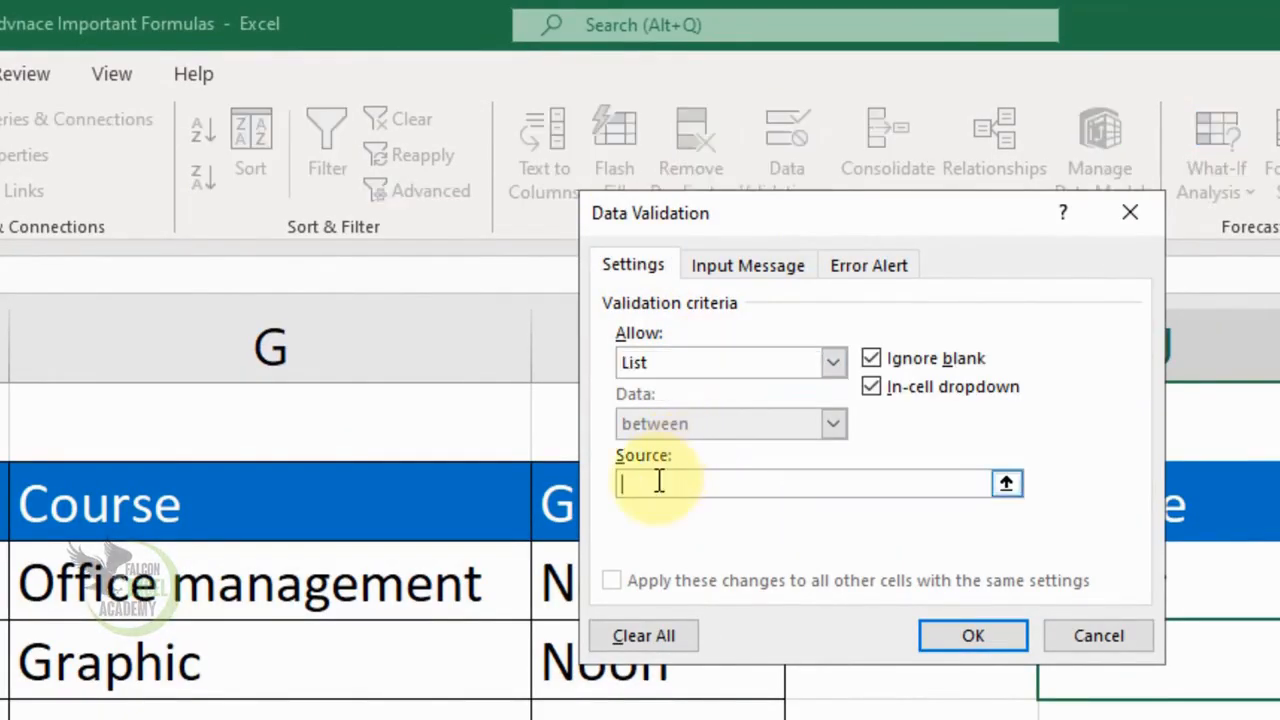
drag(290, 348, 315, 620)
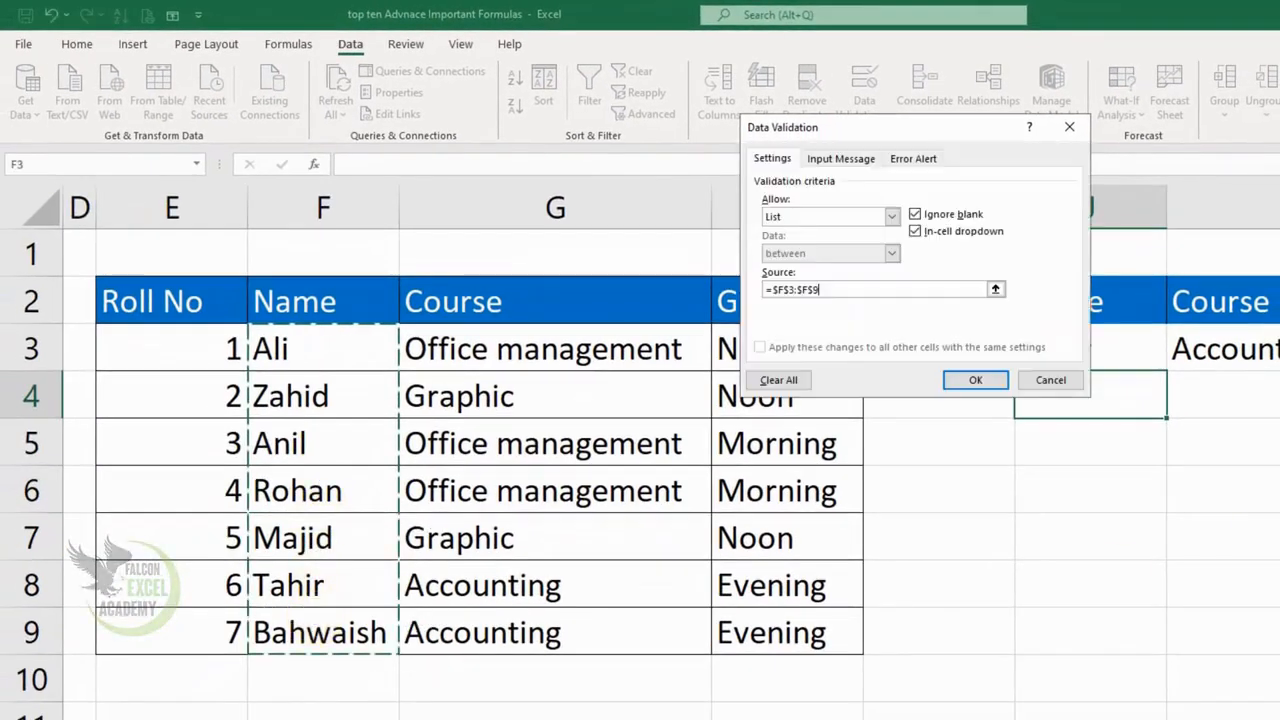
click(975, 380)
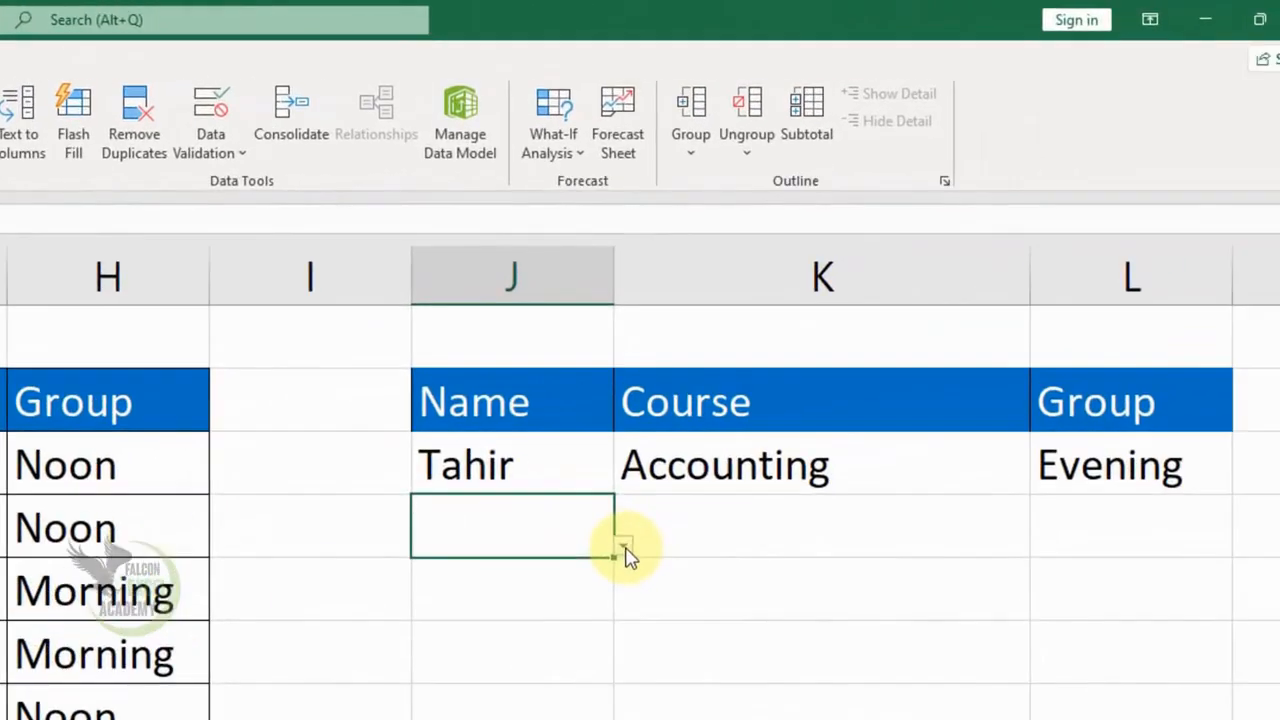
click(623, 549)
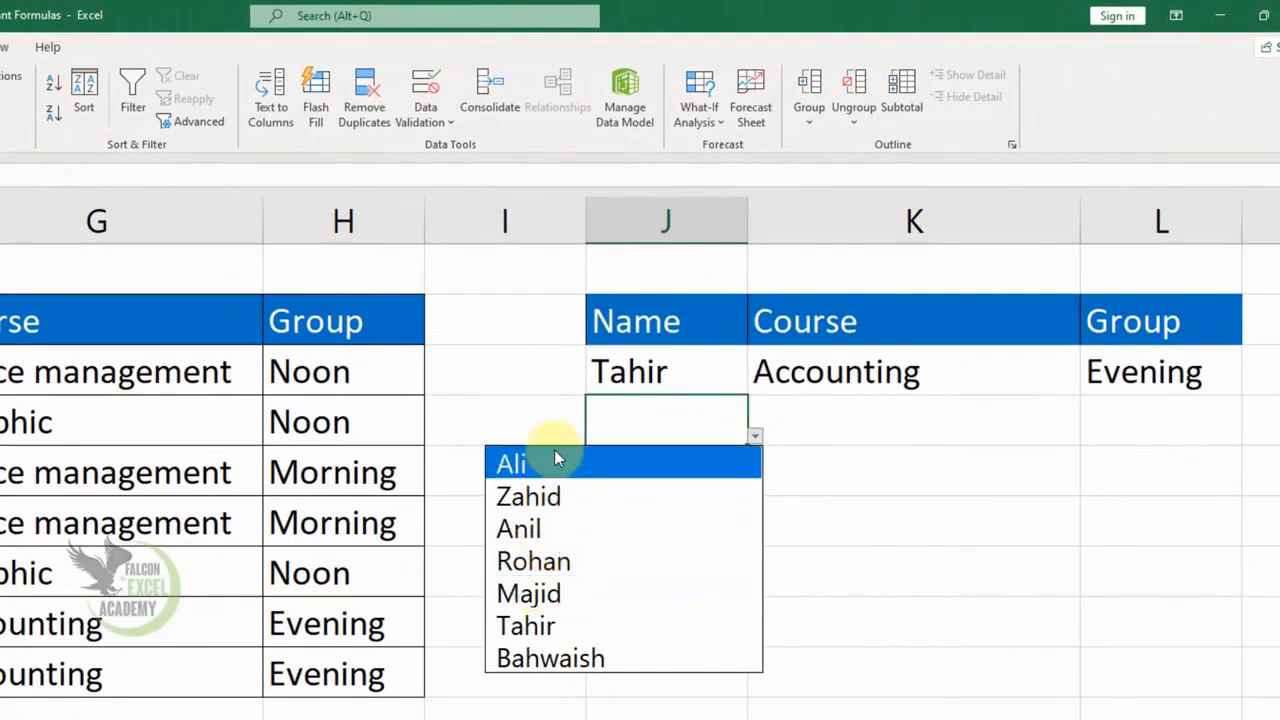
click(560, 561)
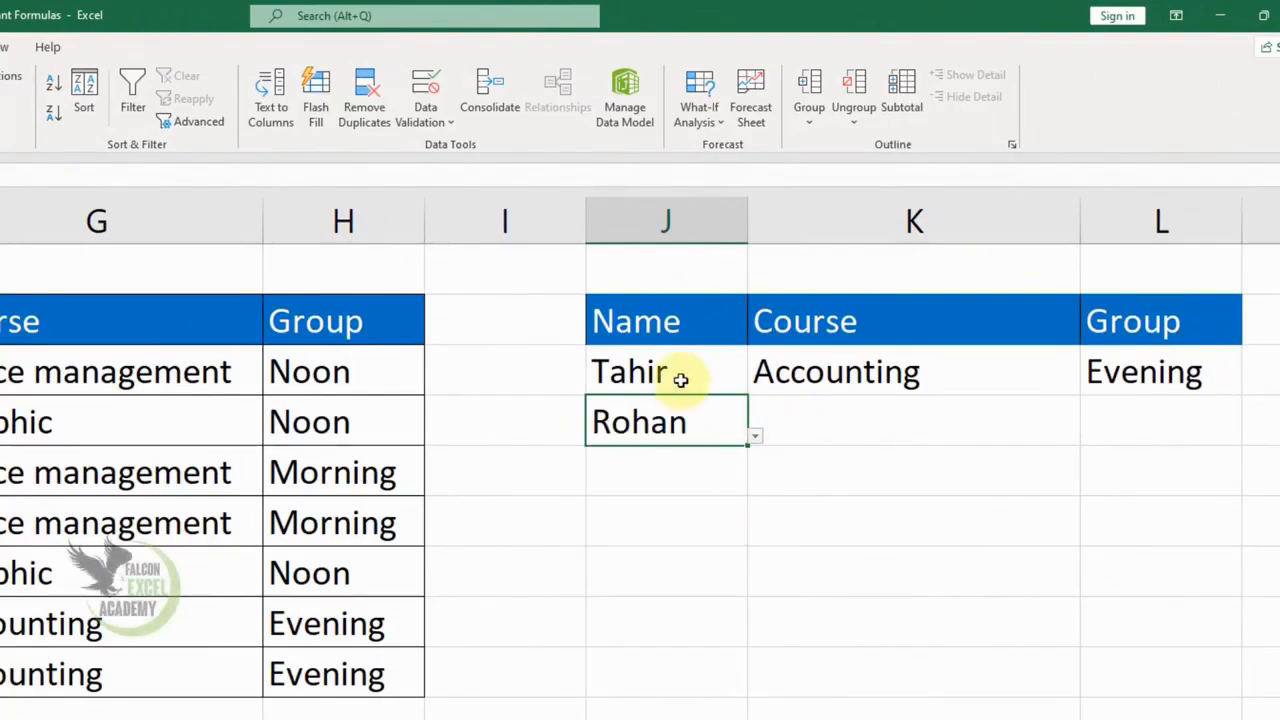
Clear the contents of J3:L3 and move the dropdown cell J4 up into J3.
drag(680, 379, 1097, 369)
right_click(983, 369)
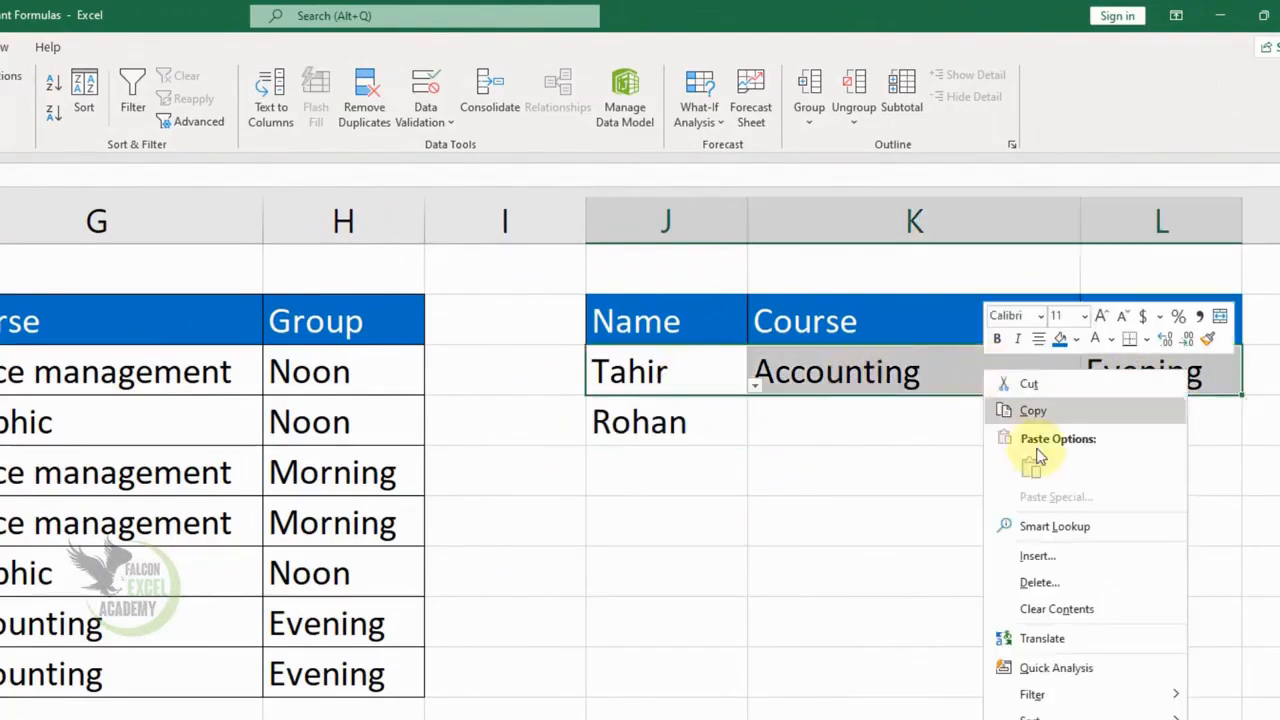
click(1050, 588)
click(1003, 663)
click(643, 425)
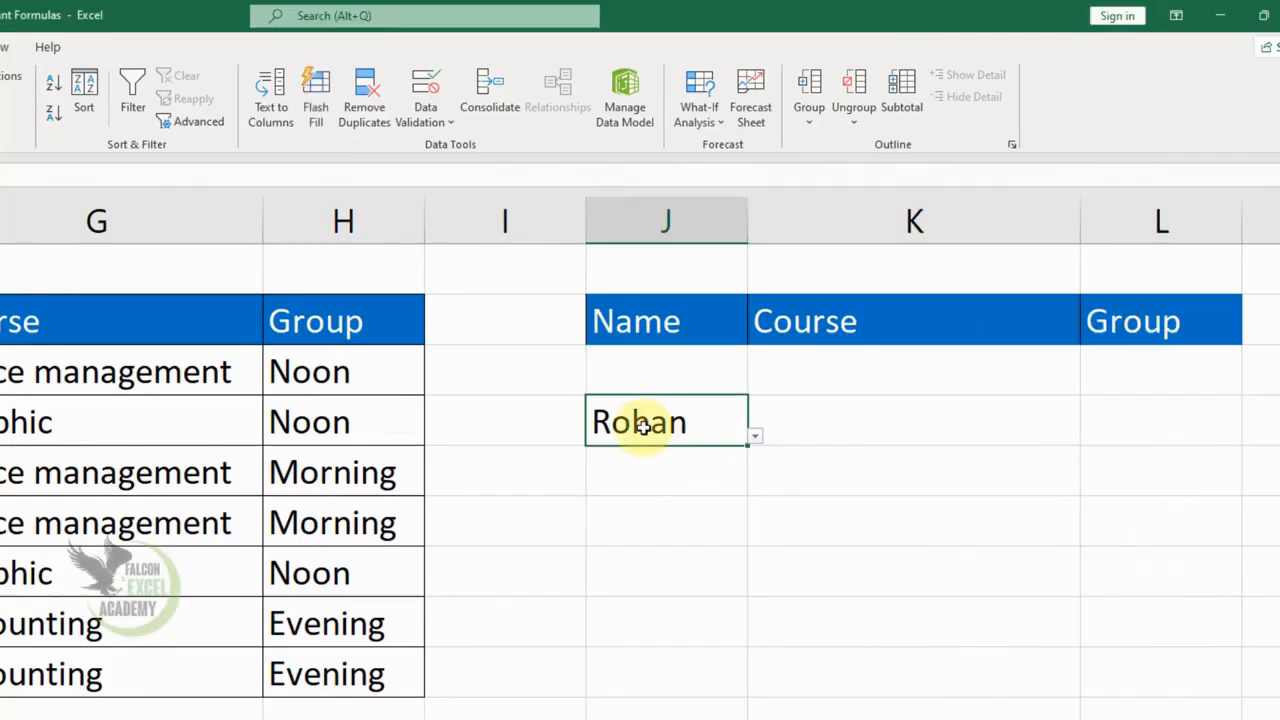
drag(651, 447, 668, 388)
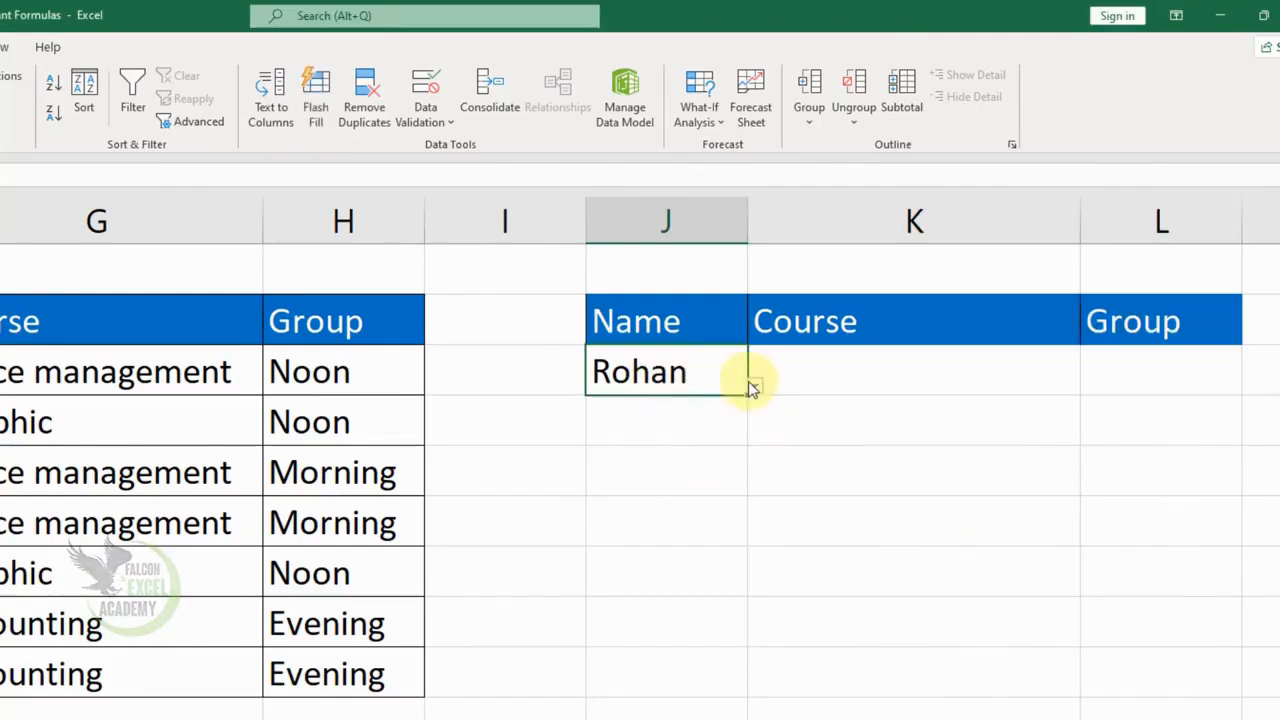
Start an INDEX formula in K3 with the student table E3:H9 as the array.
click(811, 379)
text(=)
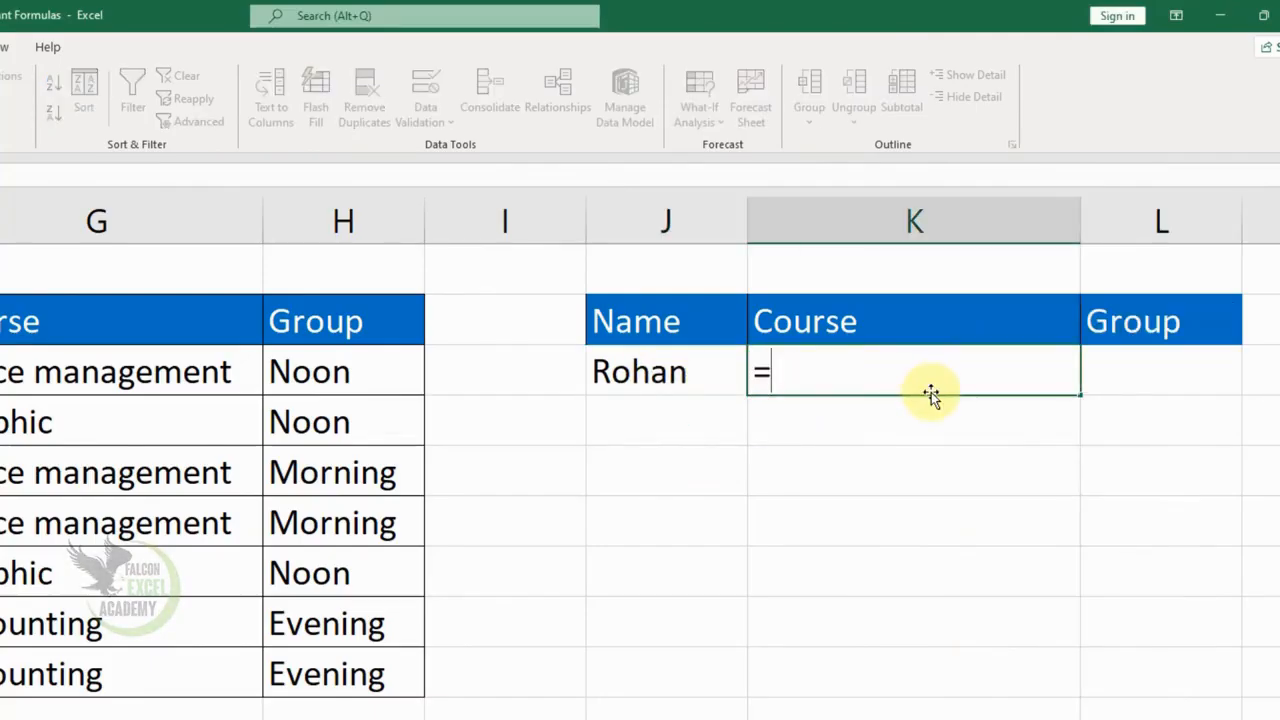
text(in)
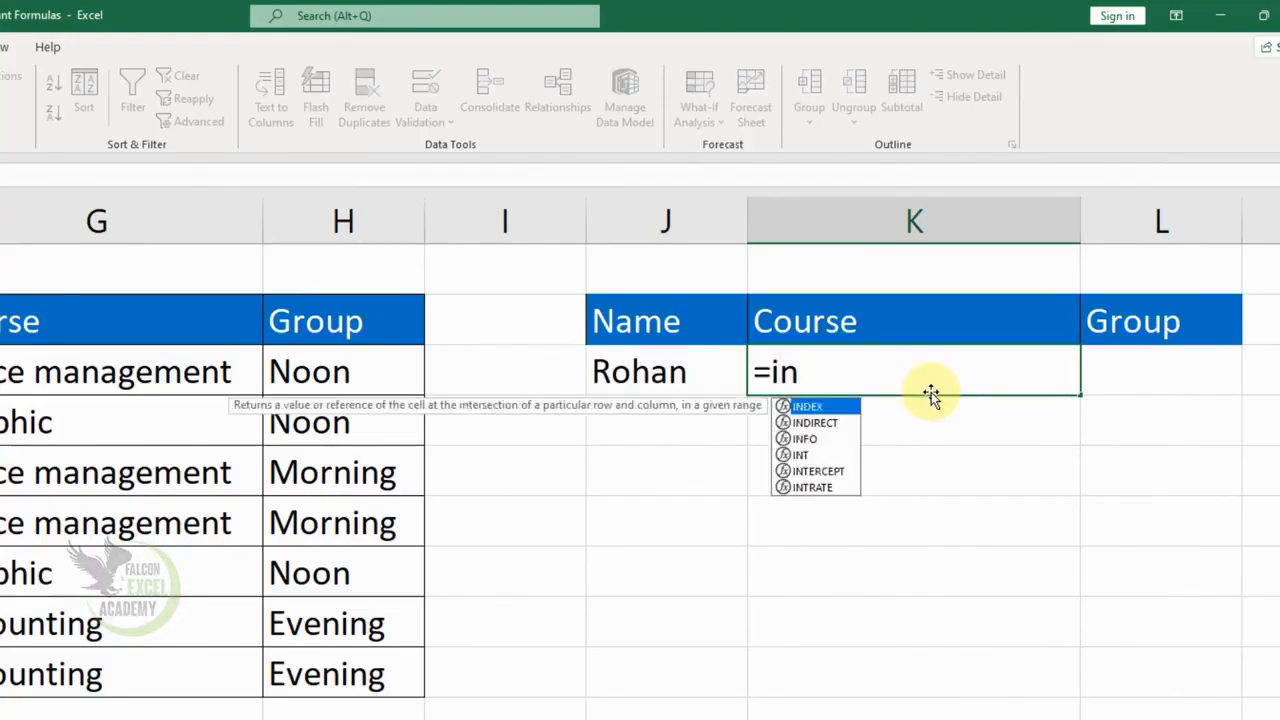
text(d)
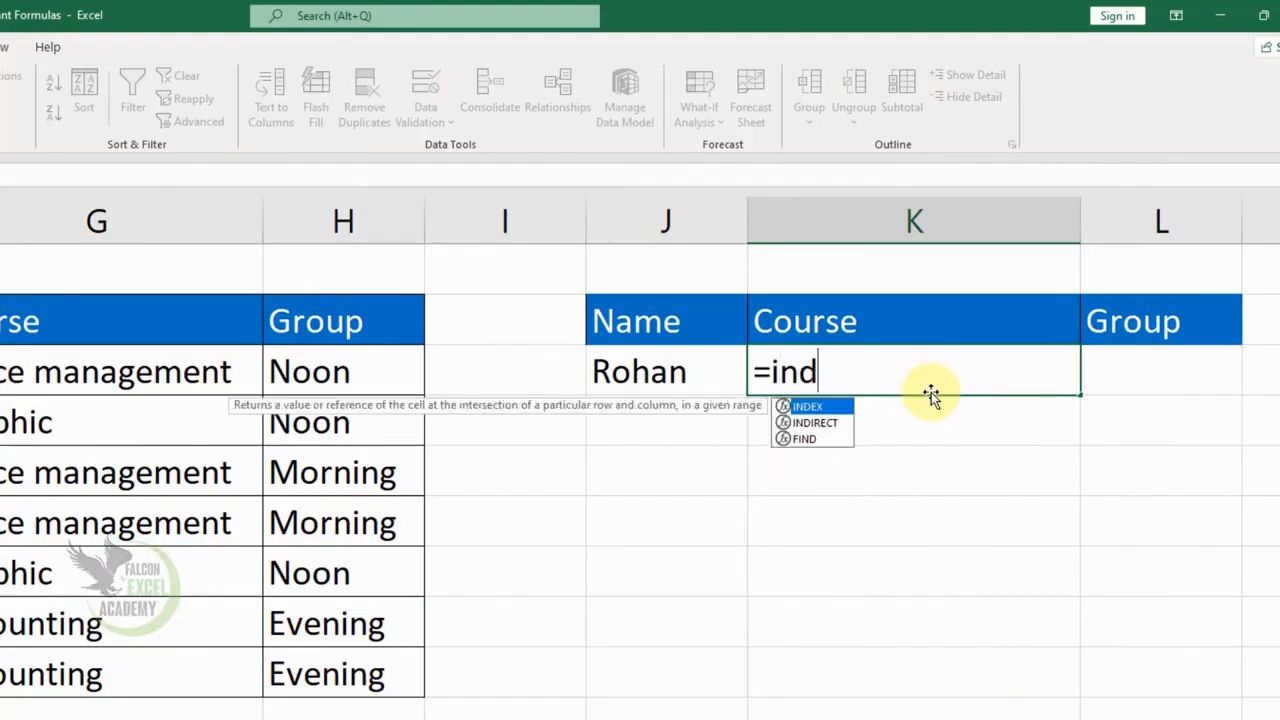
key(Tab)
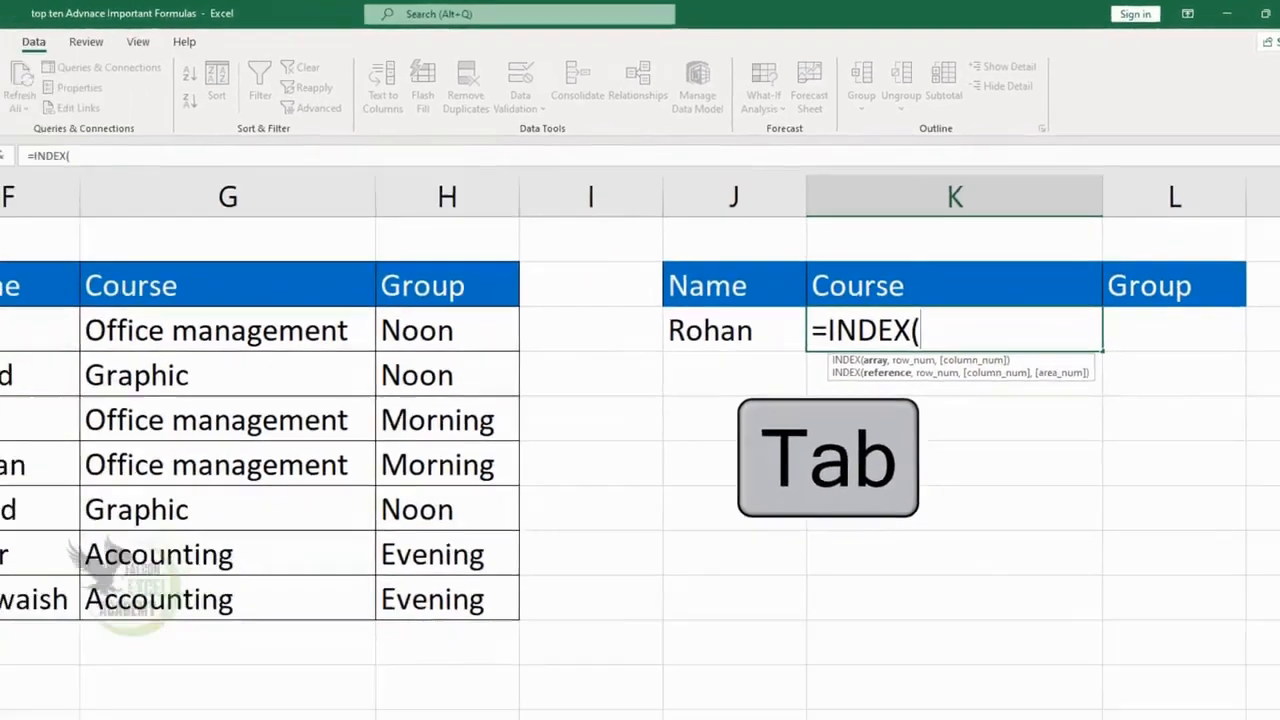
drag(93, 277, 568, 493)
text(,)
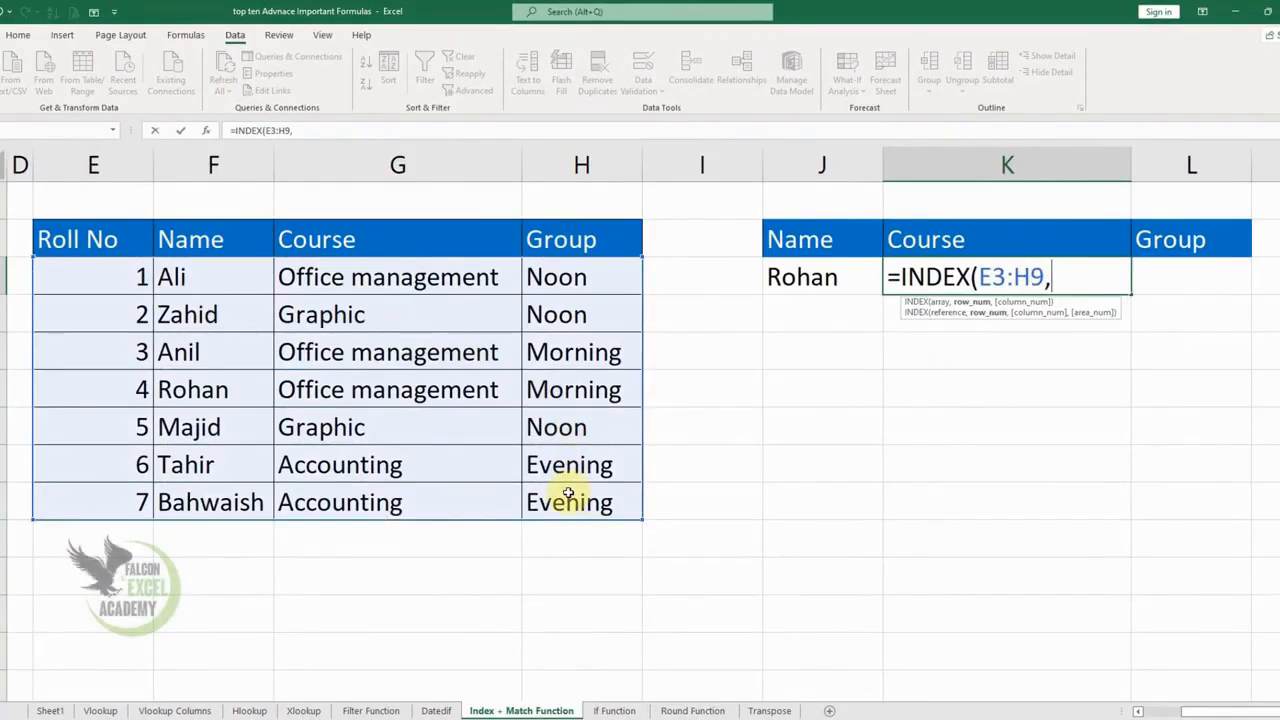
Nest MATCH(J3,F3:F9,0) as the row number argument of the INDEX formula in K3.
text(match)
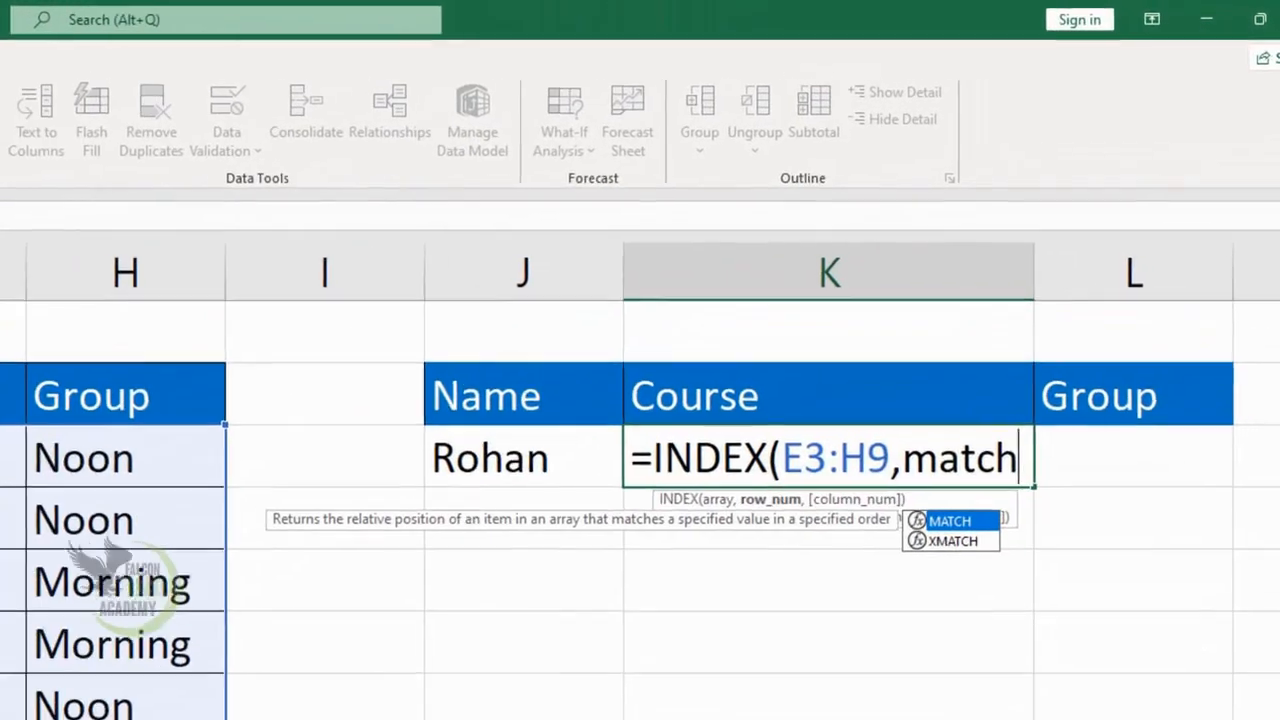
key(Tab)
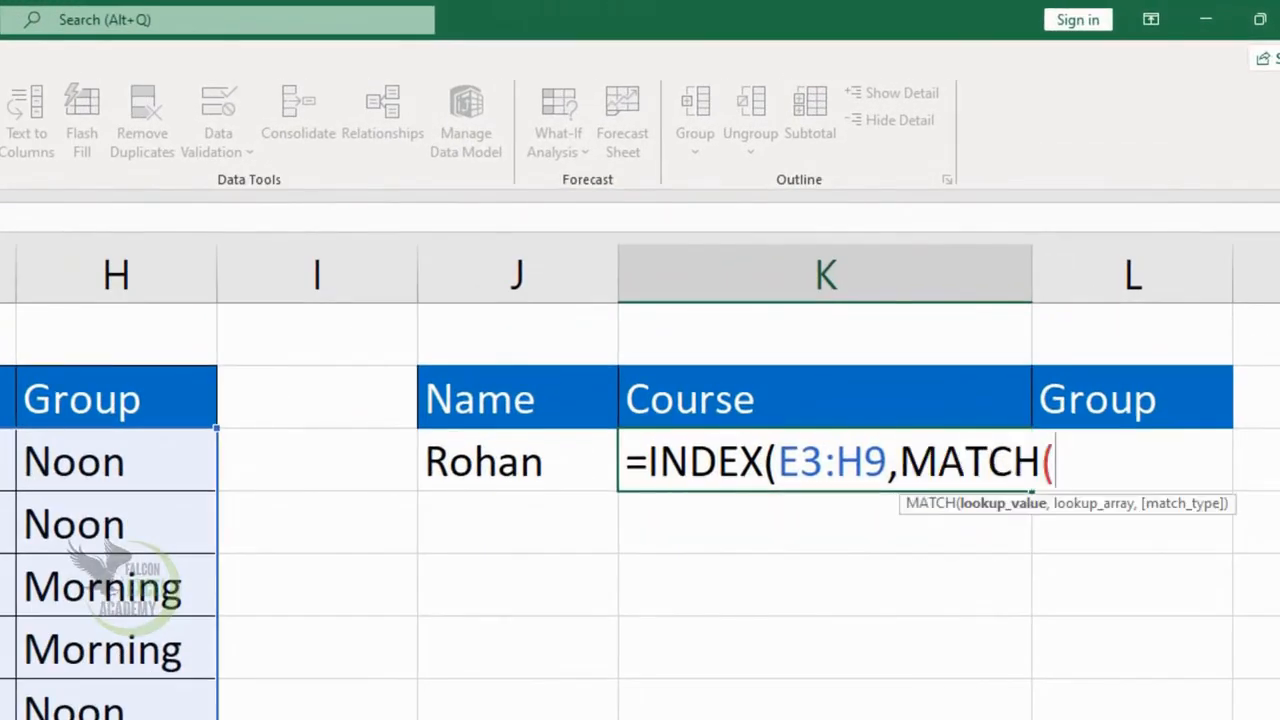
text(()
key(BackSpace)
click(488, 460)
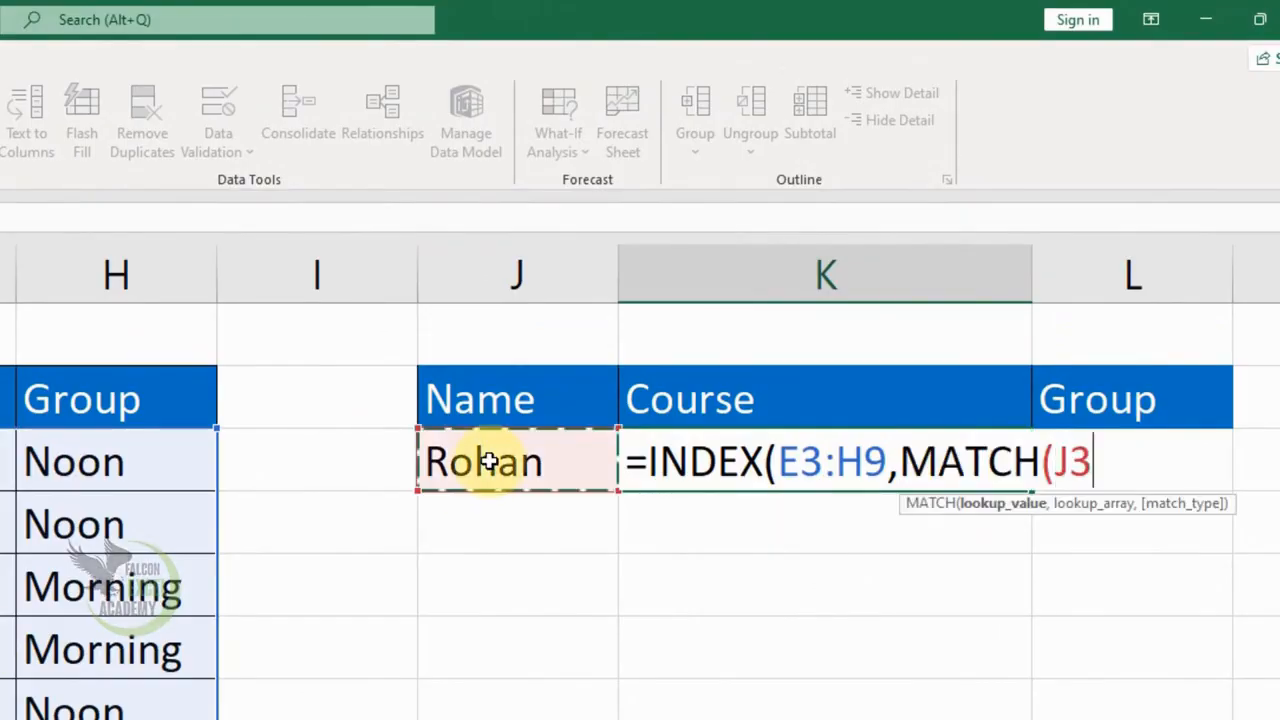
text(,)
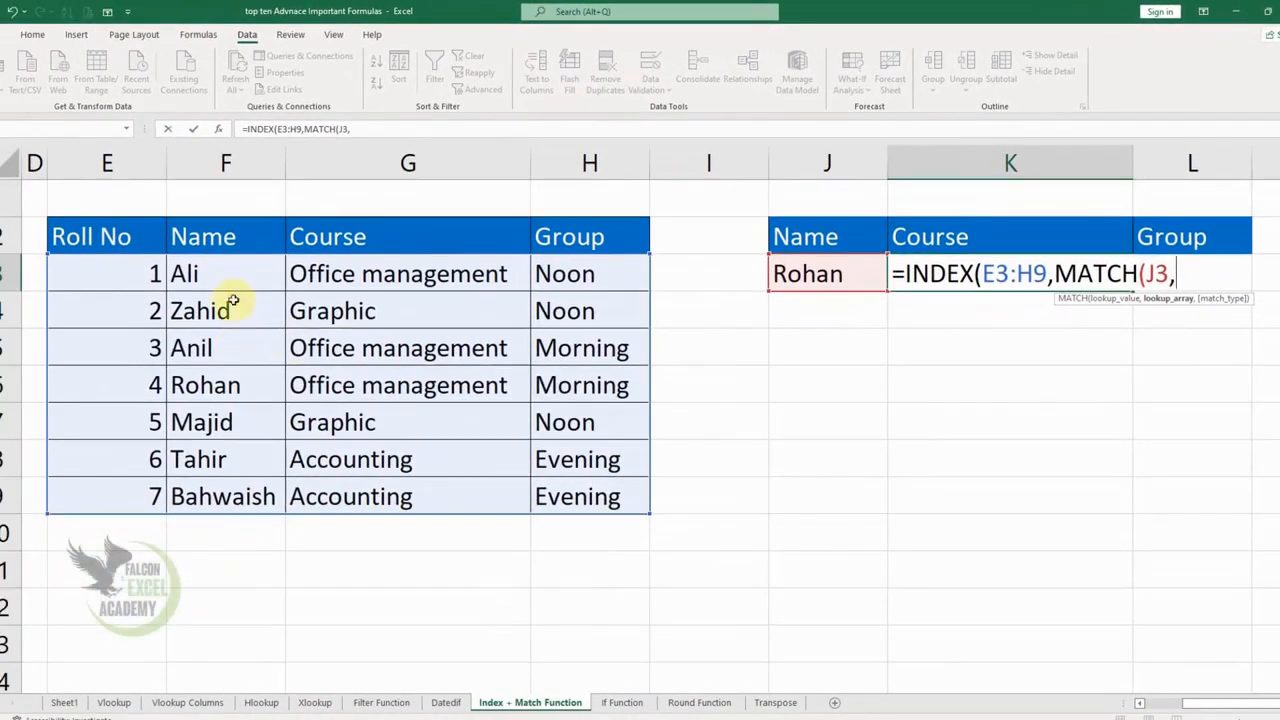
drag(210, 276, 210, 496)
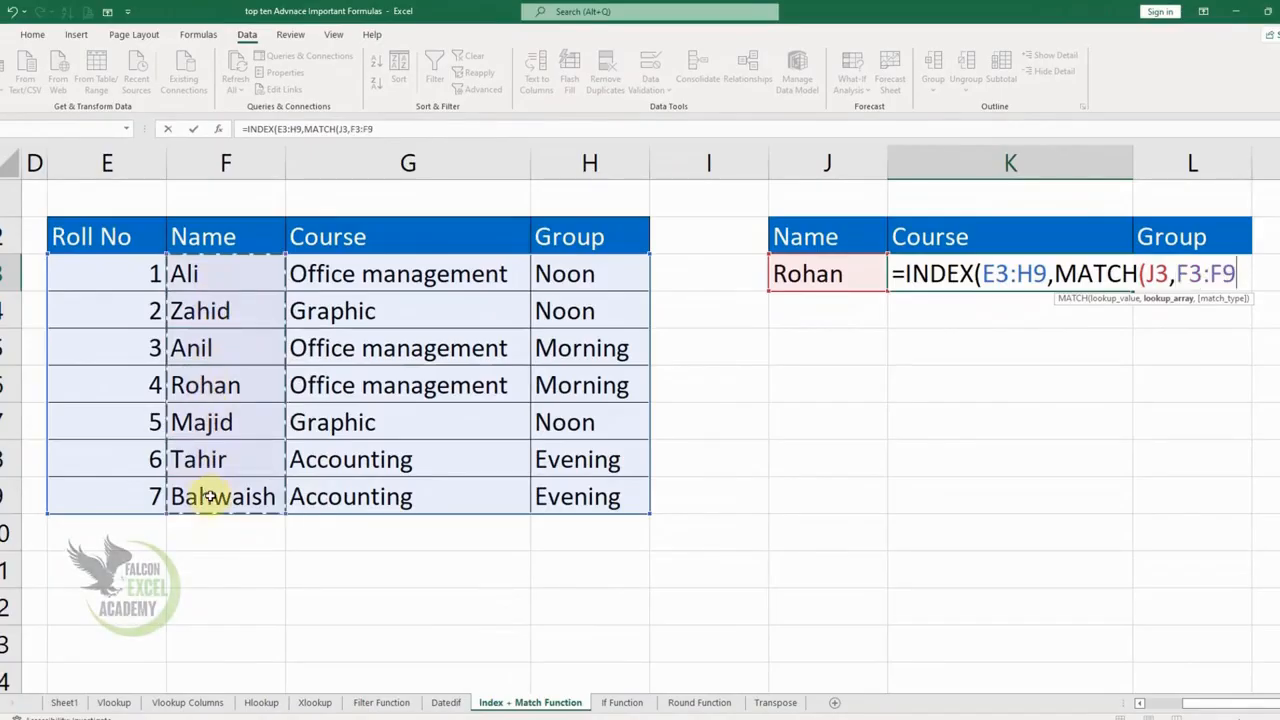
text(,)
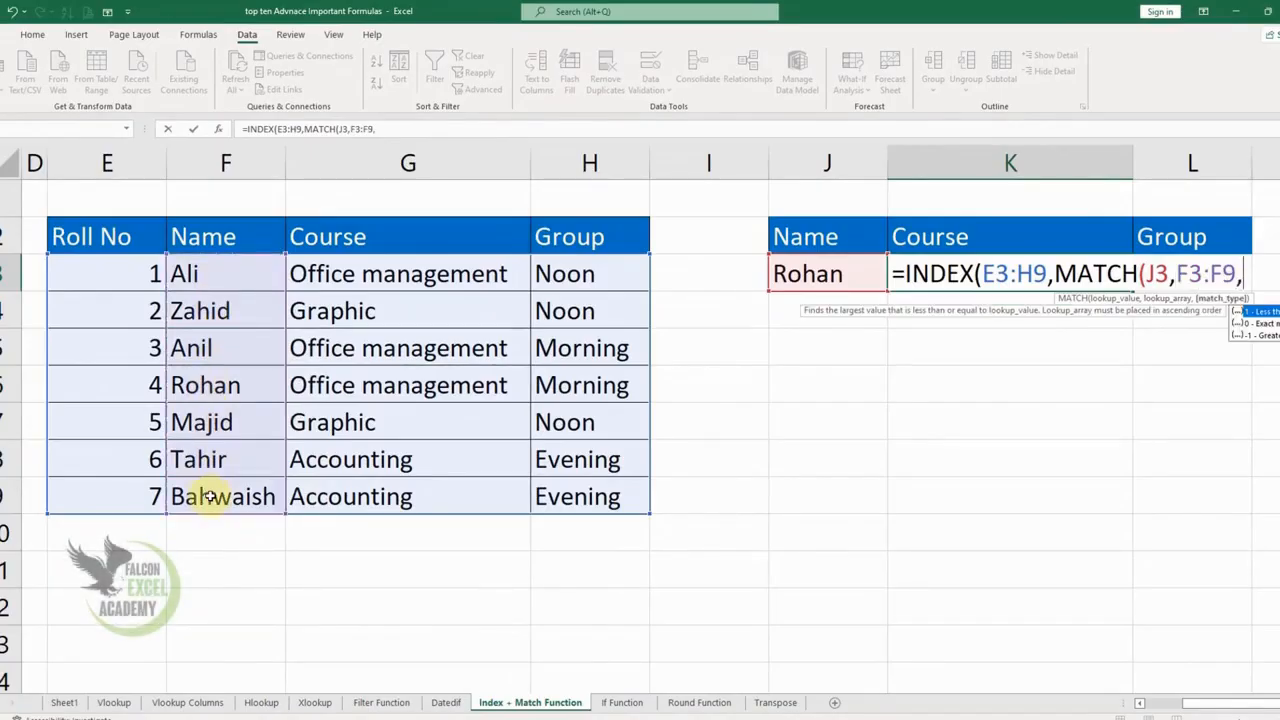
text(0)
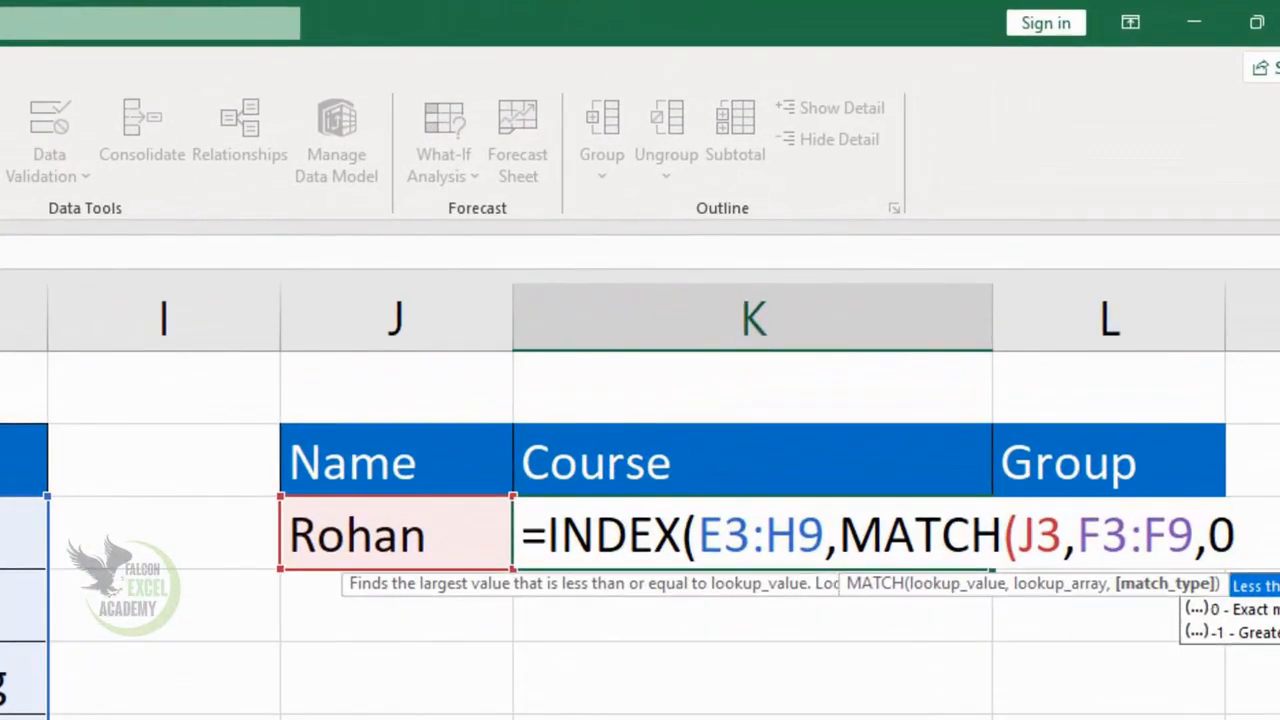
text(),)
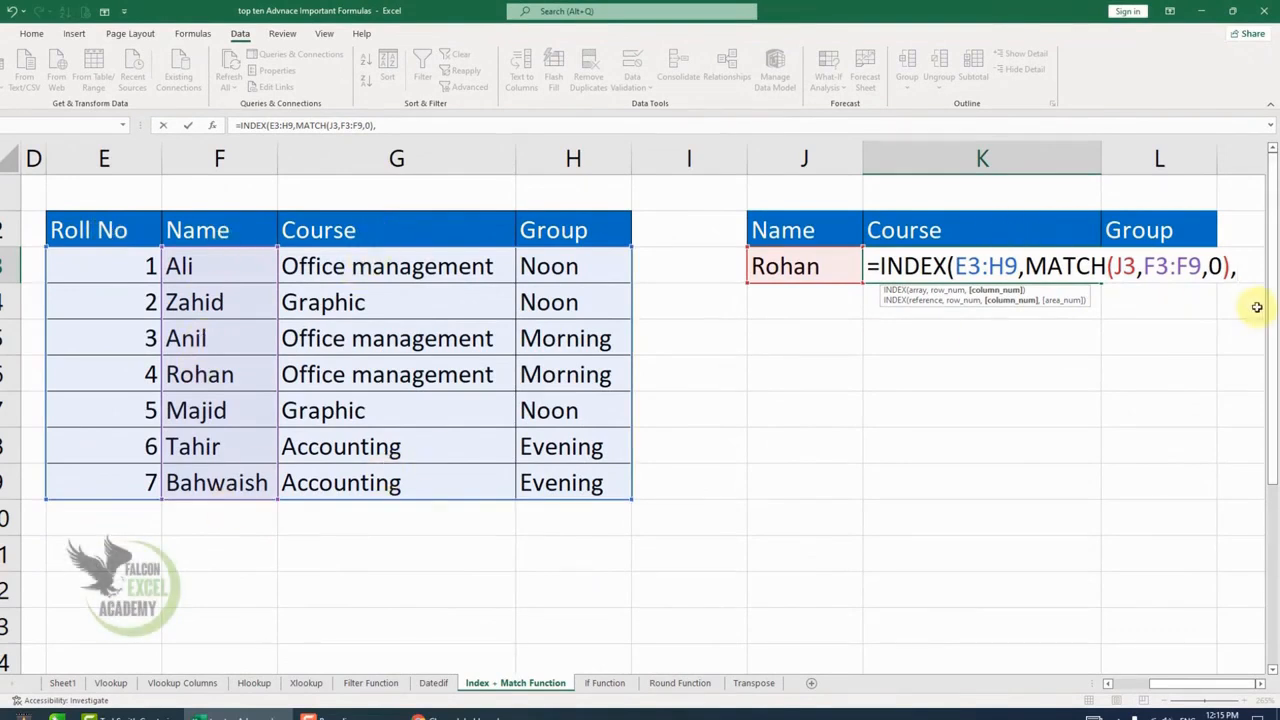
Complete the K3 INDEX formula with column number 3 to return the course.
text(3))
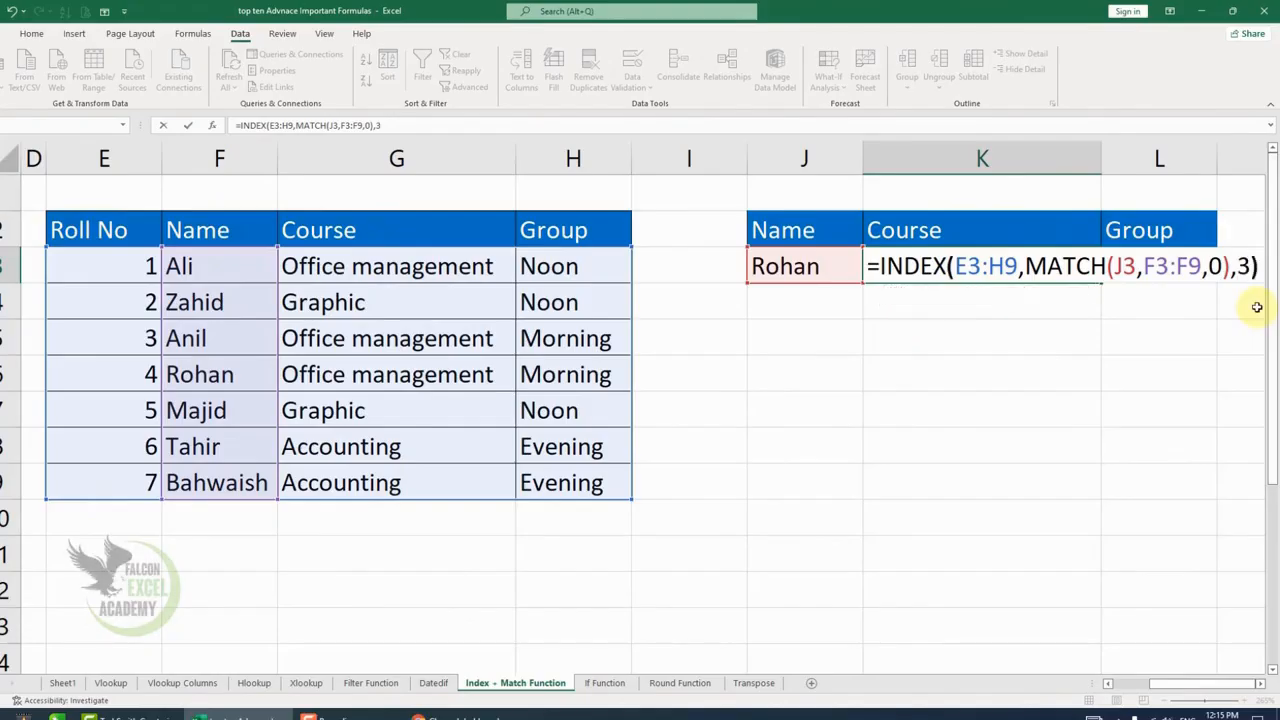
key(Return)
key(Up)
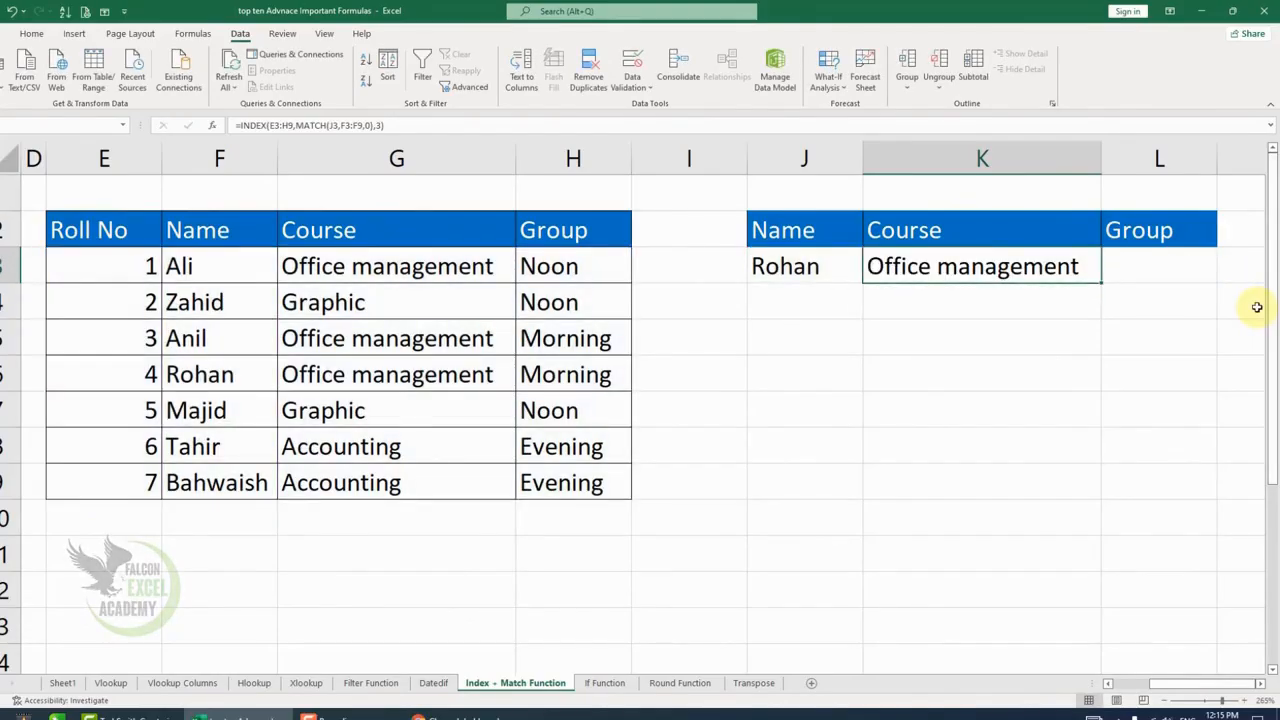
Test the new course lookup by choosing a student from the dropdown in J3.
click(813, 277)
click(869, 278)
click(780, 317)
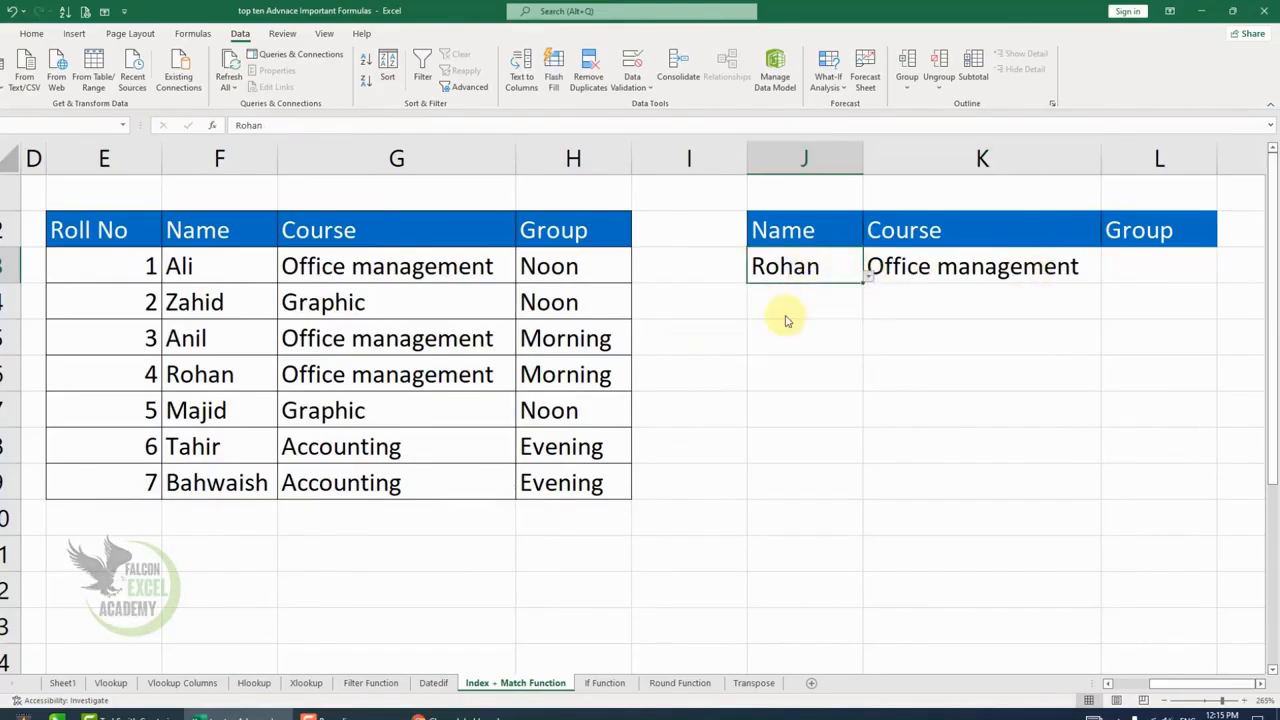
Test the course lookup in K3 further by choosing the fifth and the last student from the J3 dropdown.
click(868, 280)
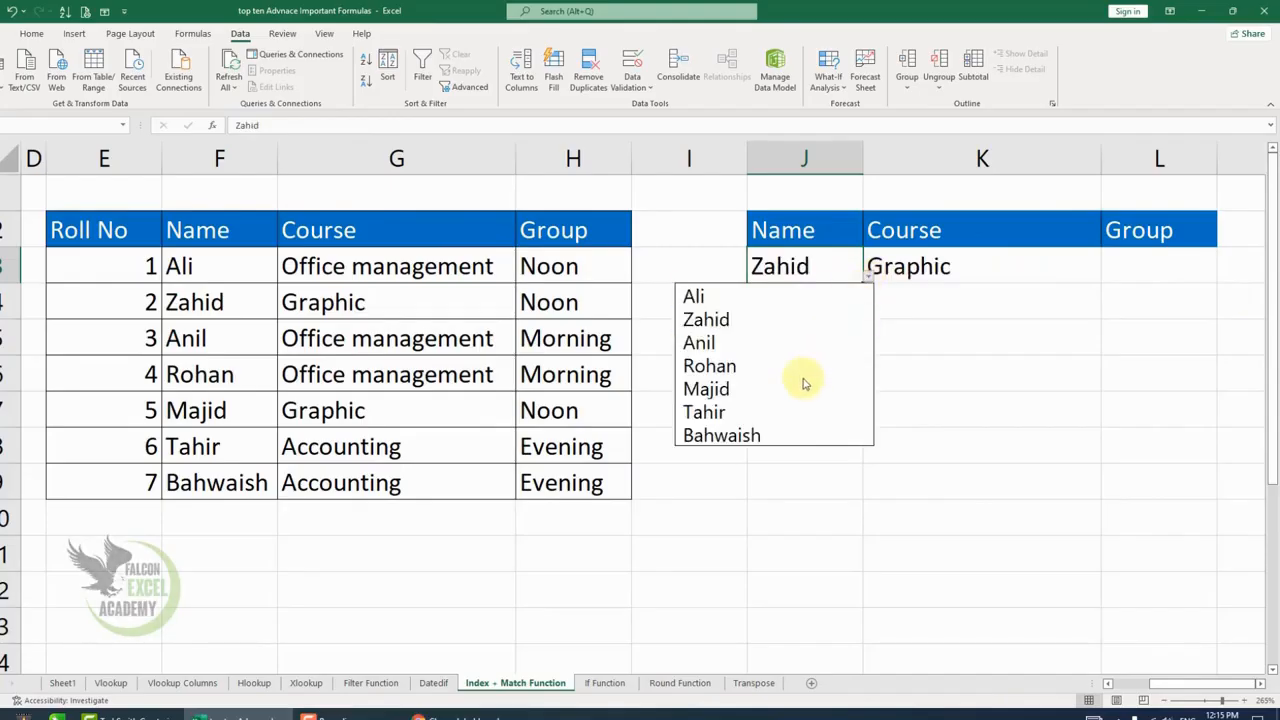
click(800, 390)
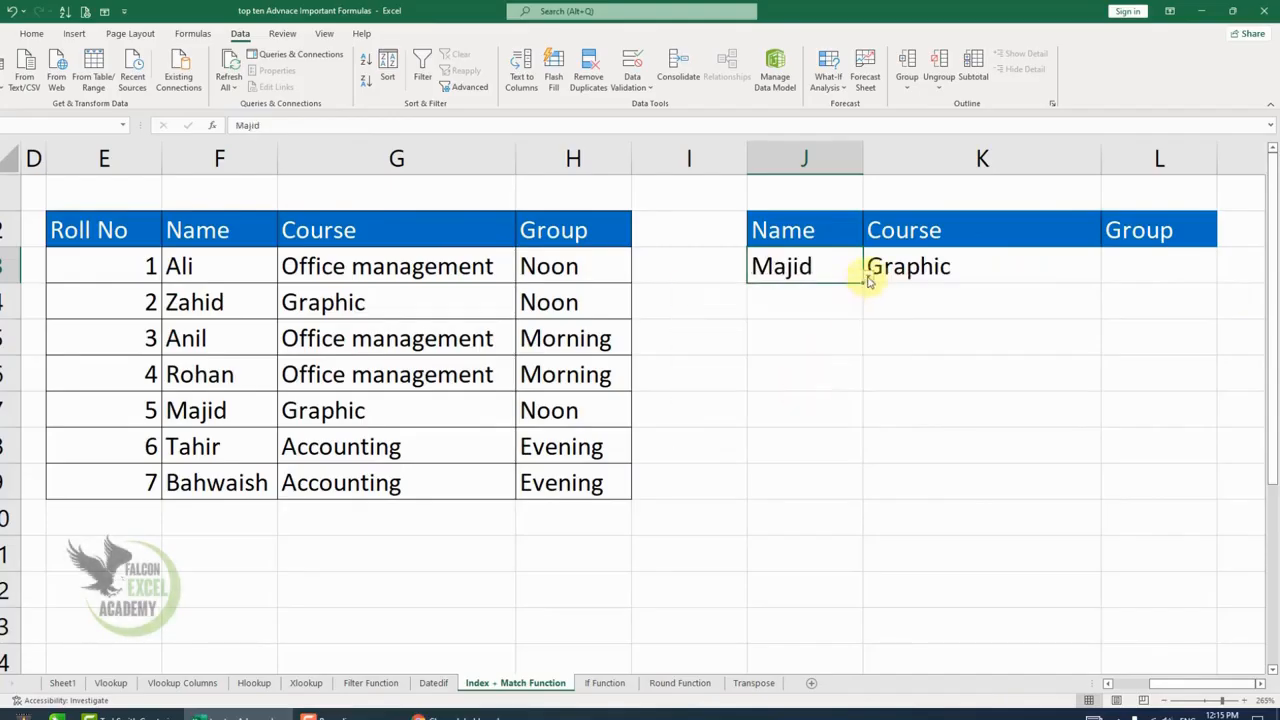
click(866, 282)
click(768, 435)
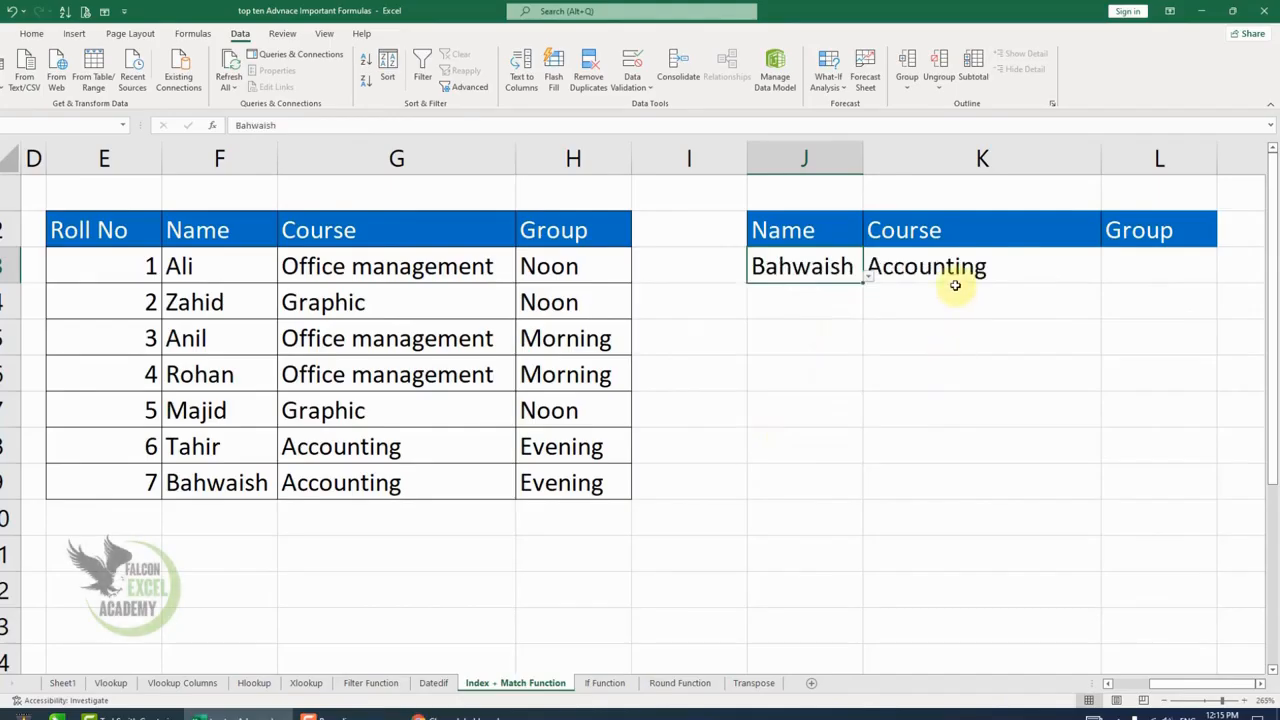
Start an INDEX formula in L3 under Group with the student table E3:H9 as the array.
click(1131, 264)
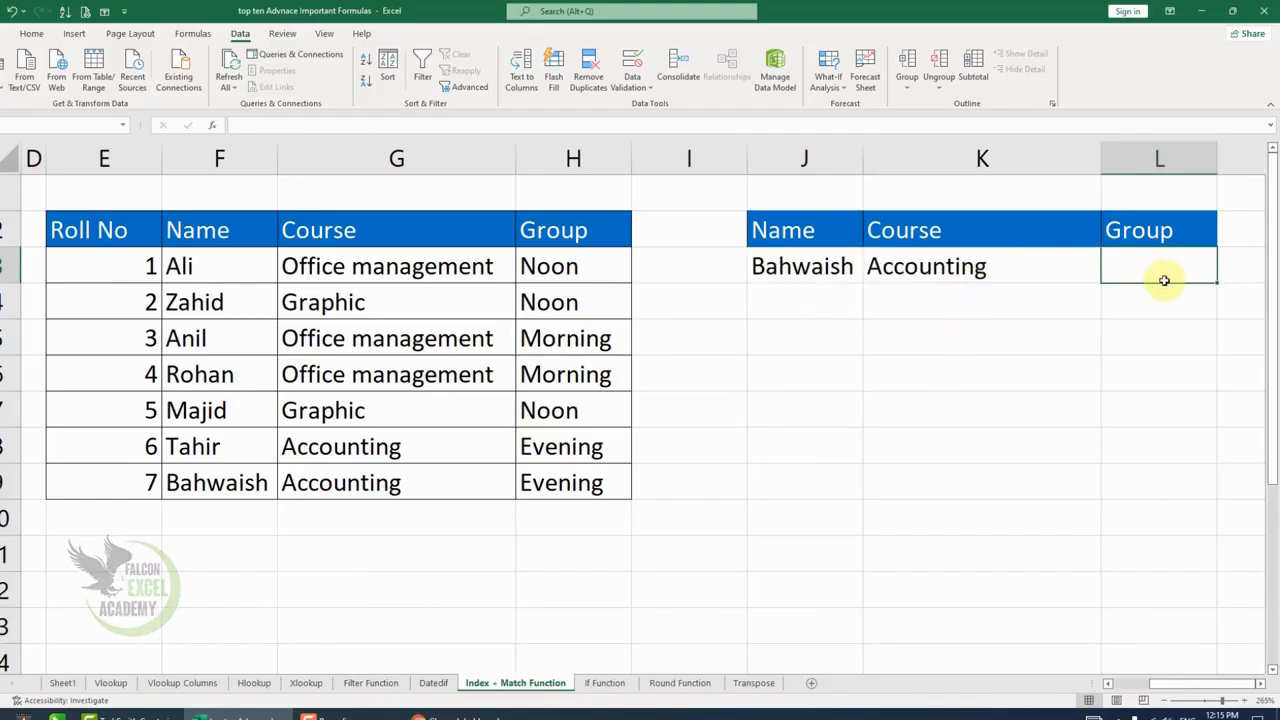
text(=in)
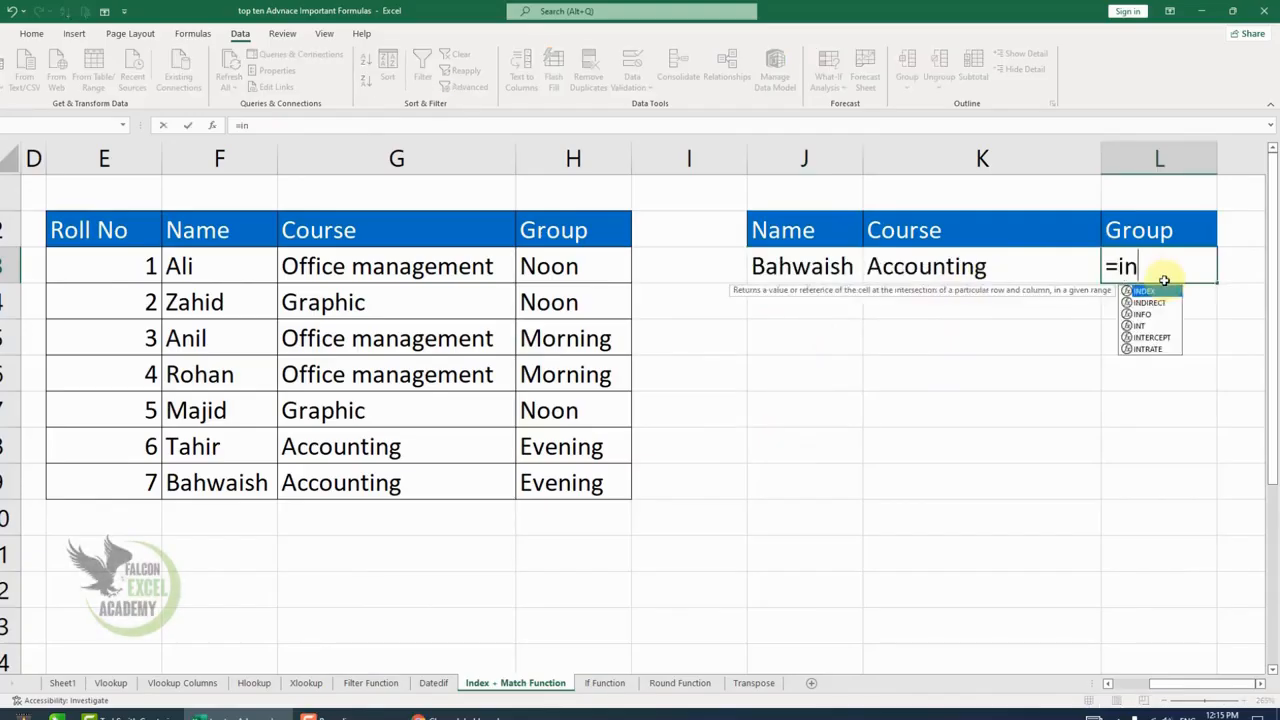
text(d)
key(Tab)
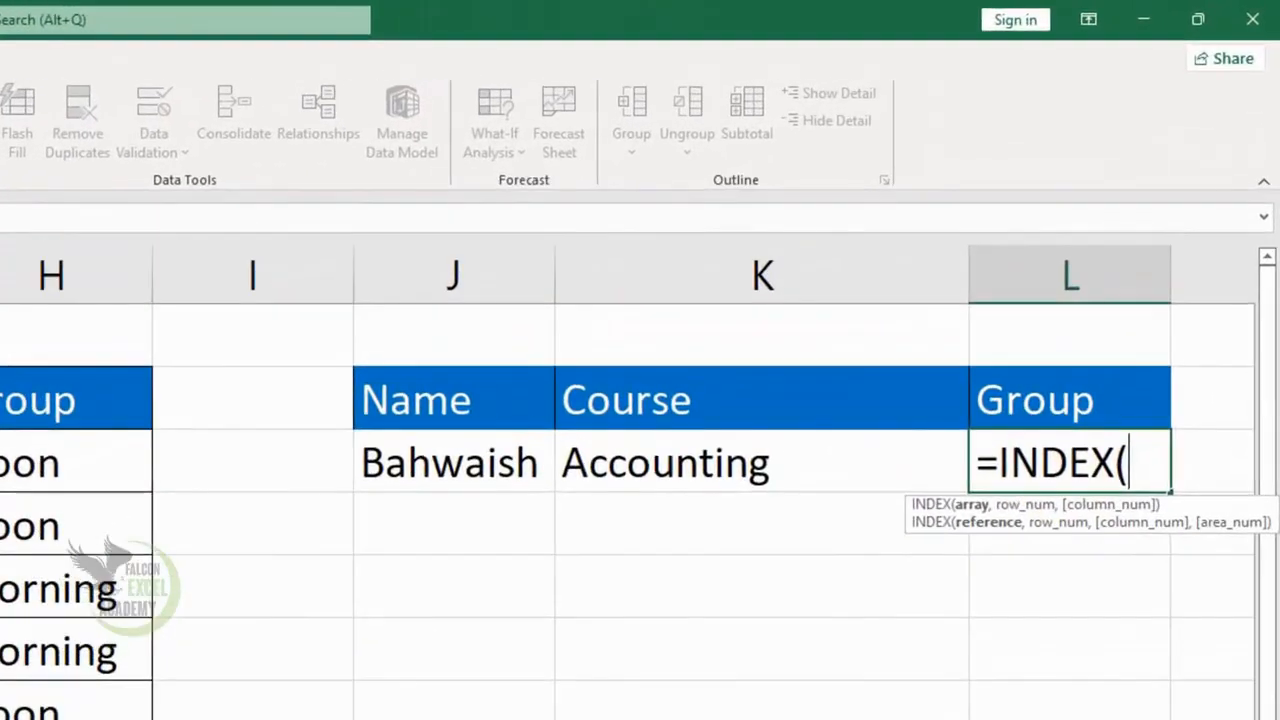
drag(57, 237, 565, 481)
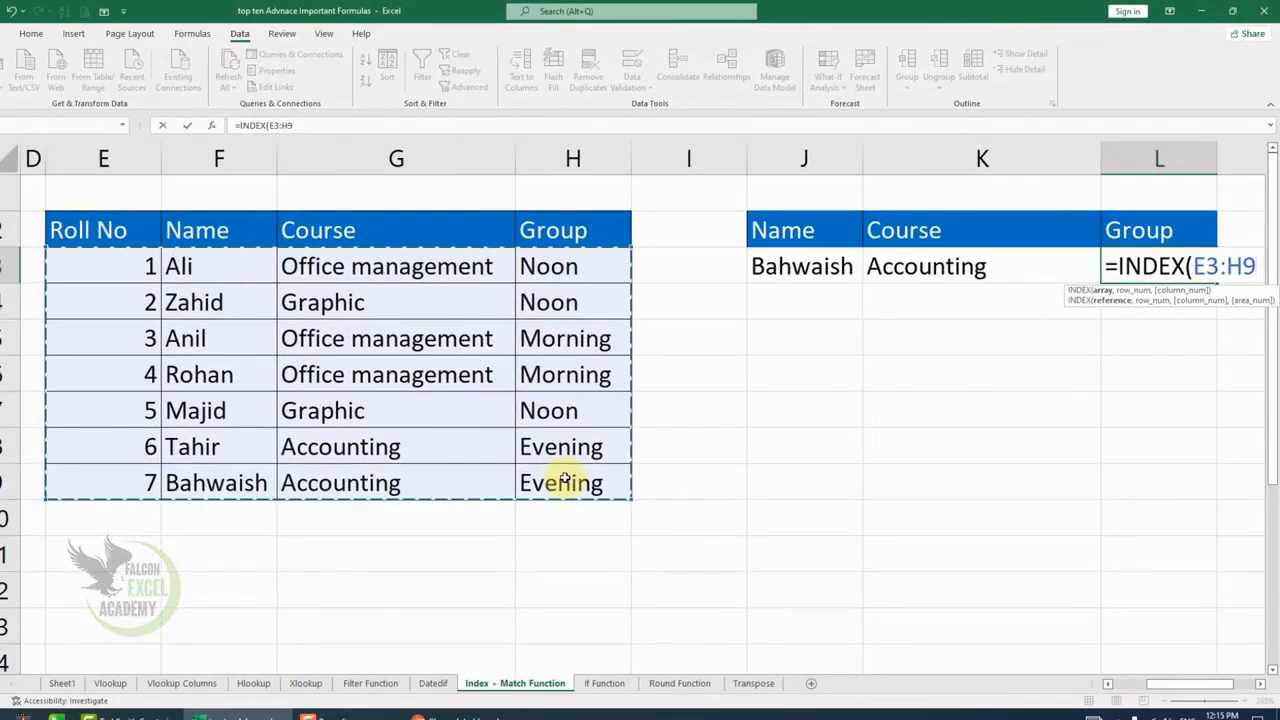
Nest MATCH(J3,F3:F9,0) as the row number argument of the INDEX formula in L3.
text(,match)
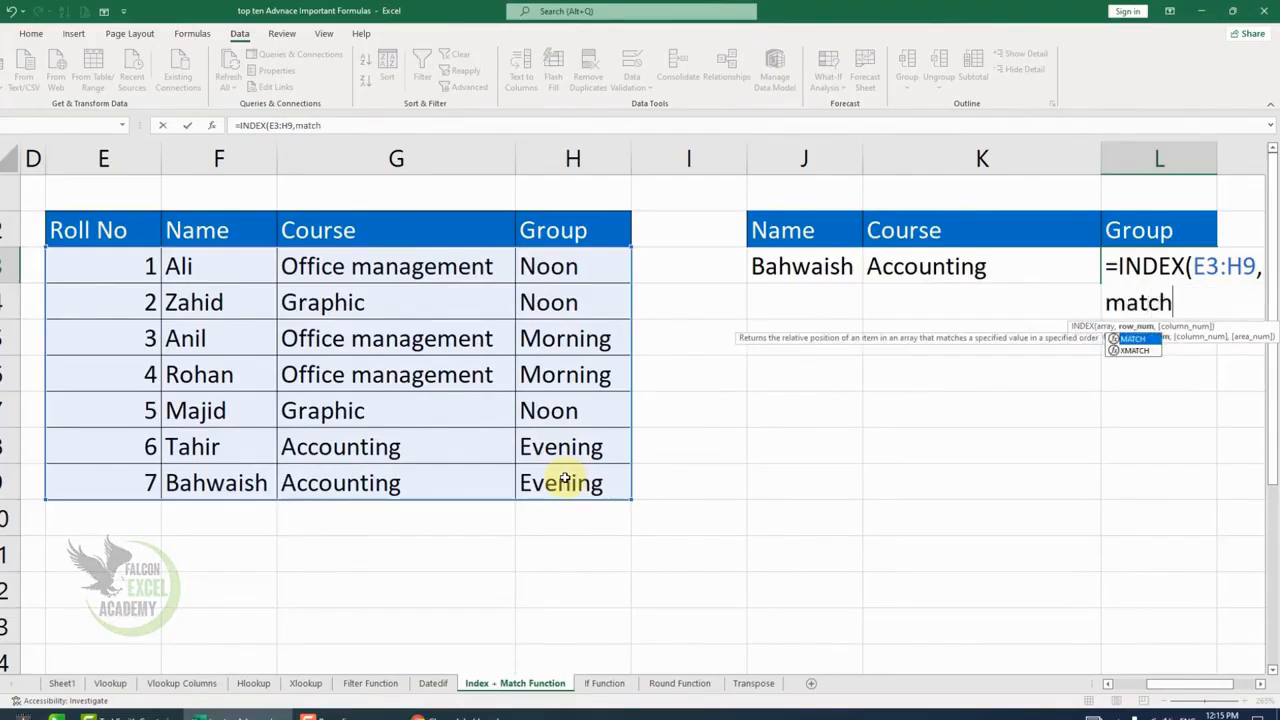
key(Tab)
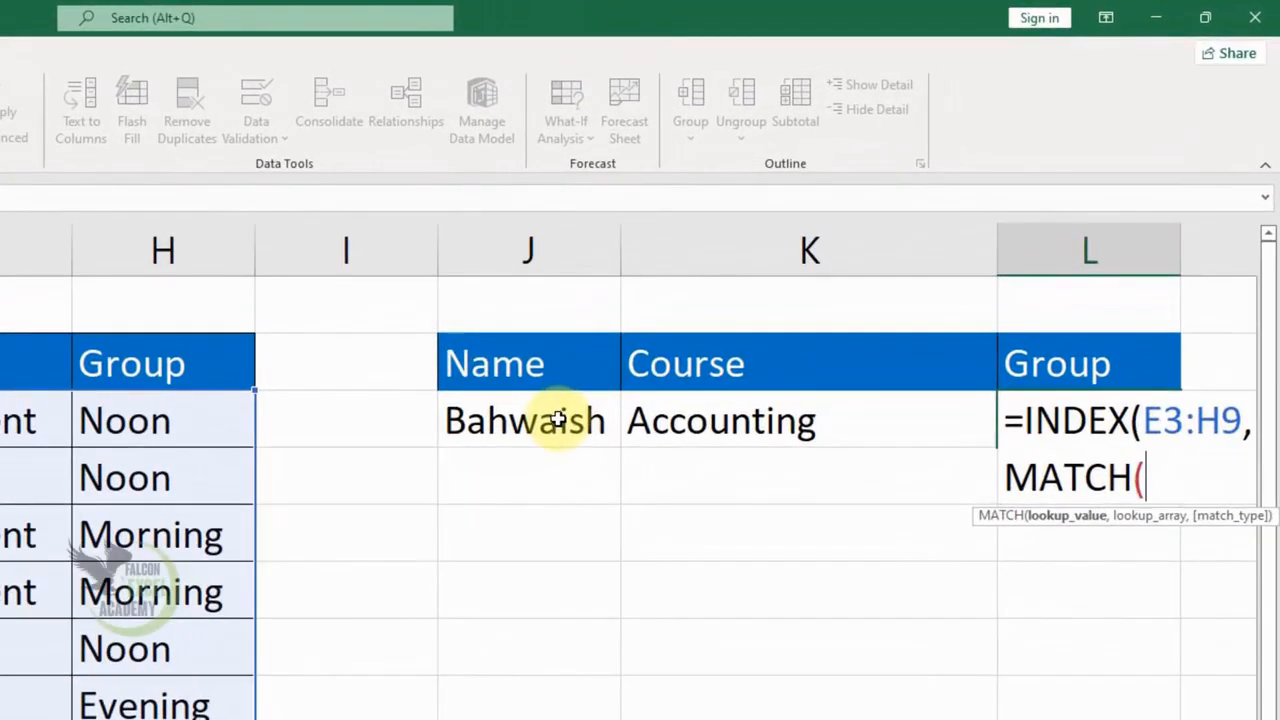
click(557, 420)
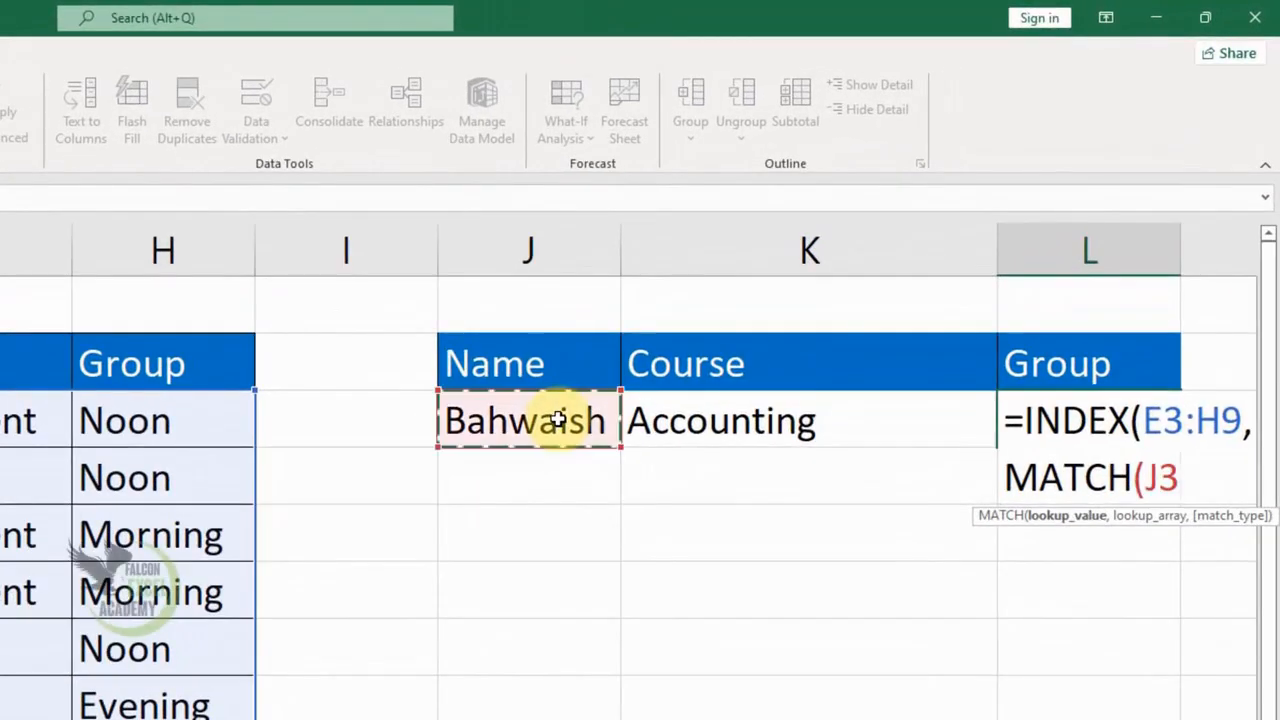
text(,)
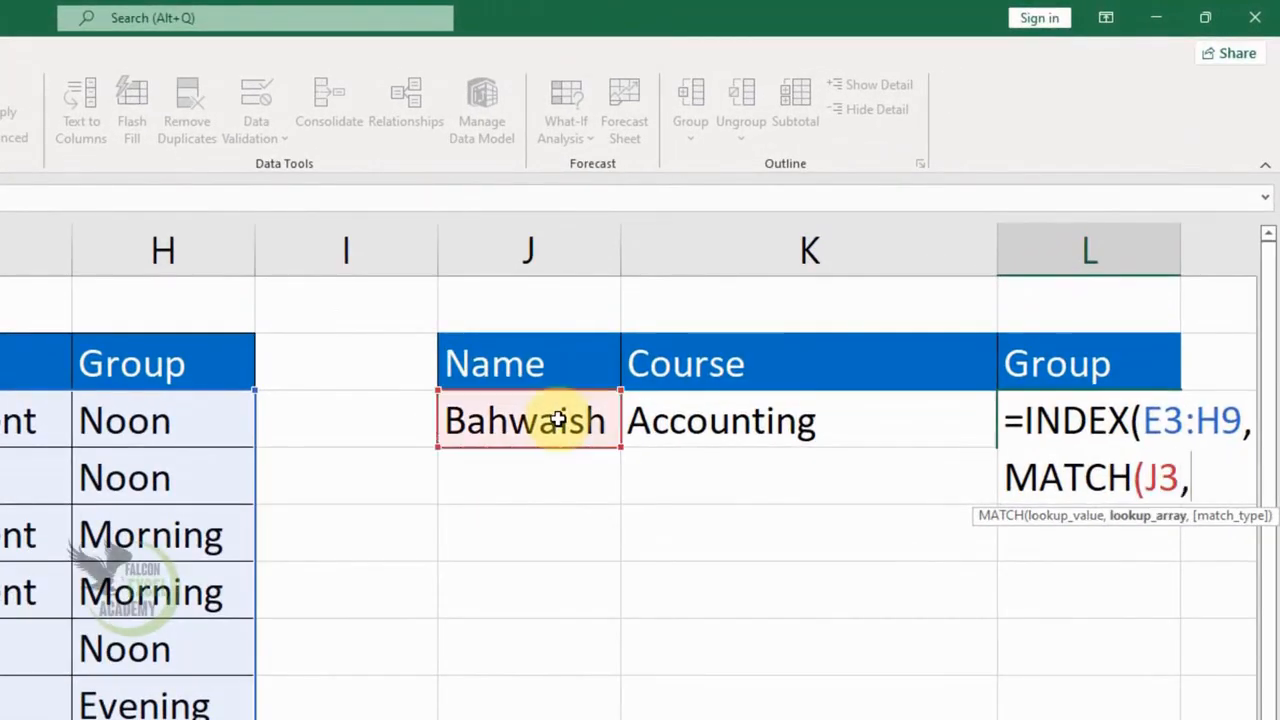
text(F3)
drag(211, 268, 211, 486)
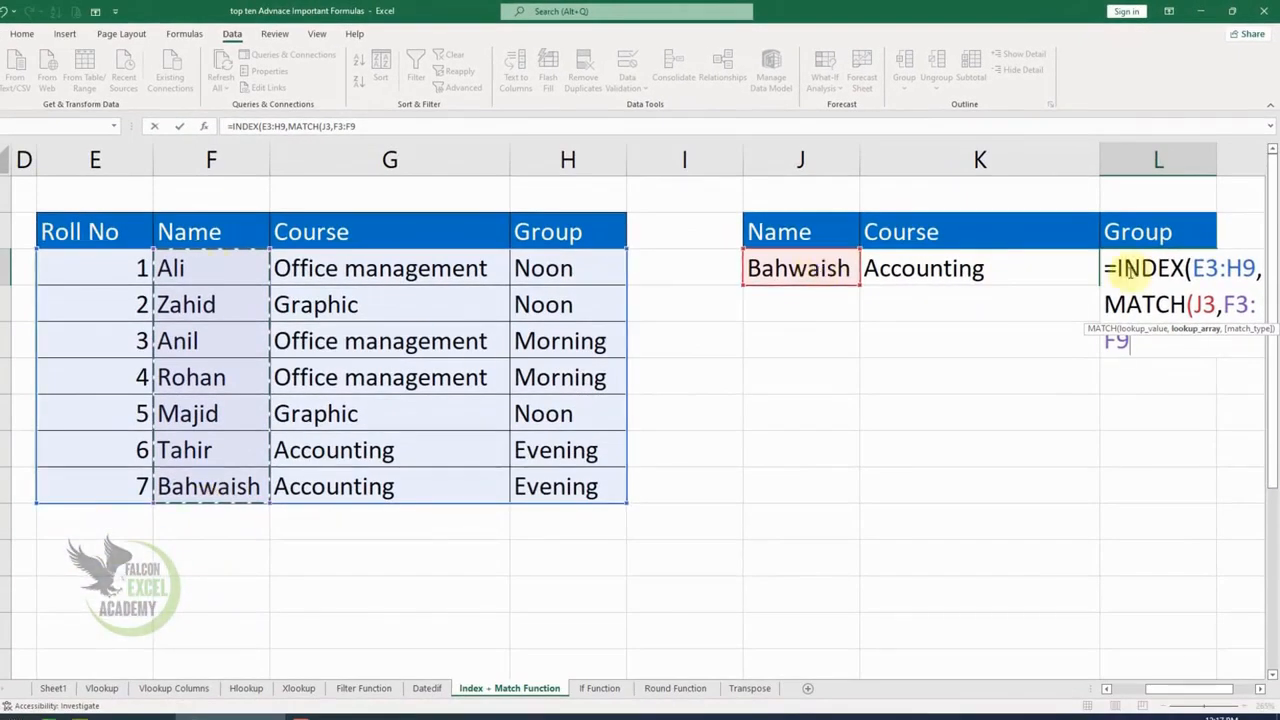
text(,0)
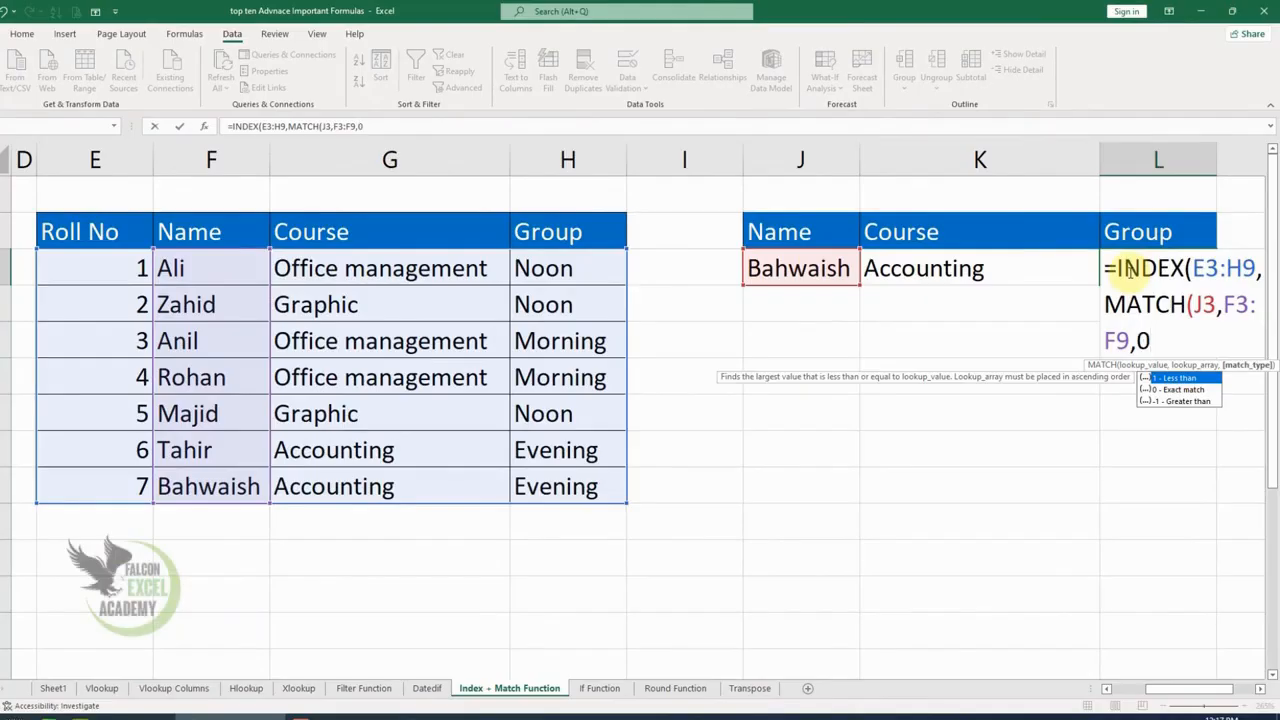
text(),)
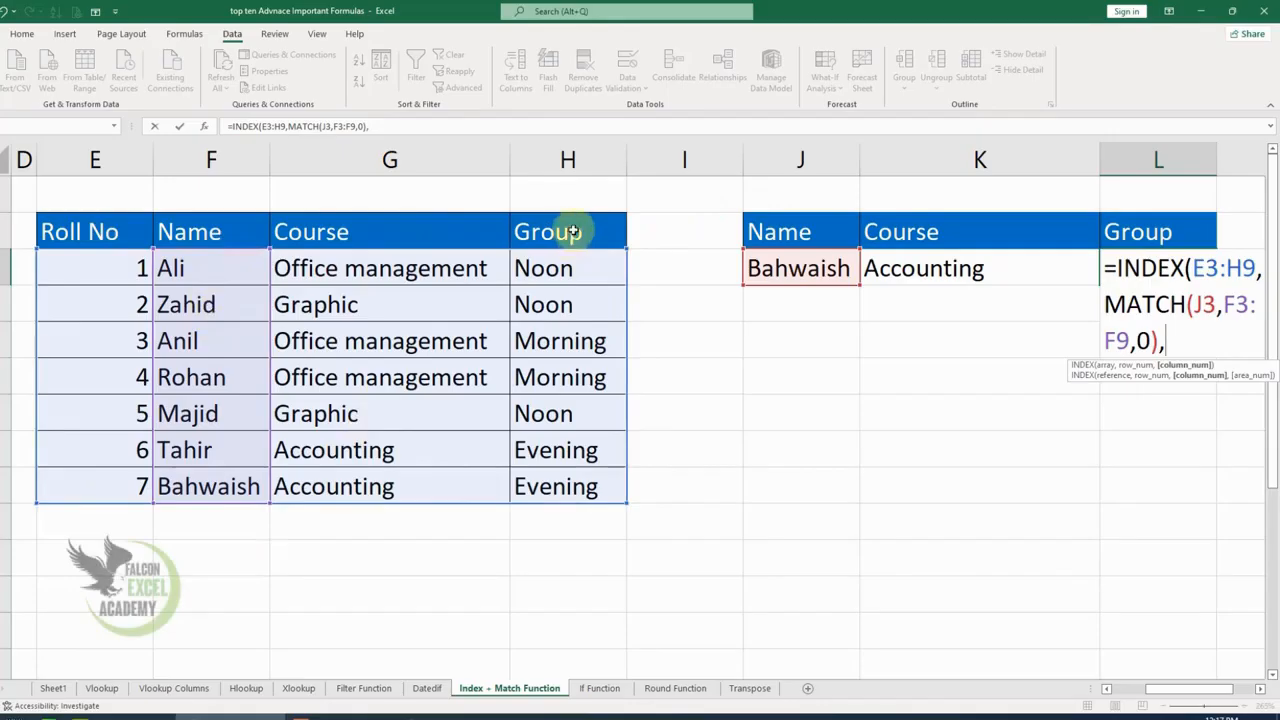
Complete the L3 INDEX formula with column number 4 to return the group.
text(4))
key(Return)
key(Up)
key(Left)
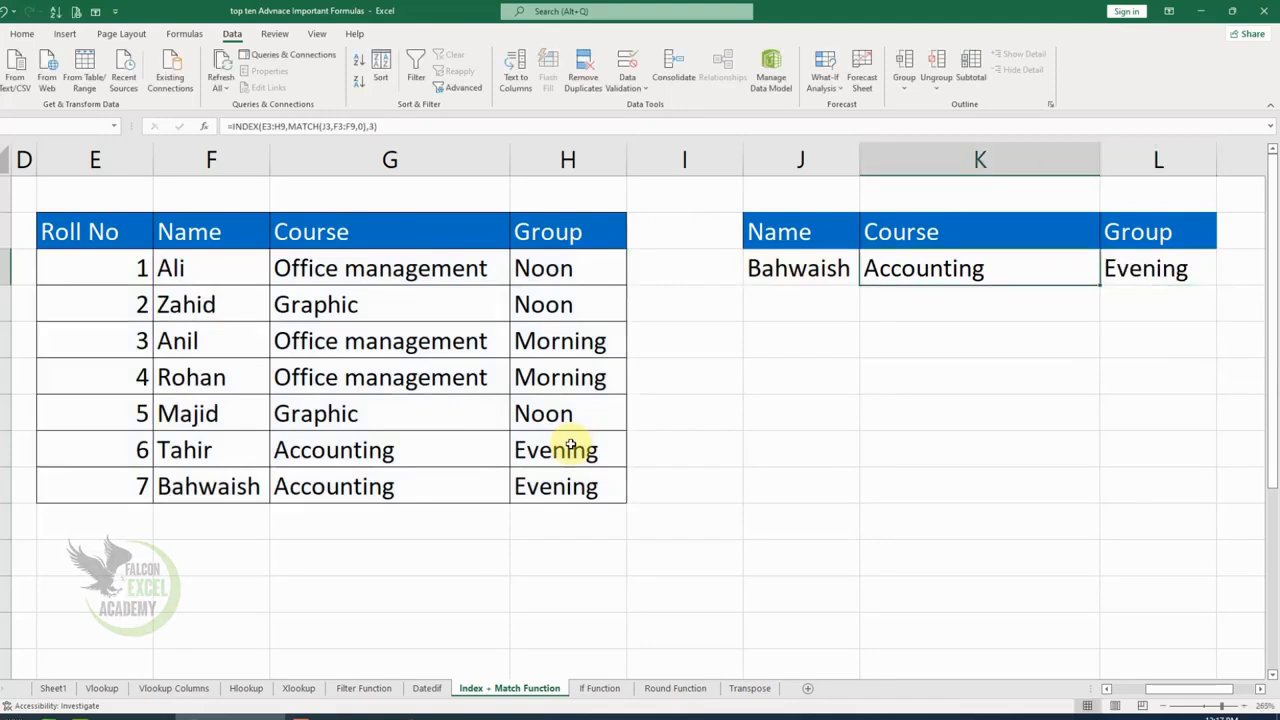
Test the course and group lookups by choosing the second and the first student from the J3 dropdown.
click(834, 271)
click(866, 279)
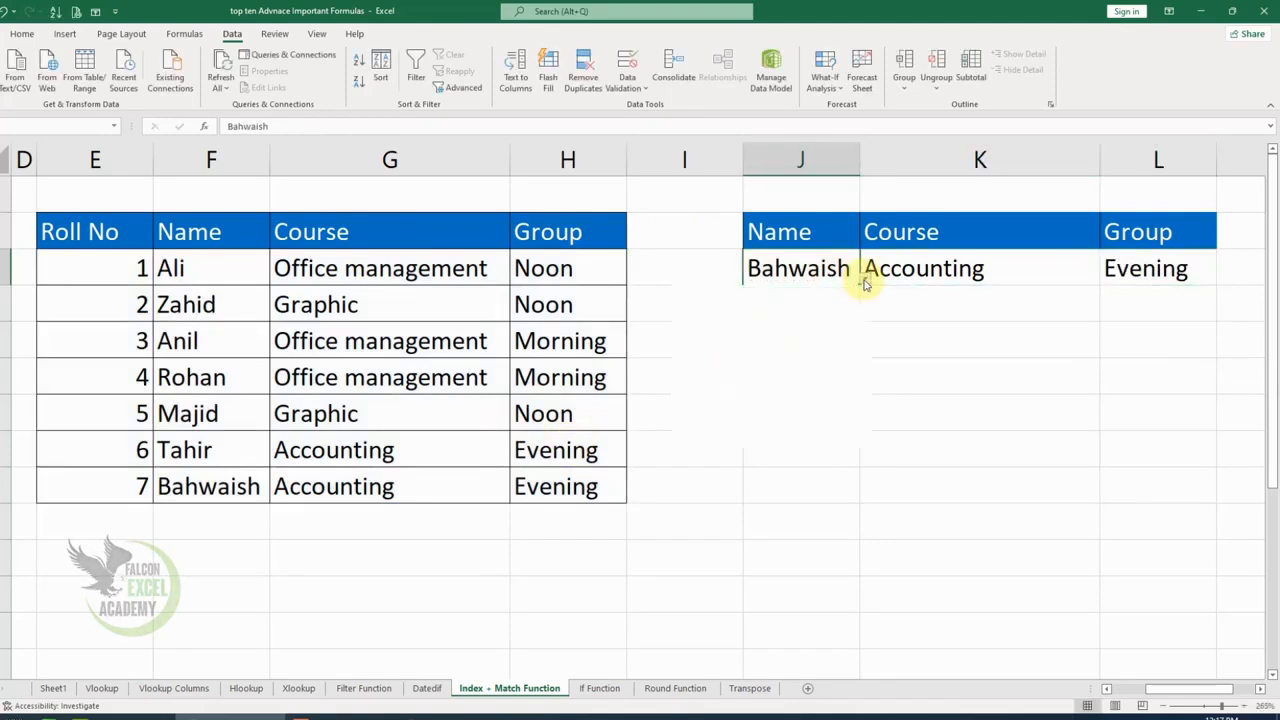
click(780, 322)
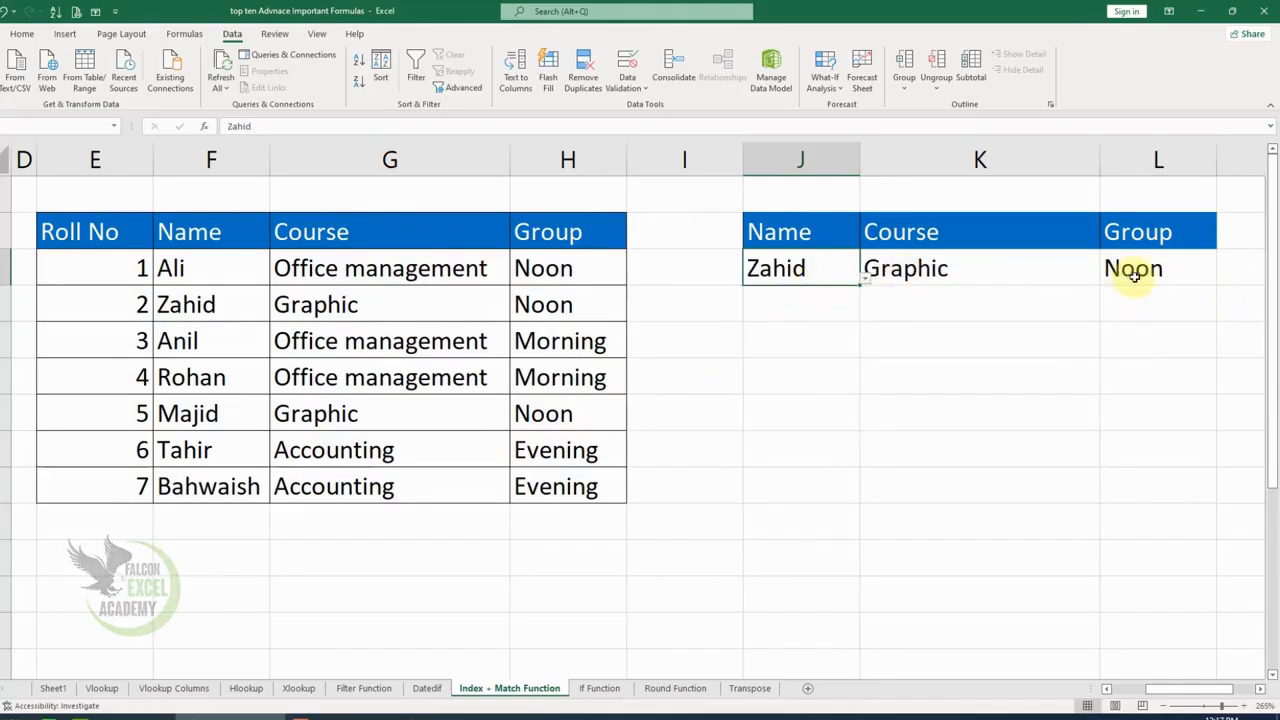
click(866, 282)
click(724, 300)
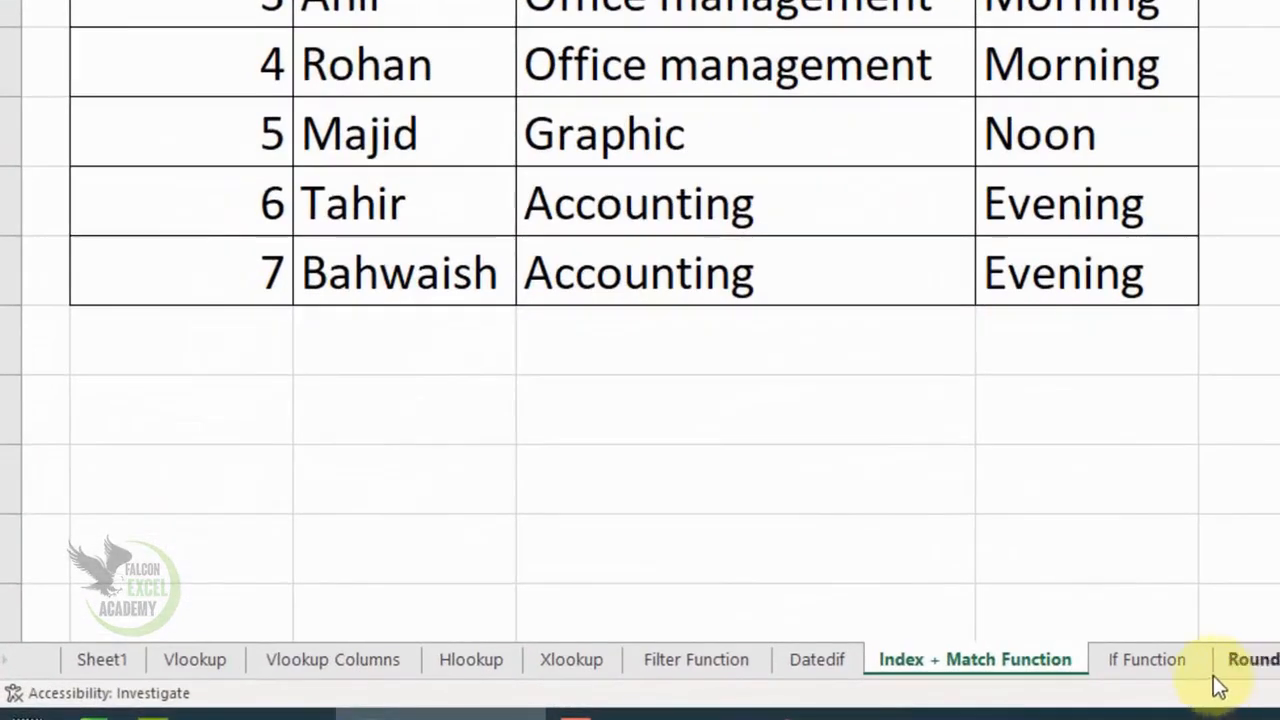
On the If Function sheet, start an IF formula in O3 with the logical test M3>=300.
click(1160, 660)
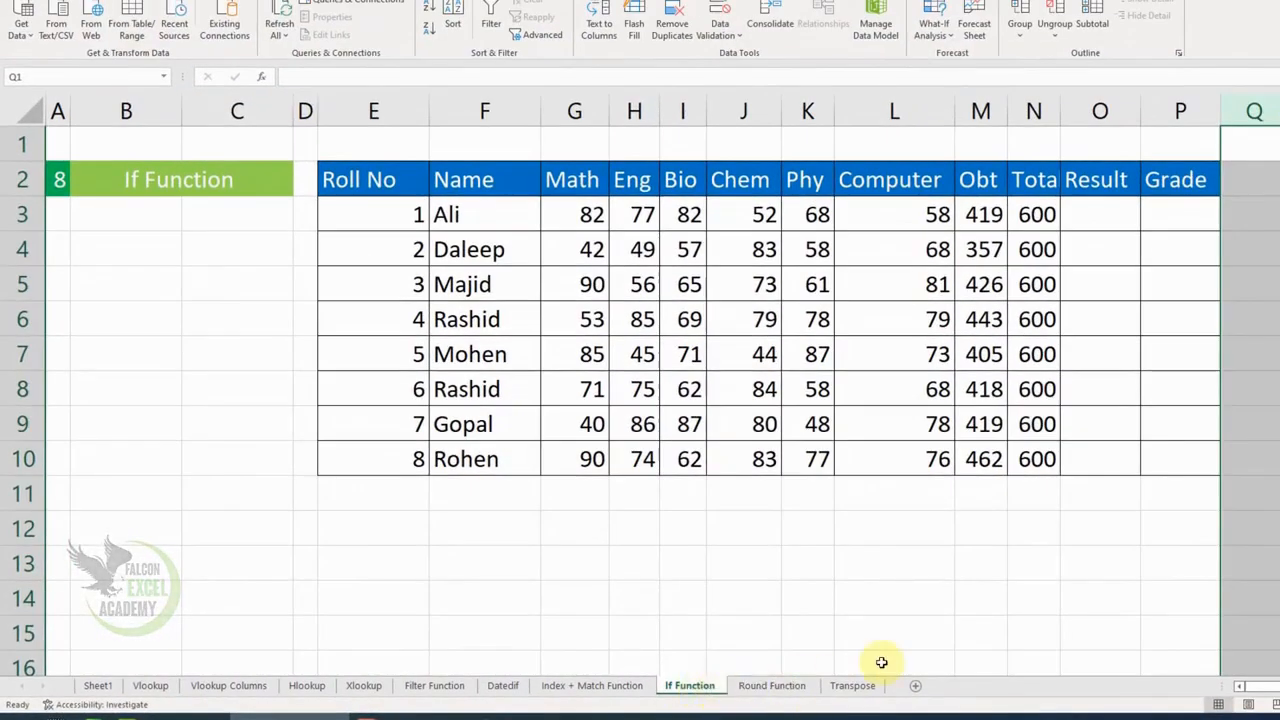
click(1102, 221)
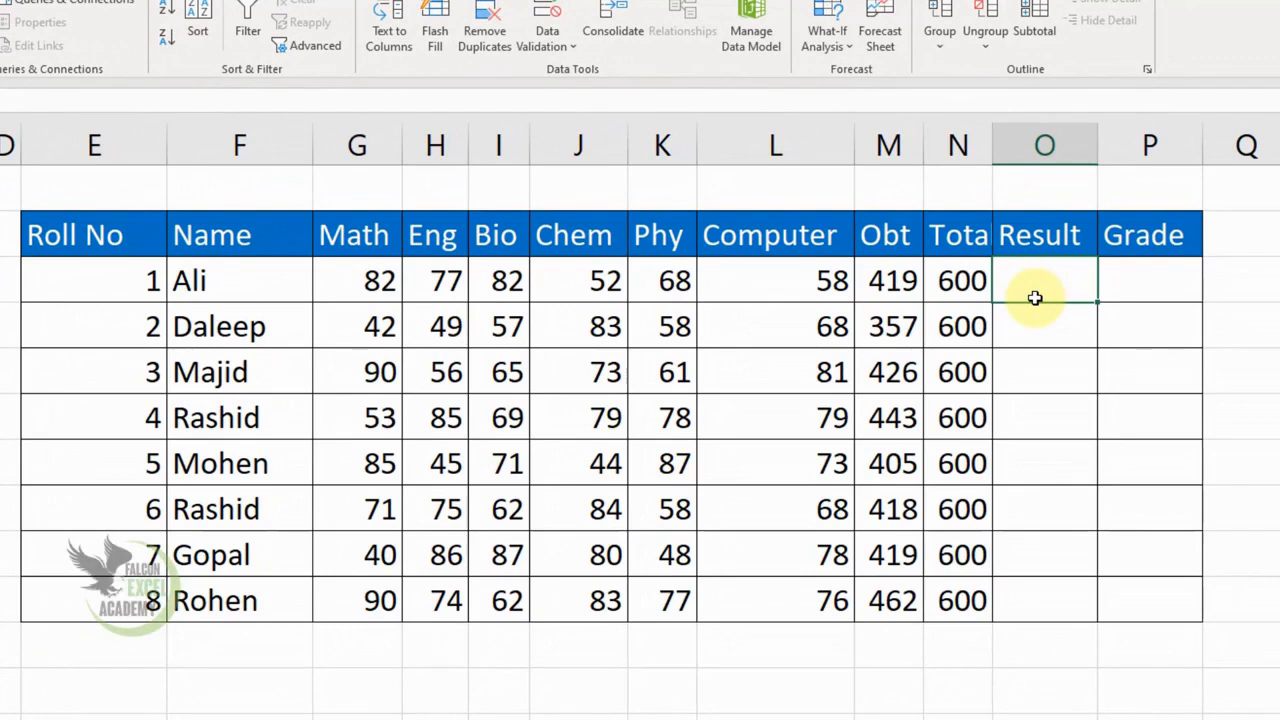
text(=)
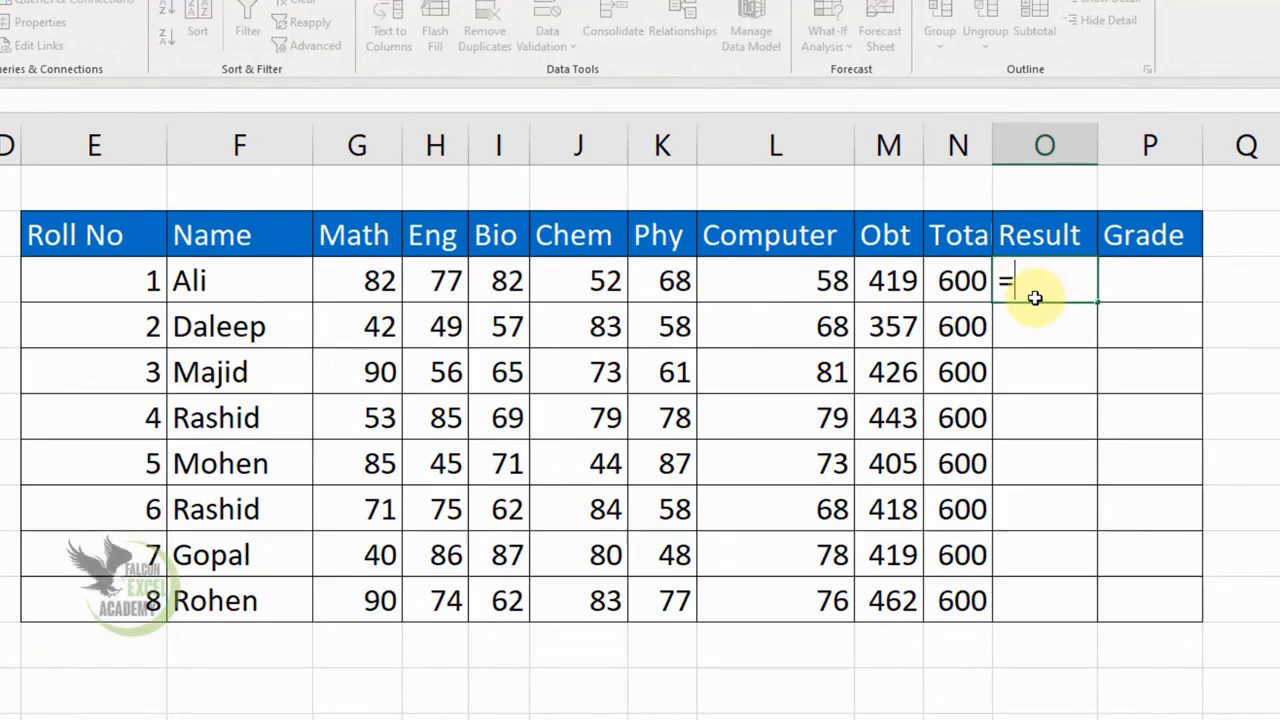
text(if)
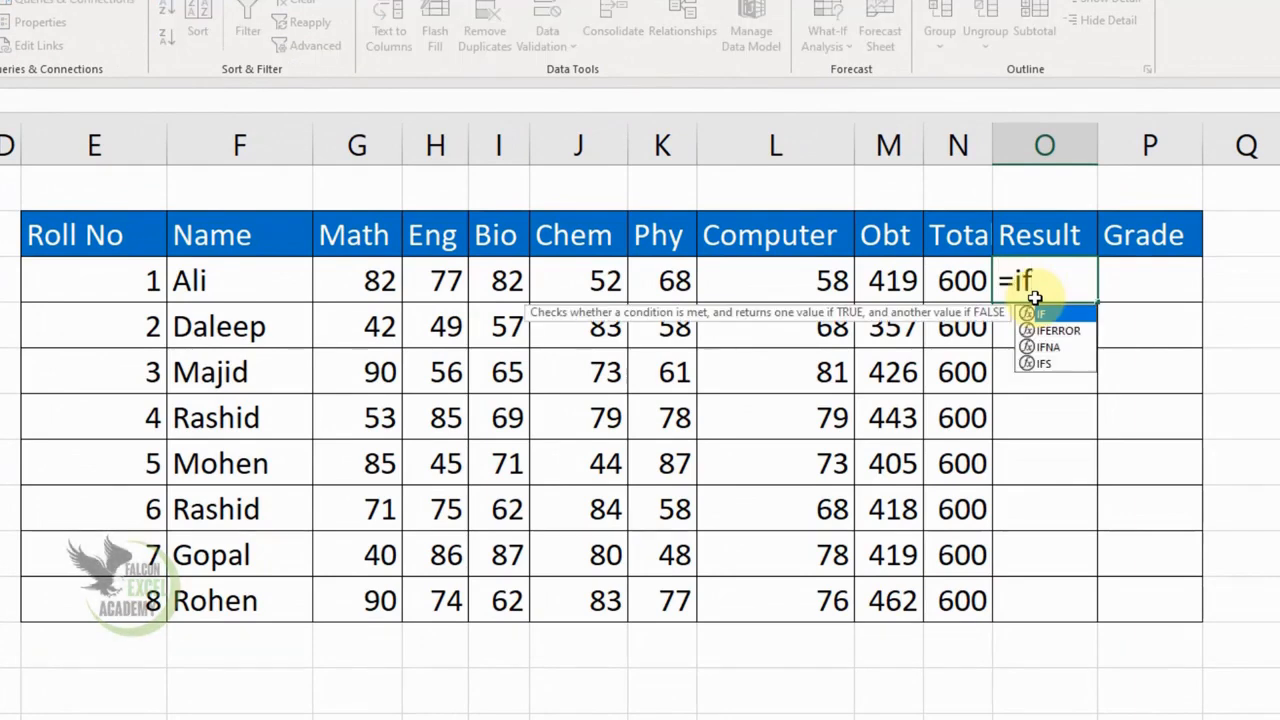
text(()
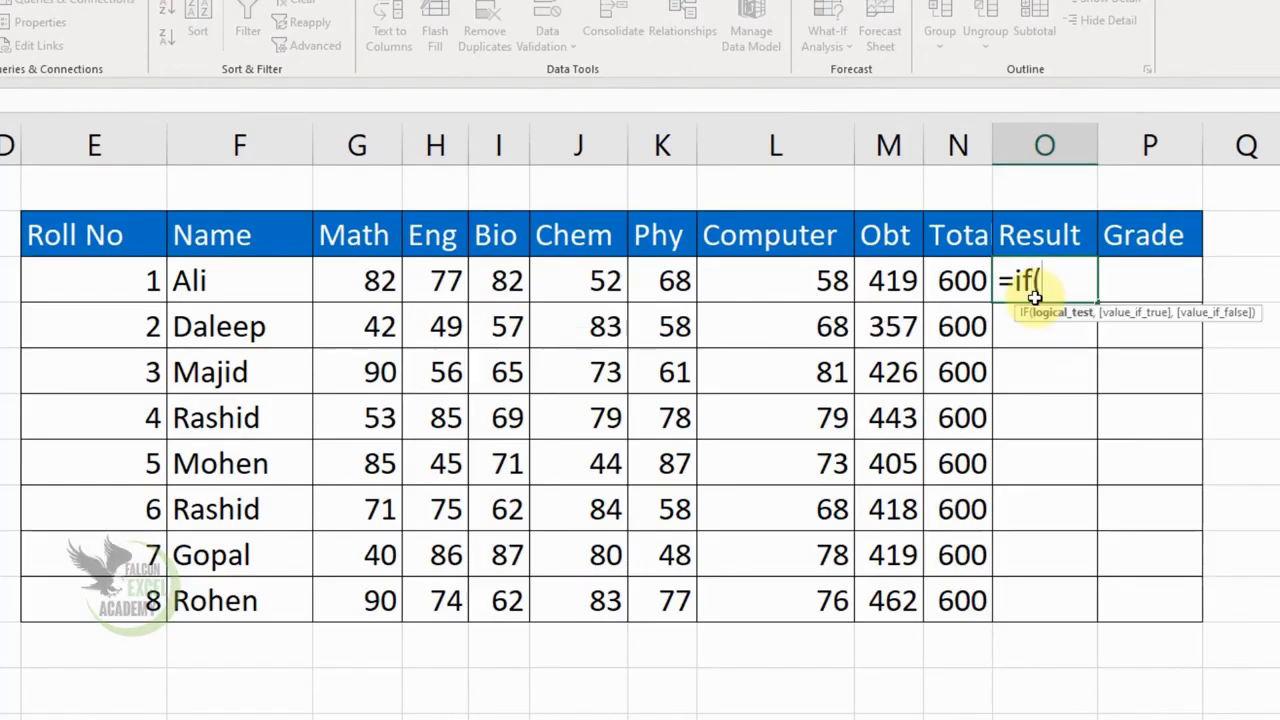
click(889, 291)
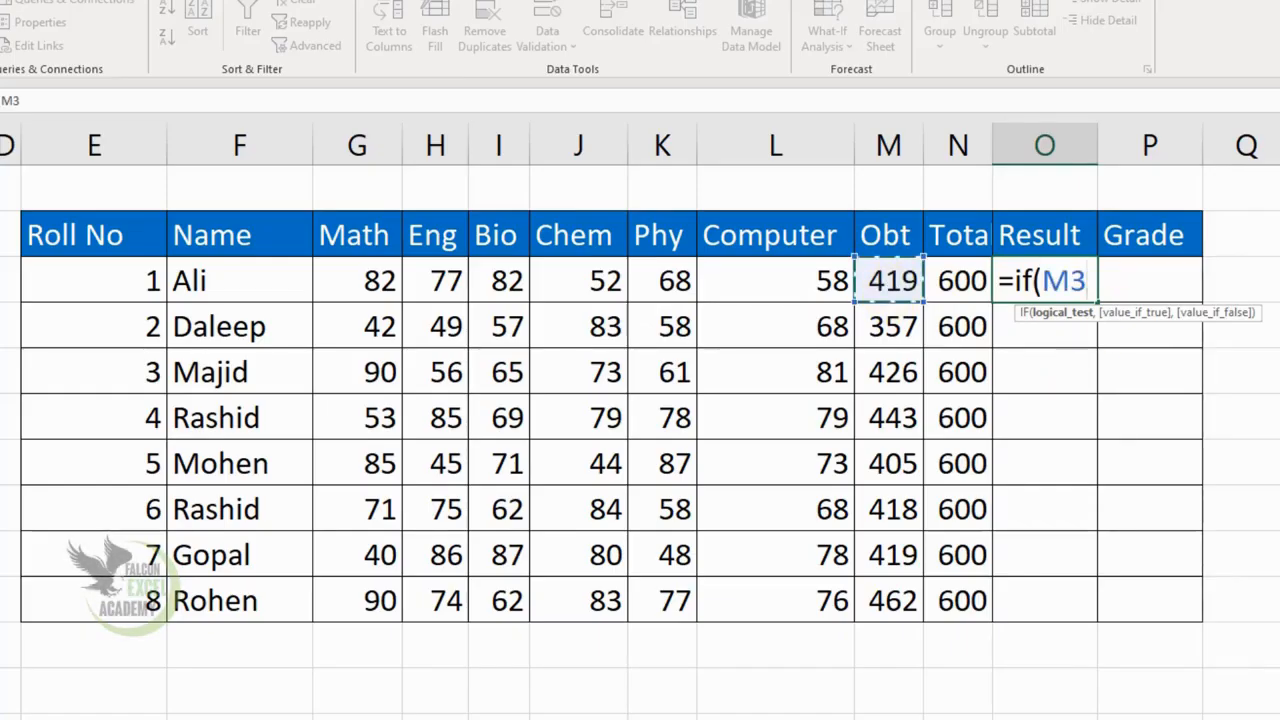
text(>=)
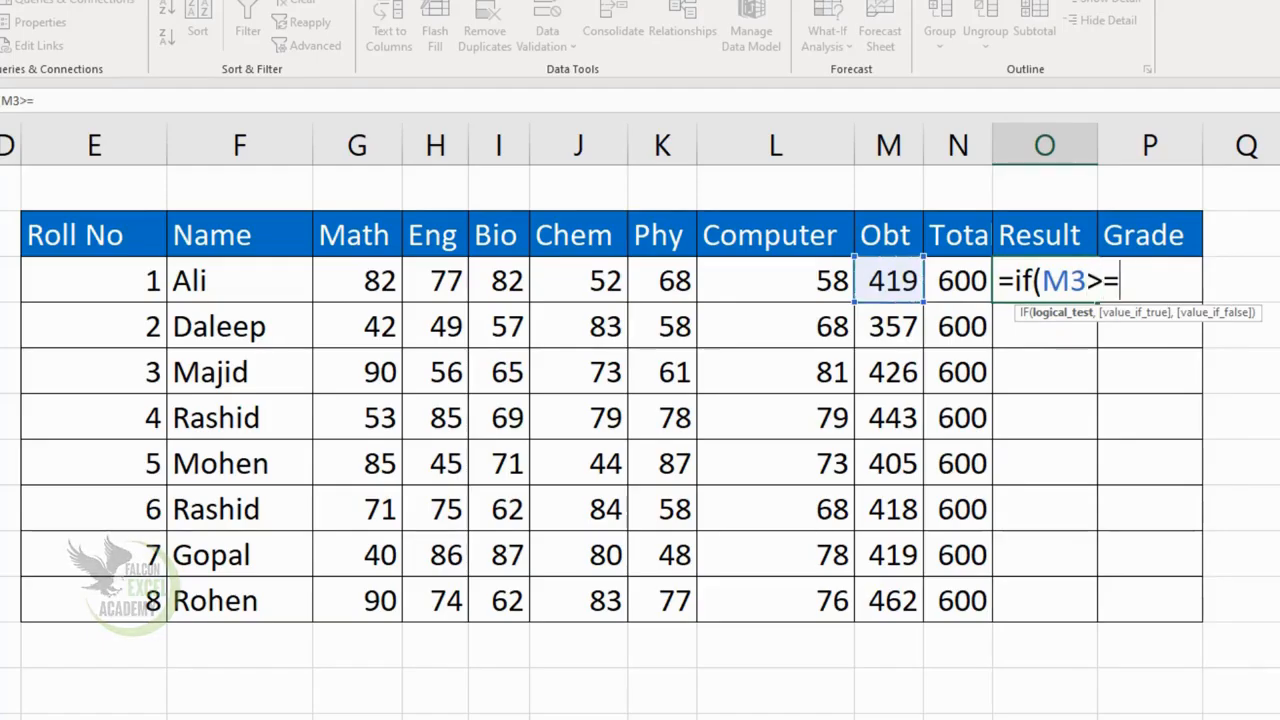
text(300)
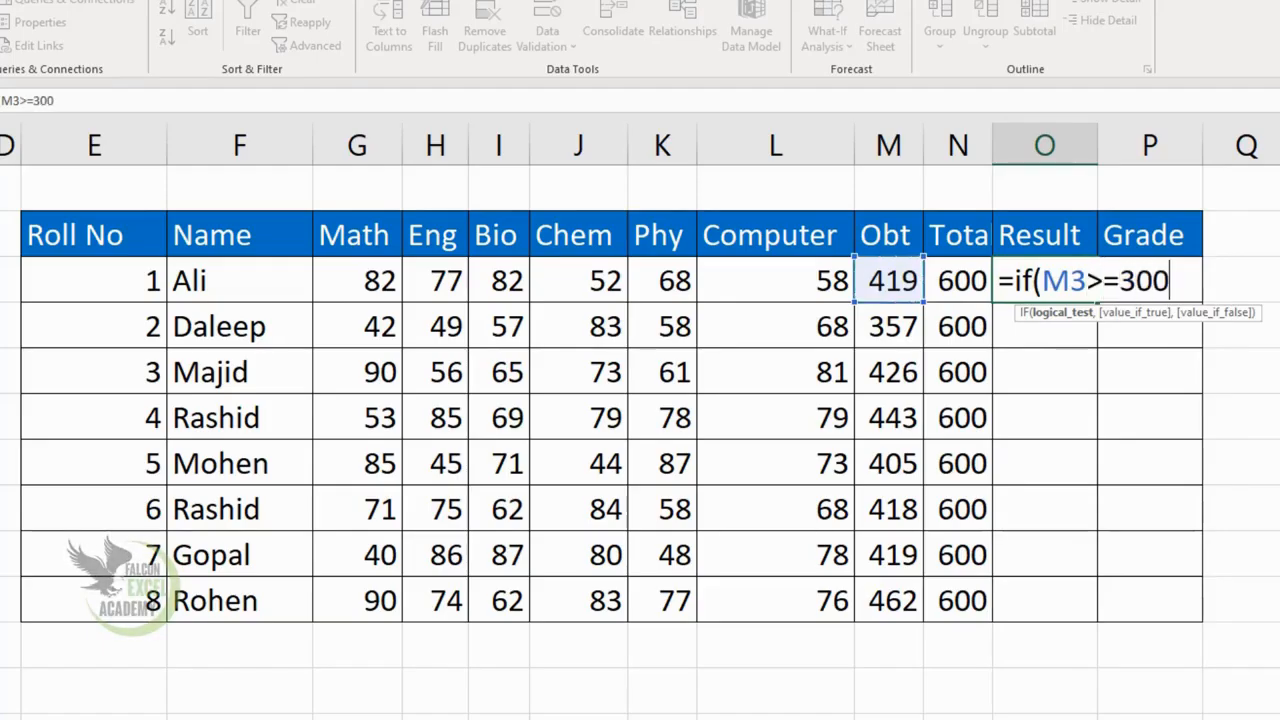
Complete the O3 IF formula with "Pass" as the true value and "Fail" as the false value.
text(,")
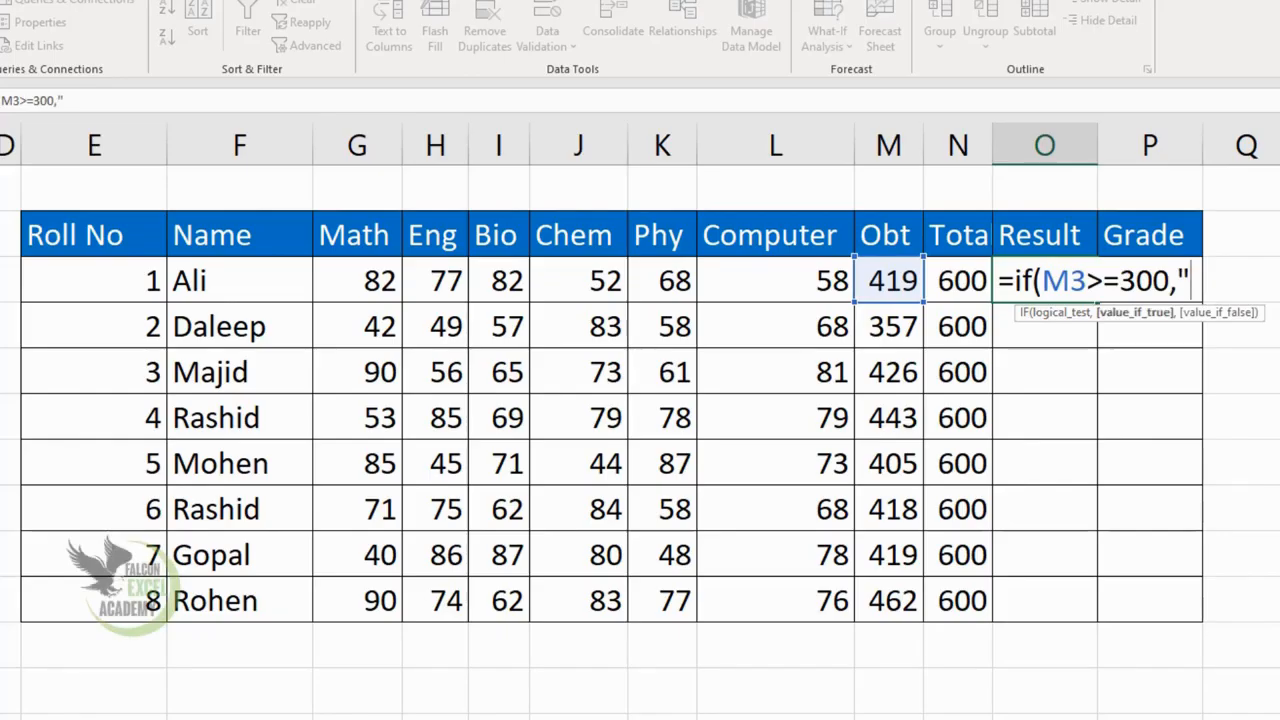
text(Pass)
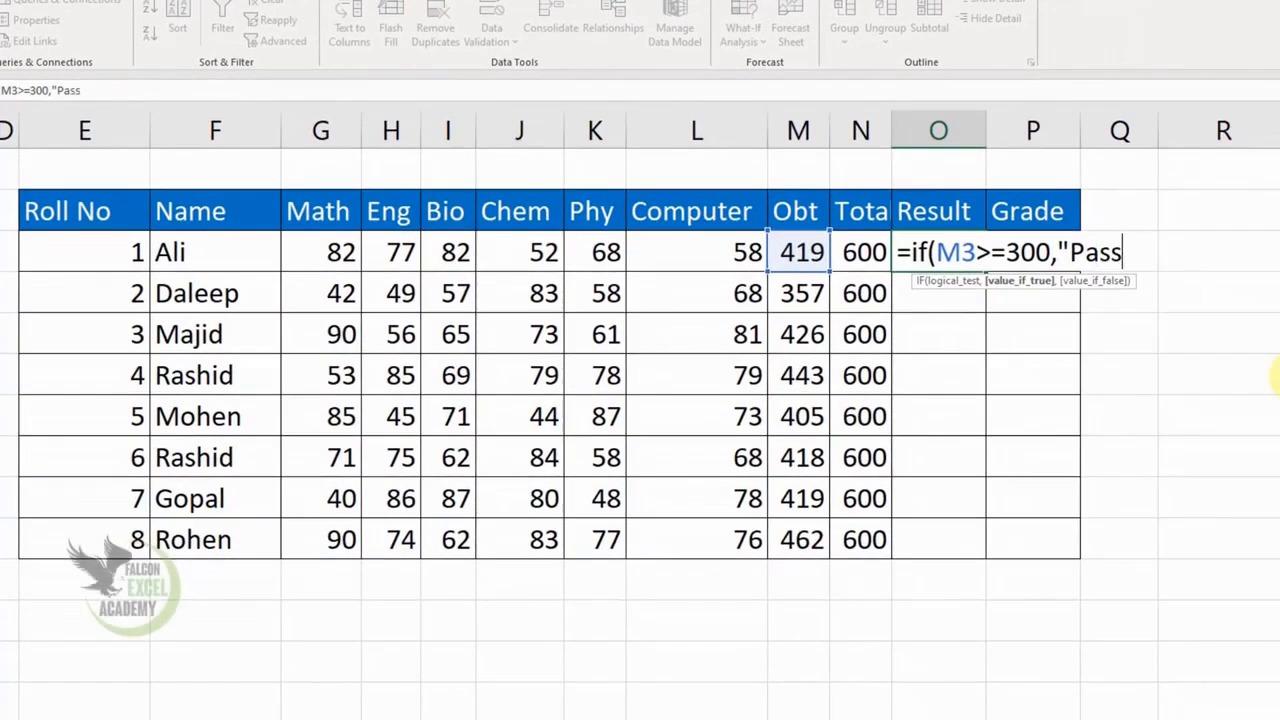
text(",)
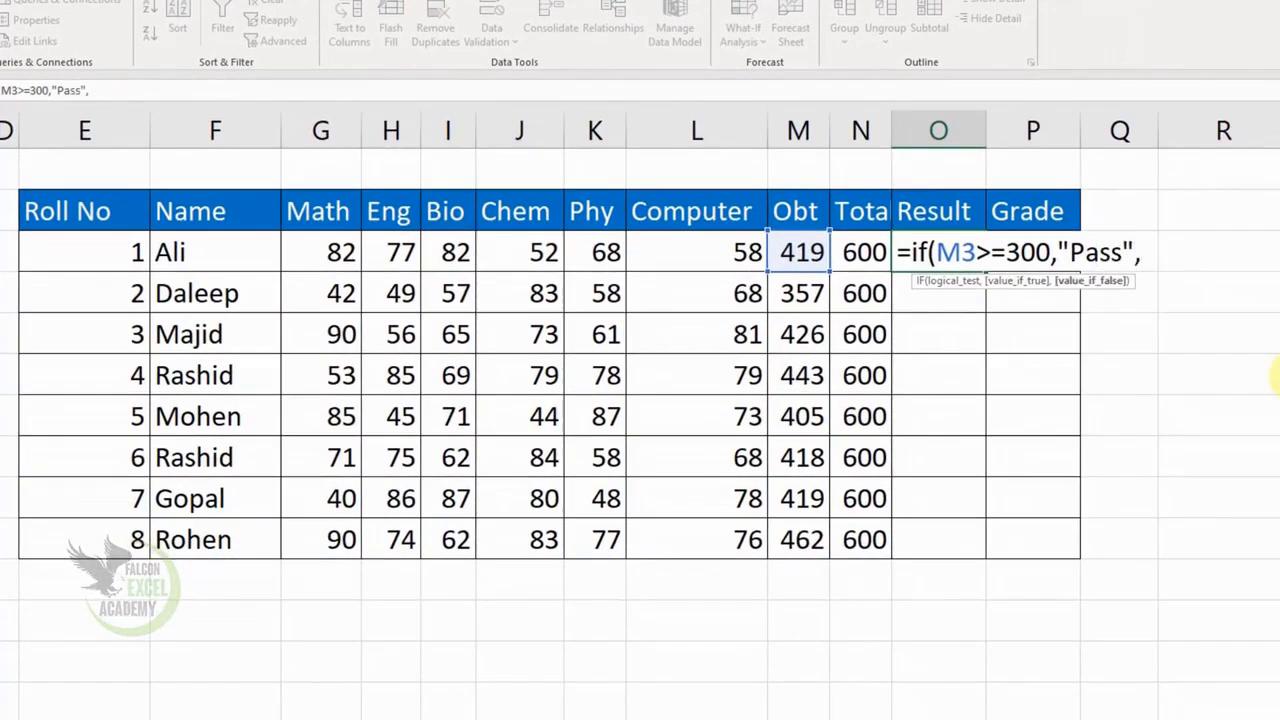
text(")
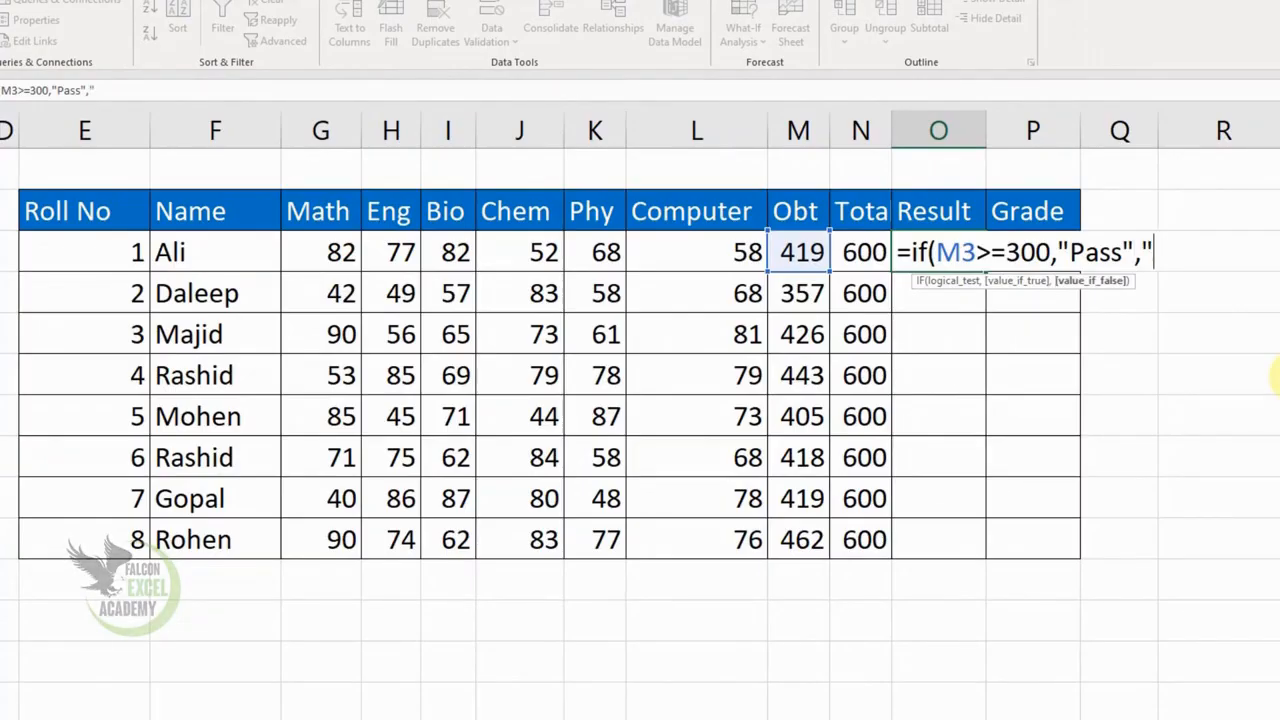
text(Fail"))
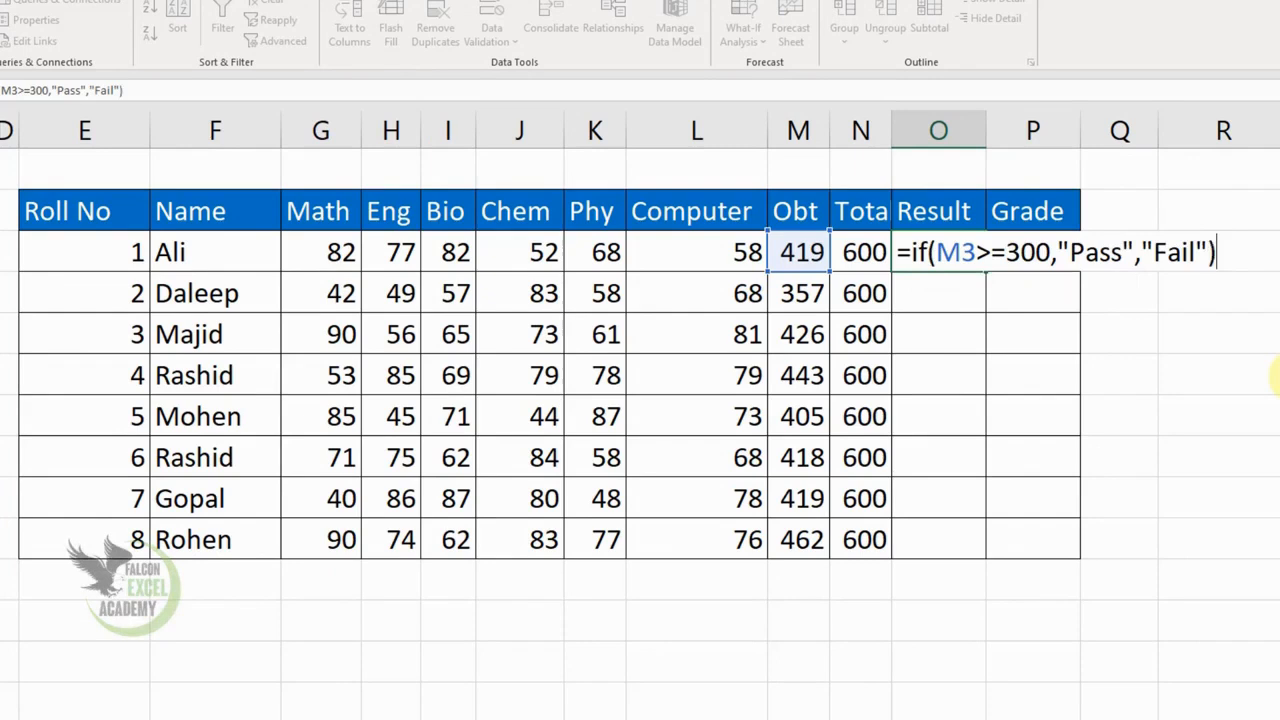
key(Return)
key(Up)
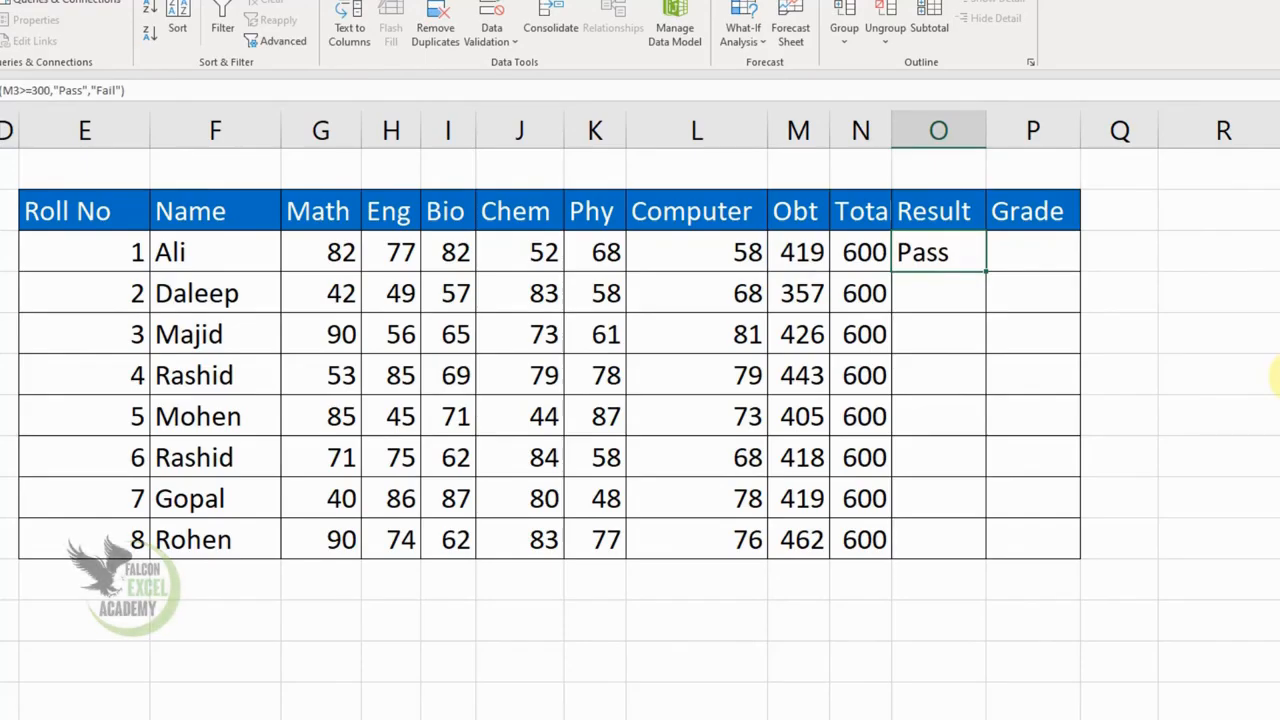
Enter an IF formula in O4 that returns "Pass" when M4>=300 and "Fail" otherwise.
click(950, 296)
text(=)
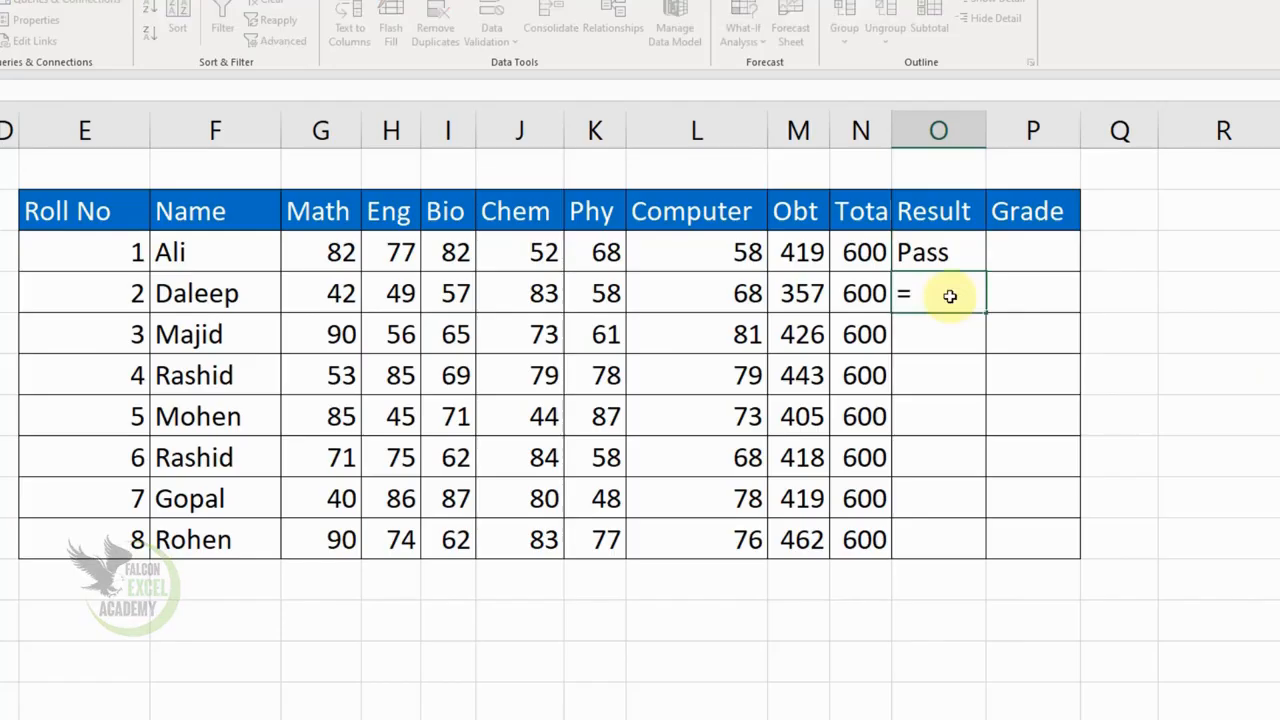
text(i)
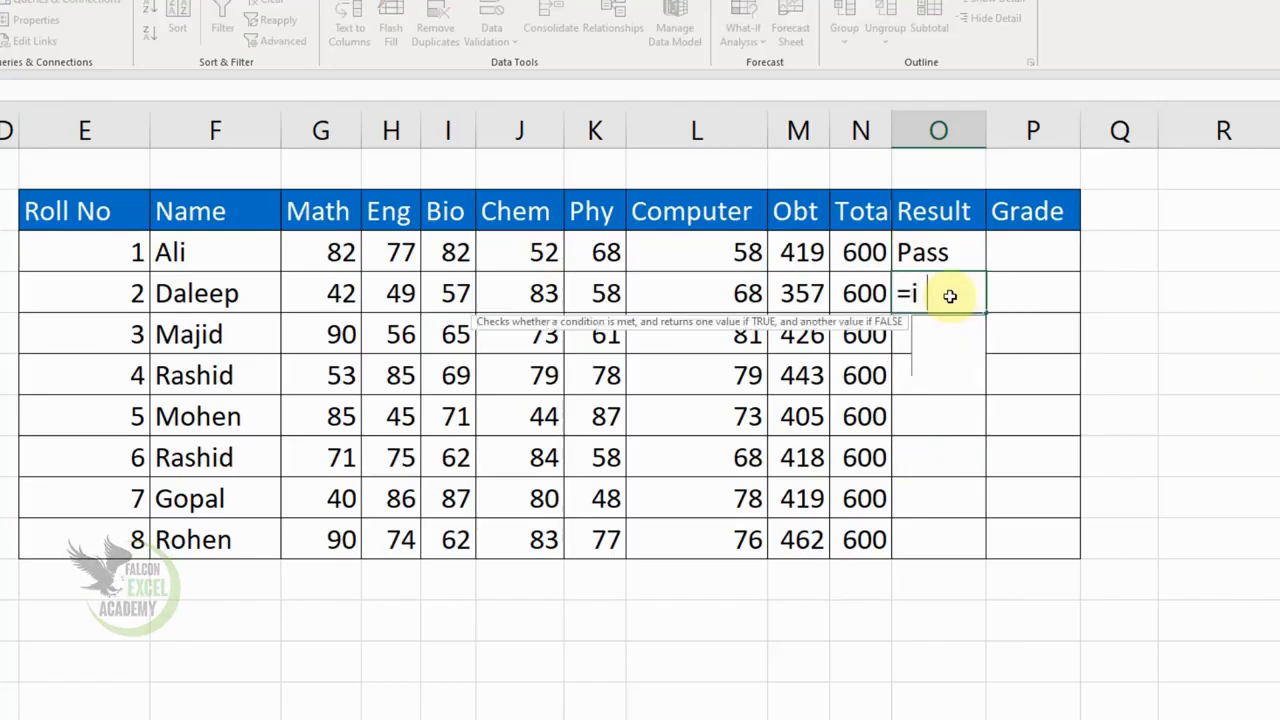
text(f()
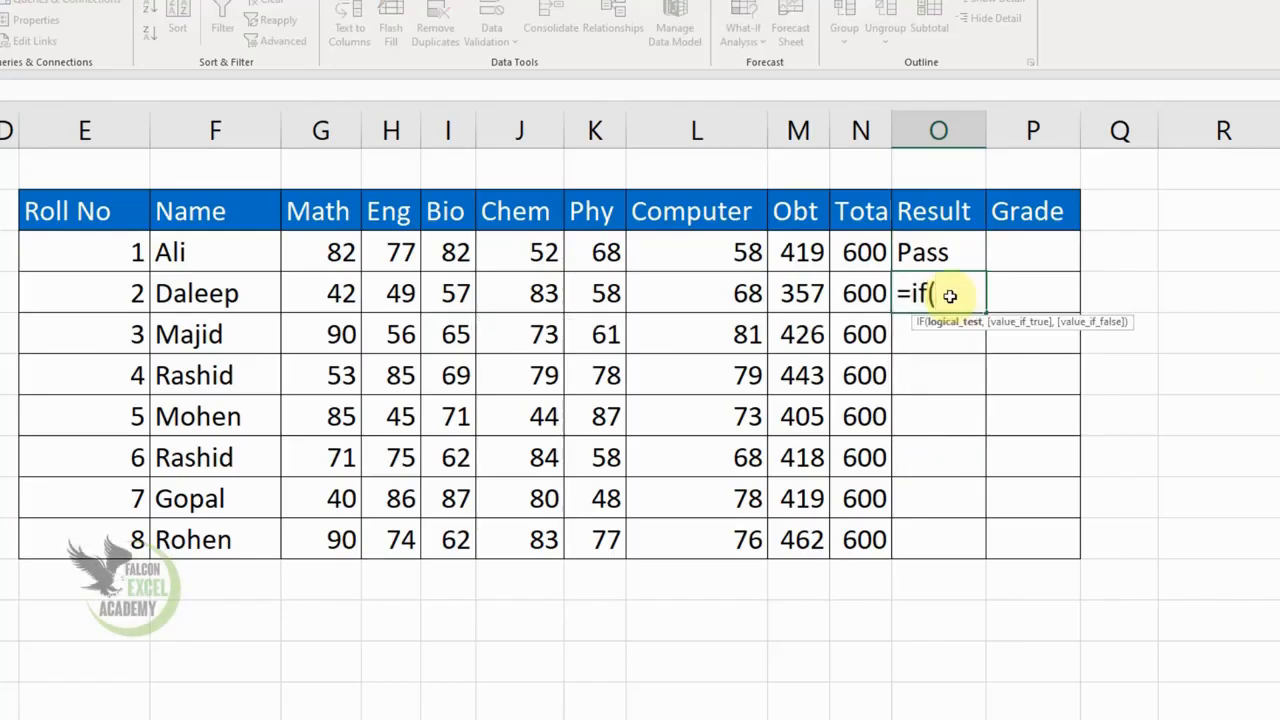
click(803, 287)
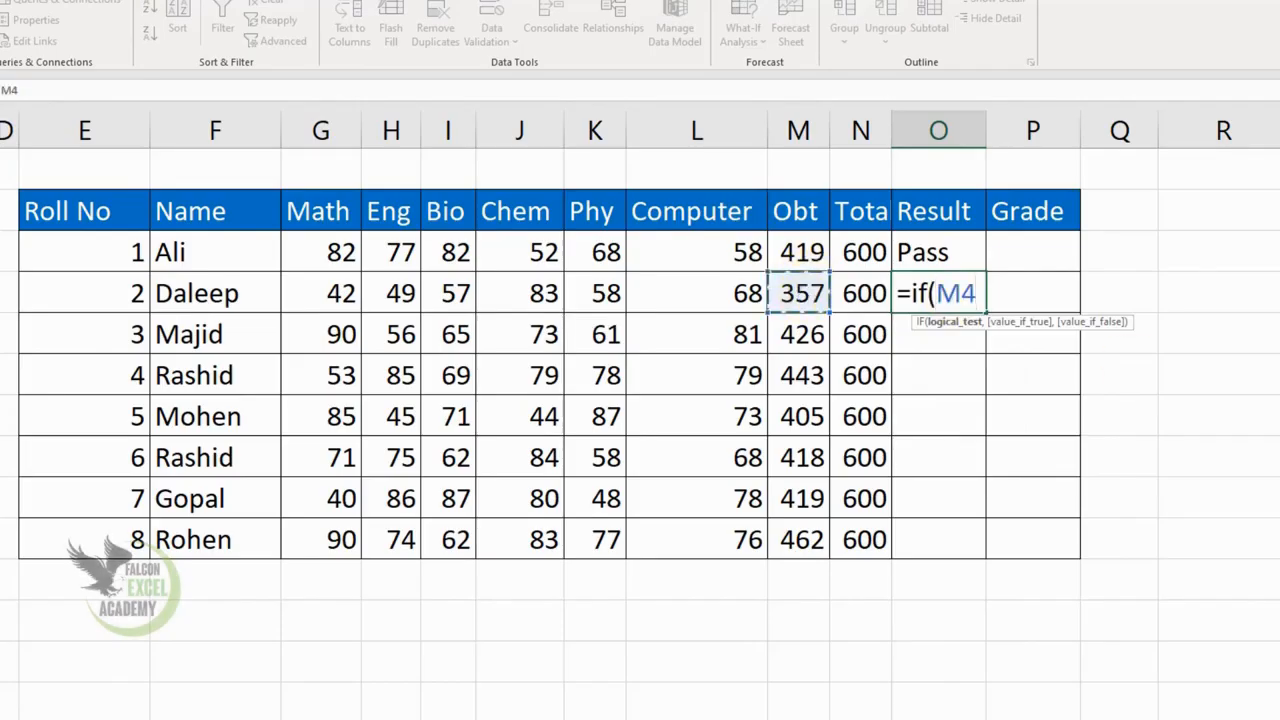
text(>=)
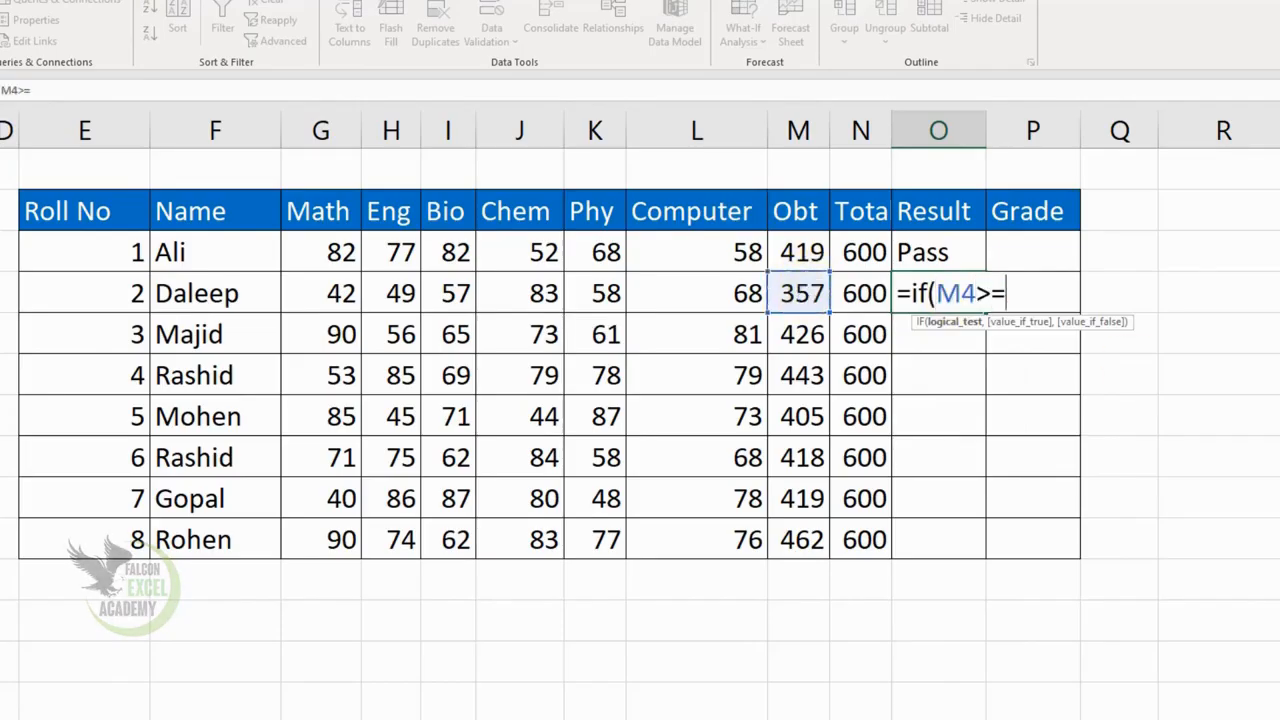
text(300,"Pas)
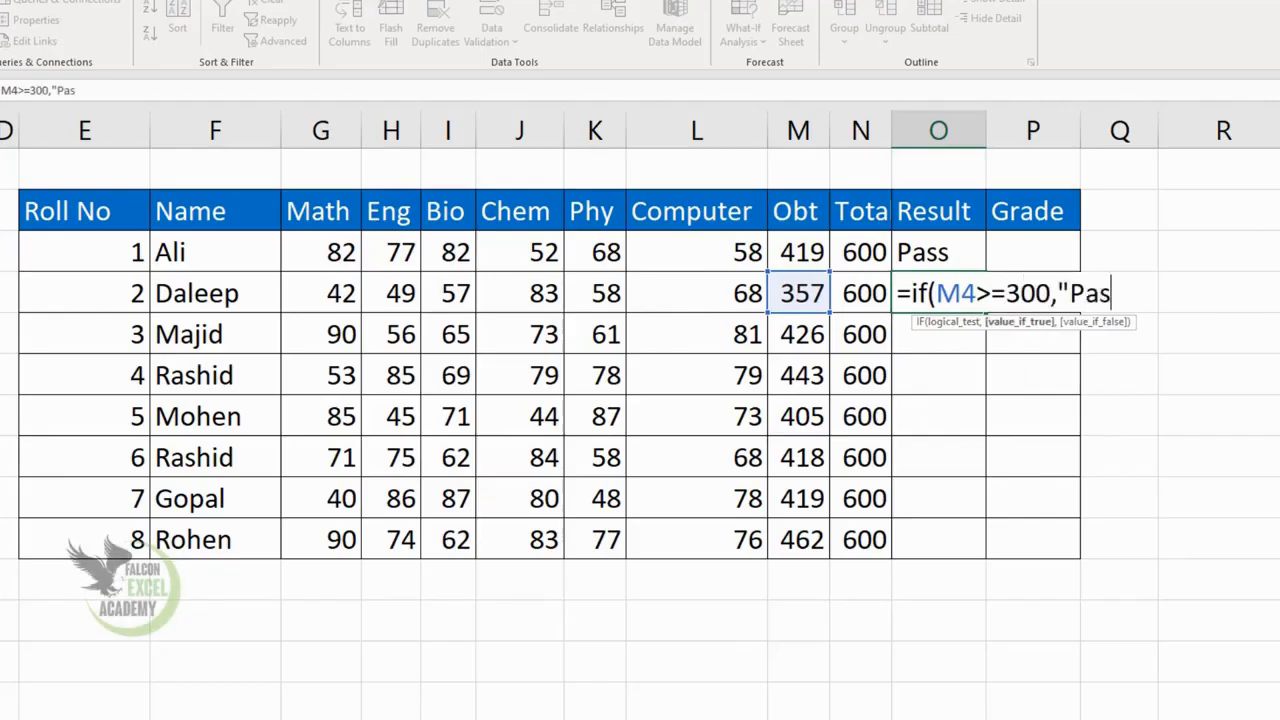
text(s )
text(,)
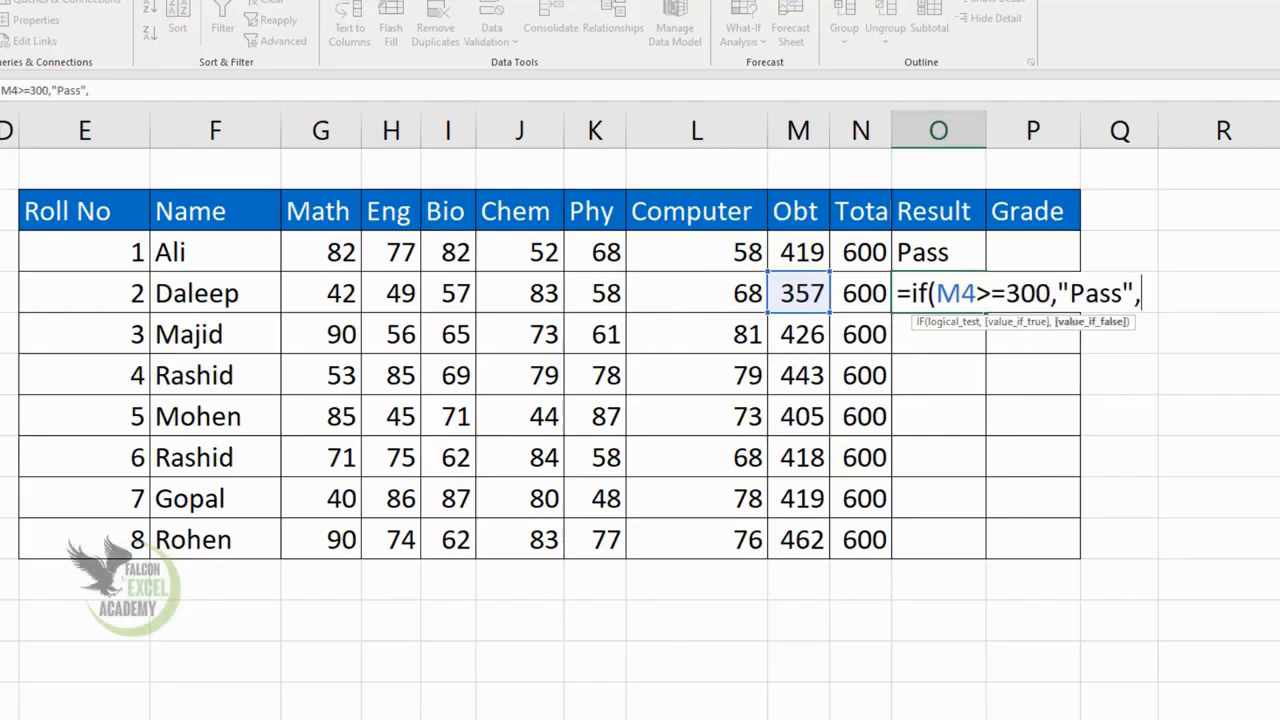
text("Fail)
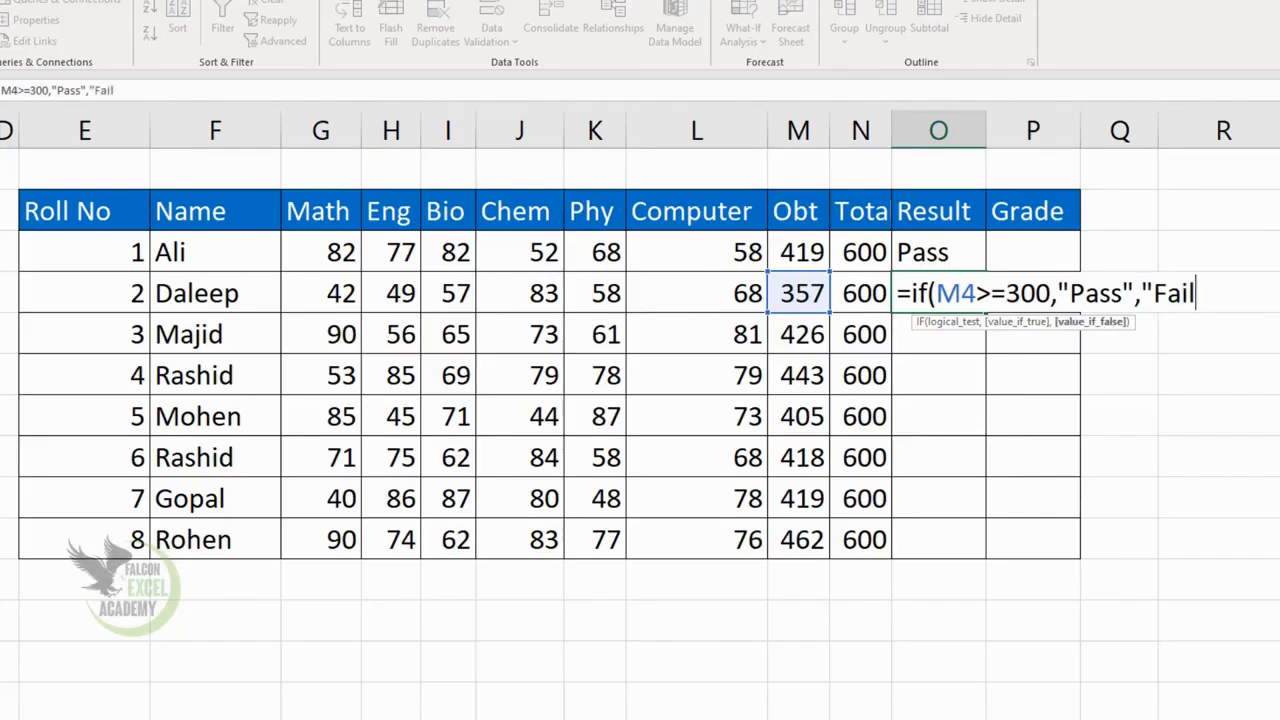
text("))
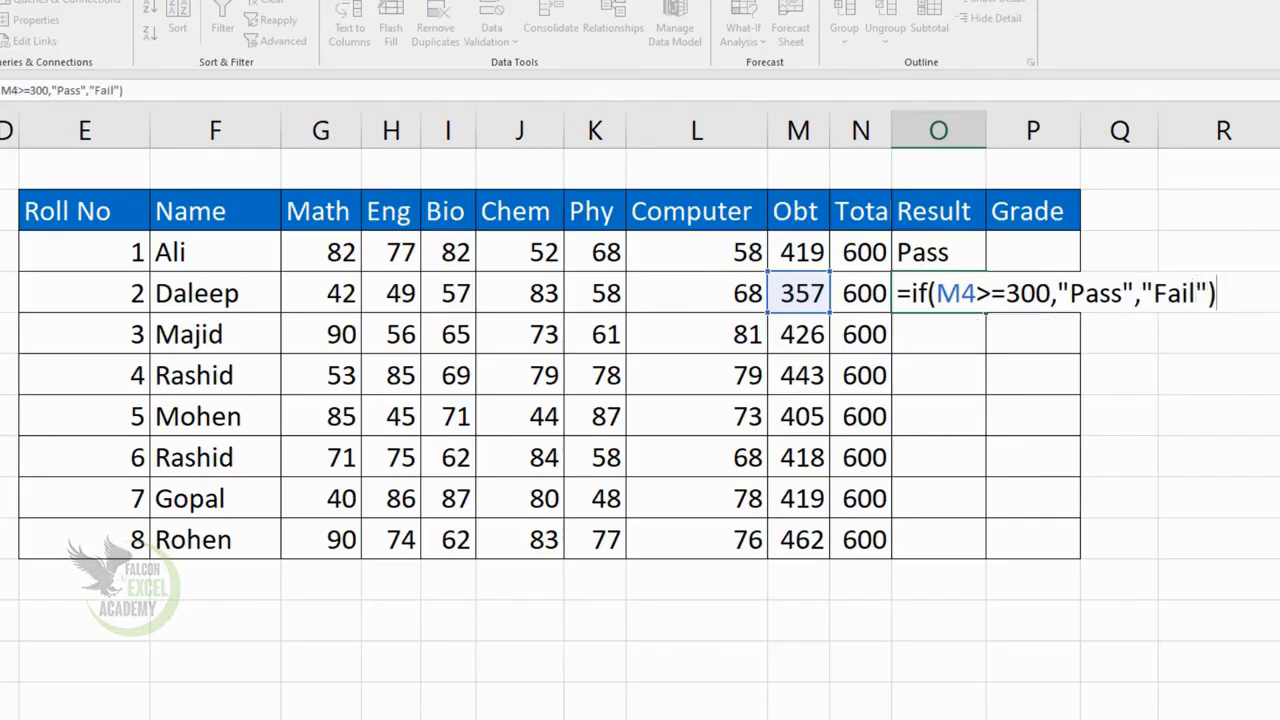
key(Return)
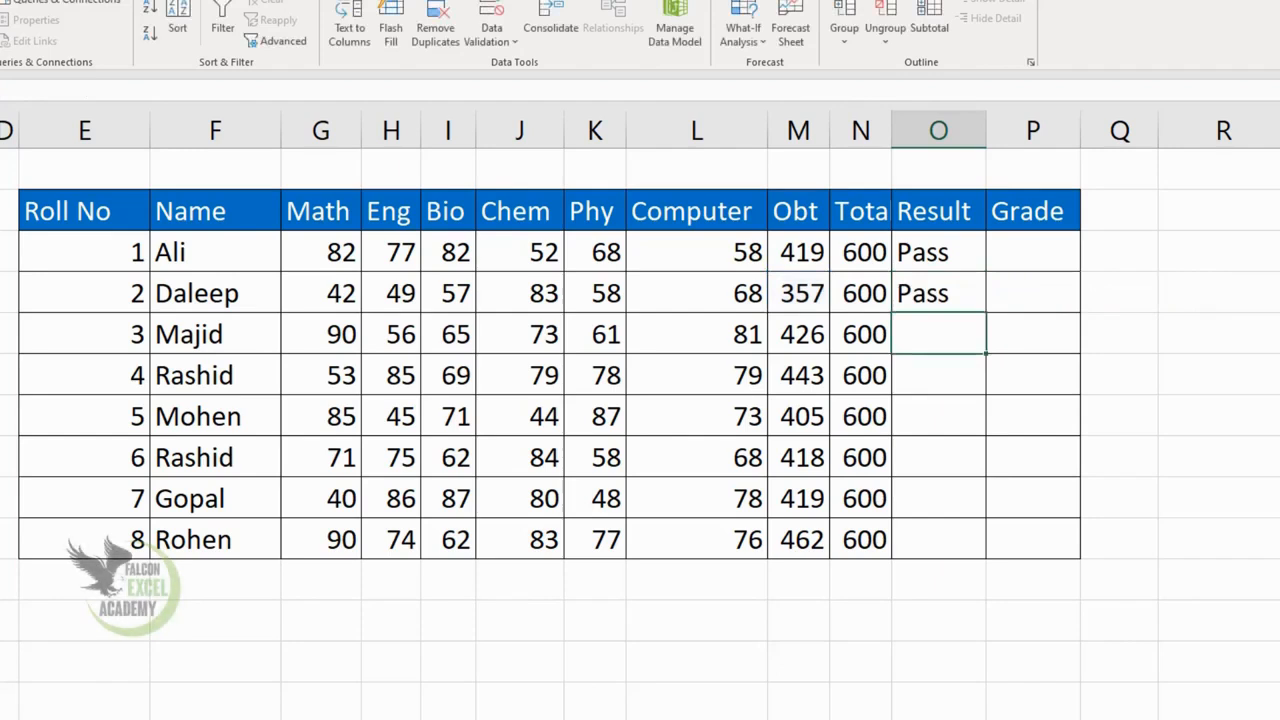
Test the O4 result by replacing the SUM formula in M4 with the value 299.
click(800, 293)
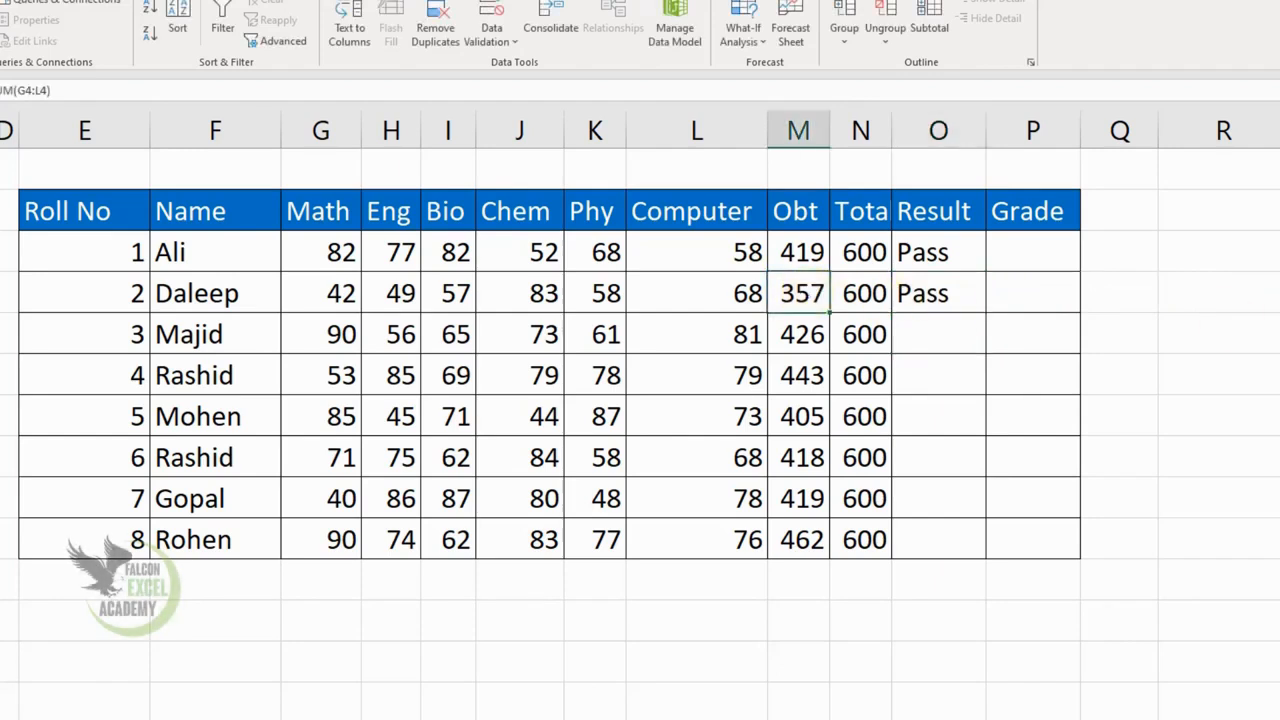
key(F2)
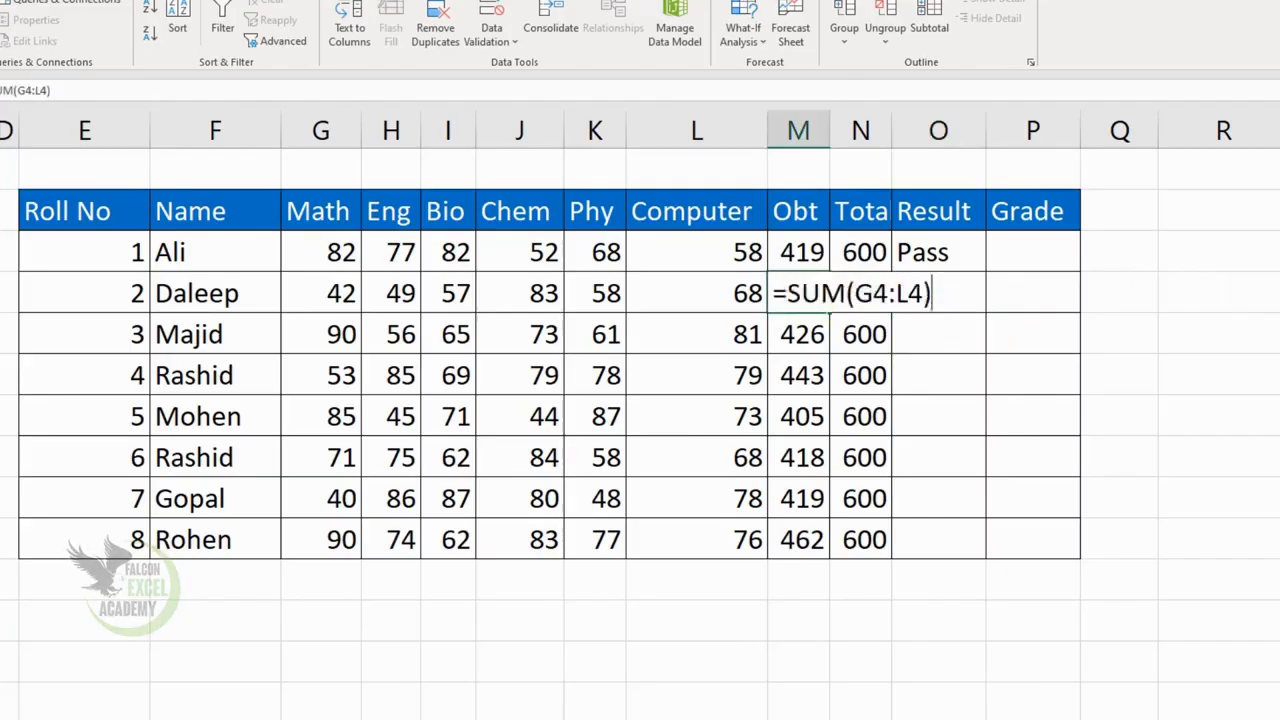
key(shift+Home)
text(299)
key(Return)
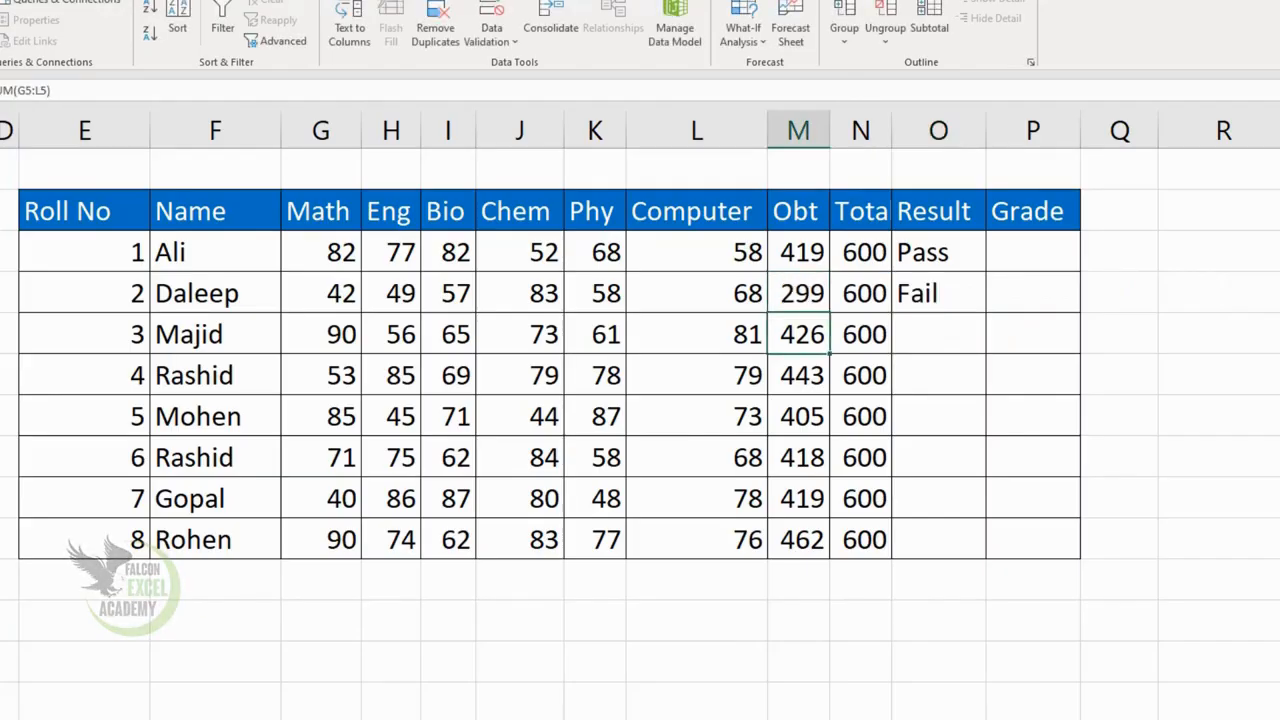
click(799, 293)
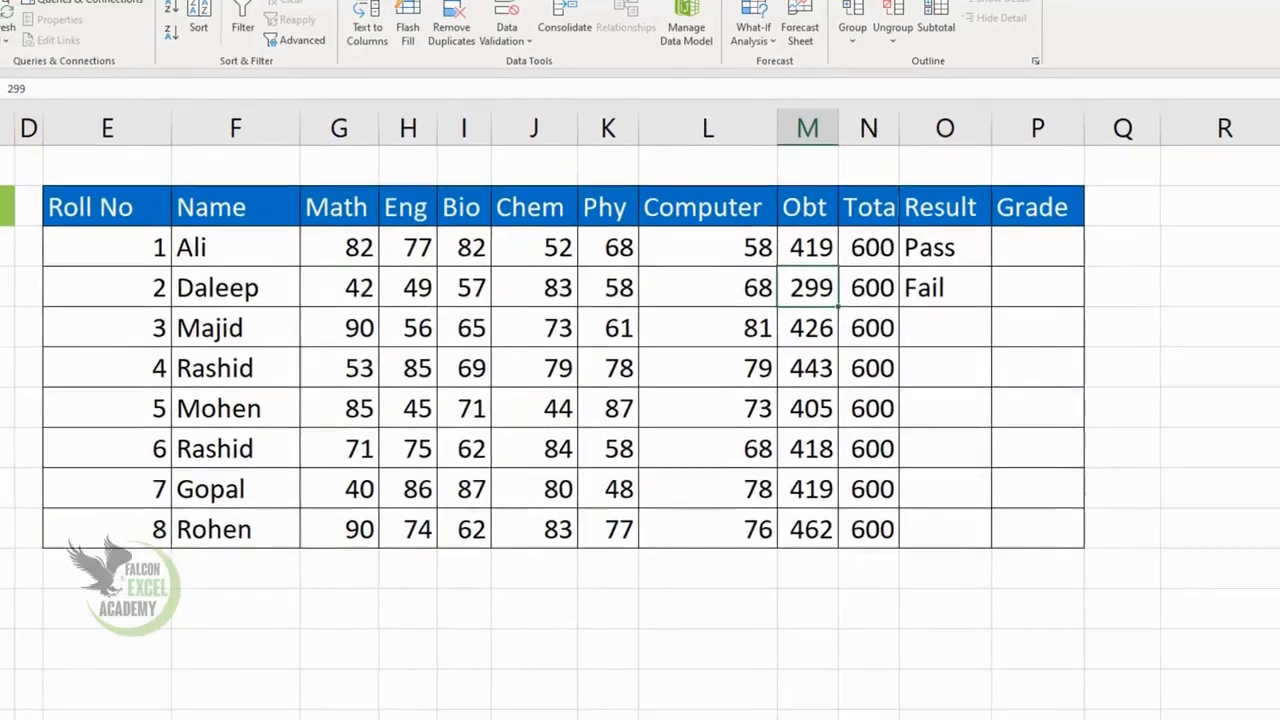
key(Right)
key(Right)
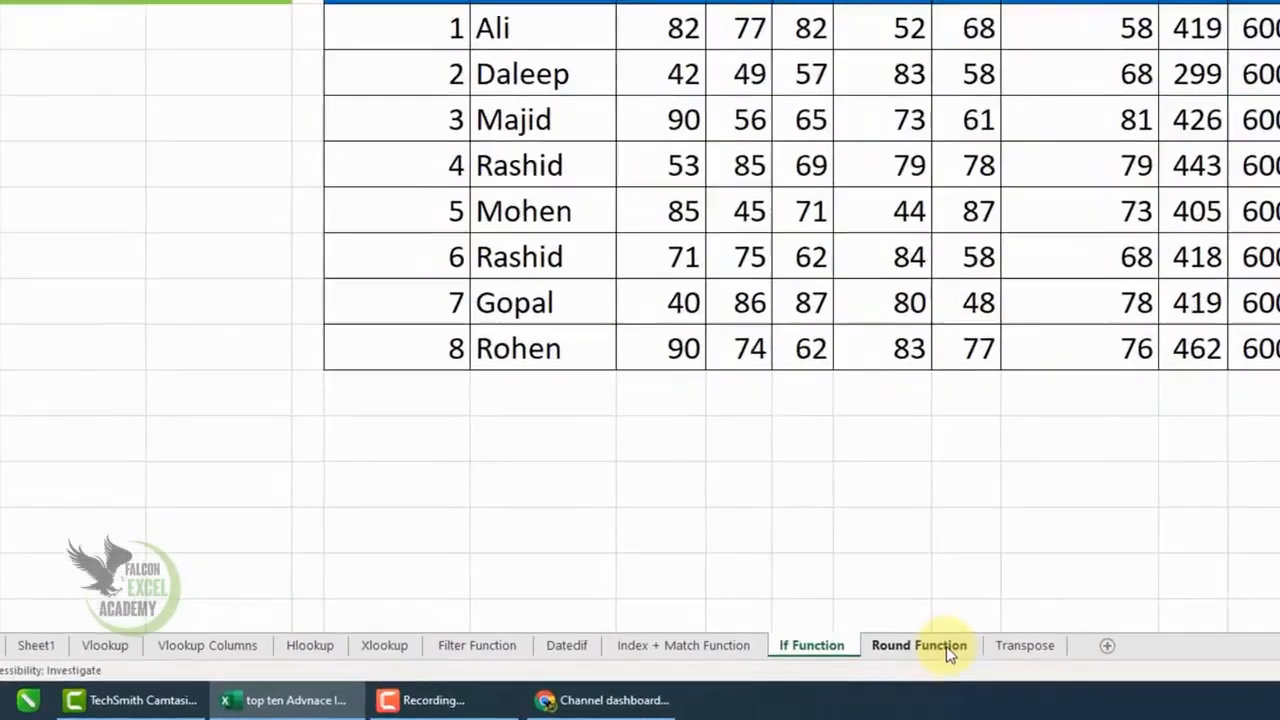
On the Round Function sheet, review the first row's cells and clear the existing Round column results in G3:G9.
click(699, 665)
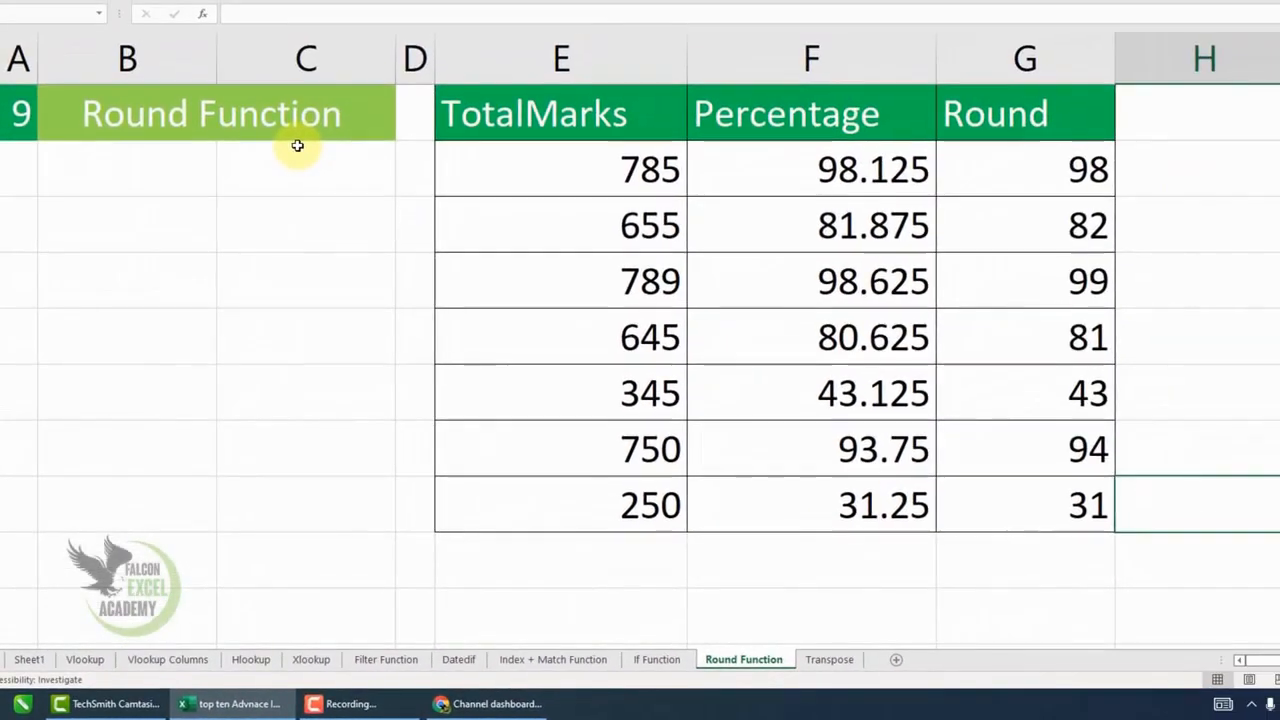
click(607, 170)
click(829, 170)
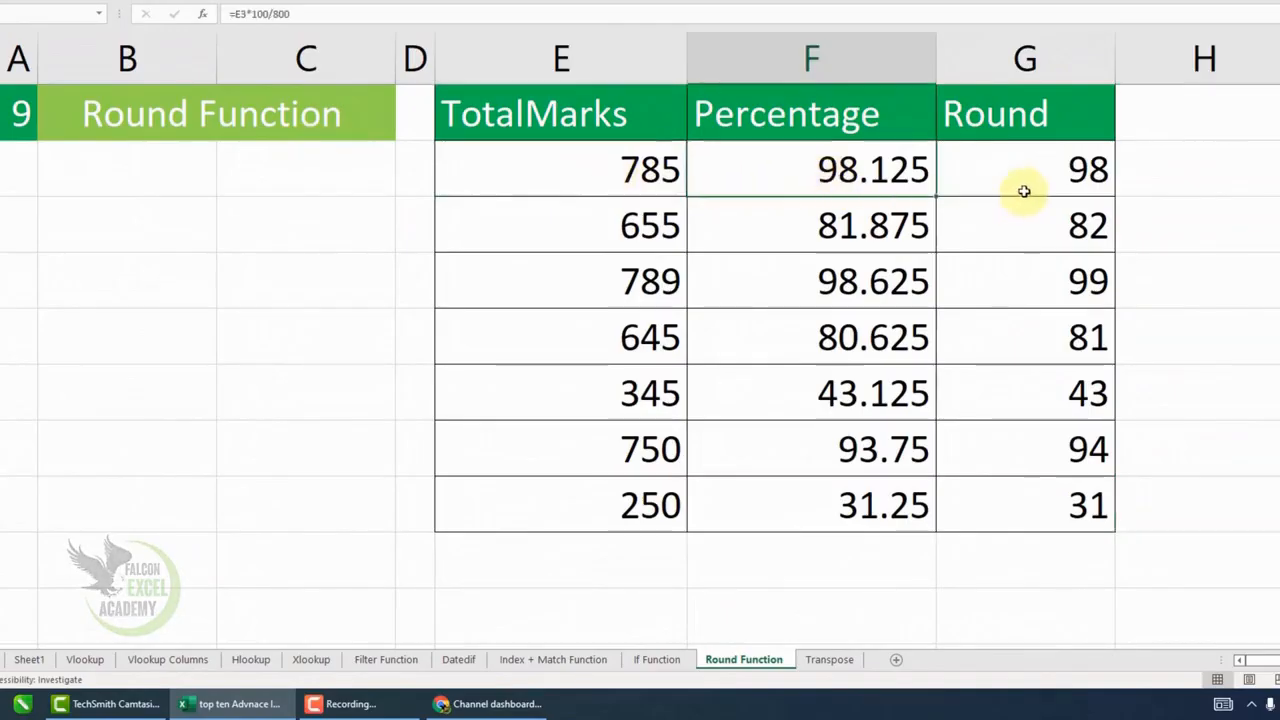
click(1088, 171)
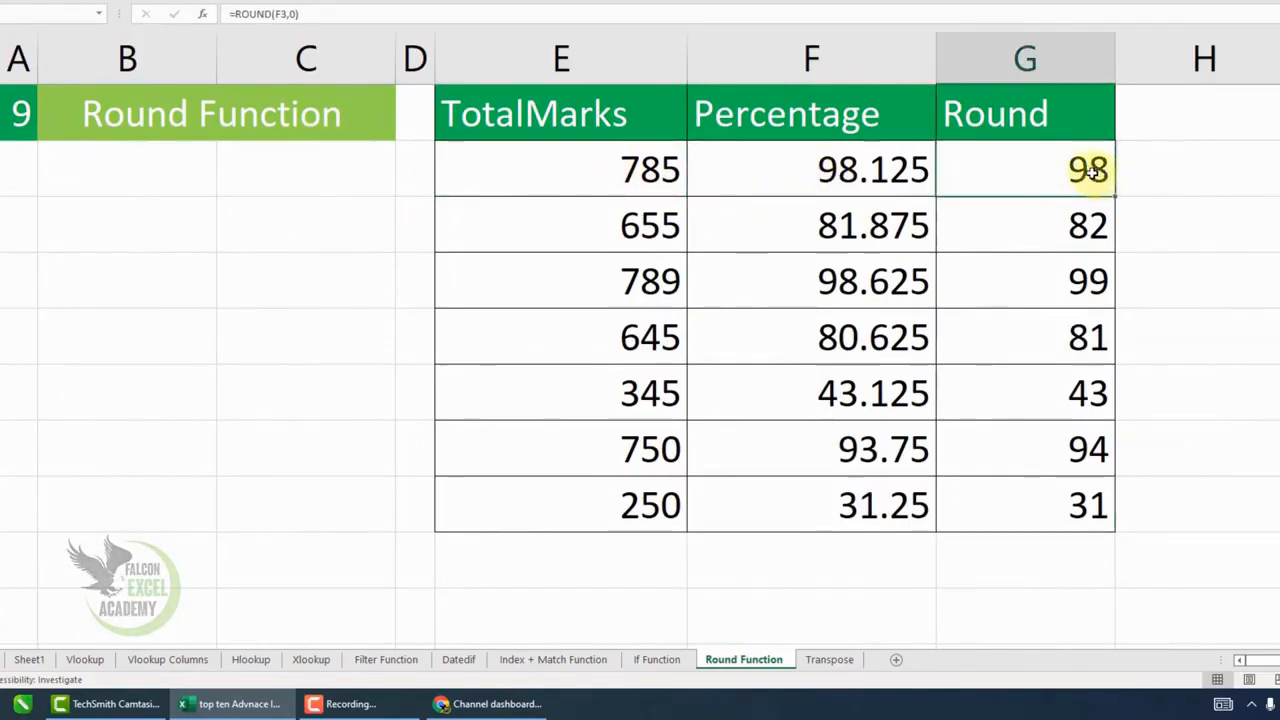
drag(1057, 169, 1063, 500)
key(Delete)
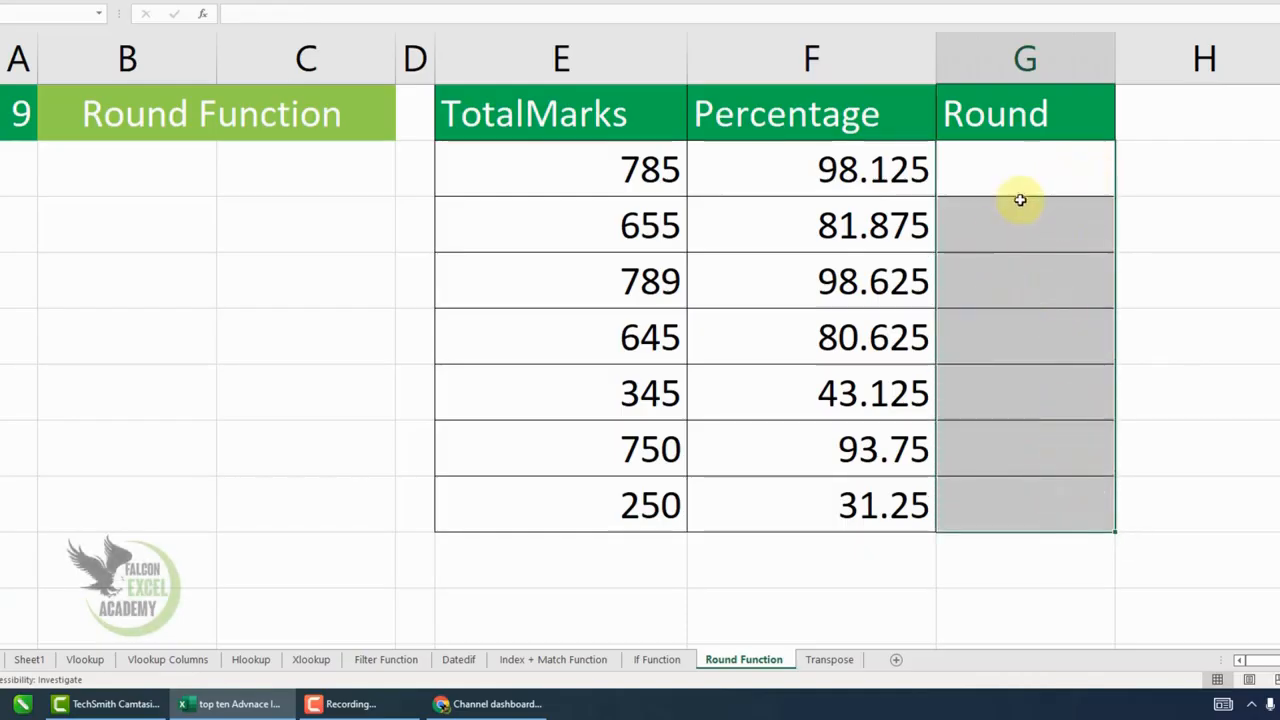
Enter a ROUND formula in G3 that rounds F3 to 0 digits and fill it down to G9.
click(1024, 172)
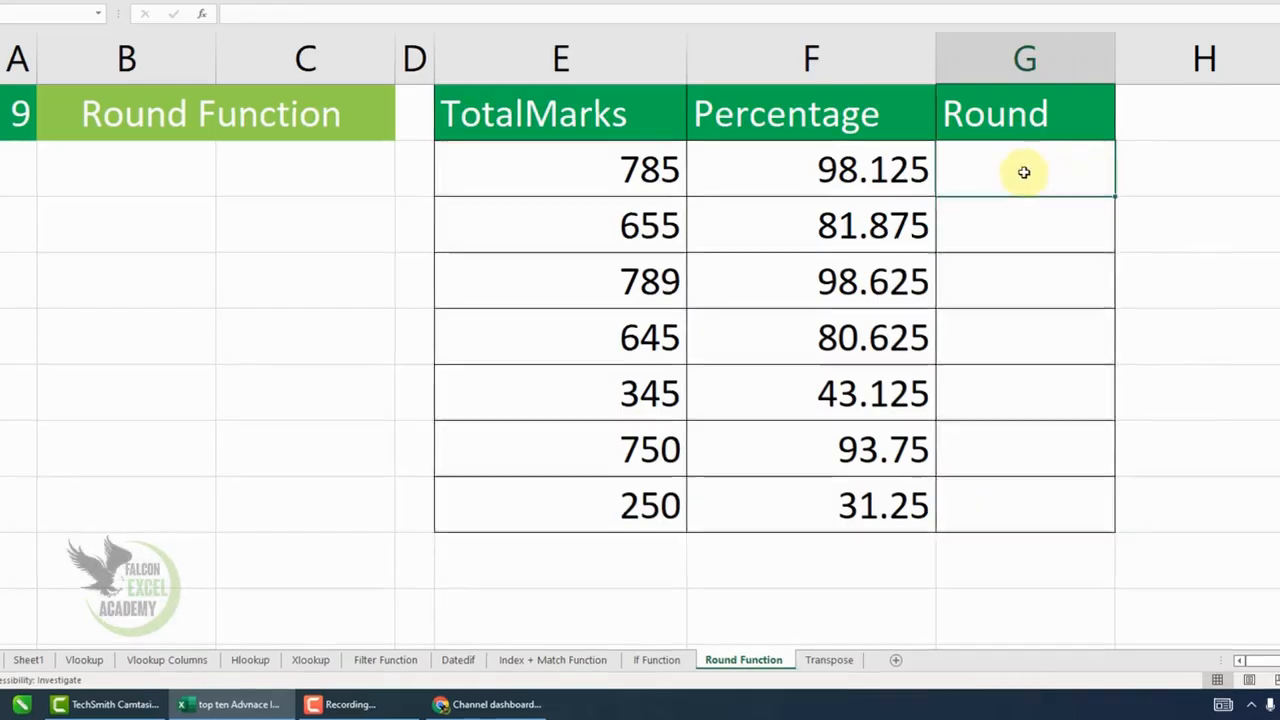
text(=round)
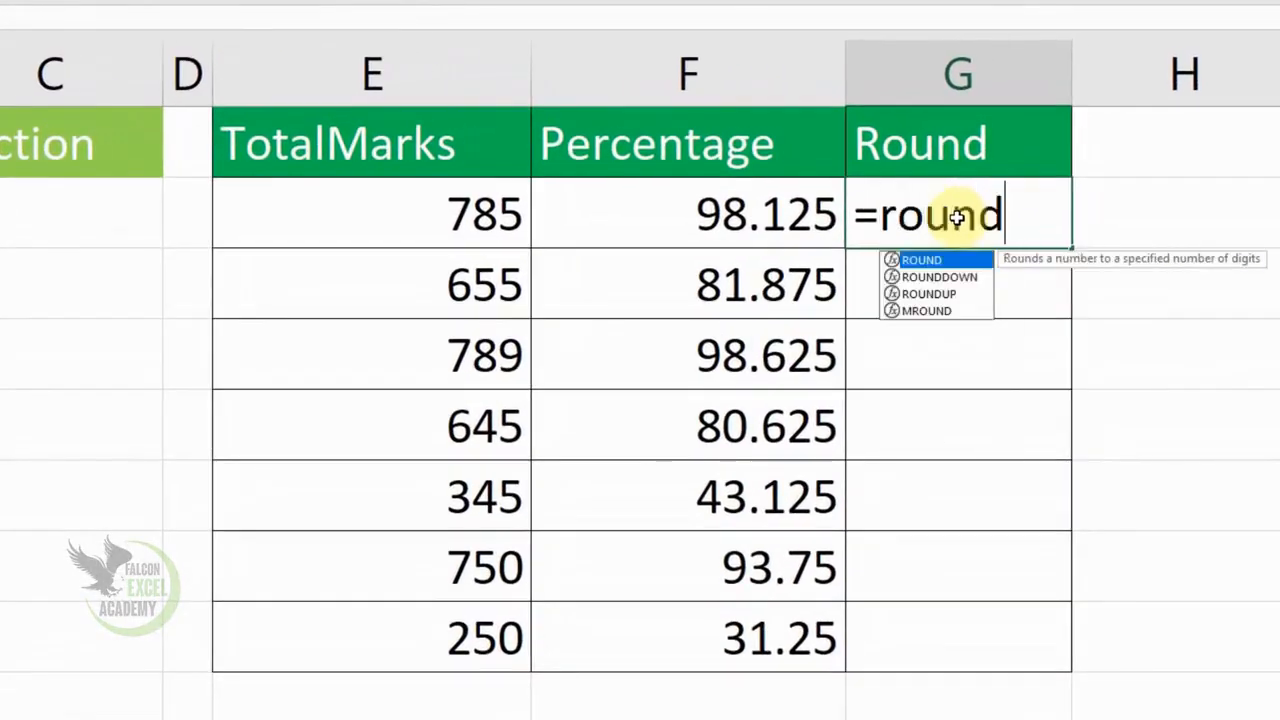
key(Tab)
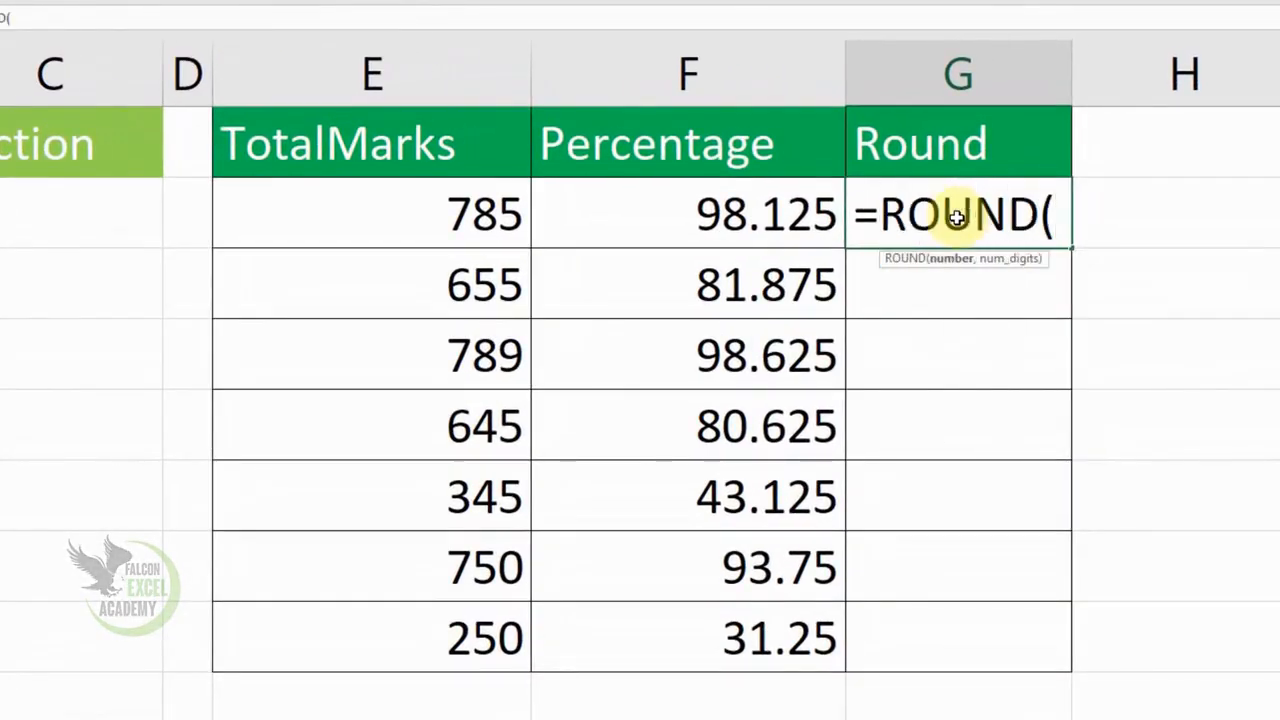
click(703, 217)
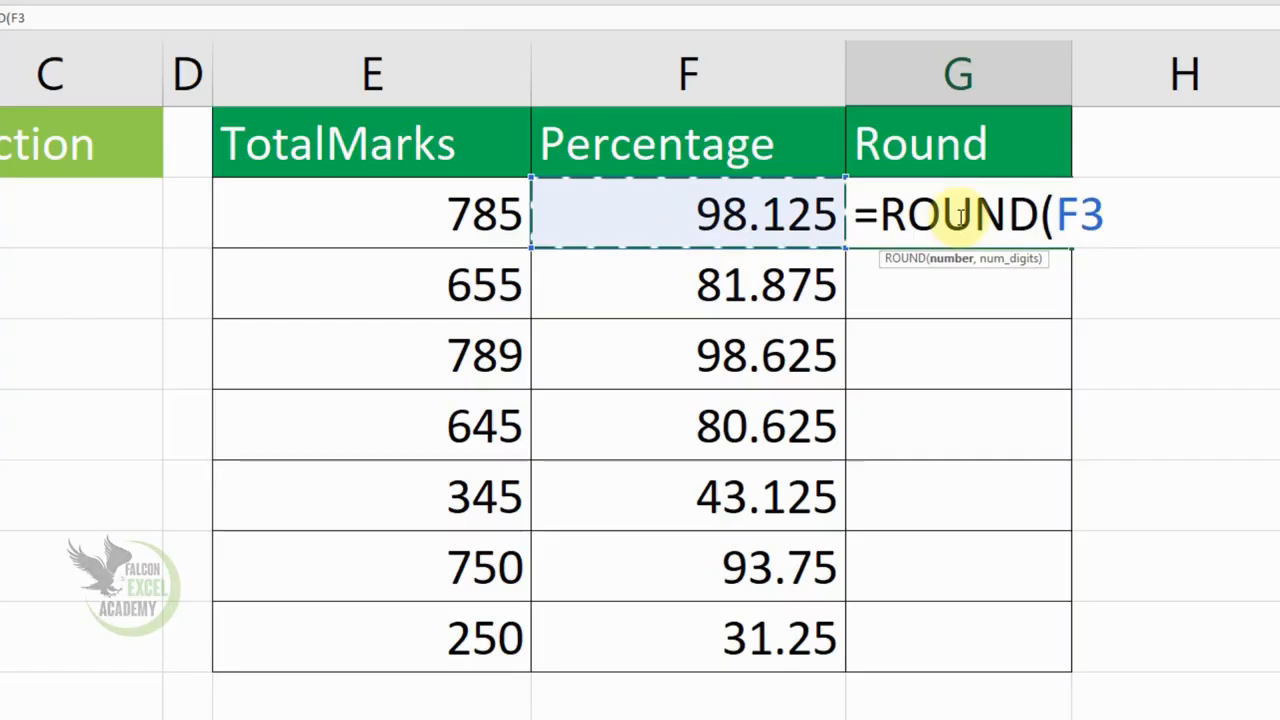
text(,)
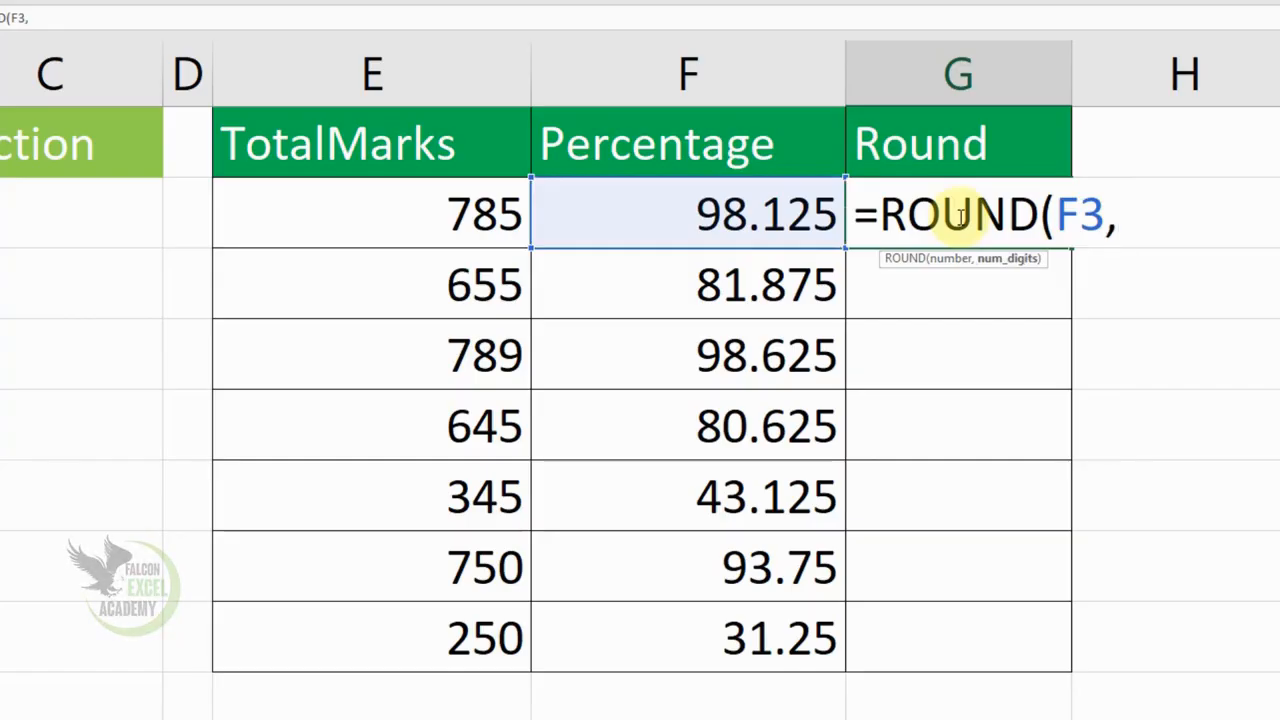
text(0))
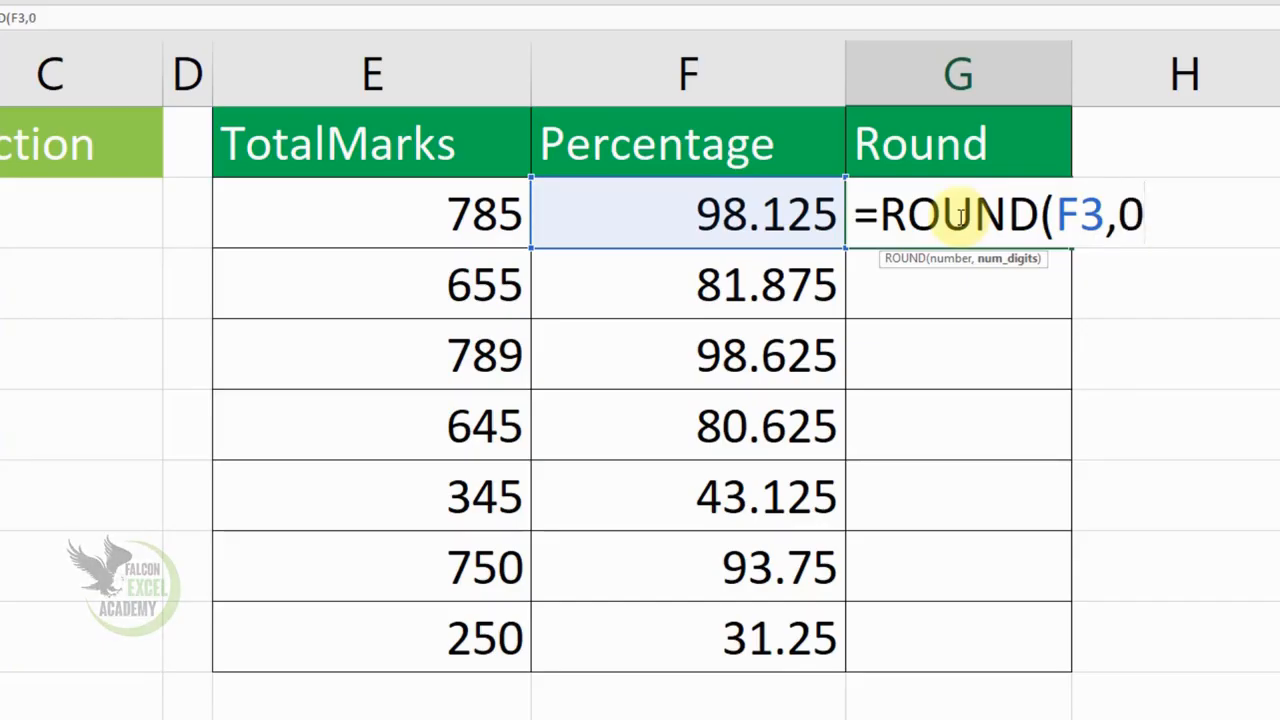
key(Return)
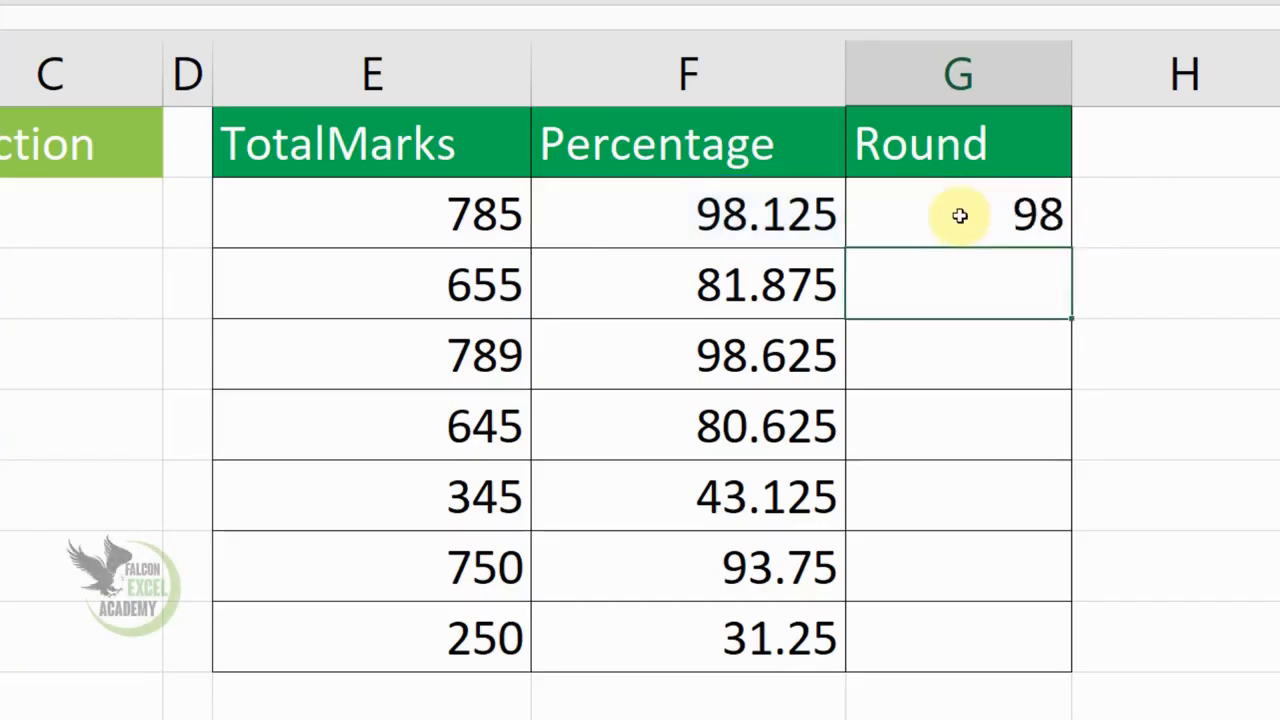
click(1012, 190)
drag(1071, 250, 1034, 663)
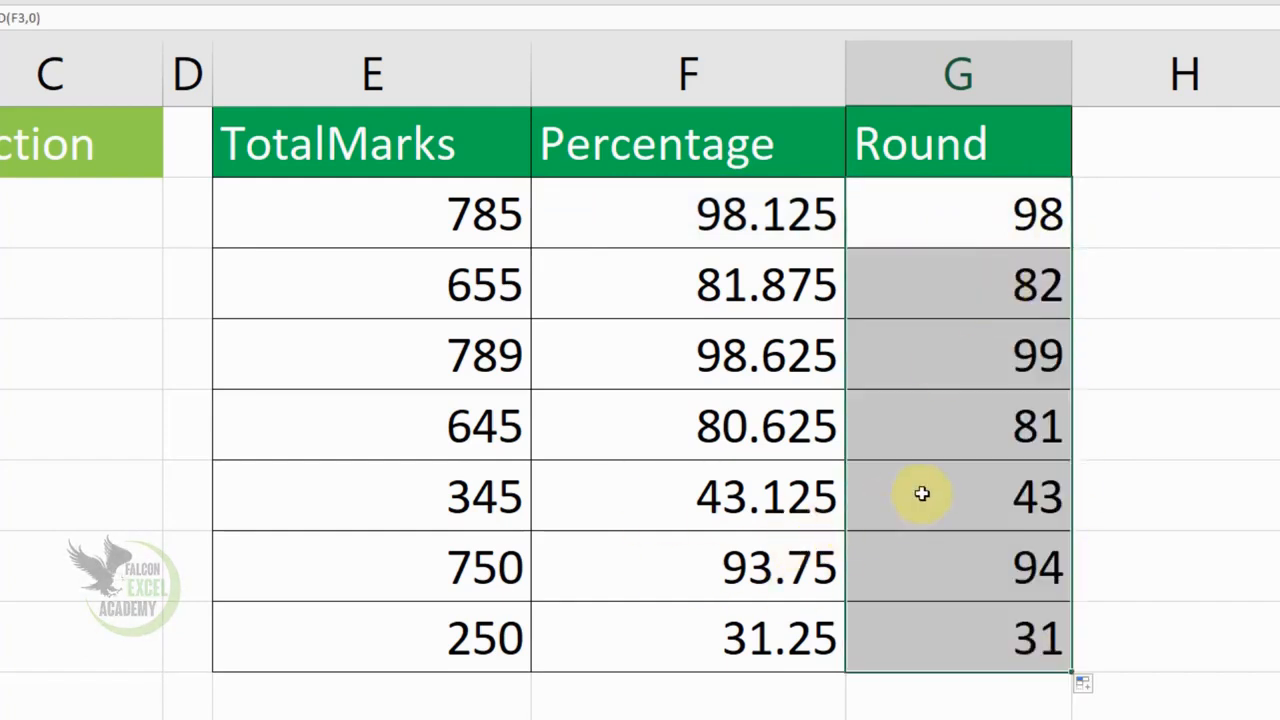
Clear the filled rounding results from G4:G9, keeping only the formula in G3.
drag(1012, 285, 1023, 583)
key(Delete)
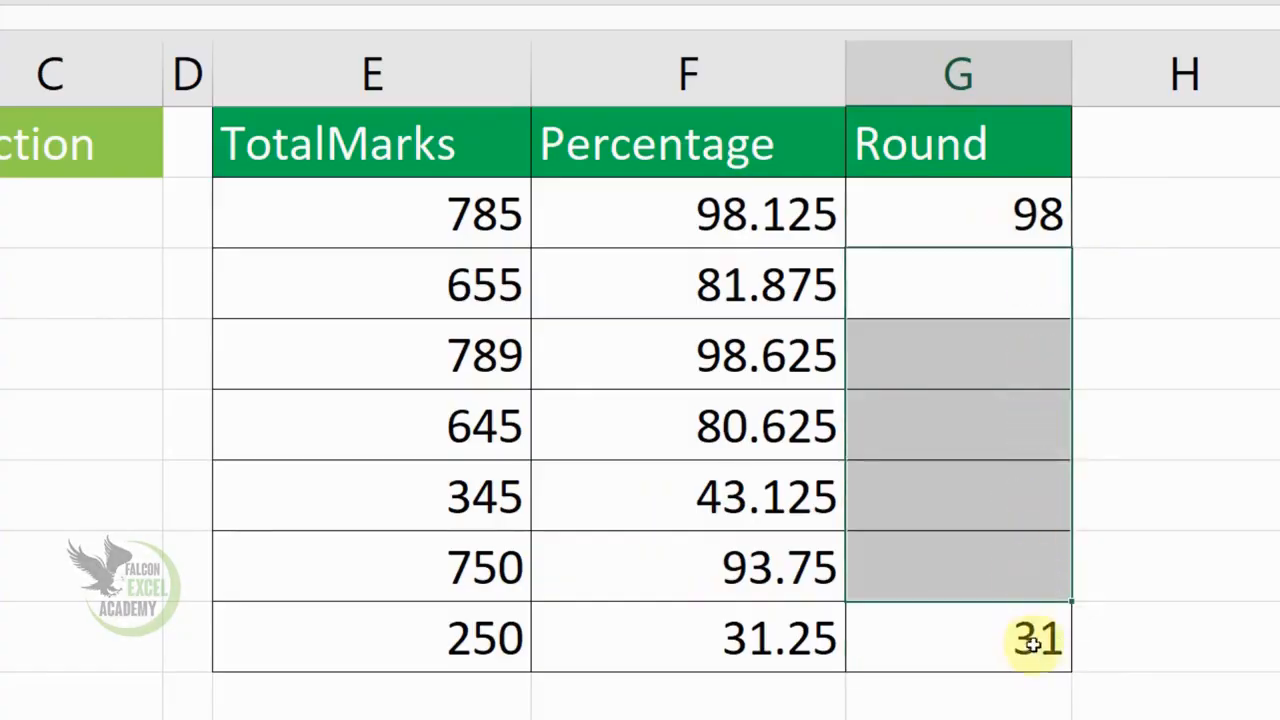
click(1031, 634)
key(Delete)
Replace the G3 formula with =ROUND(F3,1) to round to one decimal, and fill it down to G9.
click(1003, 240)
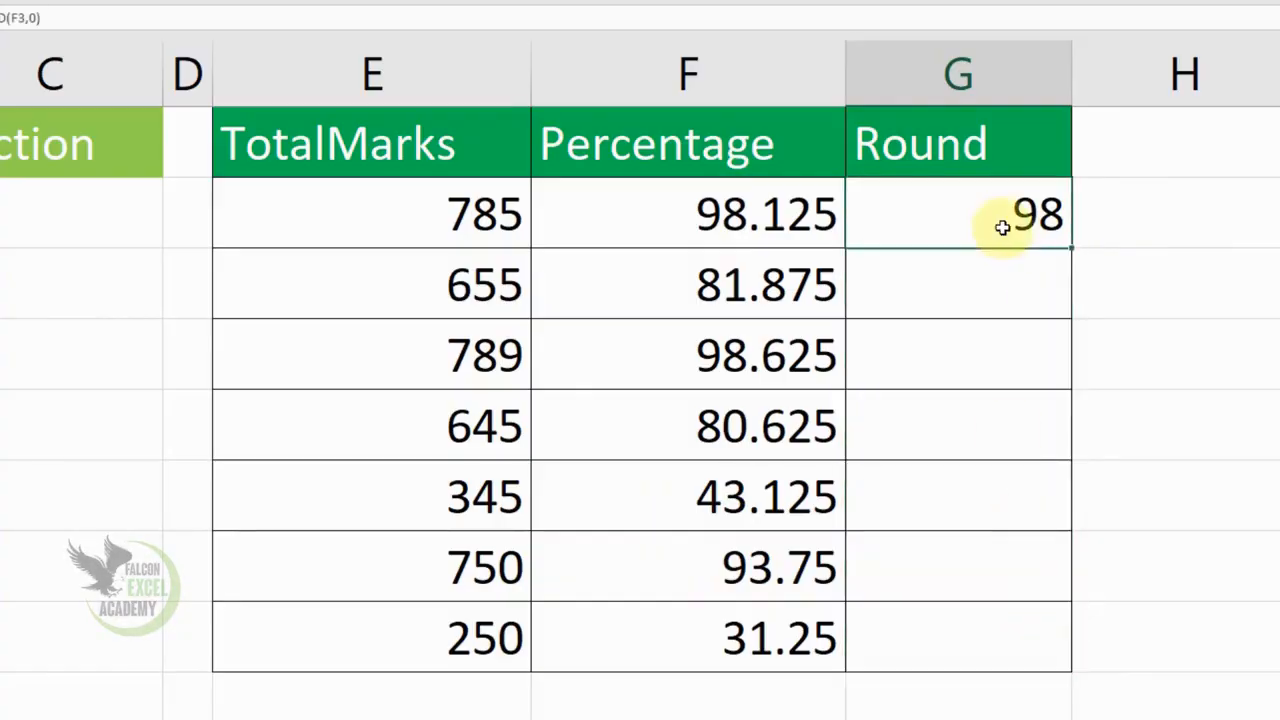
double_click(1057, 250)
key(ctrl+Return)
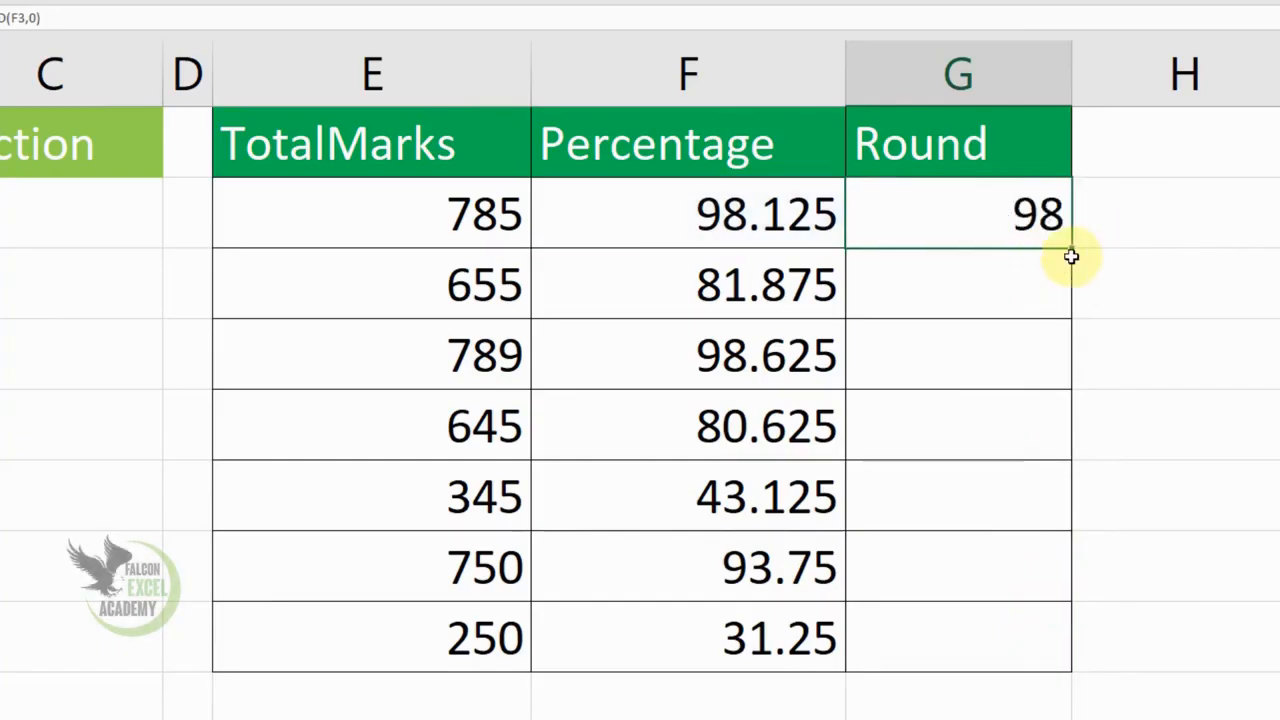
text(=round)
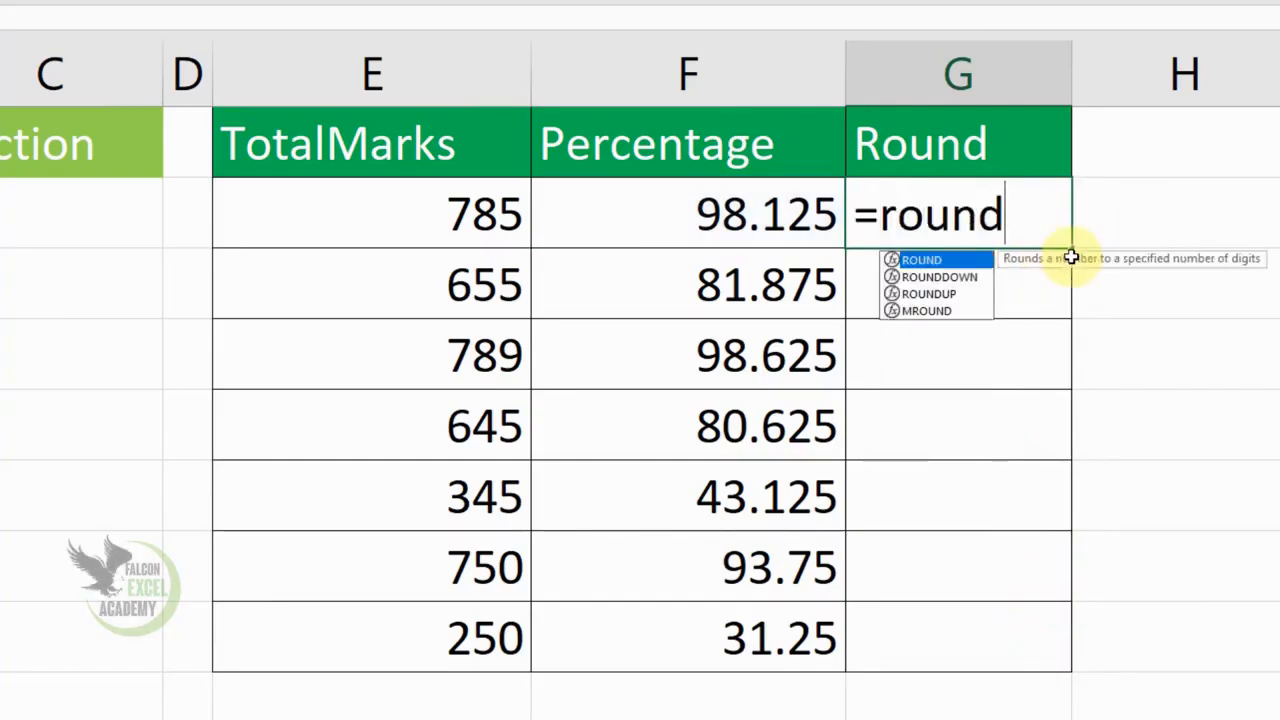
key(Tab)
click(823, 229)
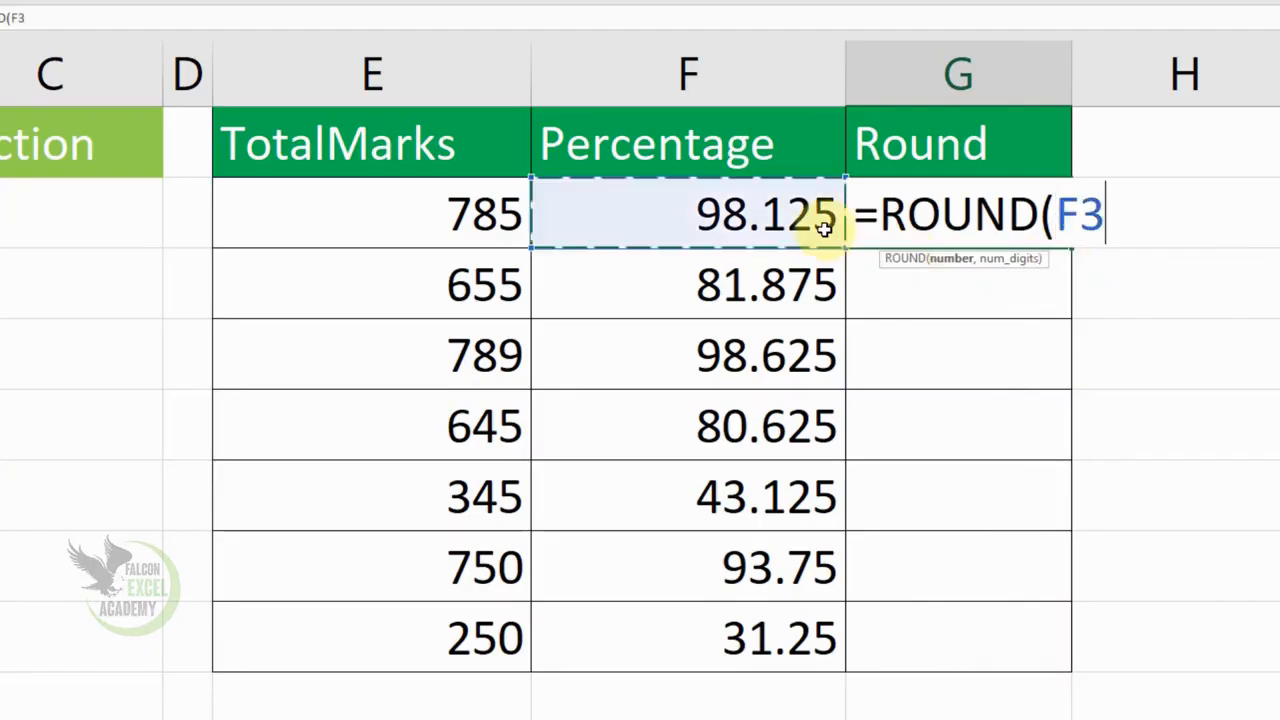
text(,1))
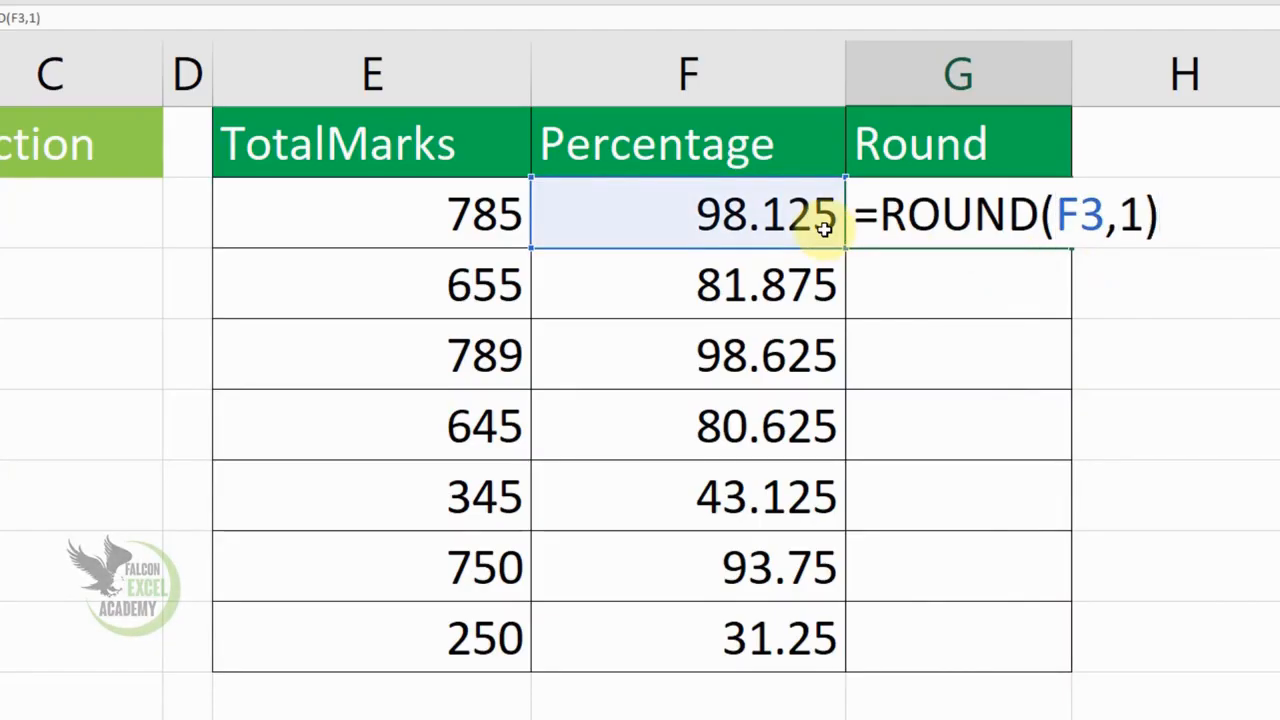
key(Return)
key(Up)
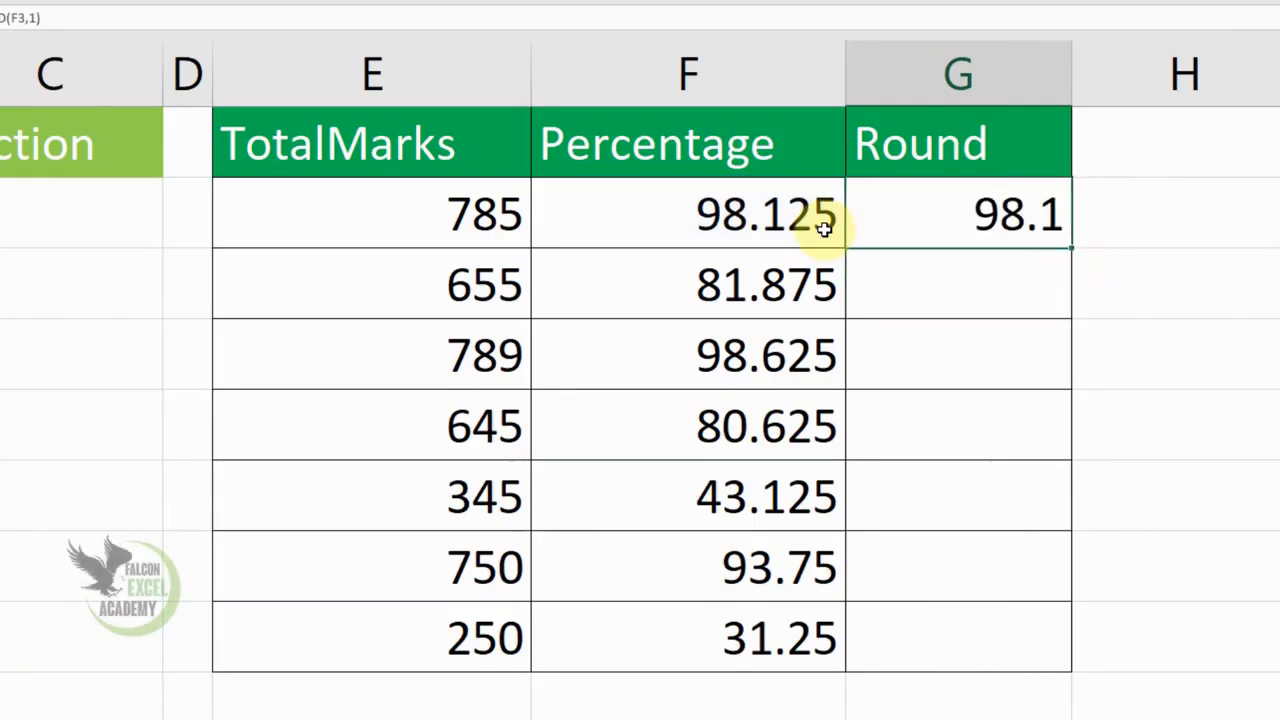
drag(1071, 250, 1077, 660)
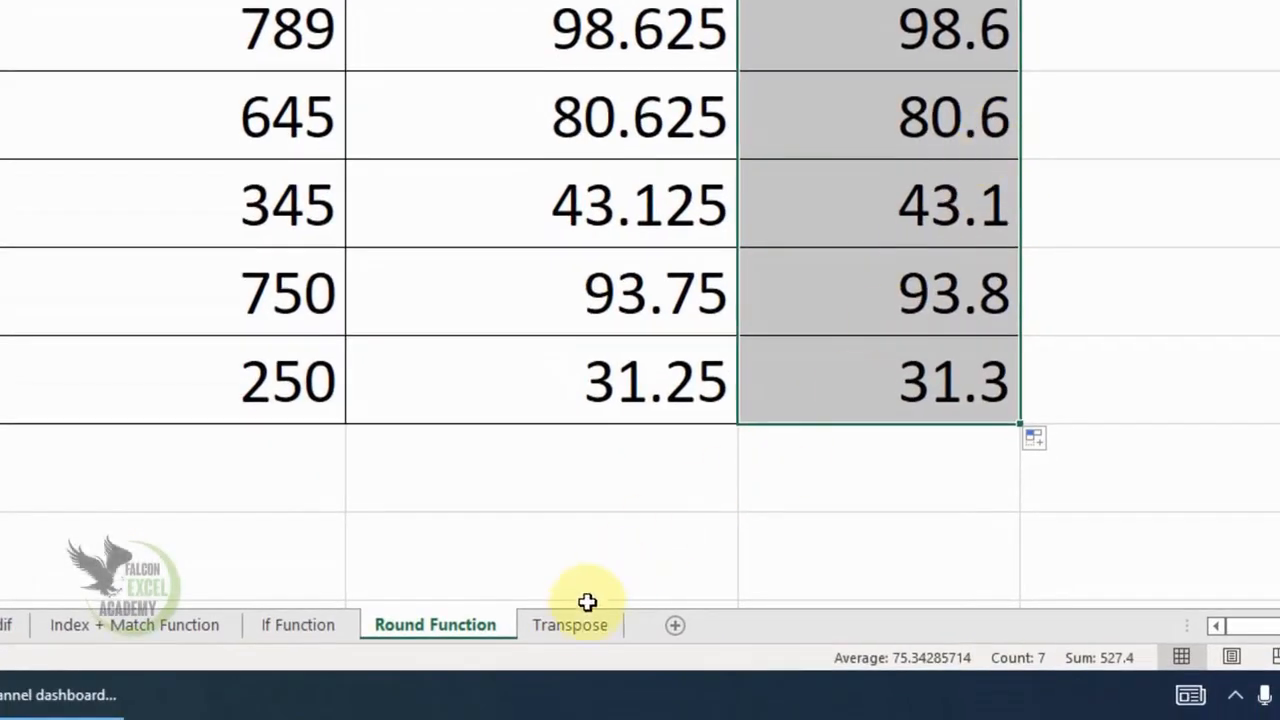
Open the Transpose sheet and review the TotalMarks, Percentage and Round columns of the source table.
click(584, 626)
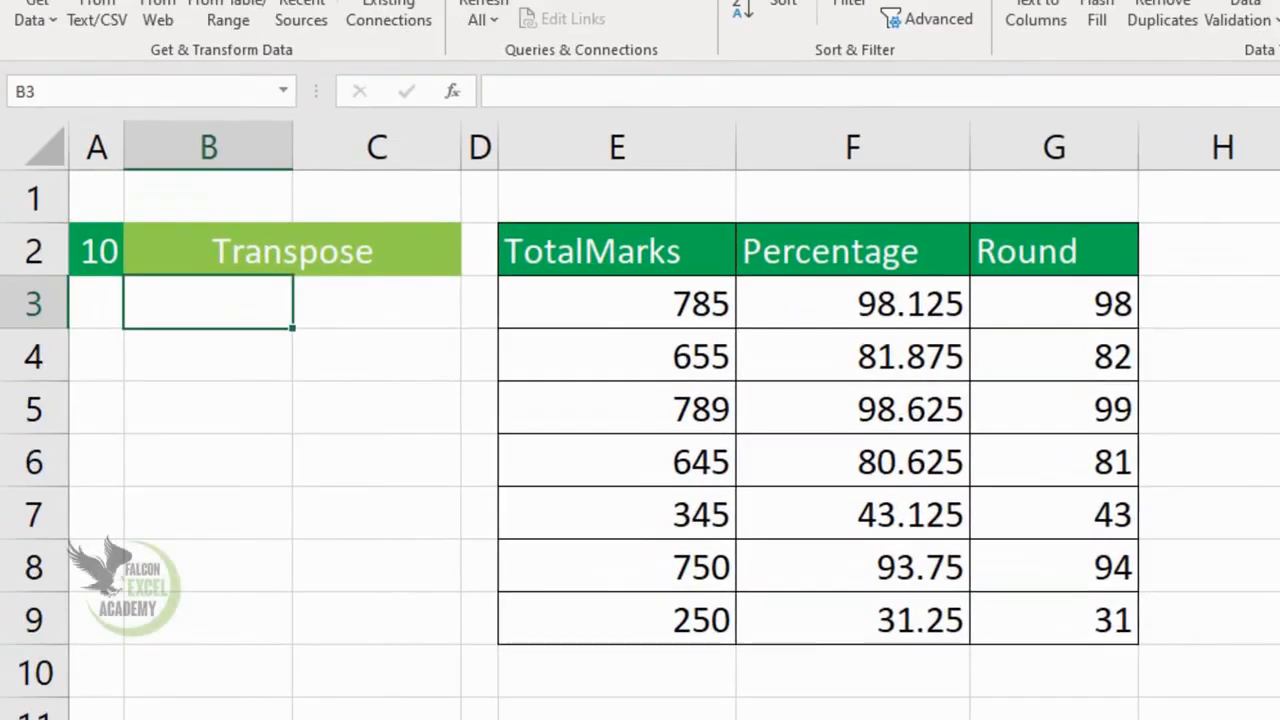
drag(666, 145, 645, 272)
click(838, 145)
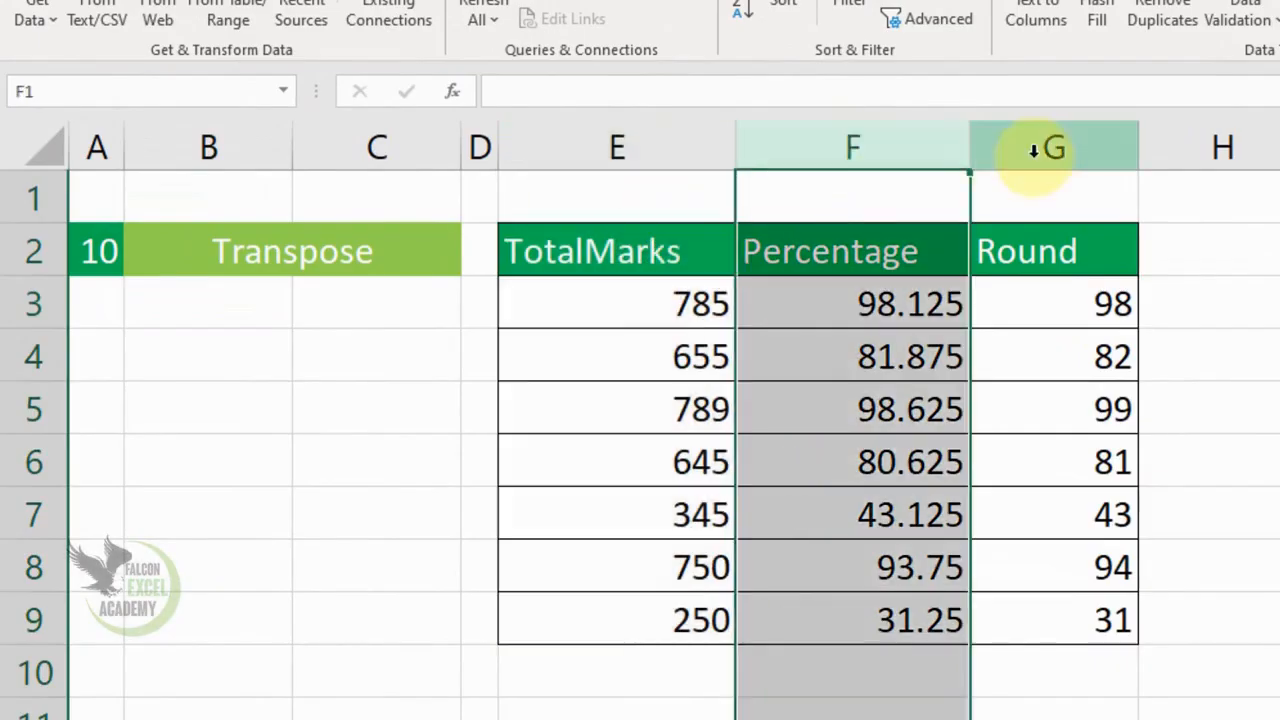
click(1025, 145)
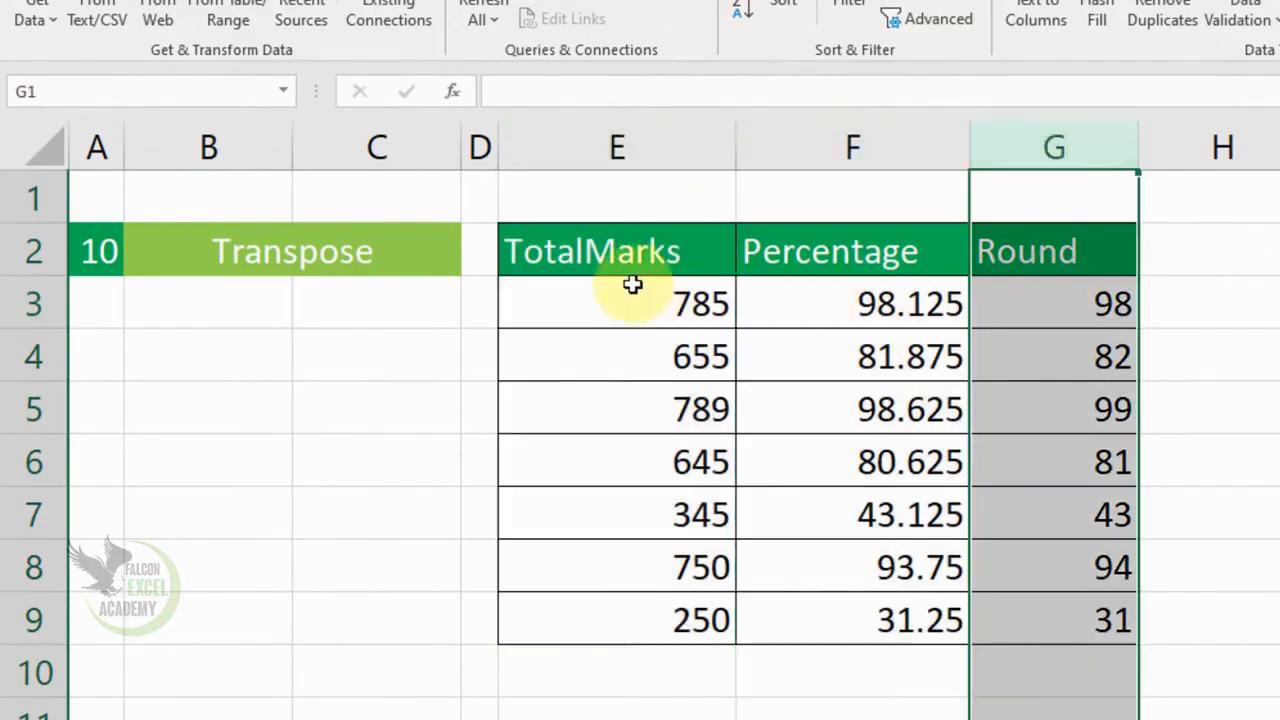
click(640, 719)
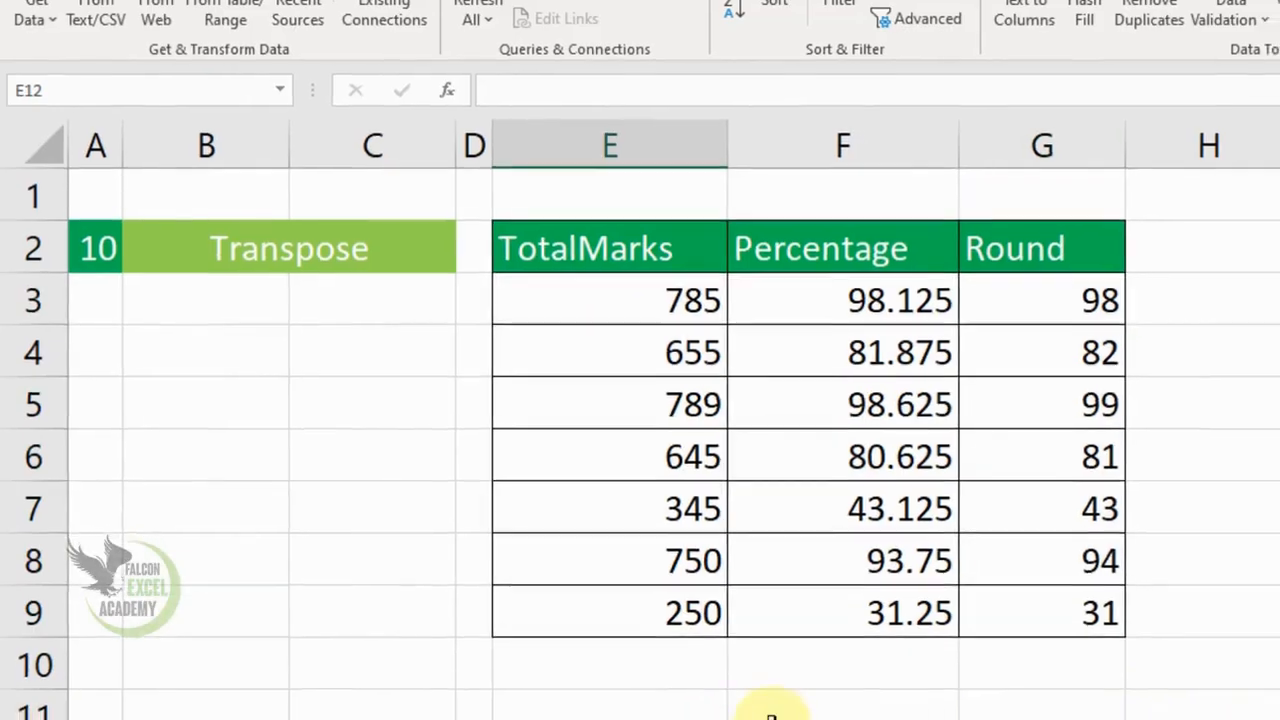
Enter =TRANSPOSE(E2:G9) in E11 to turn the marks table horizontal, and return to the 10 Advance Excel Function overview sheet.
click(690, 716)
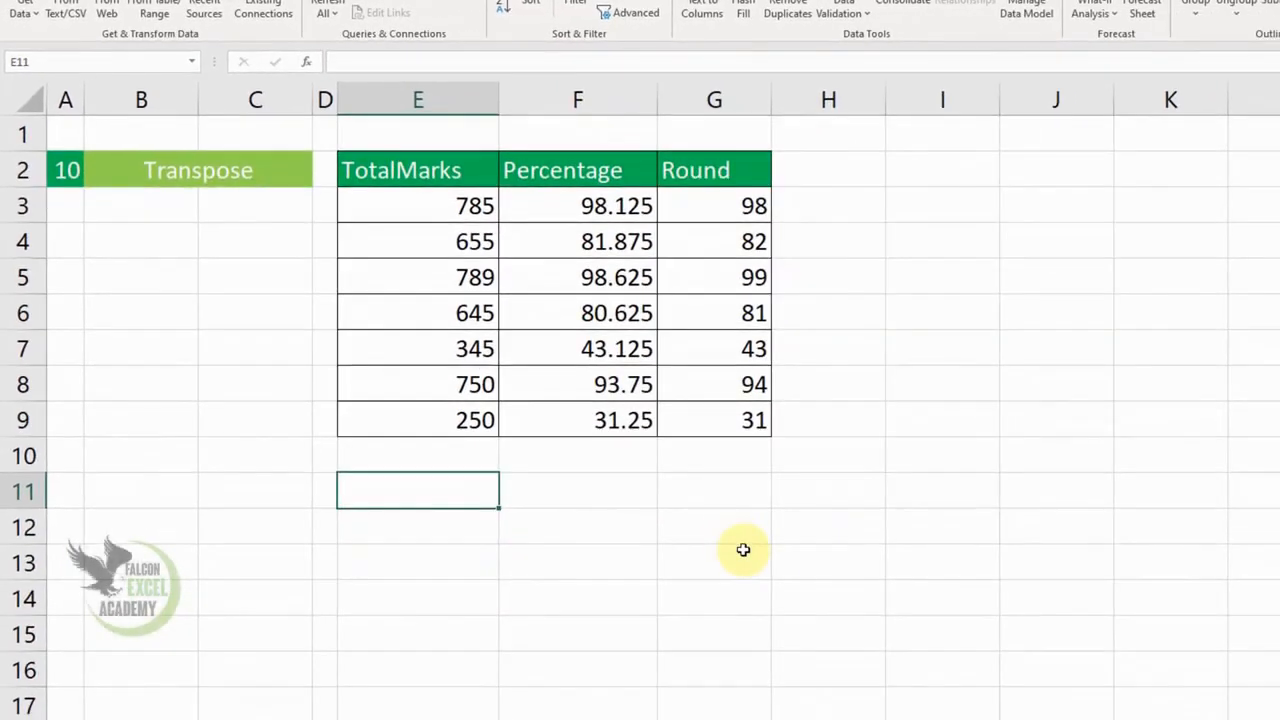
text(=ran)
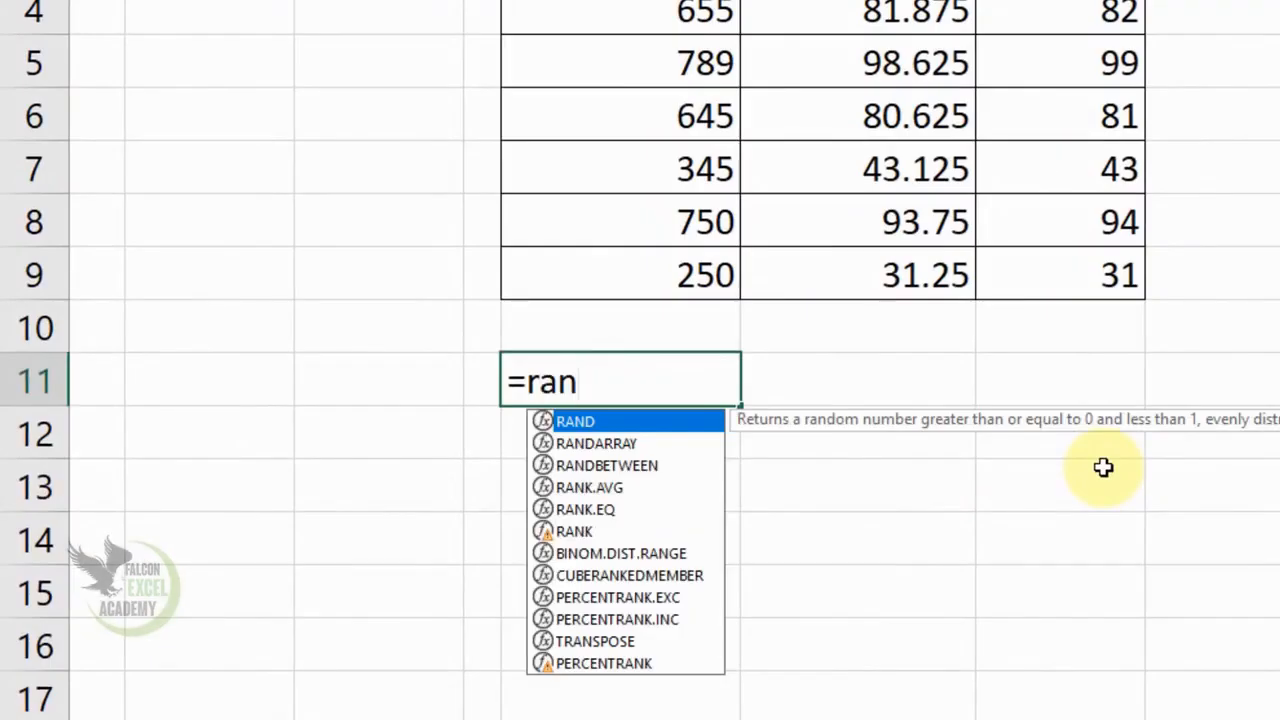
key(BackSpace)
key(BackSpace)
key(BackSpace)
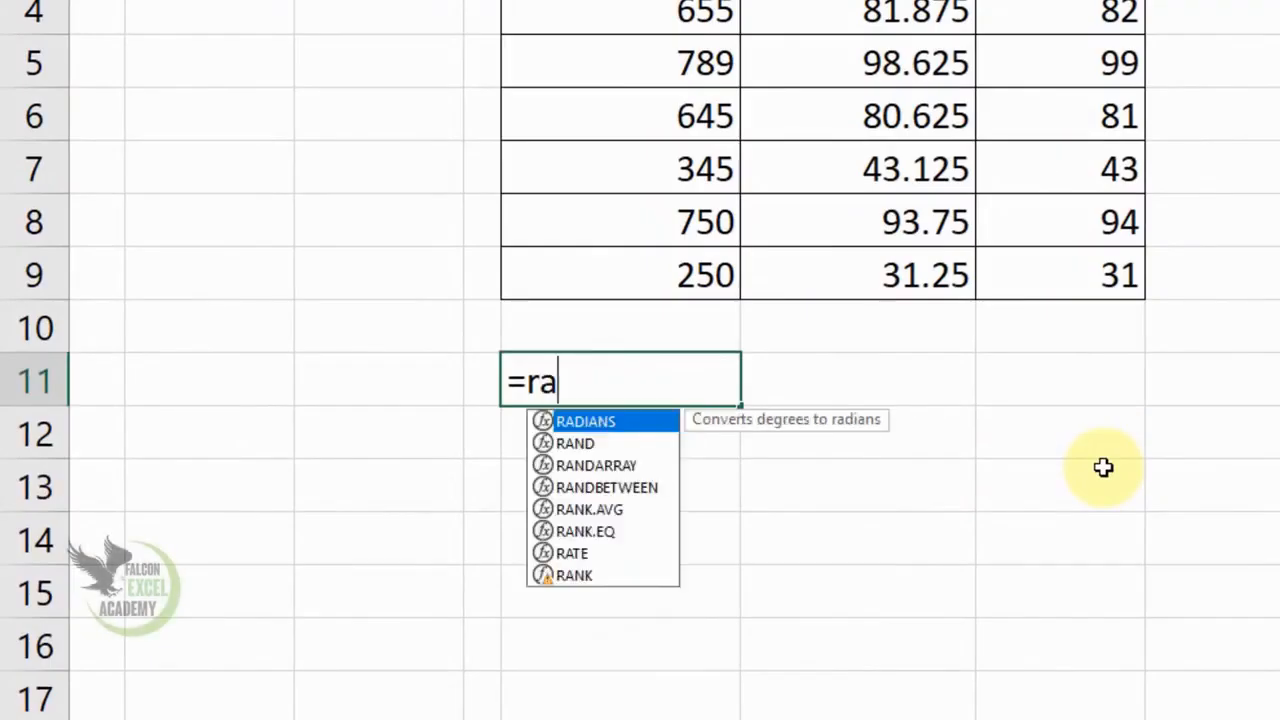
text(trans)
key(Tab)
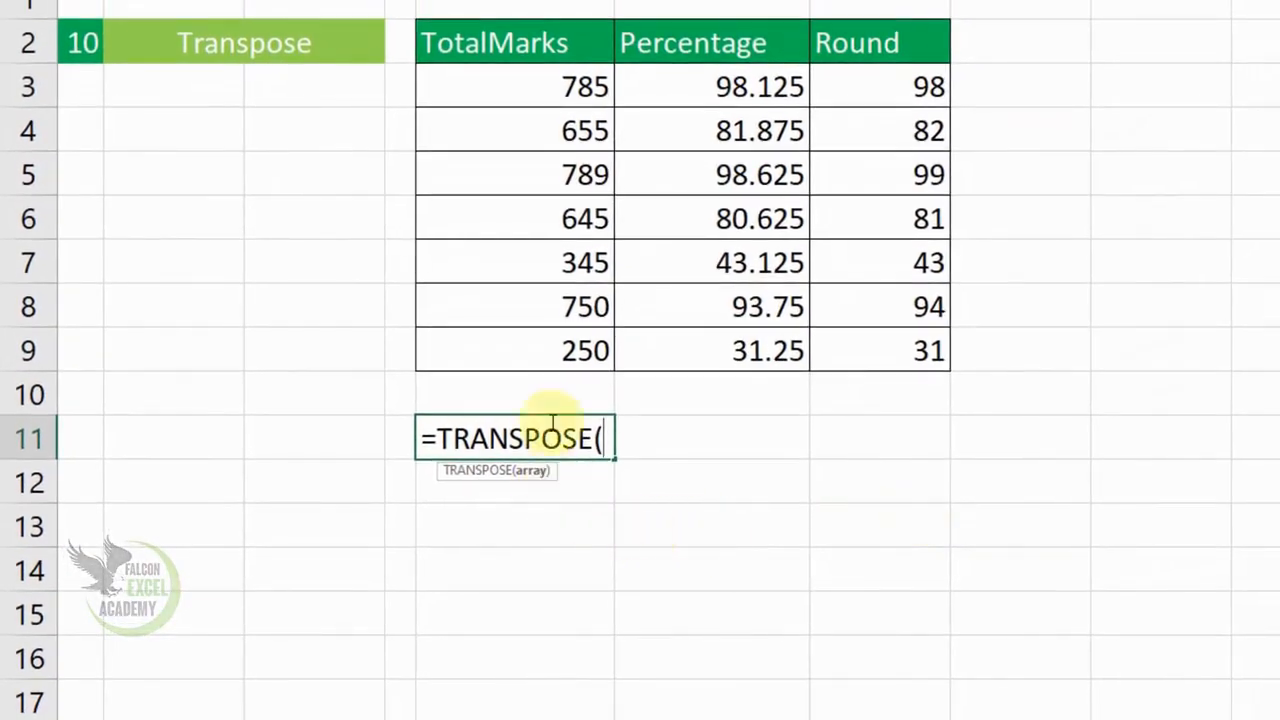
drag(523, 43, 901, 348)
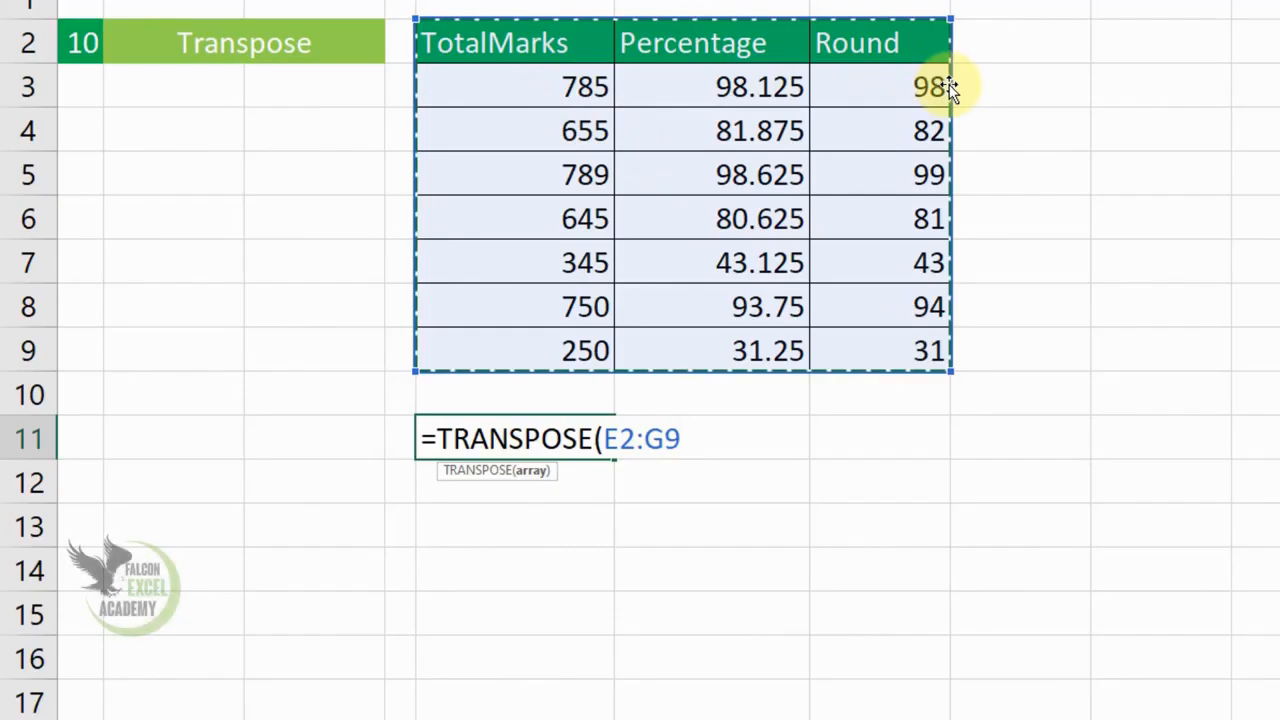
text())
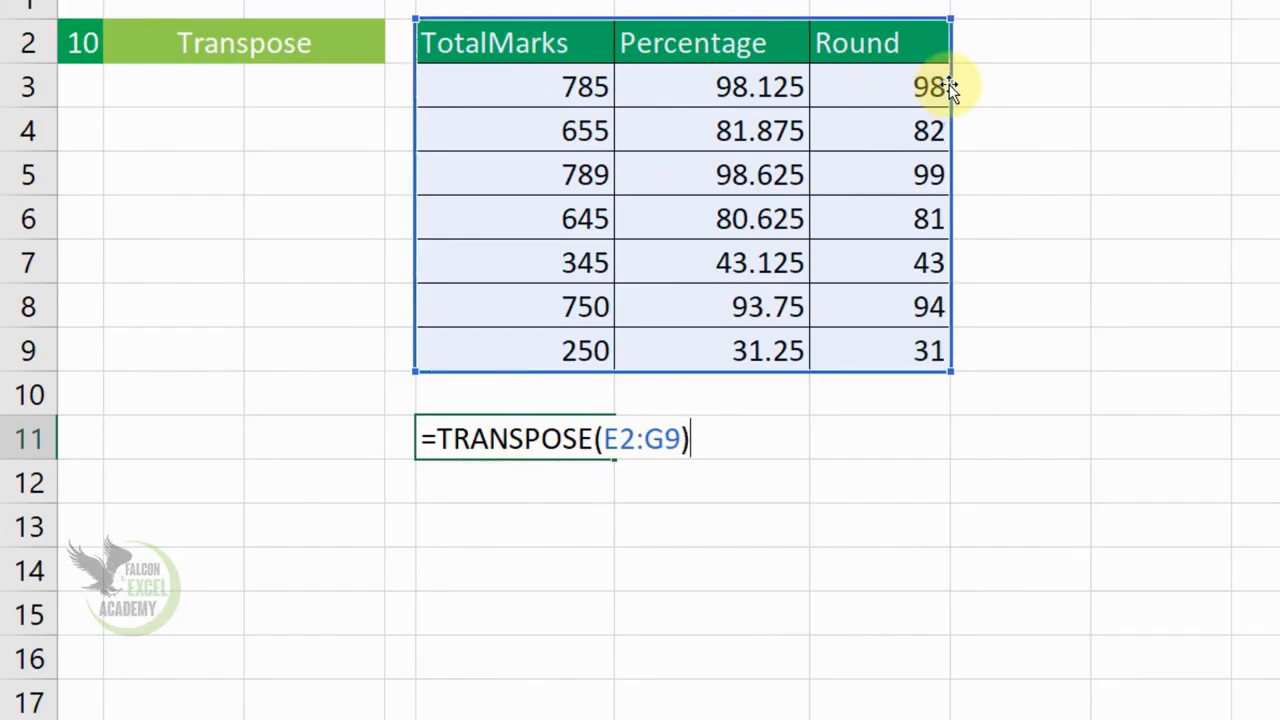
key(Return)
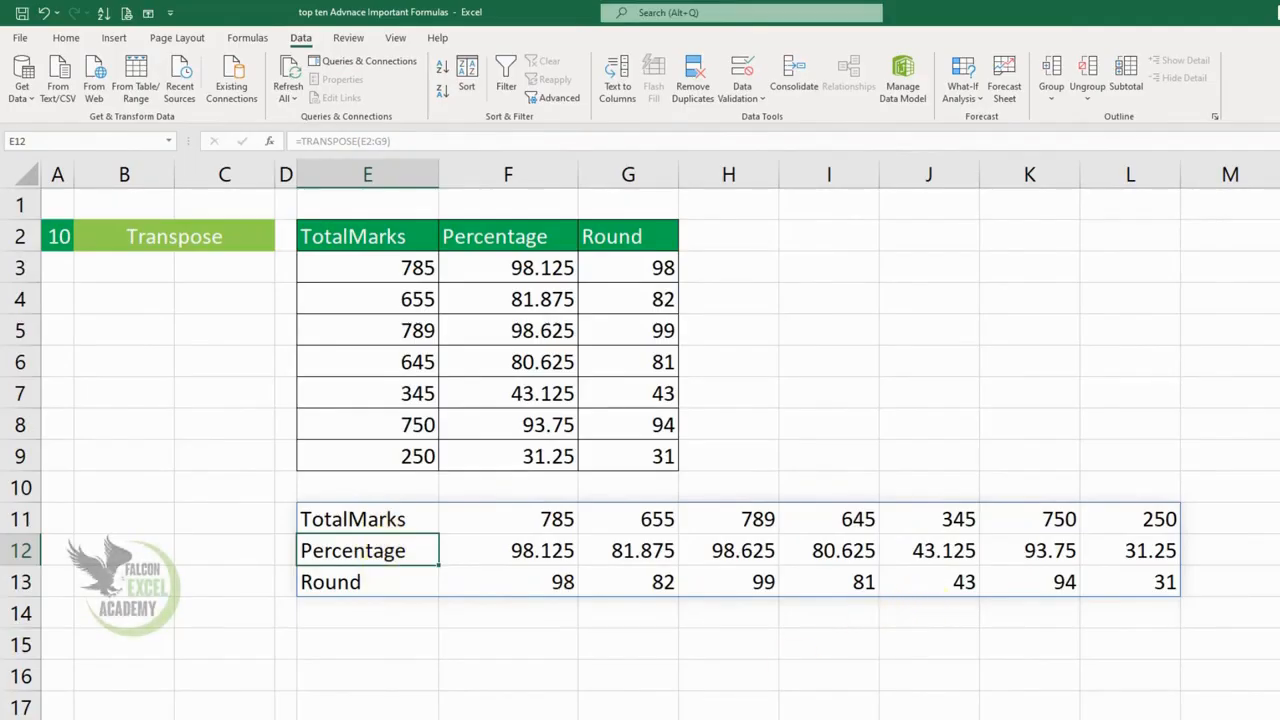
click(270, 719)
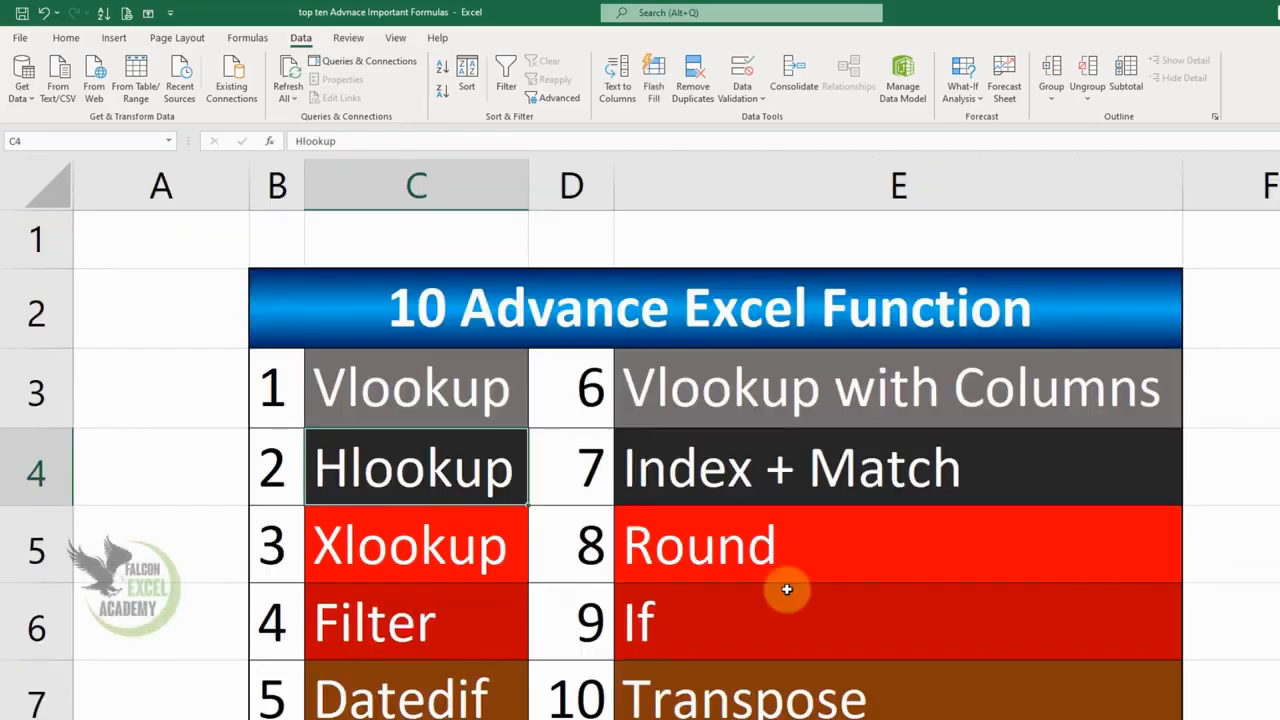